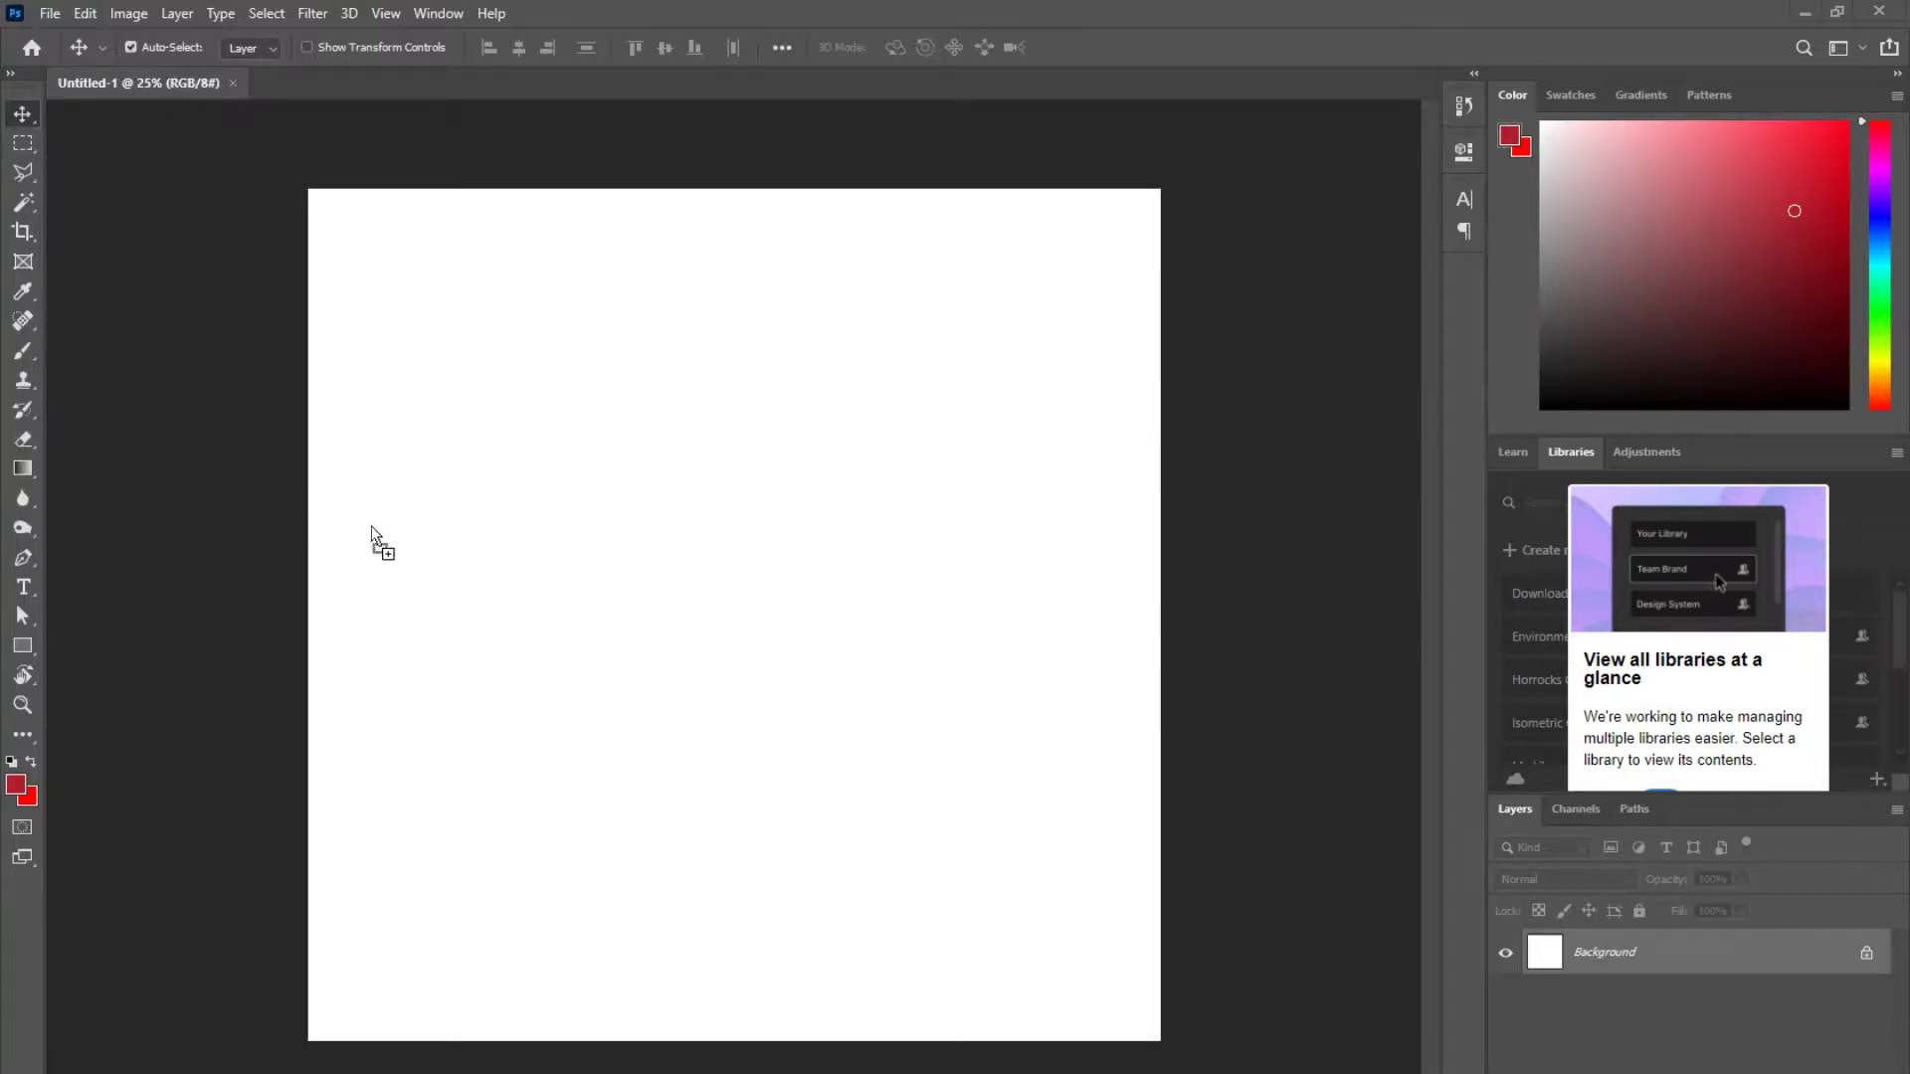
- Place the green striped texture photo in the document and enlarge it to cover the whole canvas
left_click_drag(587, 572, 599, 557)
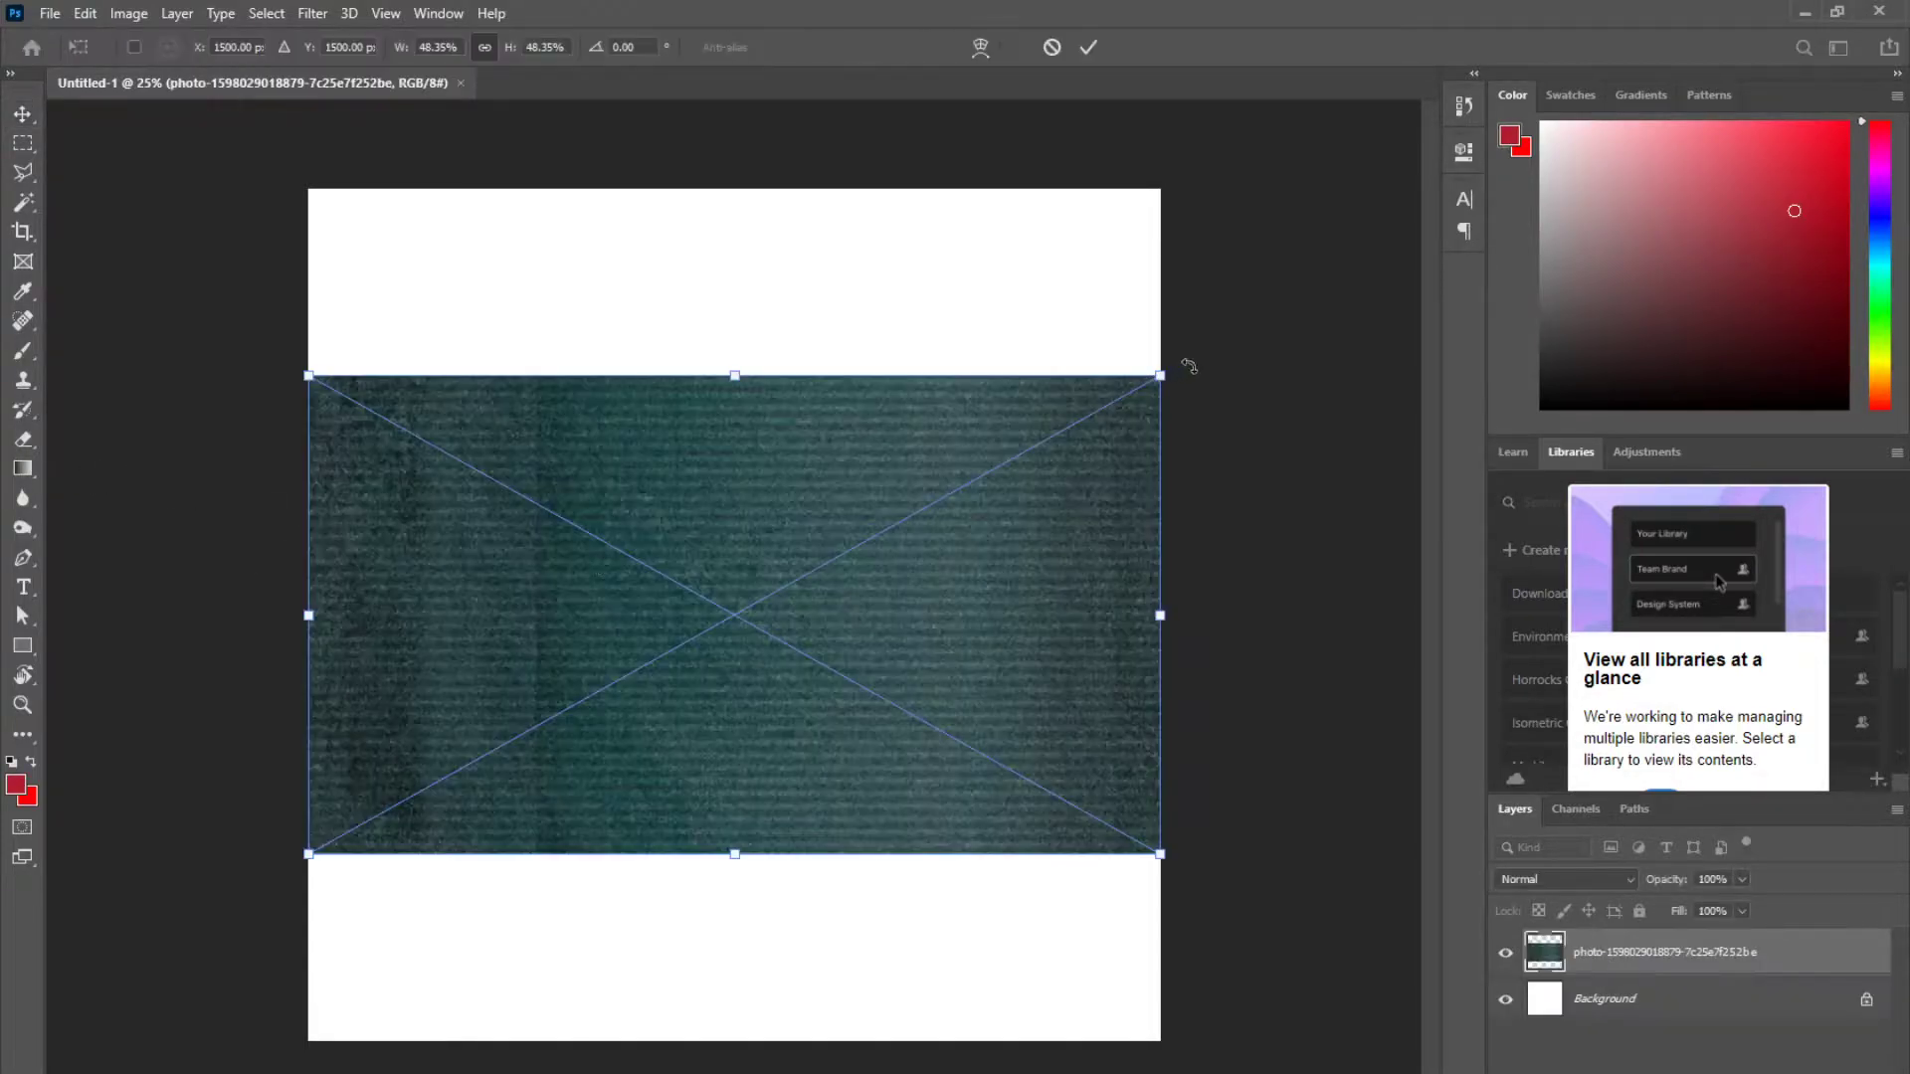
left_click_drag(1171, 378, 1514, 181)
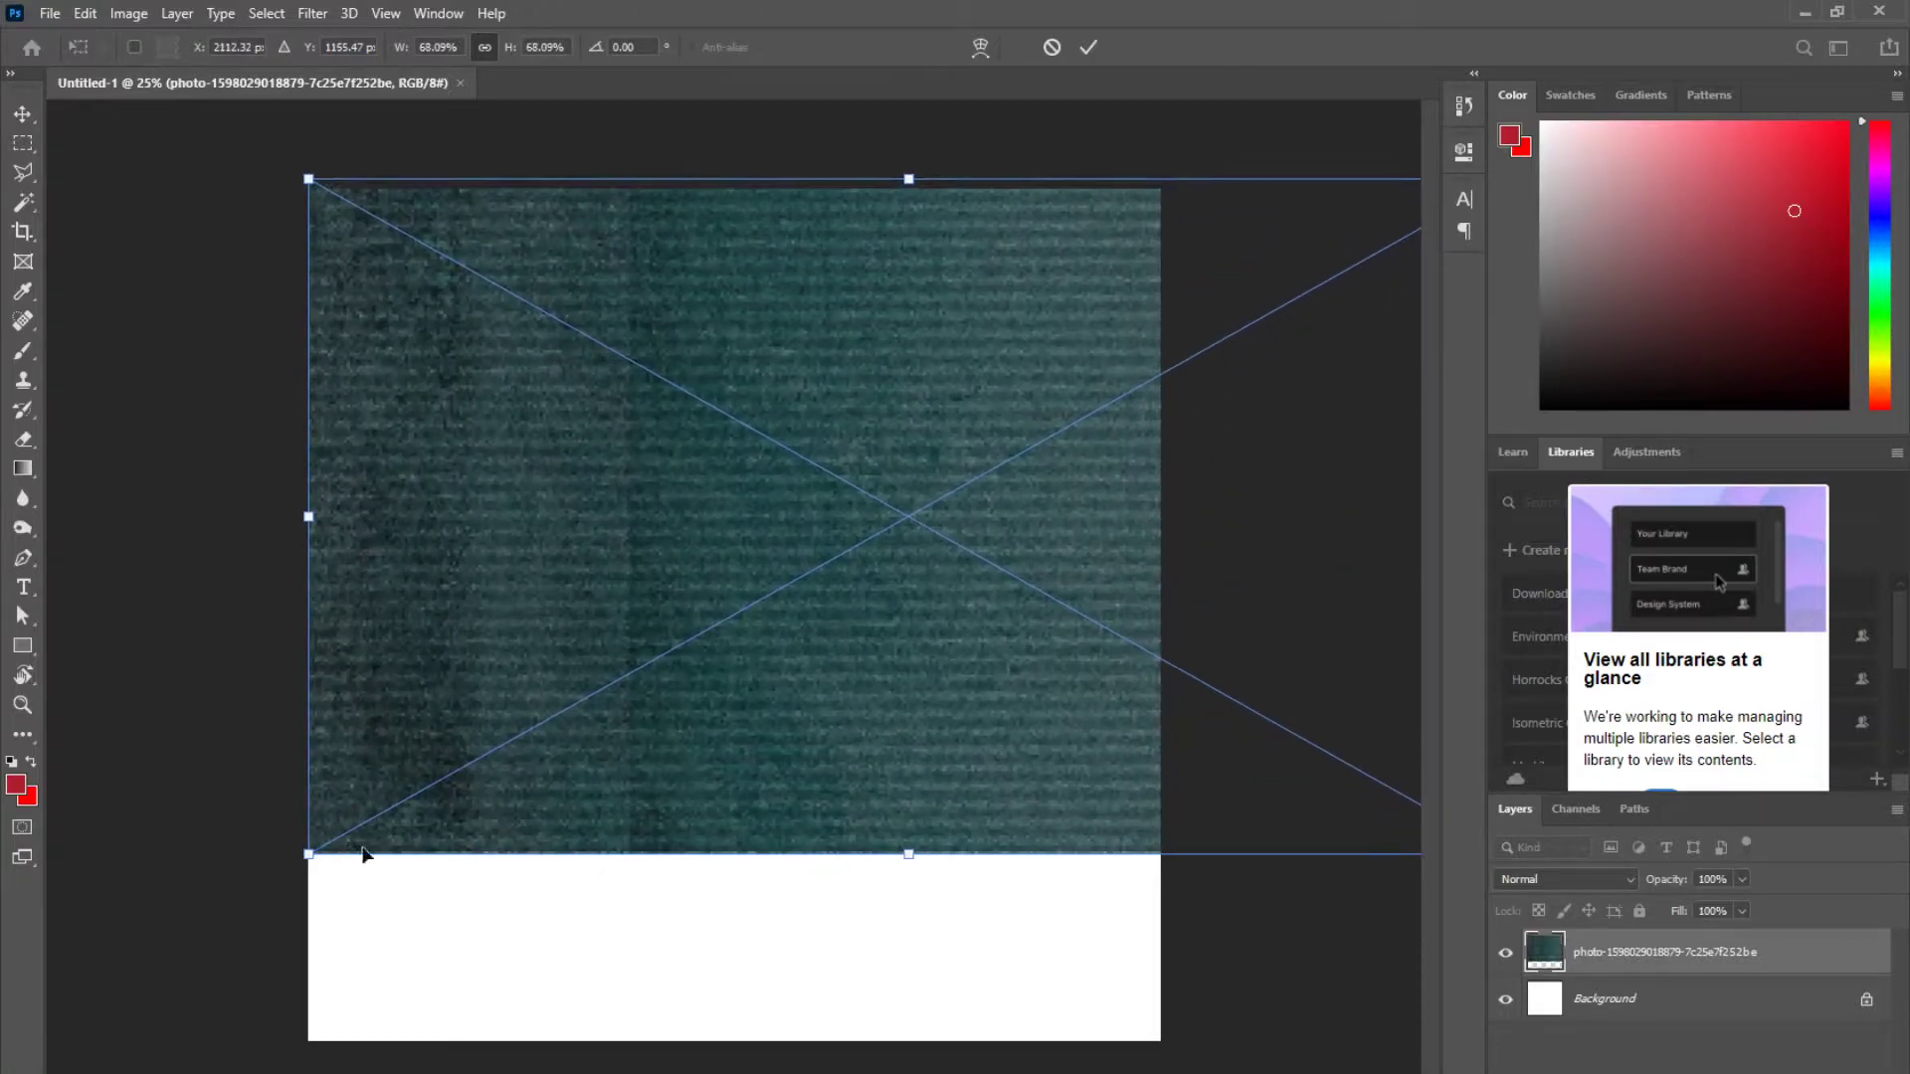
left_click_drag(308, 851, 0, 1073)
key("Return")
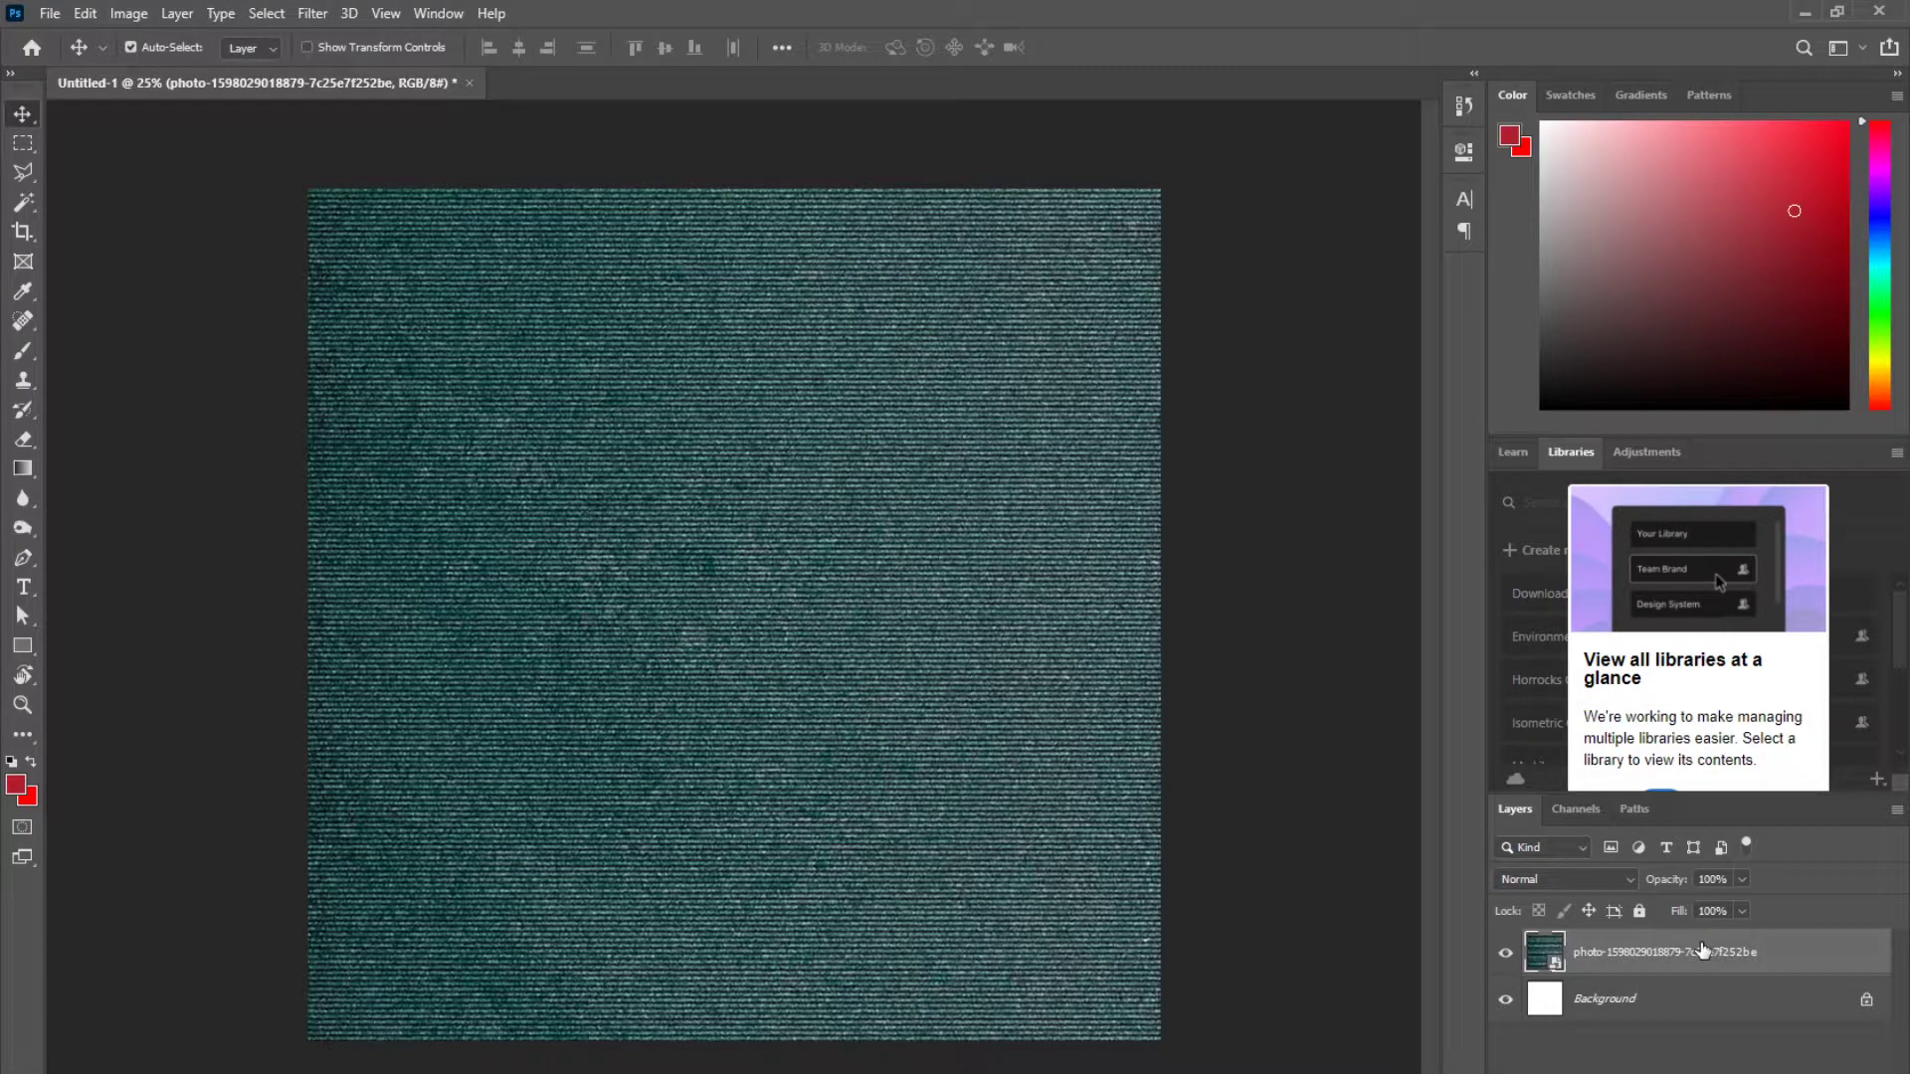
- Recolour the striped texture to red with Hue/Saturation, using hue +180 and saturation +68
left_click(138, 14)
mouse_move(162, 70)
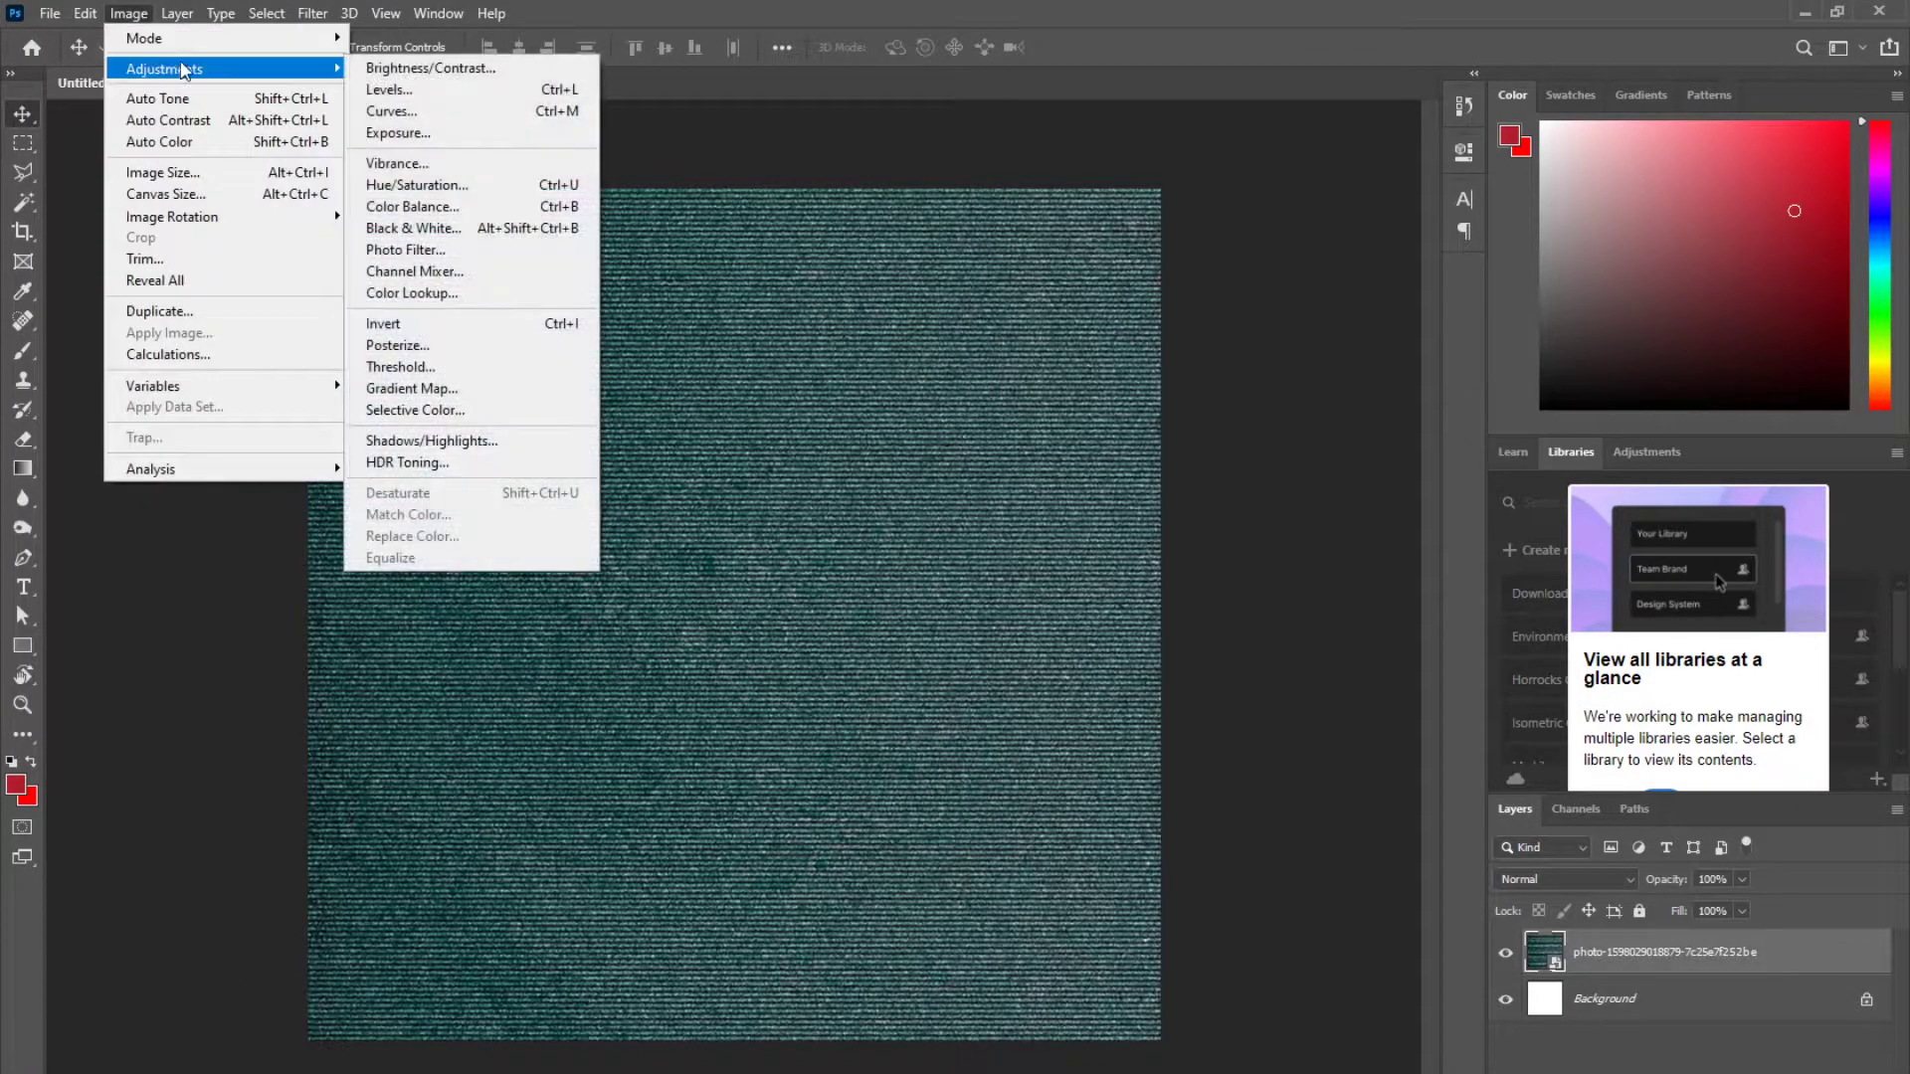
left_click(439, 184)
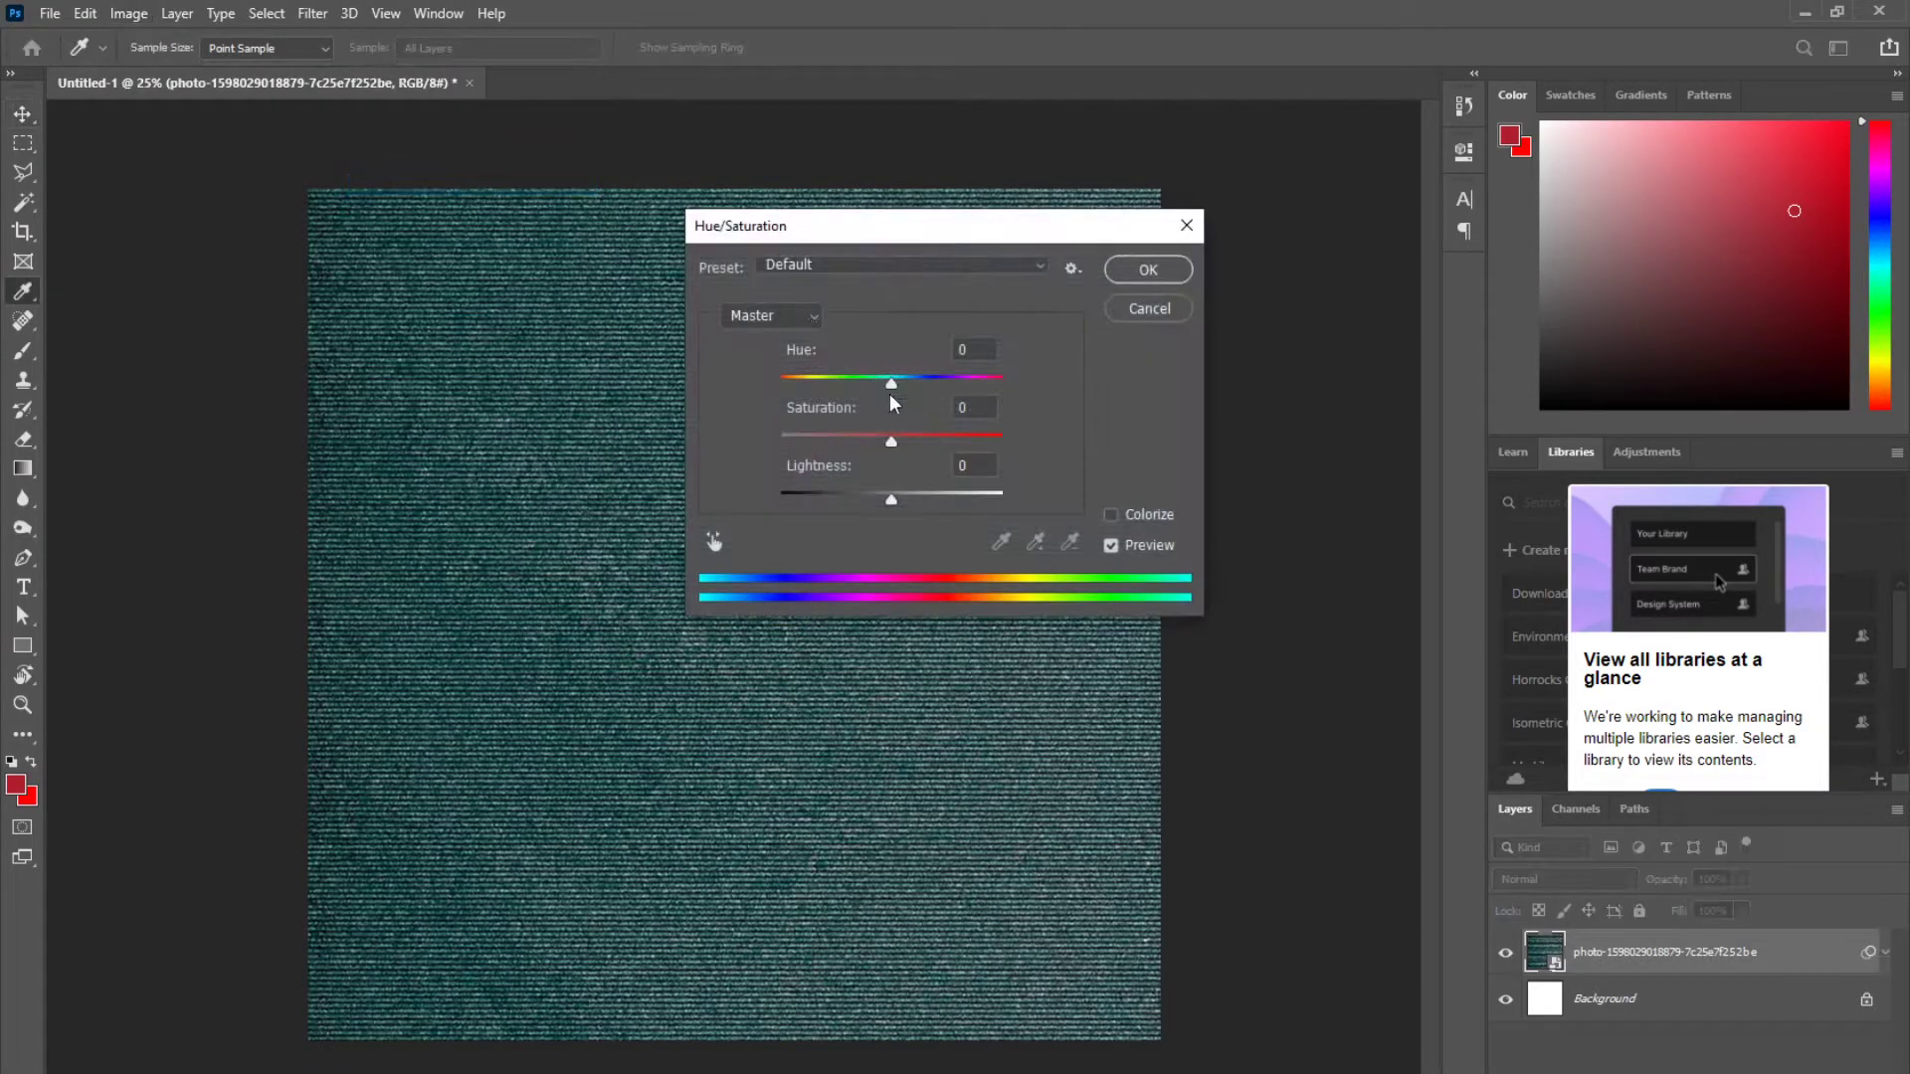
left_click_drag(898, 389, 1076, 393)
left_click_drag(913, 446, 970, 444)
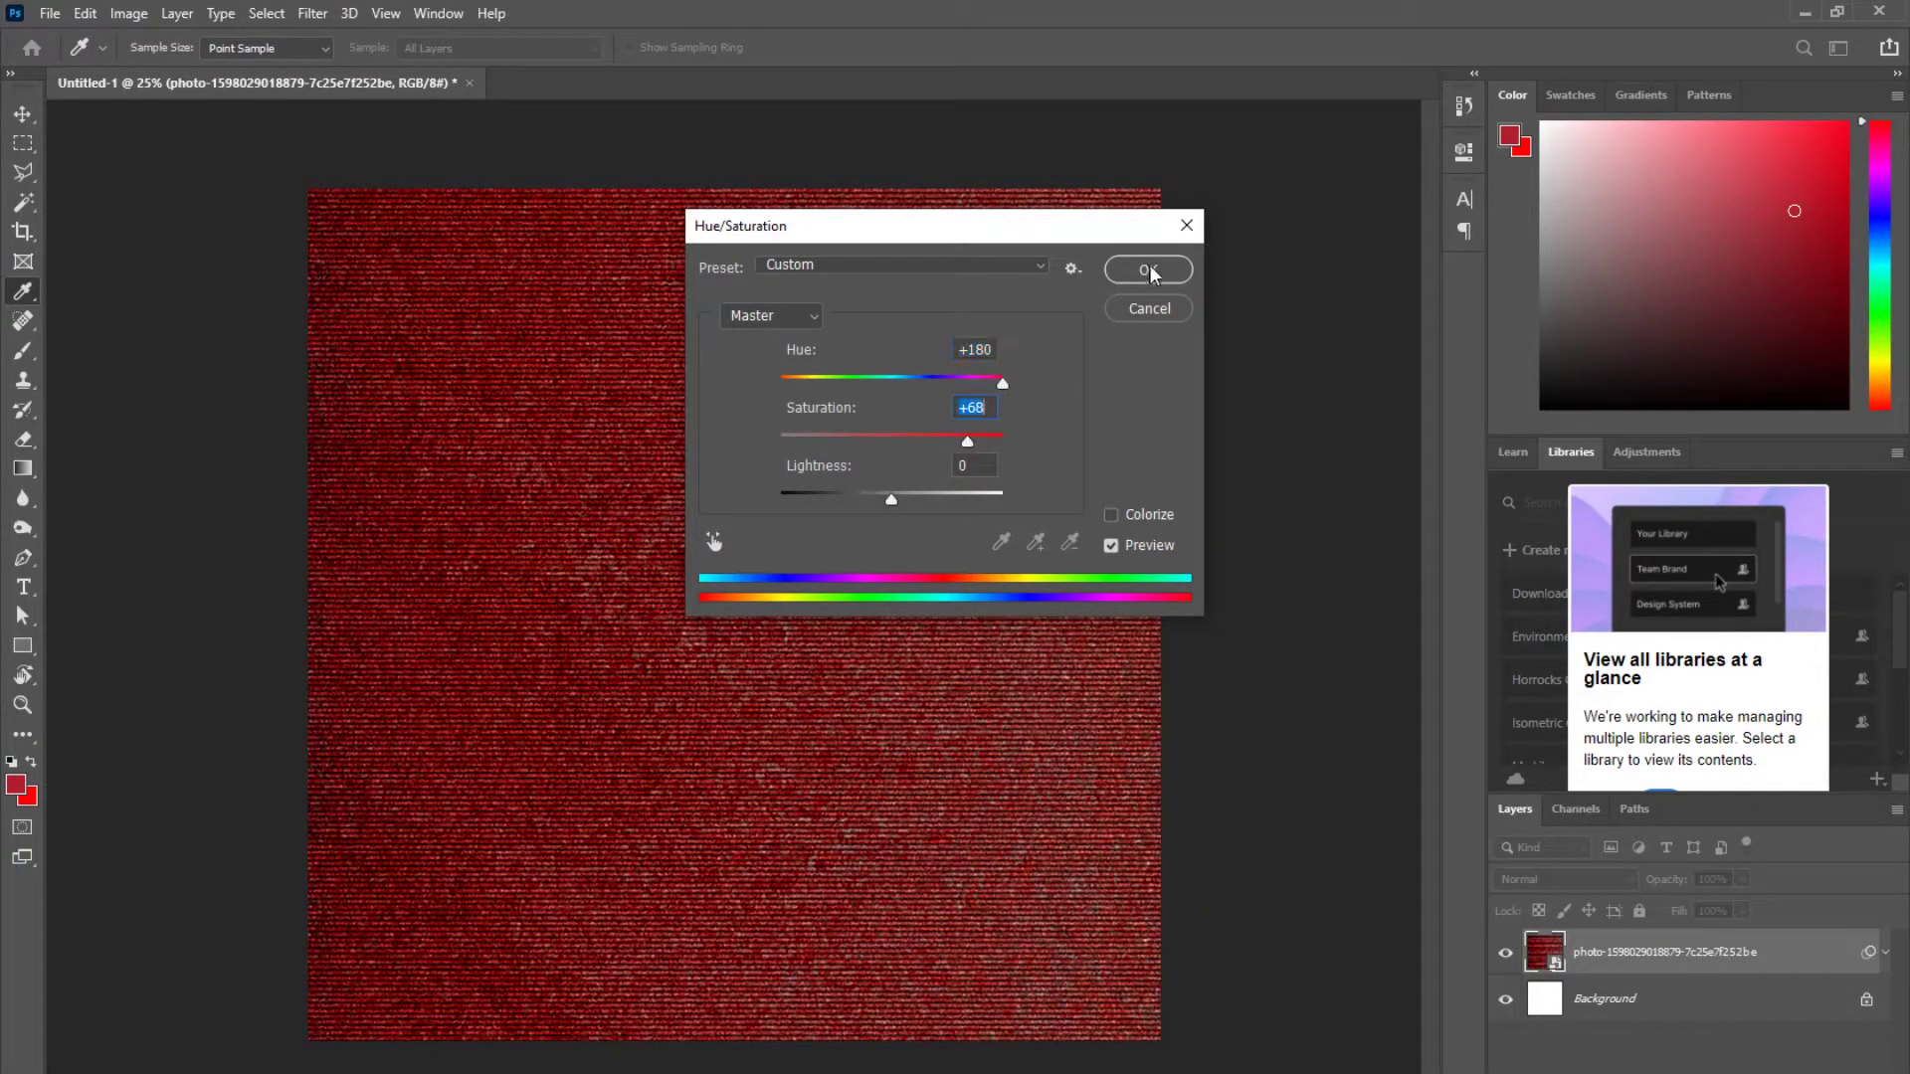
left_click(1149, 271)
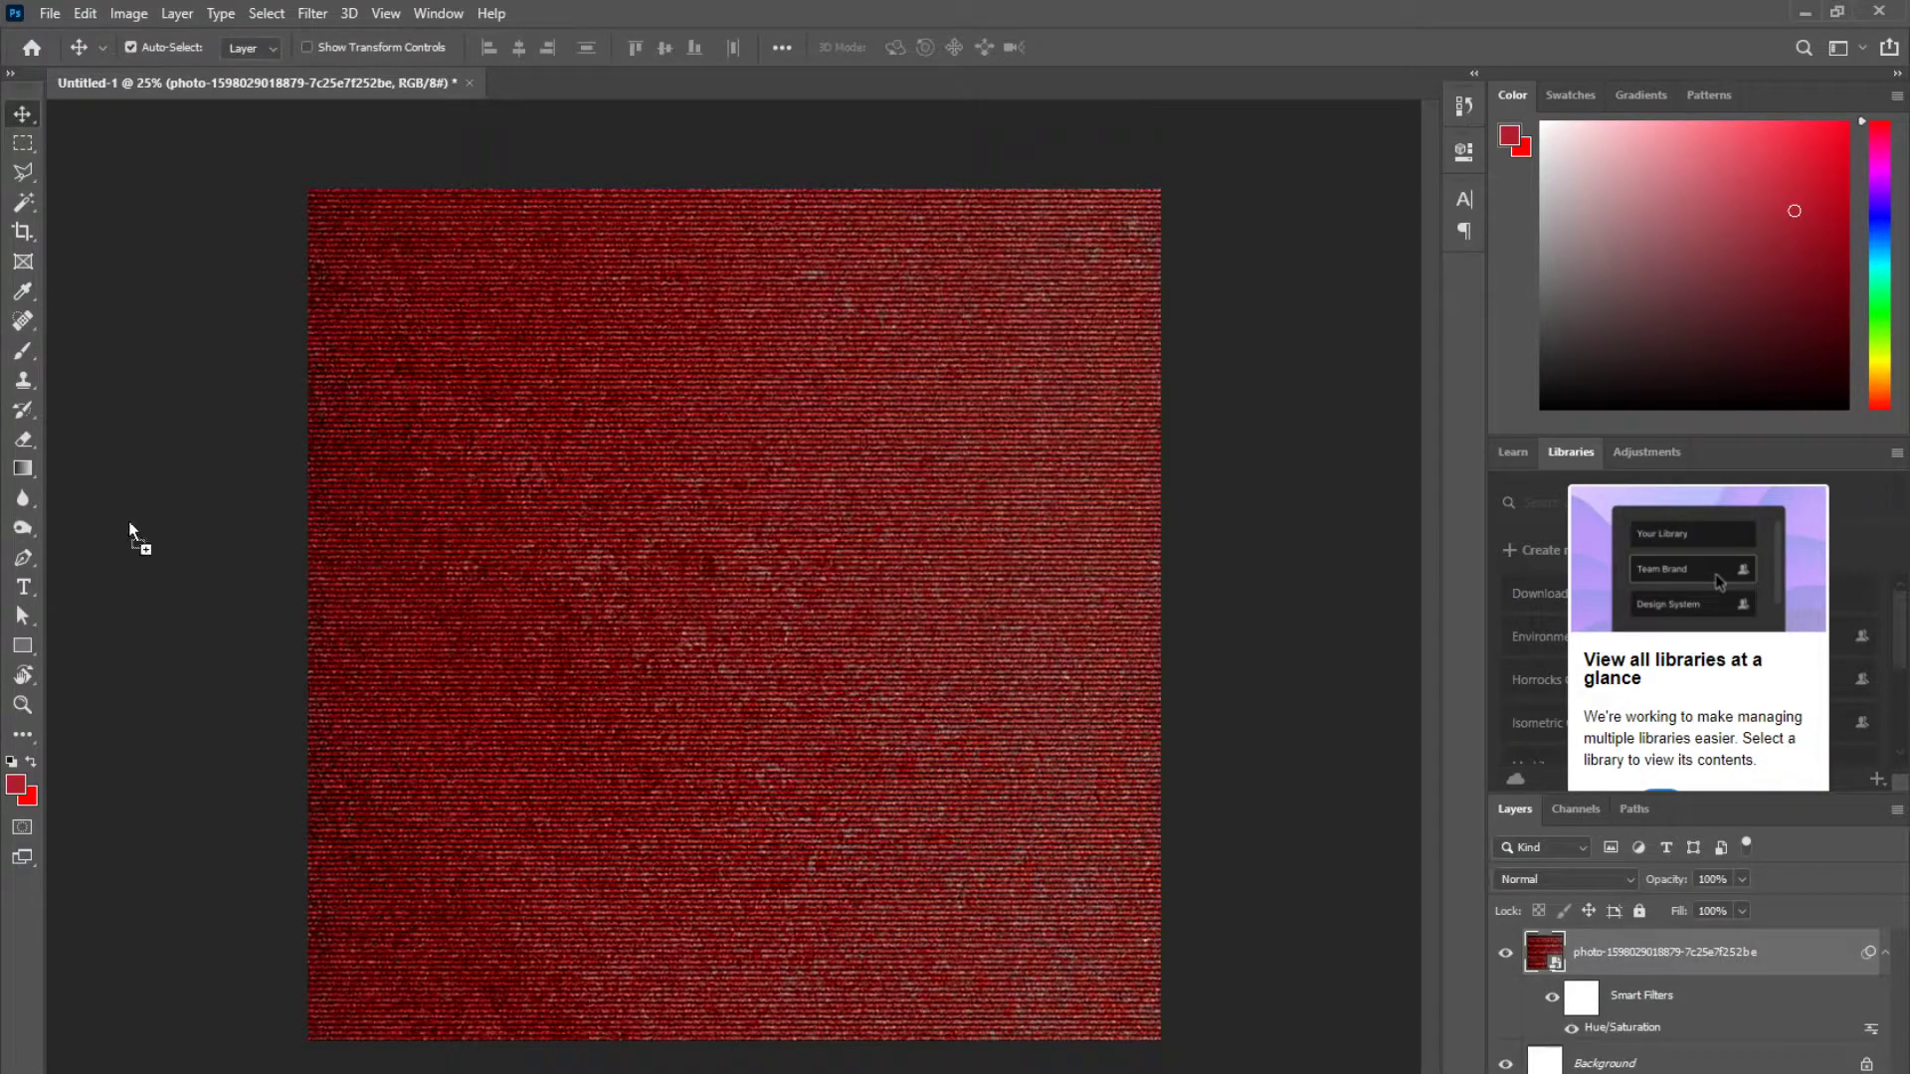
- Place the portrait photo of the woman over the red texture, enlarge it, and position her upper body within the canvas
left_click_drag(693, 665, 696, 656)
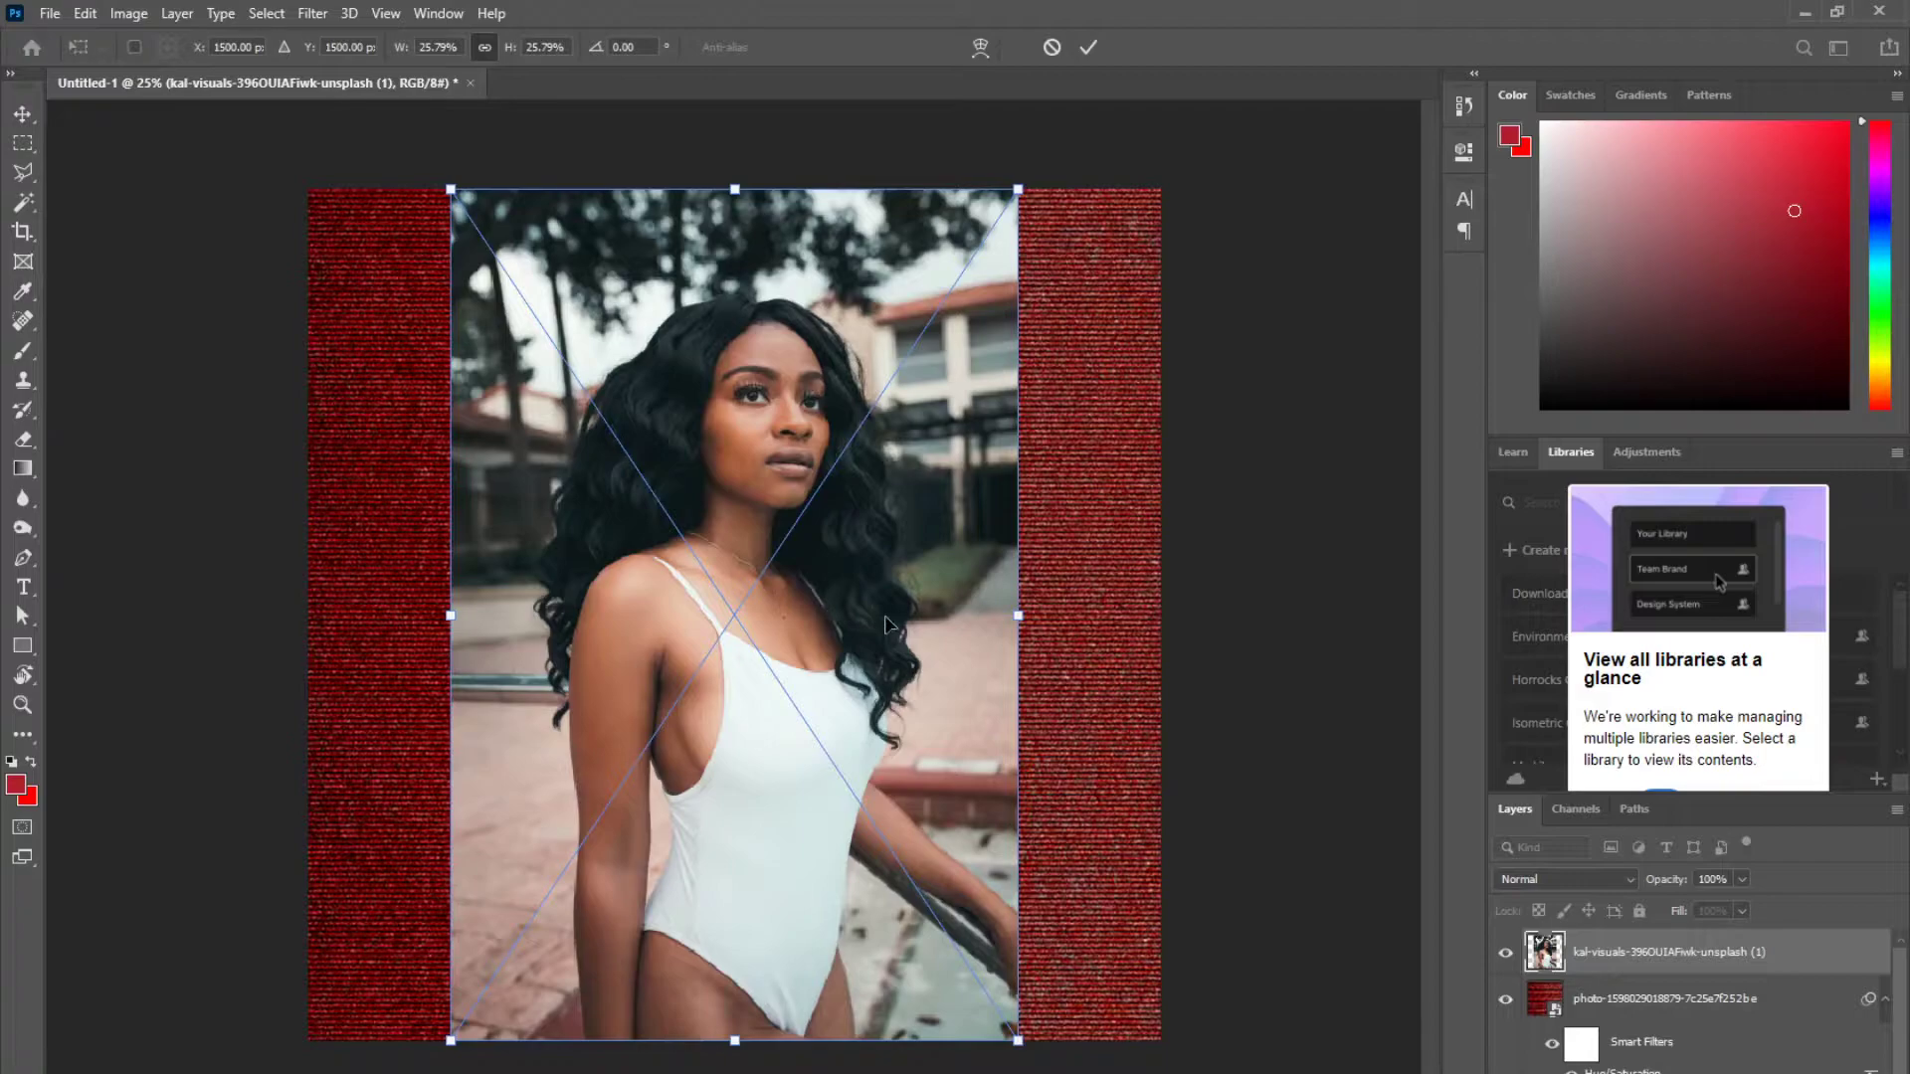
left_click_drag(1039, 618, 1255, 612)
left_click_drag(1075, 579, 945, 718)
key("Return")
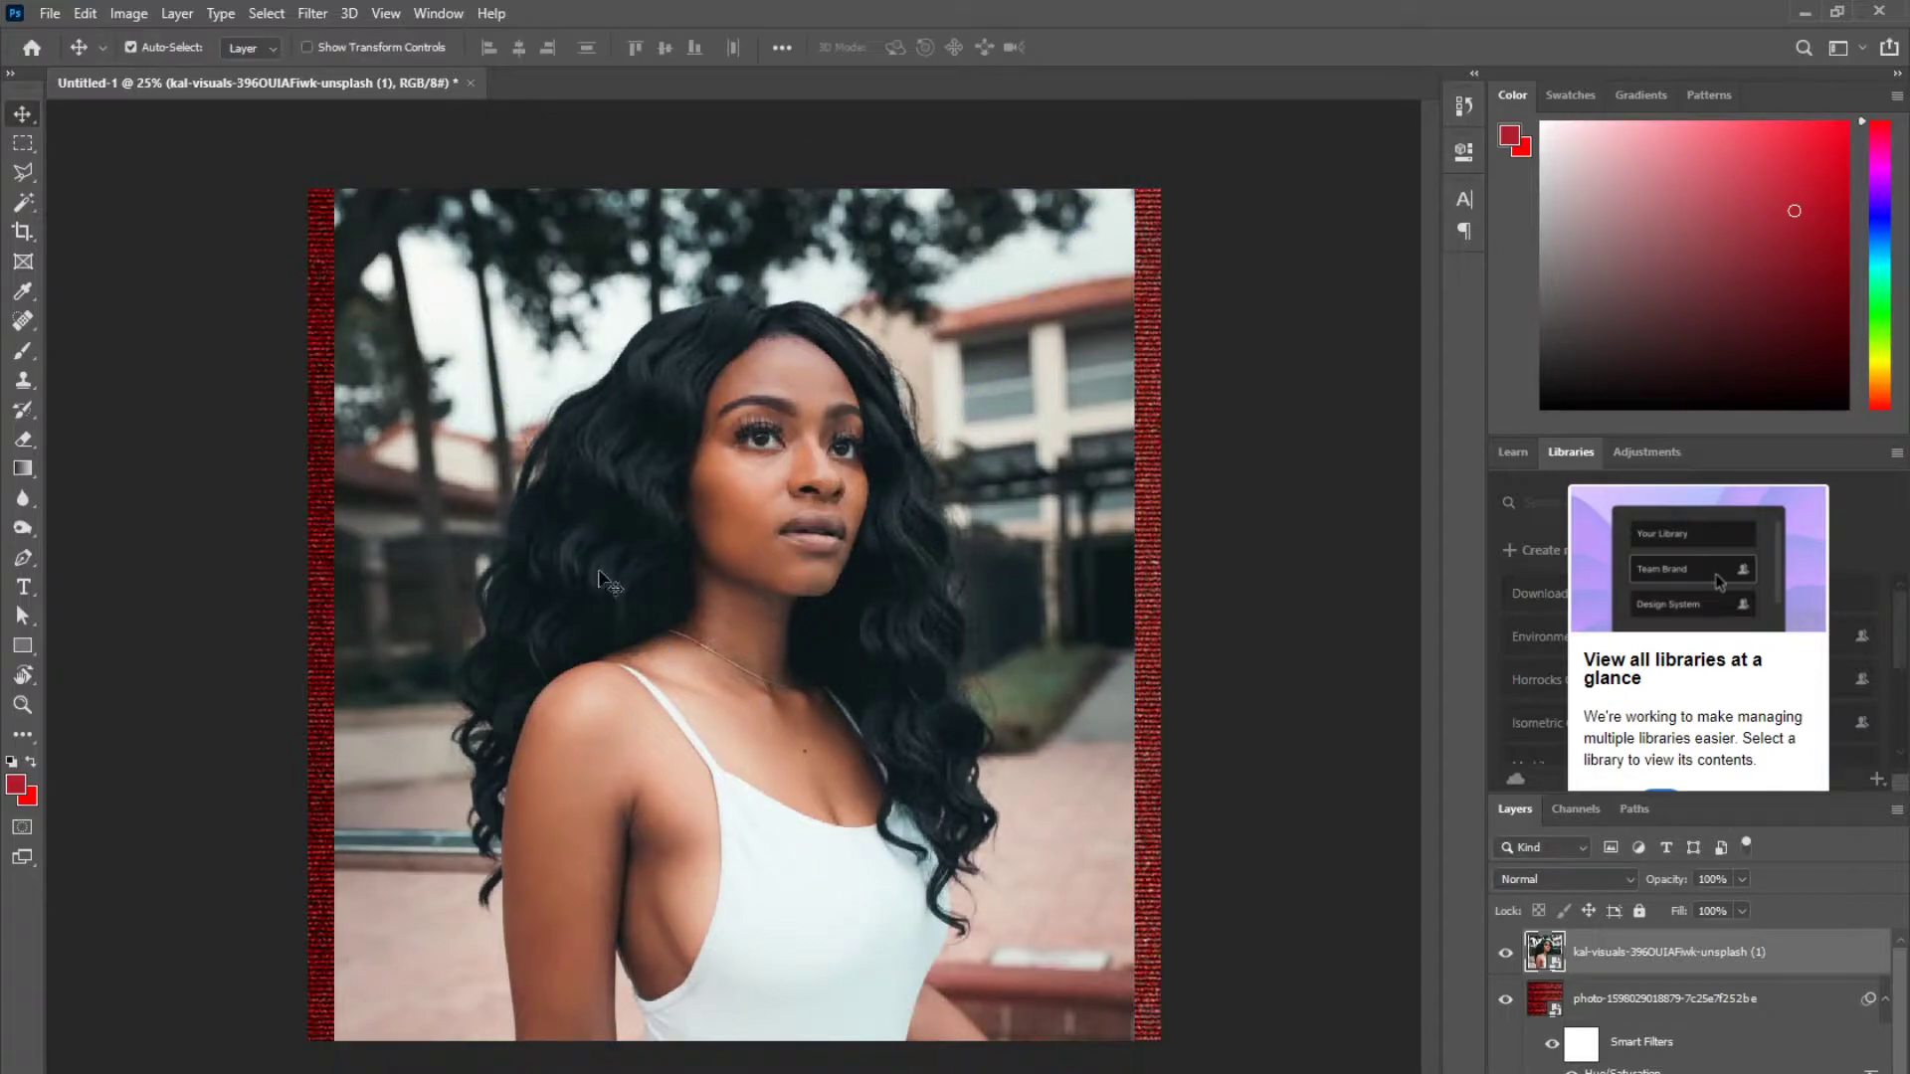
- Start a Pen path at the canvas's lower edge and trace the woman's outer arm and the left side of her hair
left_click(24, 557)
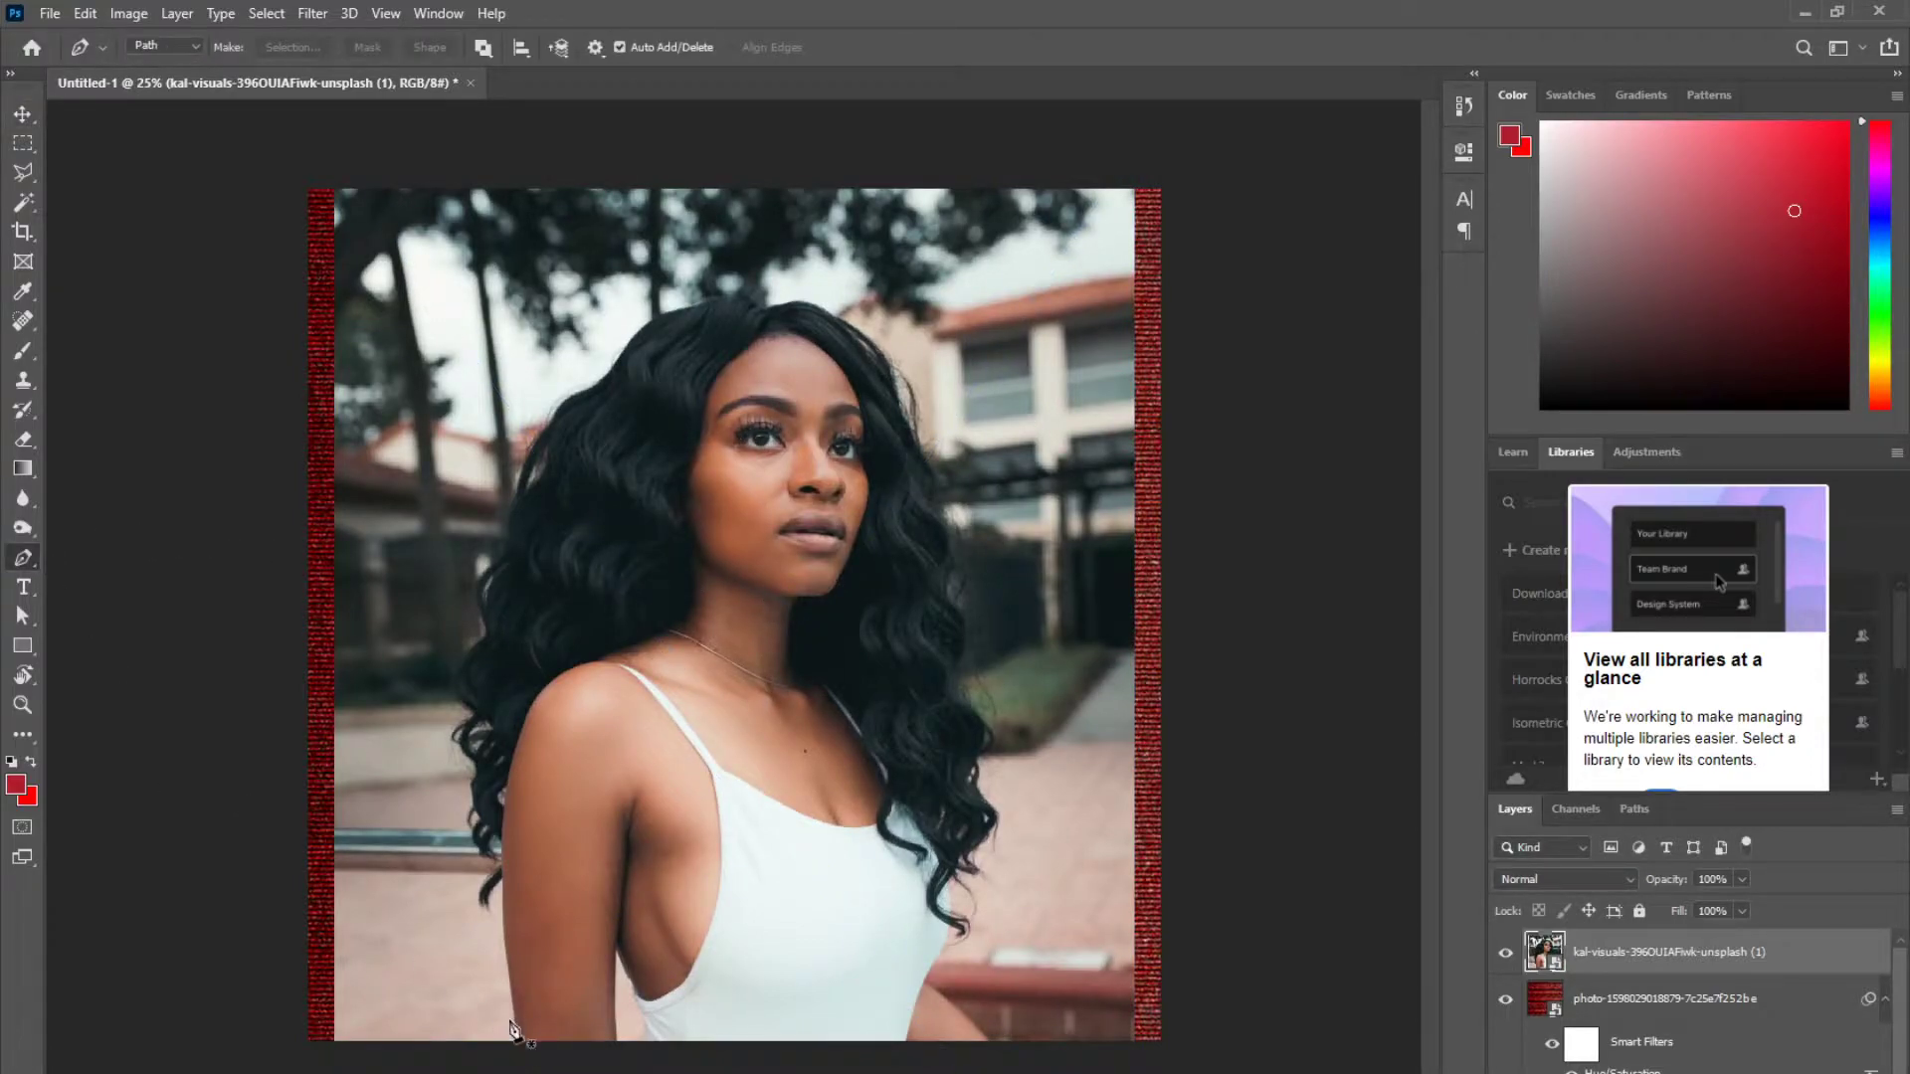
key("z")
left_click_drag(502, 1030, 554, 869)
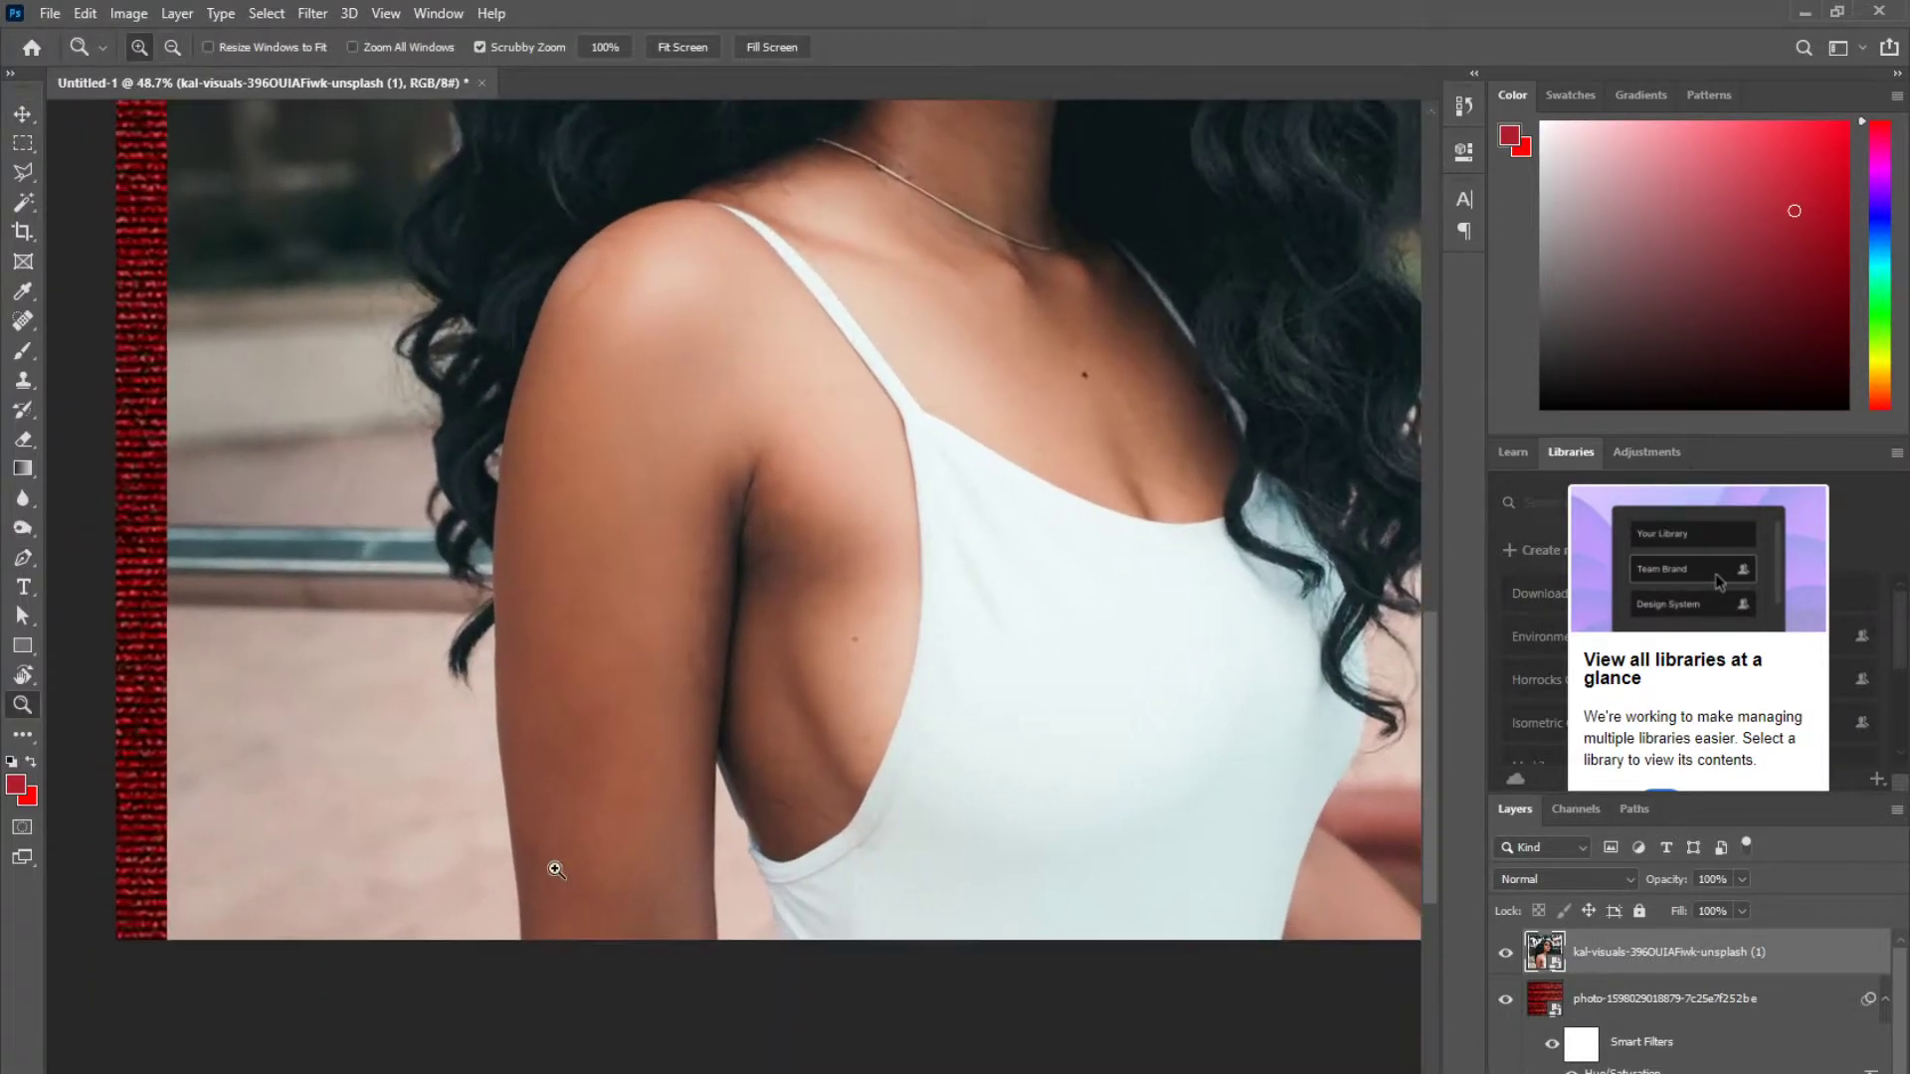
left_click(22, 558)
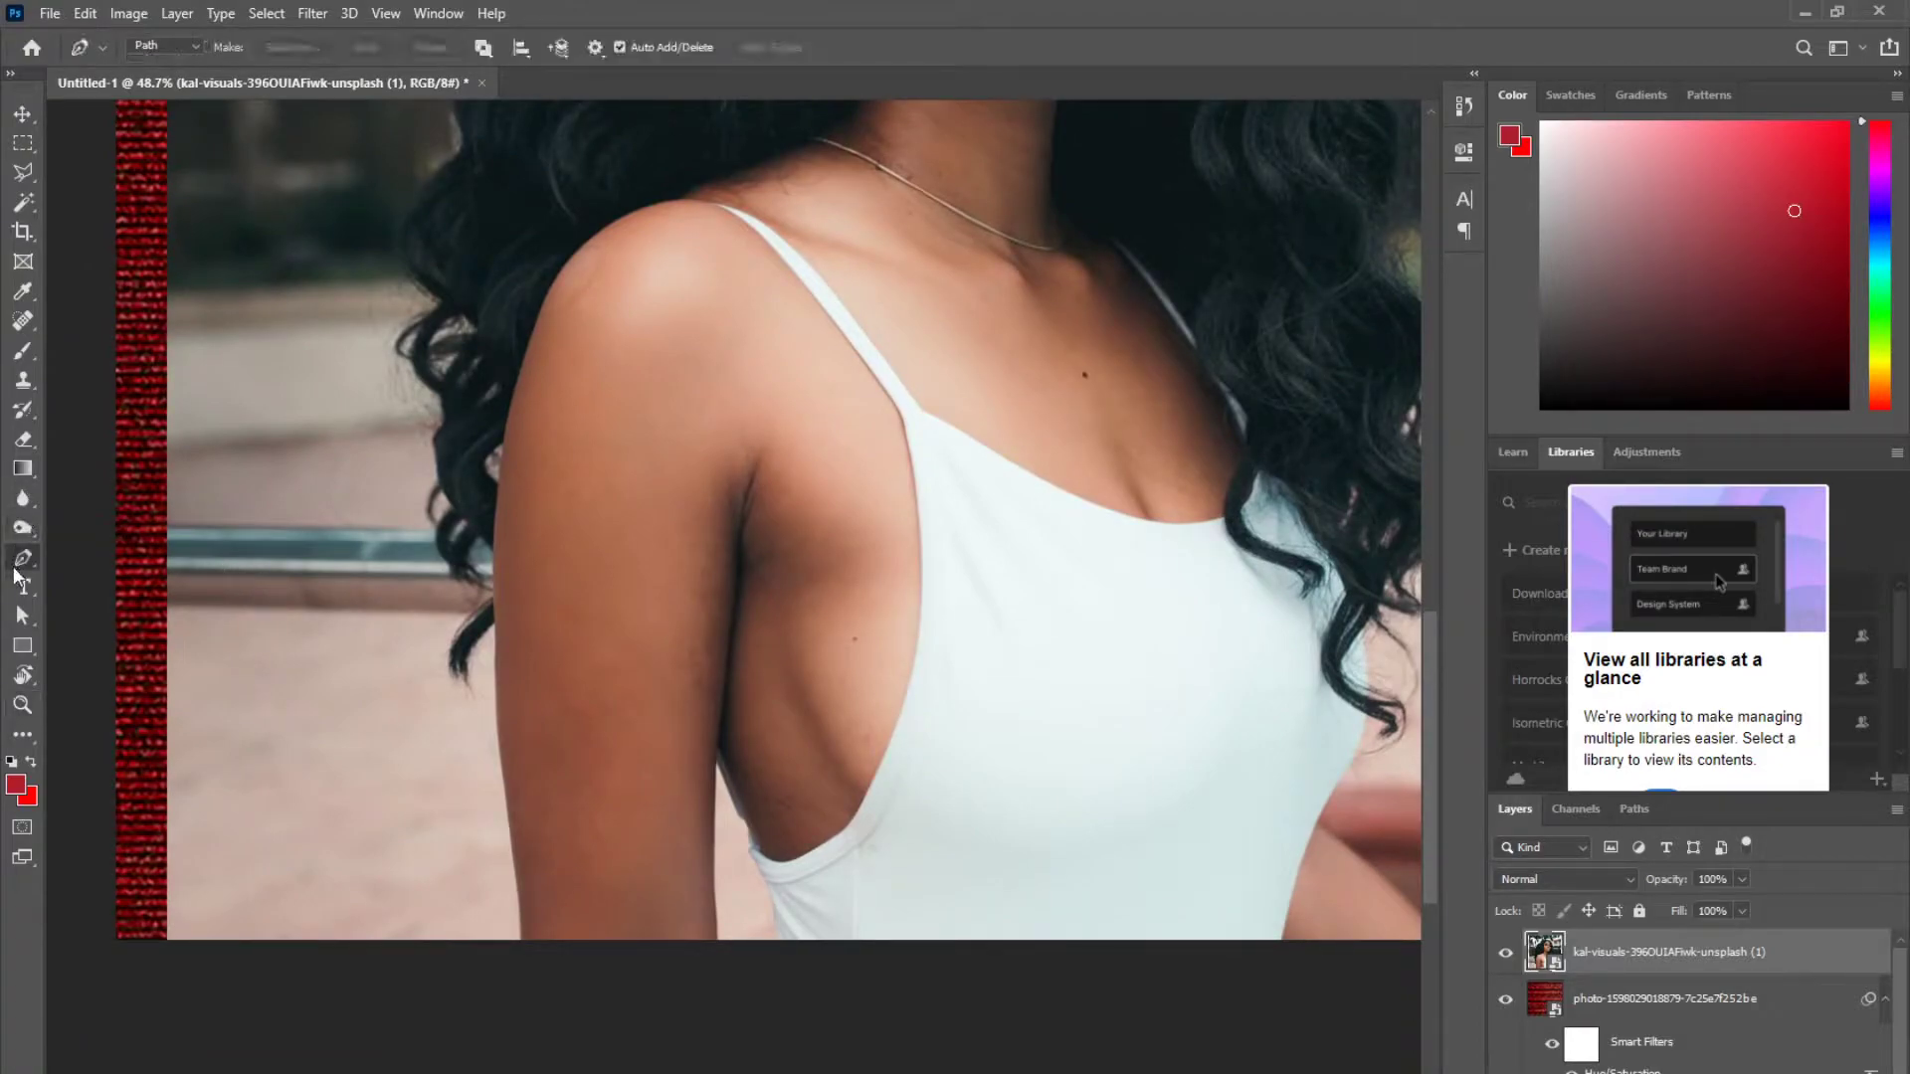
left_click(521, 942)
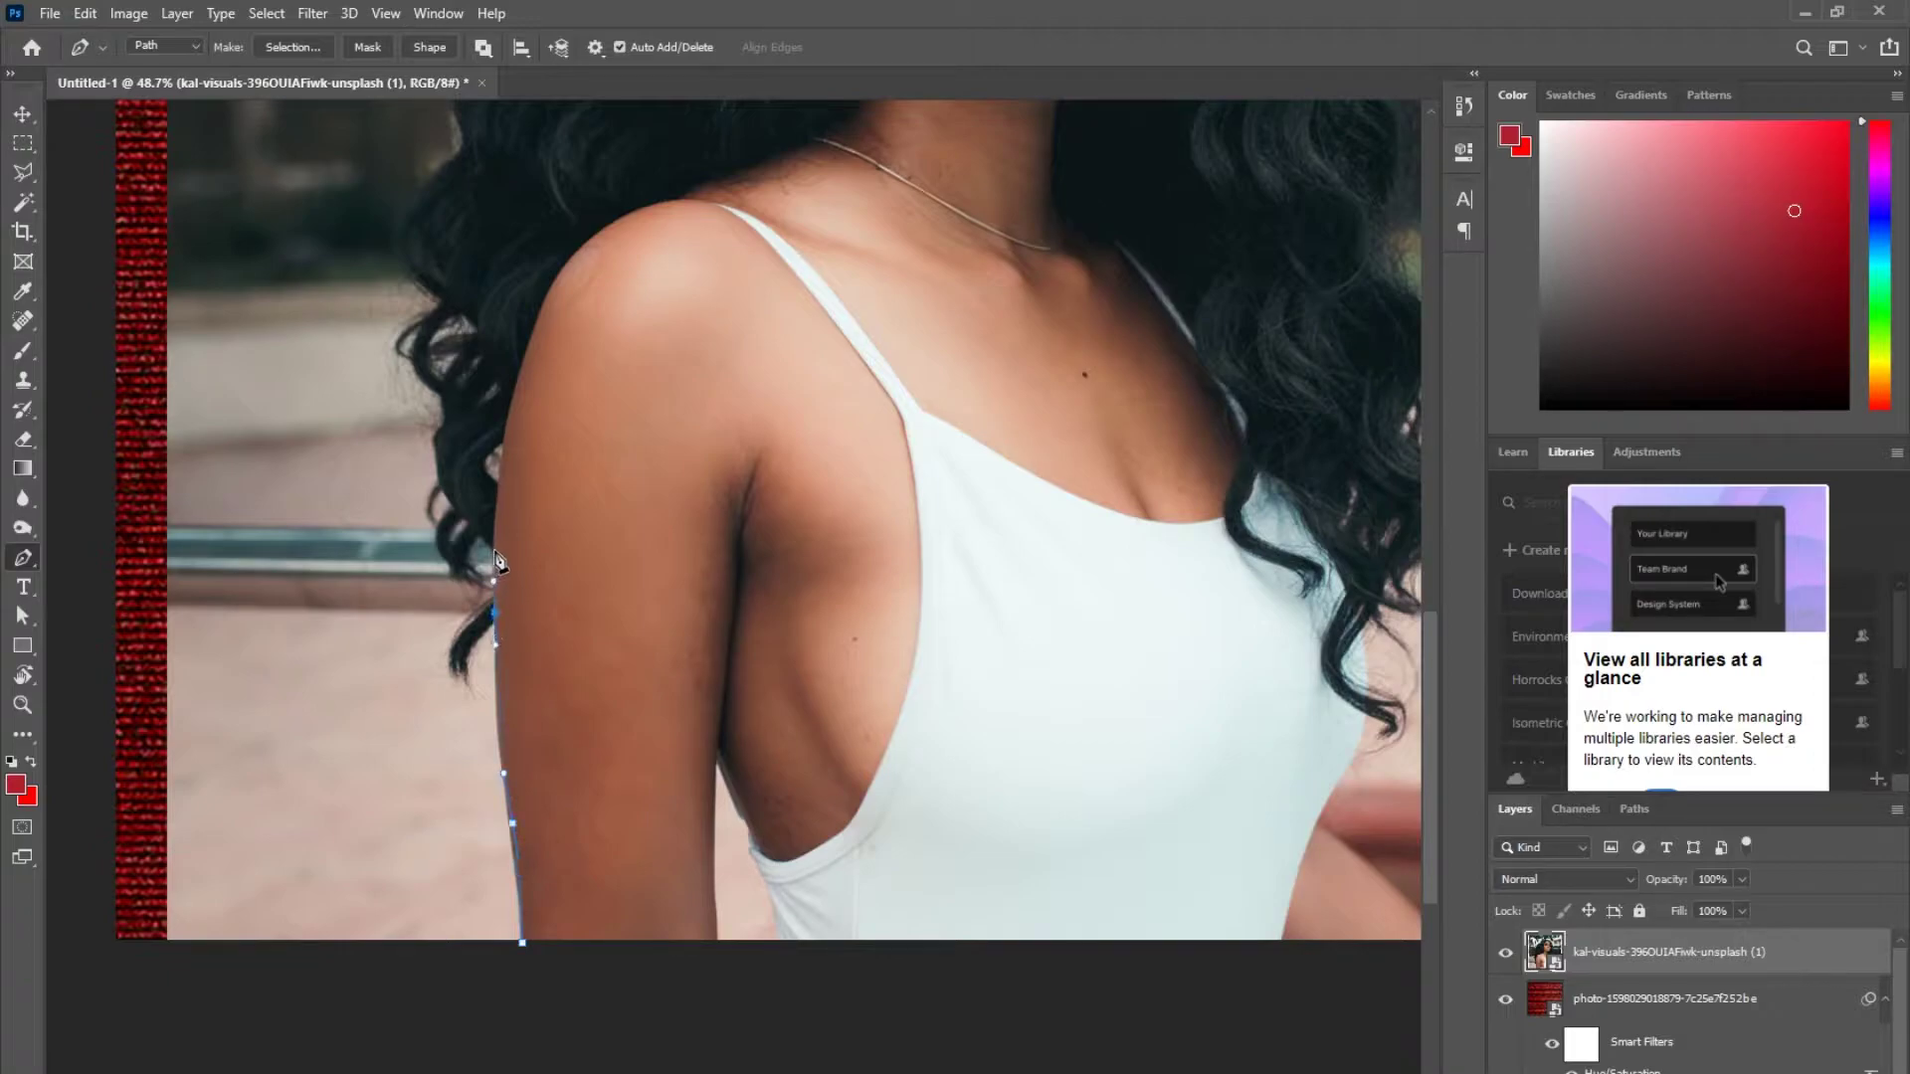
left_click_drag(441, 451, 478, 299)
left_click_drag(402, 242, 410, 204)
left_click_drag(406, 235, 308, 842)
left_click_drag(302, 848, 373, 741)
left_click_drag(390, 638, 420, 579)
left_click_drag(428, 492, 457, 464)
left_click_drag(521, 324, 530, 262)
key("ctrl+z")
left_click_drag(491, 421, 496, 382)
left_click_drag(555, 278, 617, 245)
- Continue the Pen path over the top of the head and down the right side of the hair
left_click_drag(617, 245, 538, 459)
left_click_drag(619, 352, 781, 319)
left_click_drag(949, 353, 1007, 398)
left_click_drag(1102, 559, 1134, 642)
left_click_drag(1146, 721, 1174, 786)
left_click_drag(1176, 812, 1163, 865)
left_click_drag(1193, 915, 1108, 342)
left_click_drag(1101, 454, 1159, 559)
left_click_drag(1123, 647, 1119, 669)
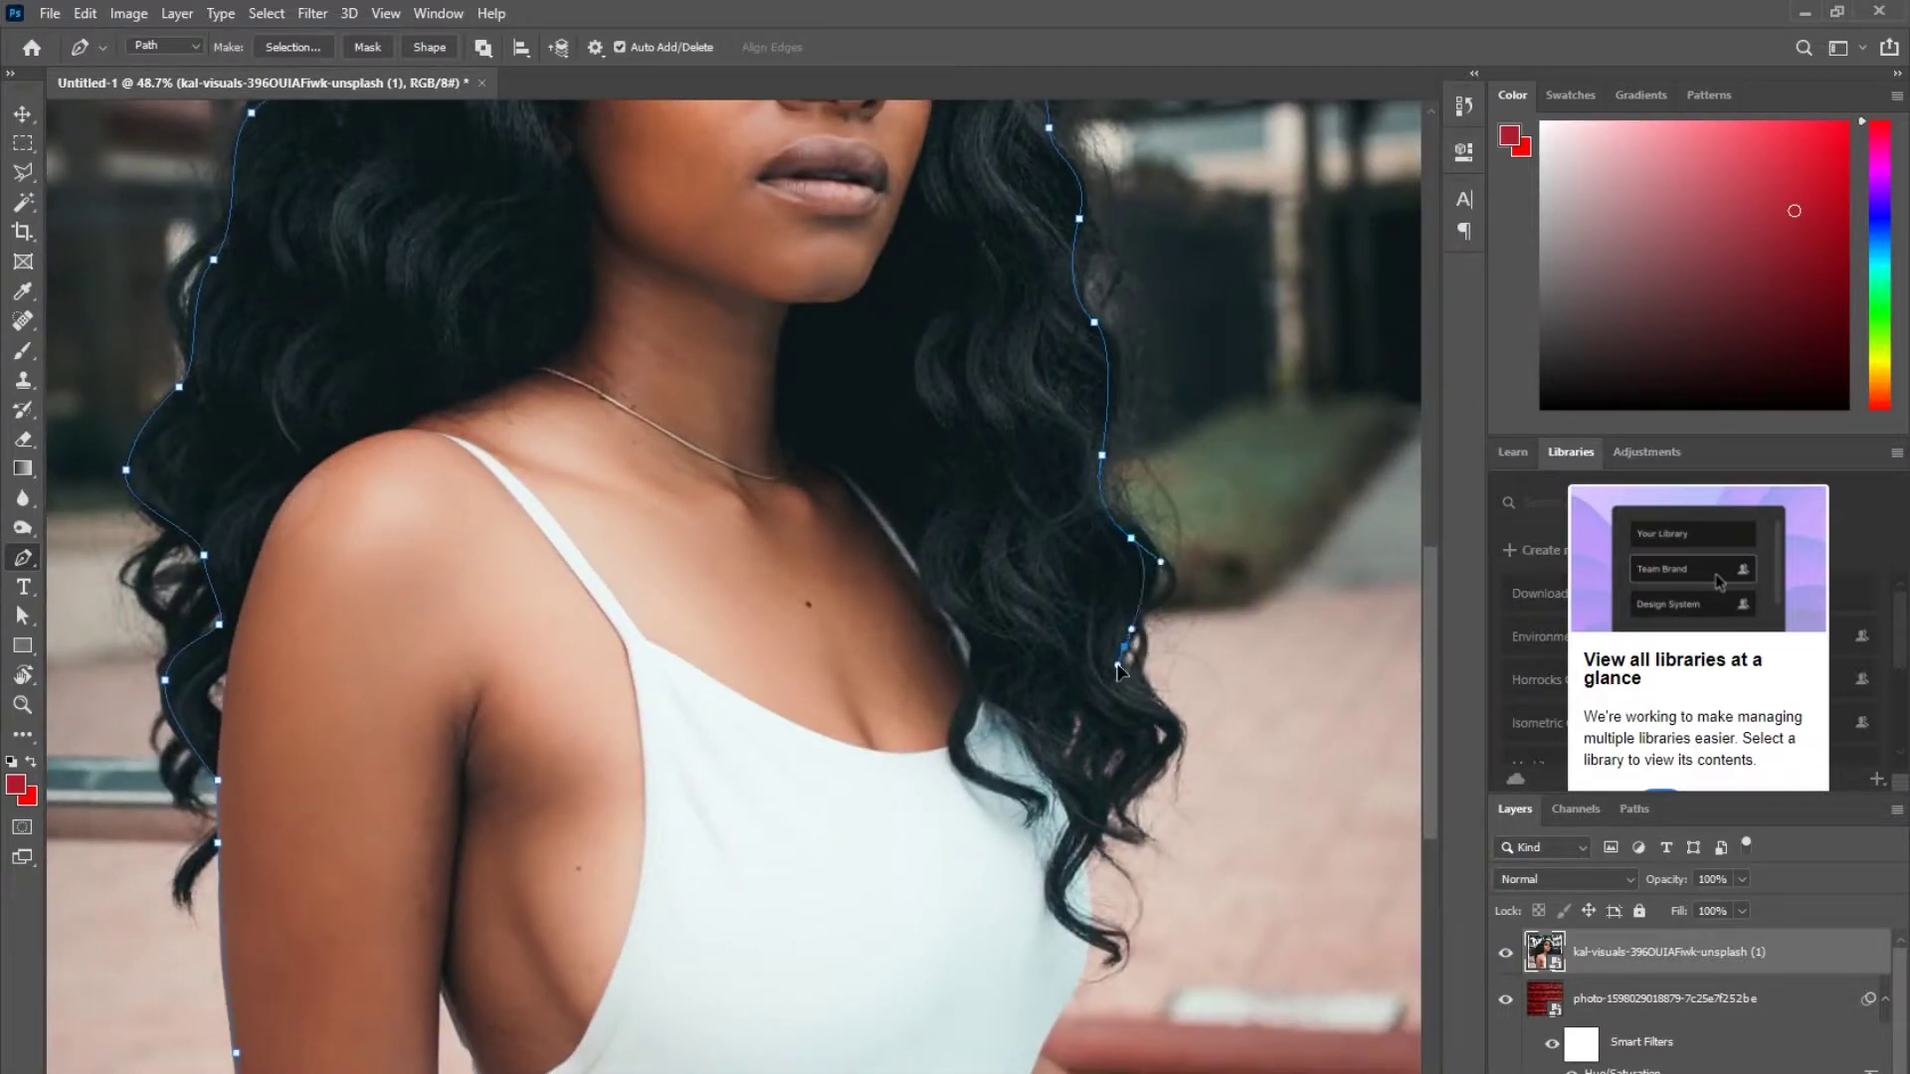
- Trace the lower curls, torso, and gap beside the inner arm, and close the Pen path at its starting point
left_click(1107, 810)
left_click(1080, 874)
left_click_drag(1074, 995, 1108, 639)
left_click(1094, 654)
left_click(1051, 724)
left_click_drag(1035, 820, 1036, 831)
left_click(538, 820)
left_click(526, 752)
left_click_drag(514, 723, 476, 633)
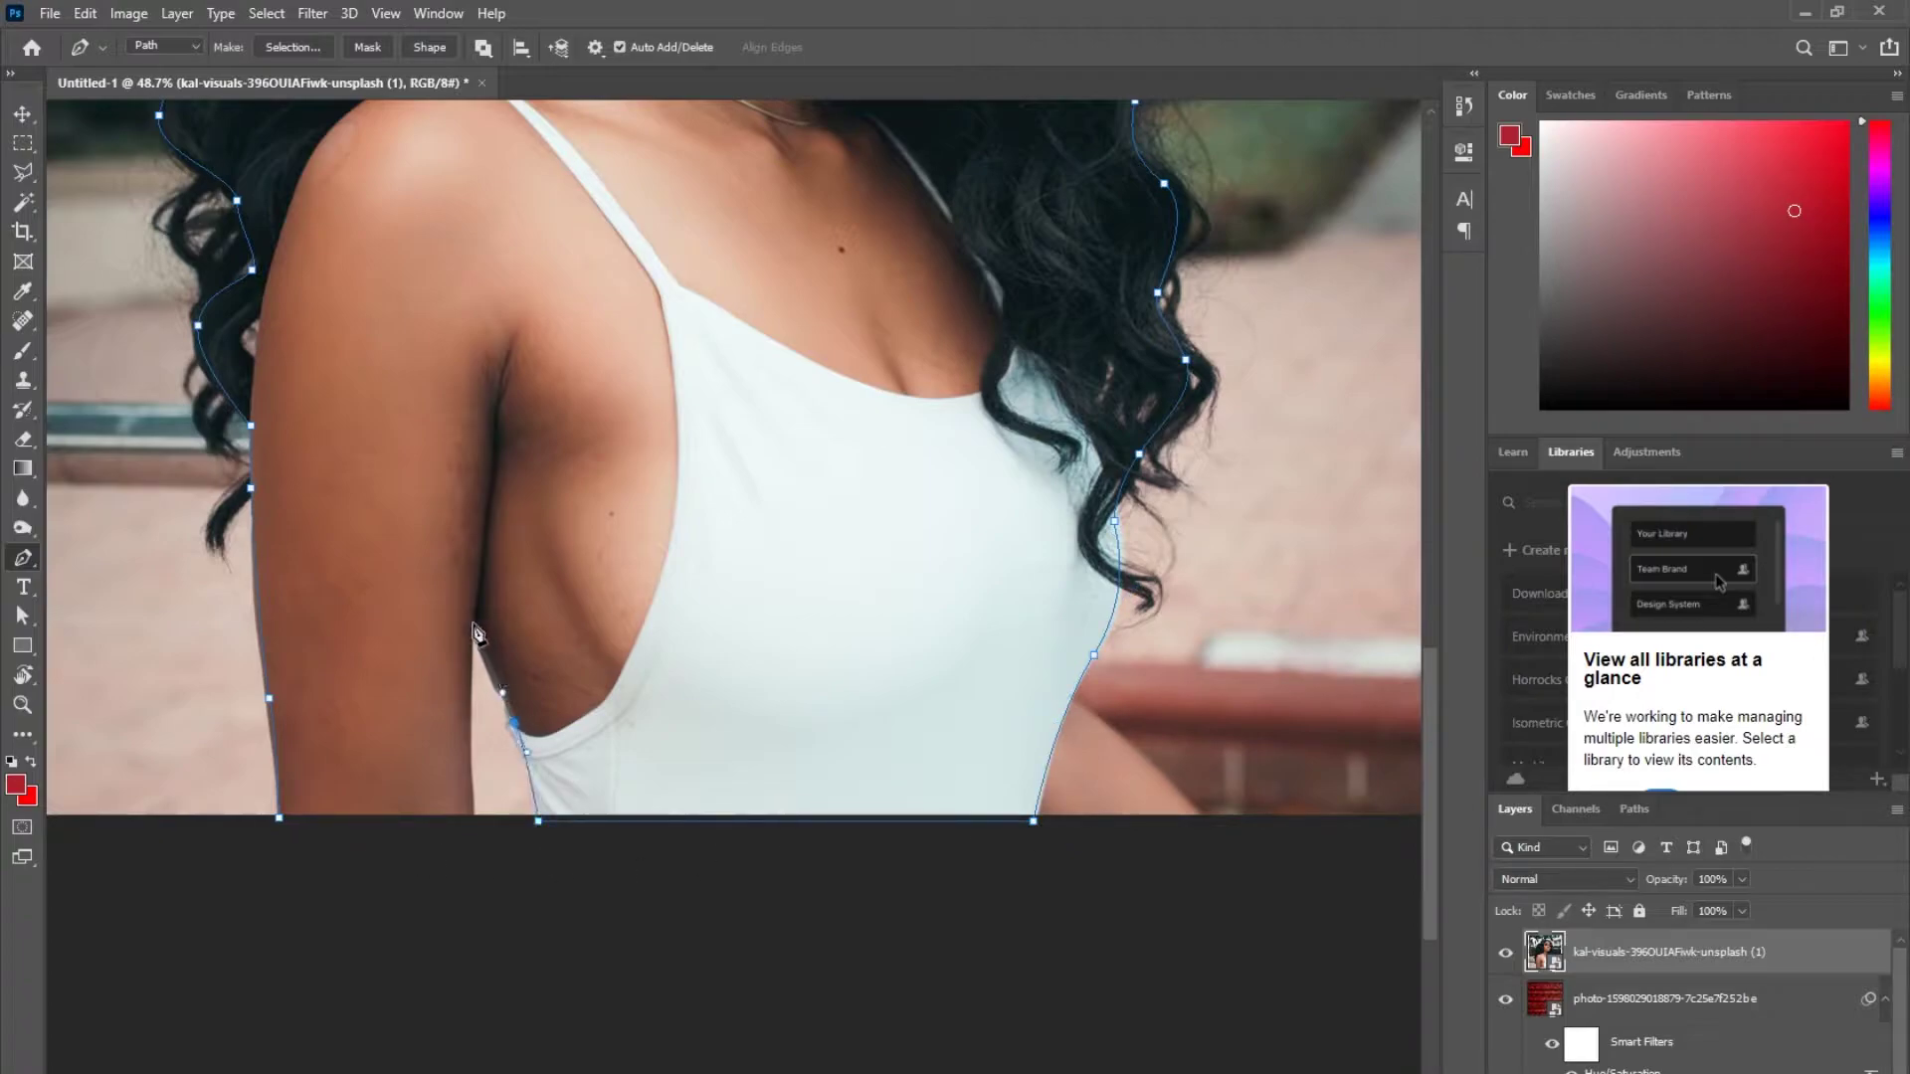
left_click(279, 817)
- Load the path as a selection, copy the woman to a new layer, and hide the original portrait layer
double_click(1041, 15)
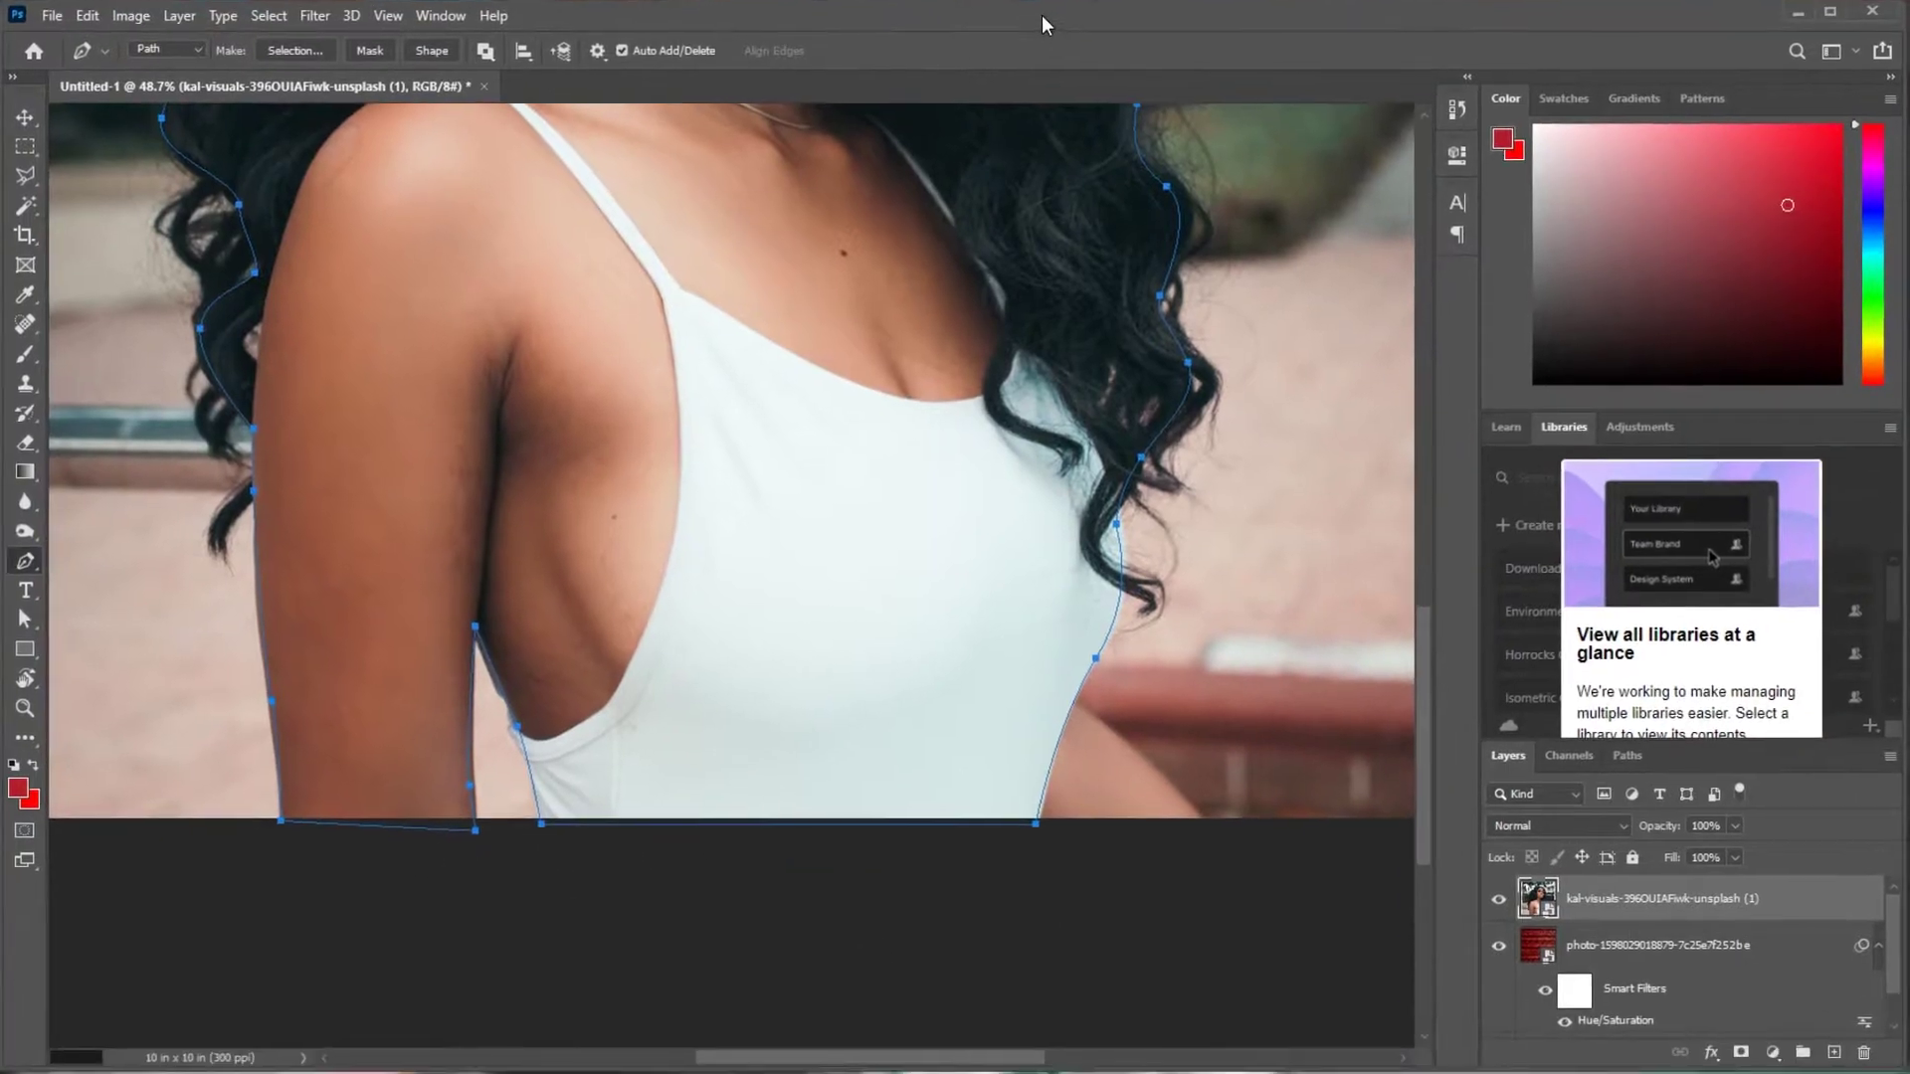
left_click(1627, 755)
left_click(1611, 791, "ctrl")
left_click(1508, 755)
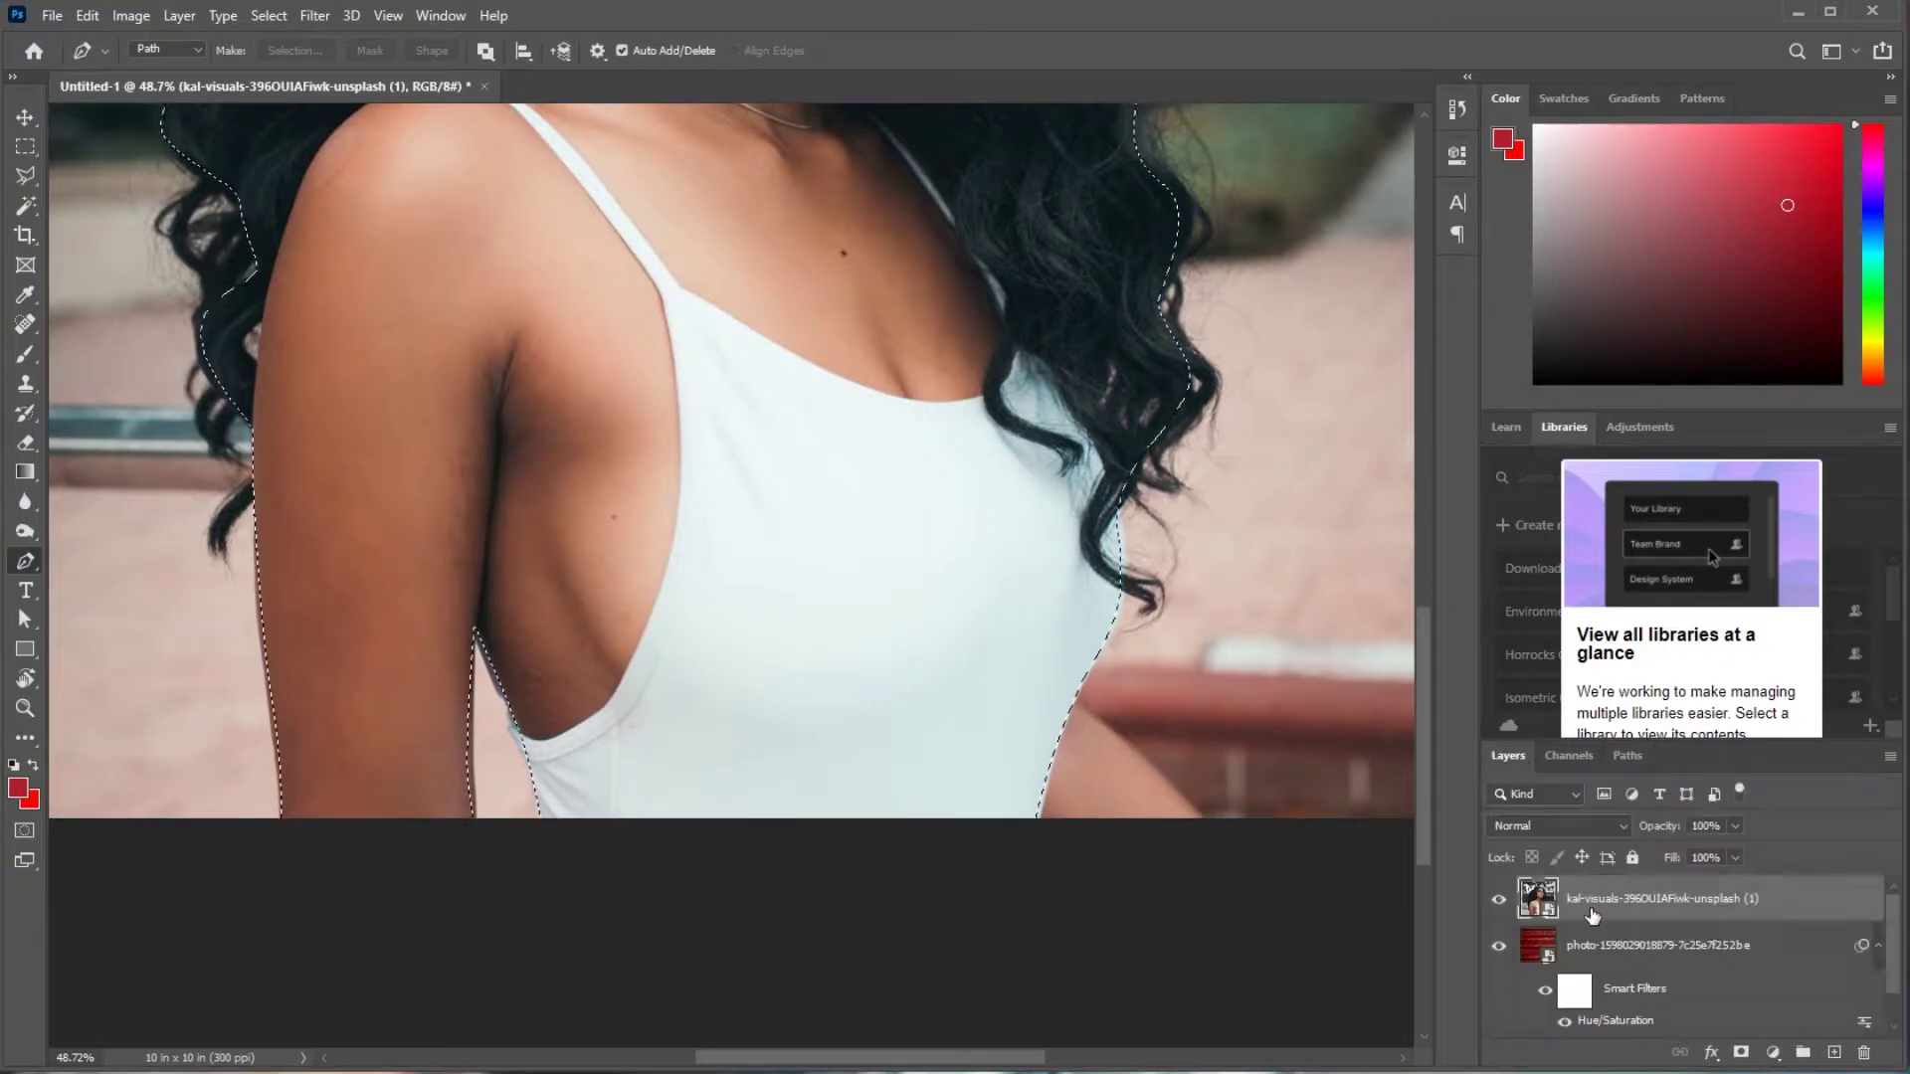
key("ctrl+j")
left_click(1499, 946)
- Move the woman's cutout slightly downward over the red background
scroll(736, 477, "down", 5)
key("v")
left_click_drag(729, 450, 733, 463)
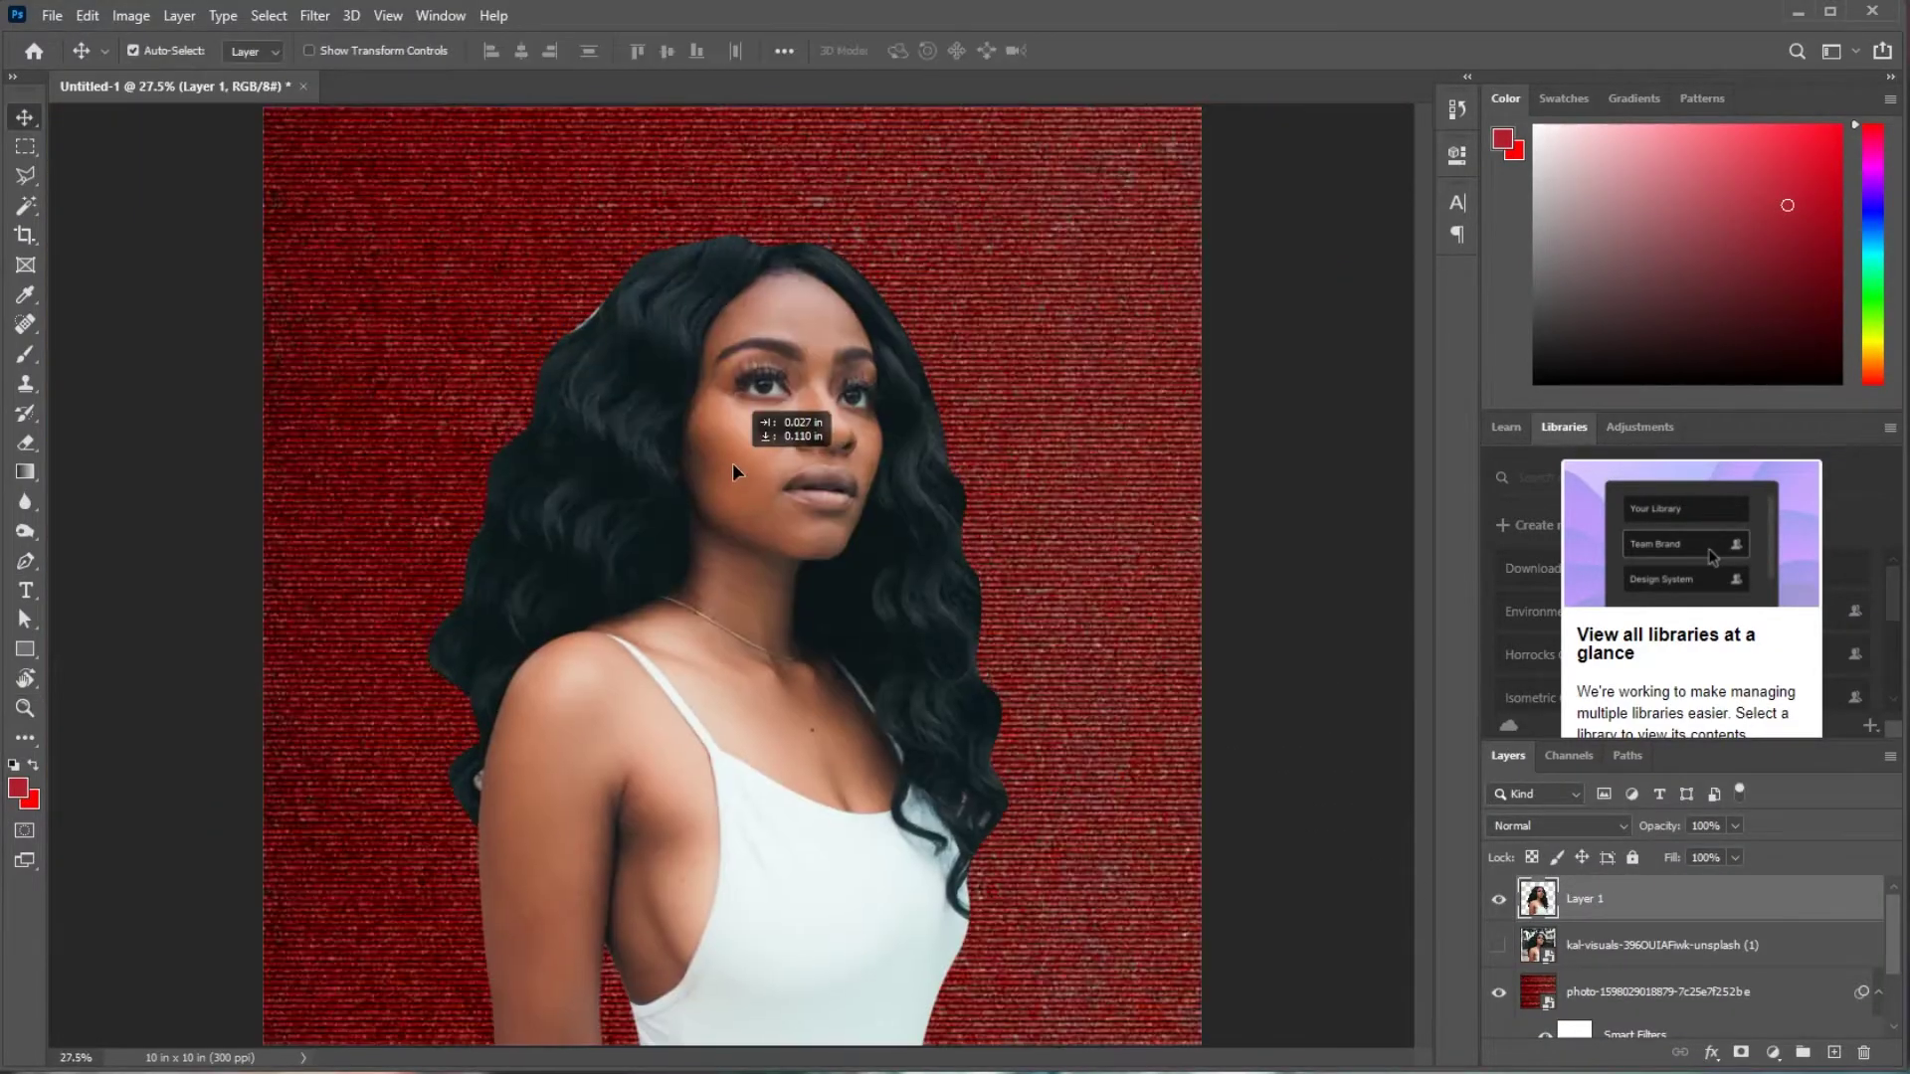
- Trace the leftover background along the upper left edge of the hair with a closed Pen path
scroll(574, 310, "up", 5)
left_click_drag(574, 309, 619, 310)
key("p")
left_click(711, 234)
left_click(677, 300)
left_click(644, 344)
left_click(607, 388)
left_click(443, 508)
left_click(353, 618)
left_click_drag(711, 234, 736, 249)
- Turn the hair-edge path into a selection, delete the leftover background from Layer 1, and deselect
left_click(1627, 755)
left_click(1736, 1054)
left_click(1508, 756)
key("Delete")
key("ctrl+d")
- Trace the small background gap between the hair and upper arm with the Pen tool, select it, and delete it from Layer 1
key("z")
left_click_drag(973, 649, 839, 687)
left_click_drag(816, 828, 811, 564)
left_click_drag(733, 868, 656, 607)
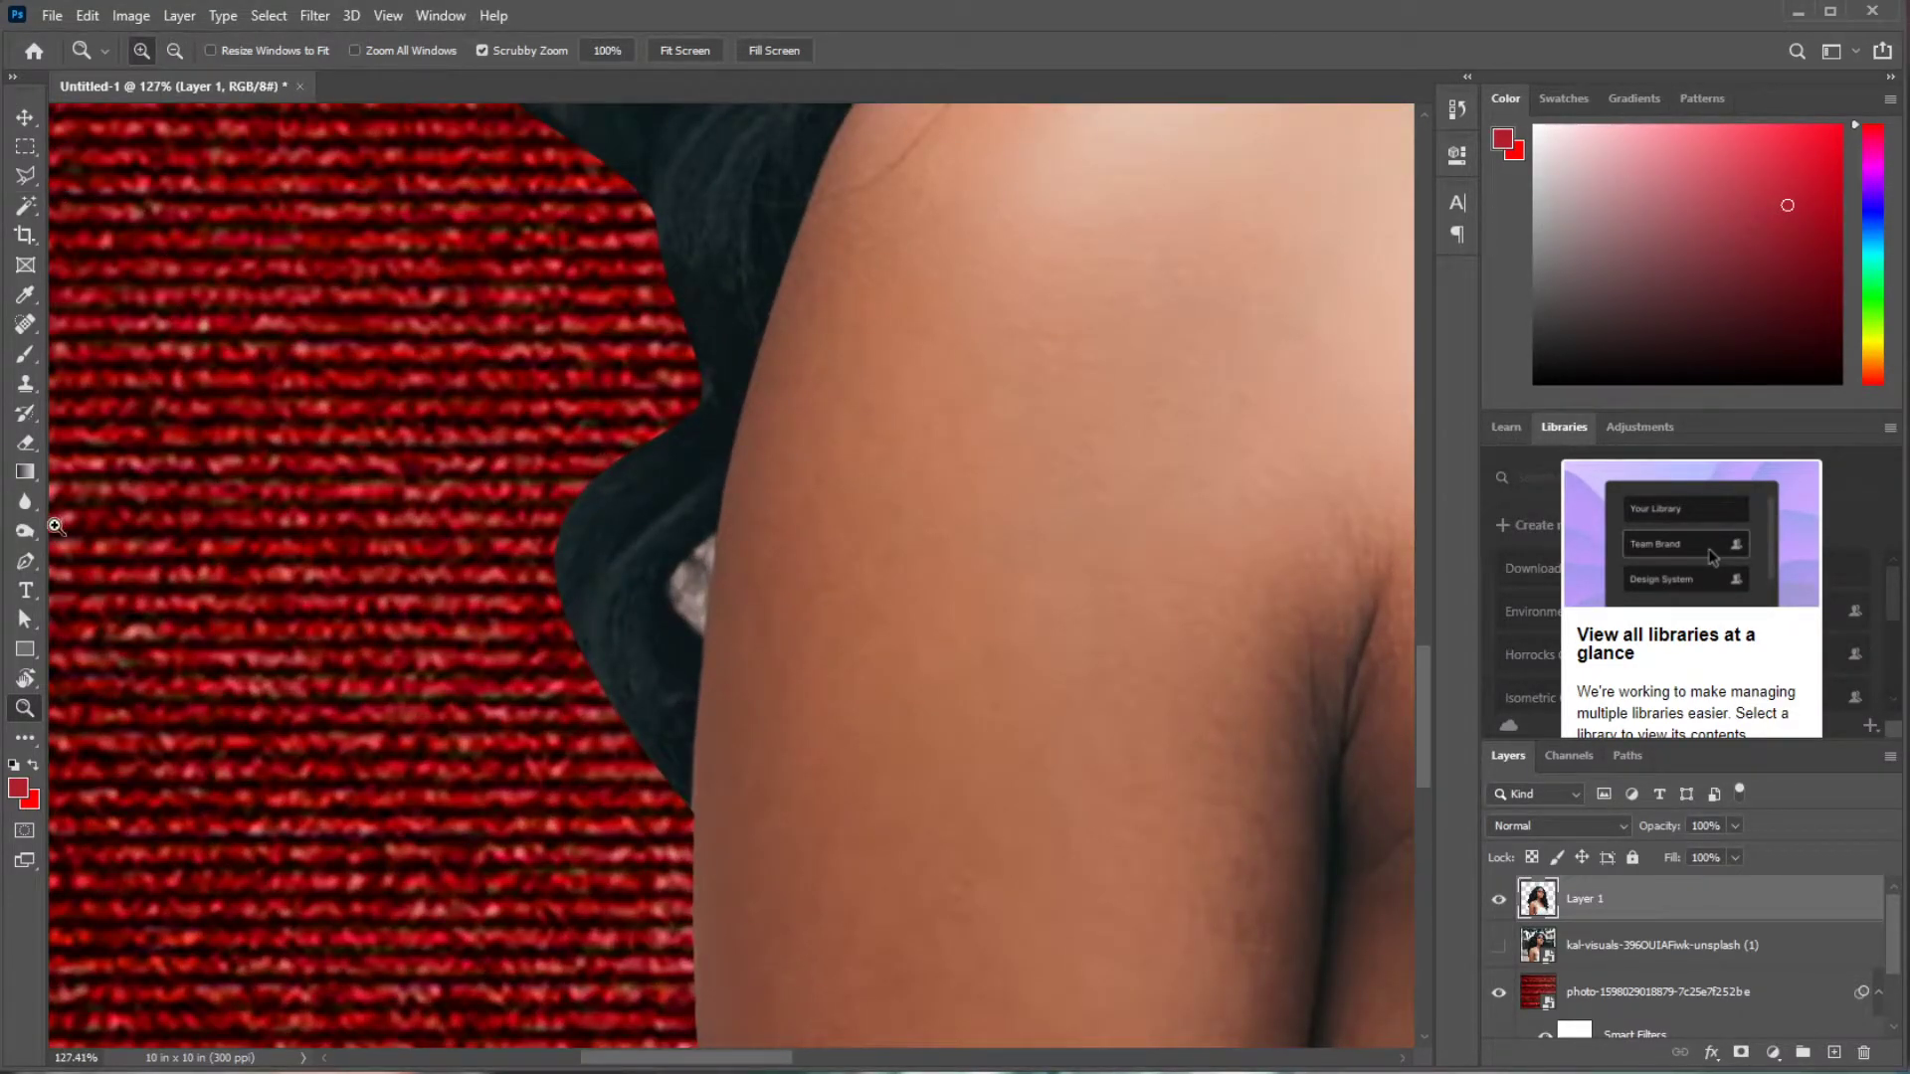
left_click(25, 562)
left_click(718, 534)
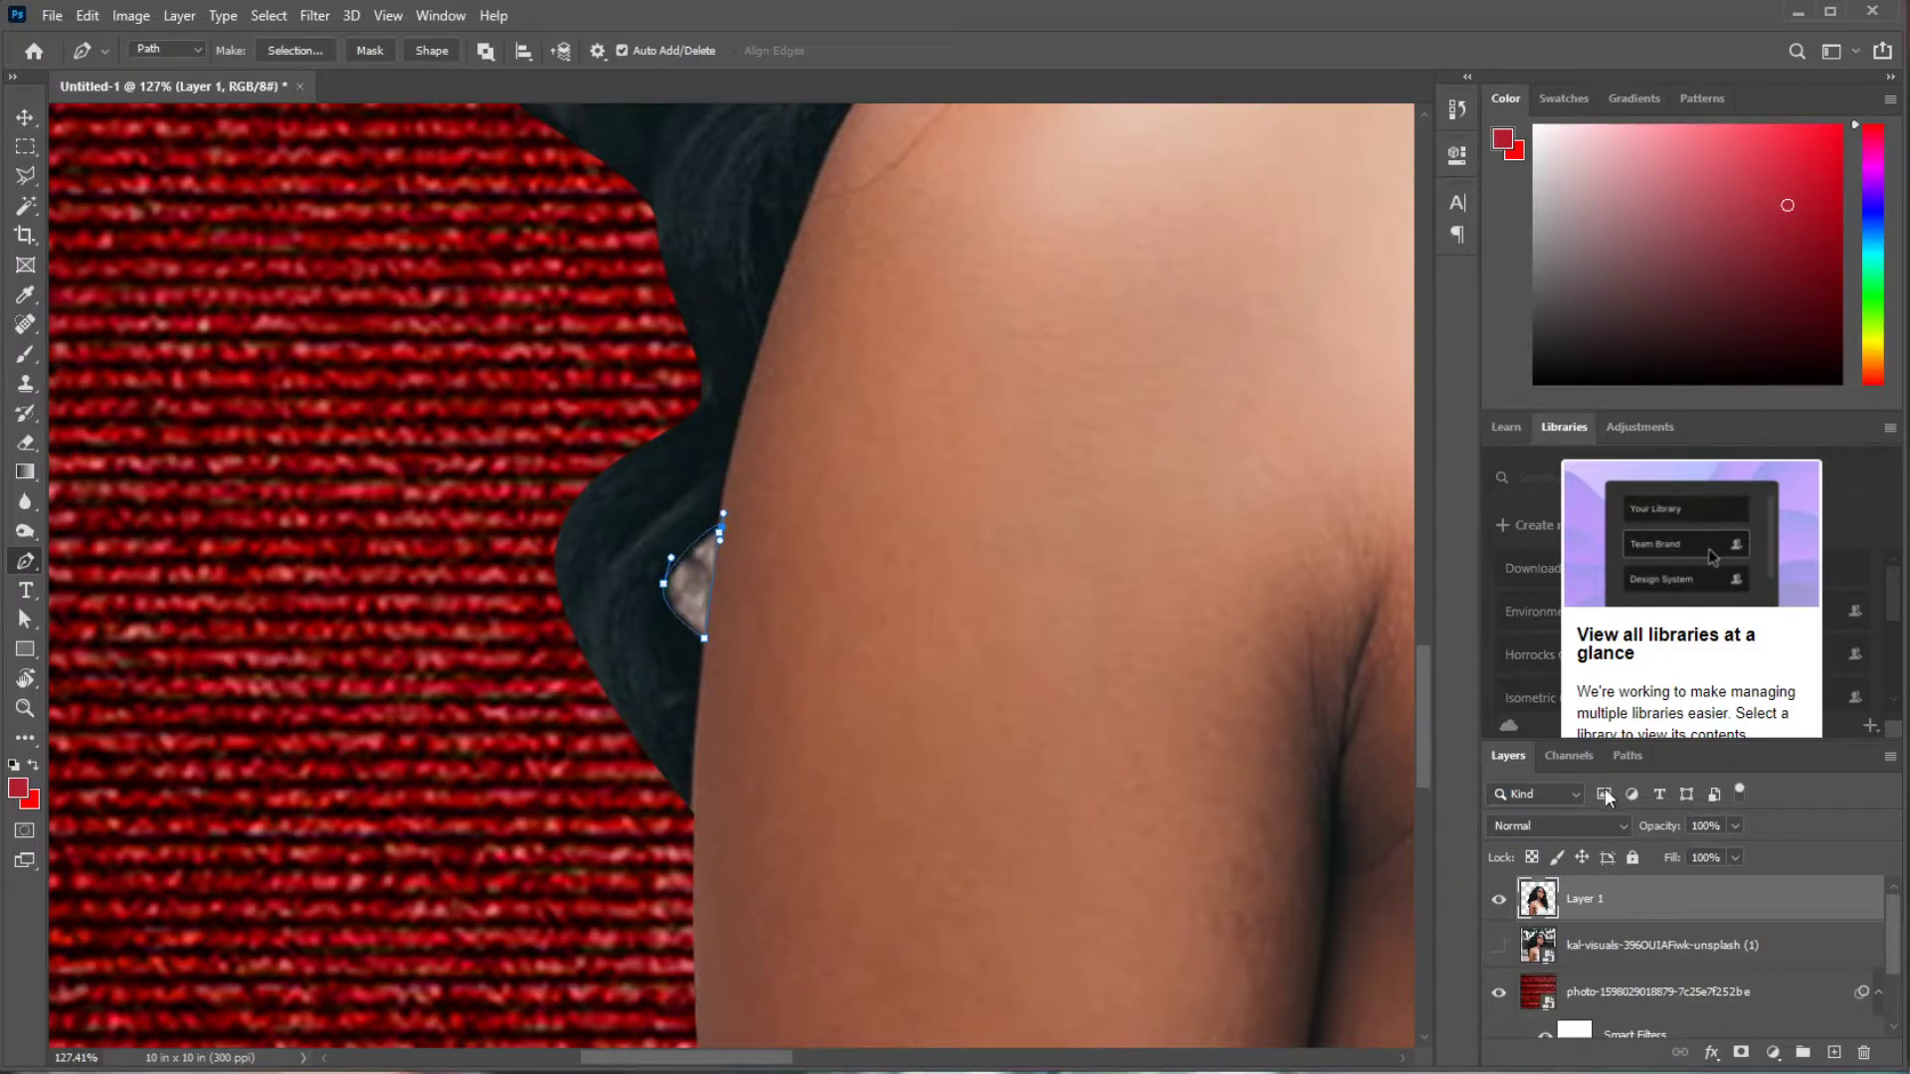
left_click(1626, 756)
key("ctrl+Return")
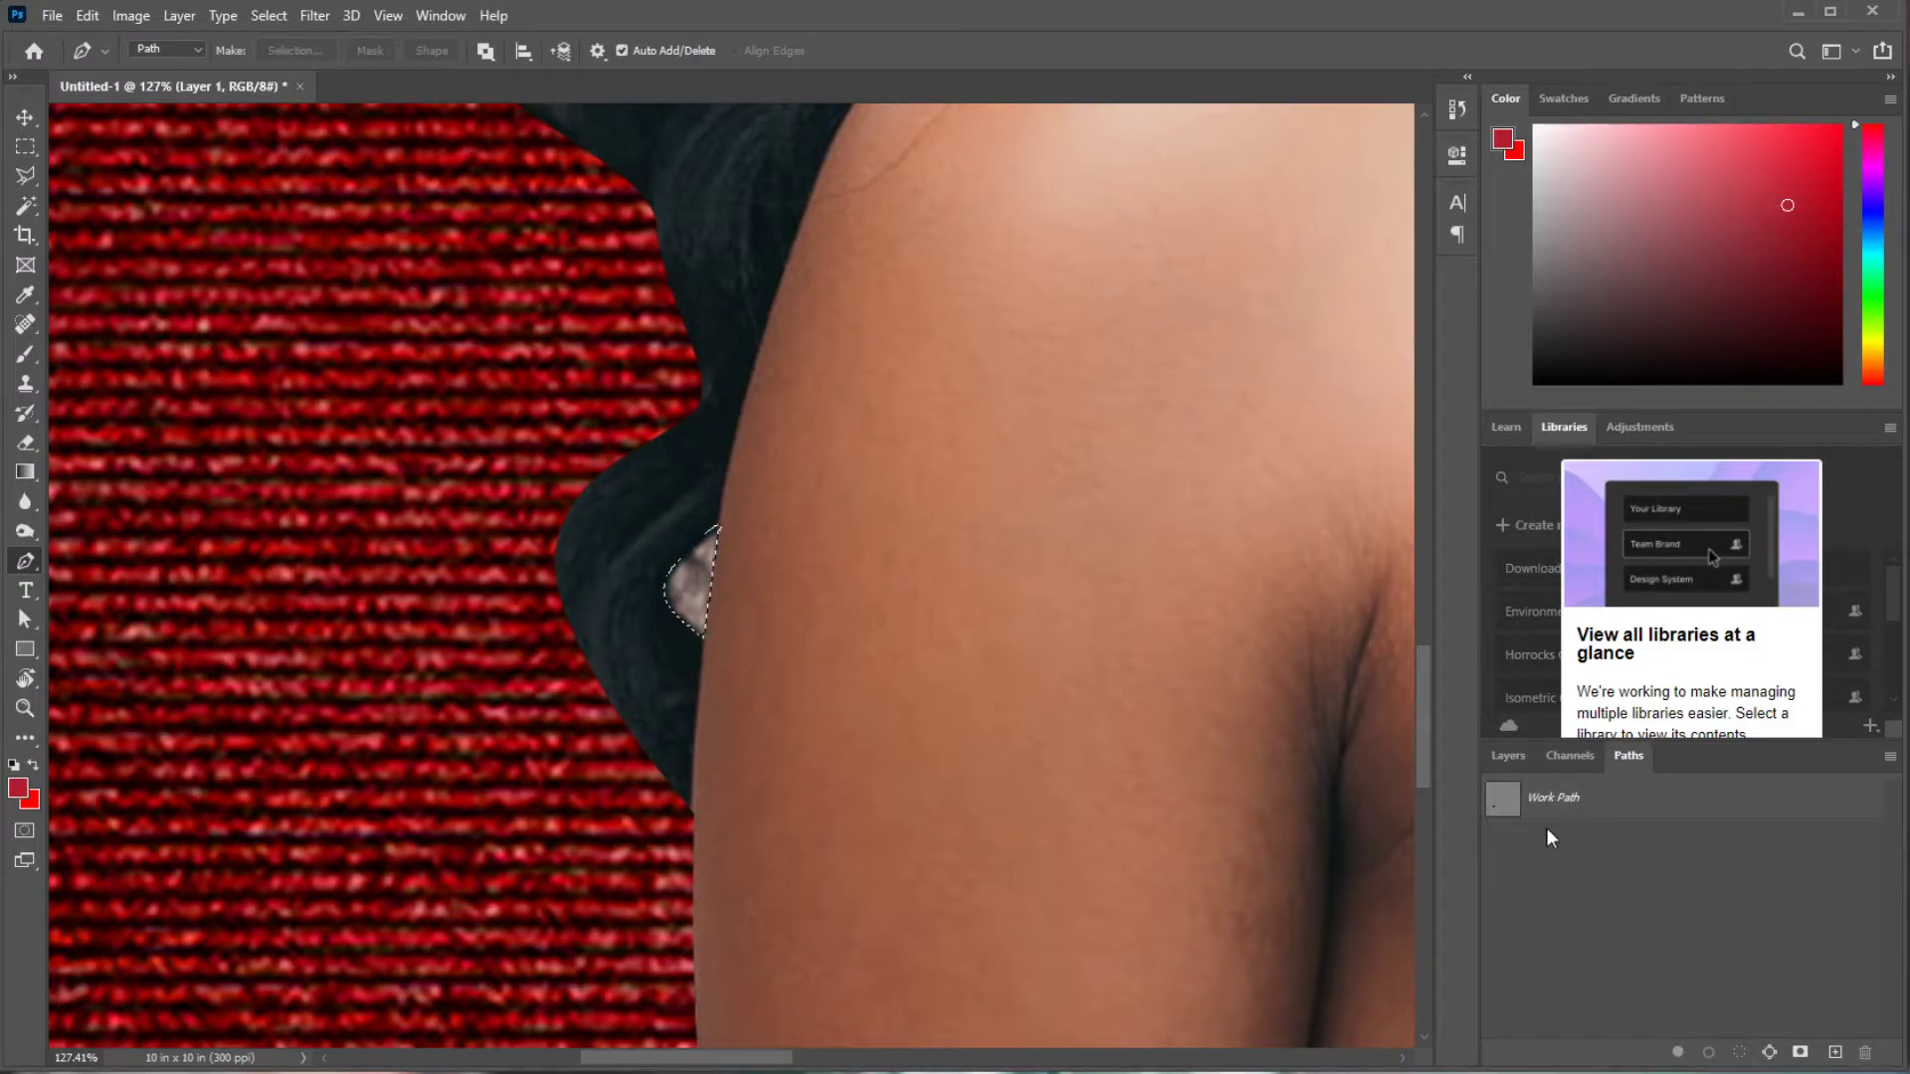
left_click(1510, 758)
- Start a Pen path near the right eyebrow and trace the right edge of the face down to the chin
key("z")
left_click(1035, 697, "alt")
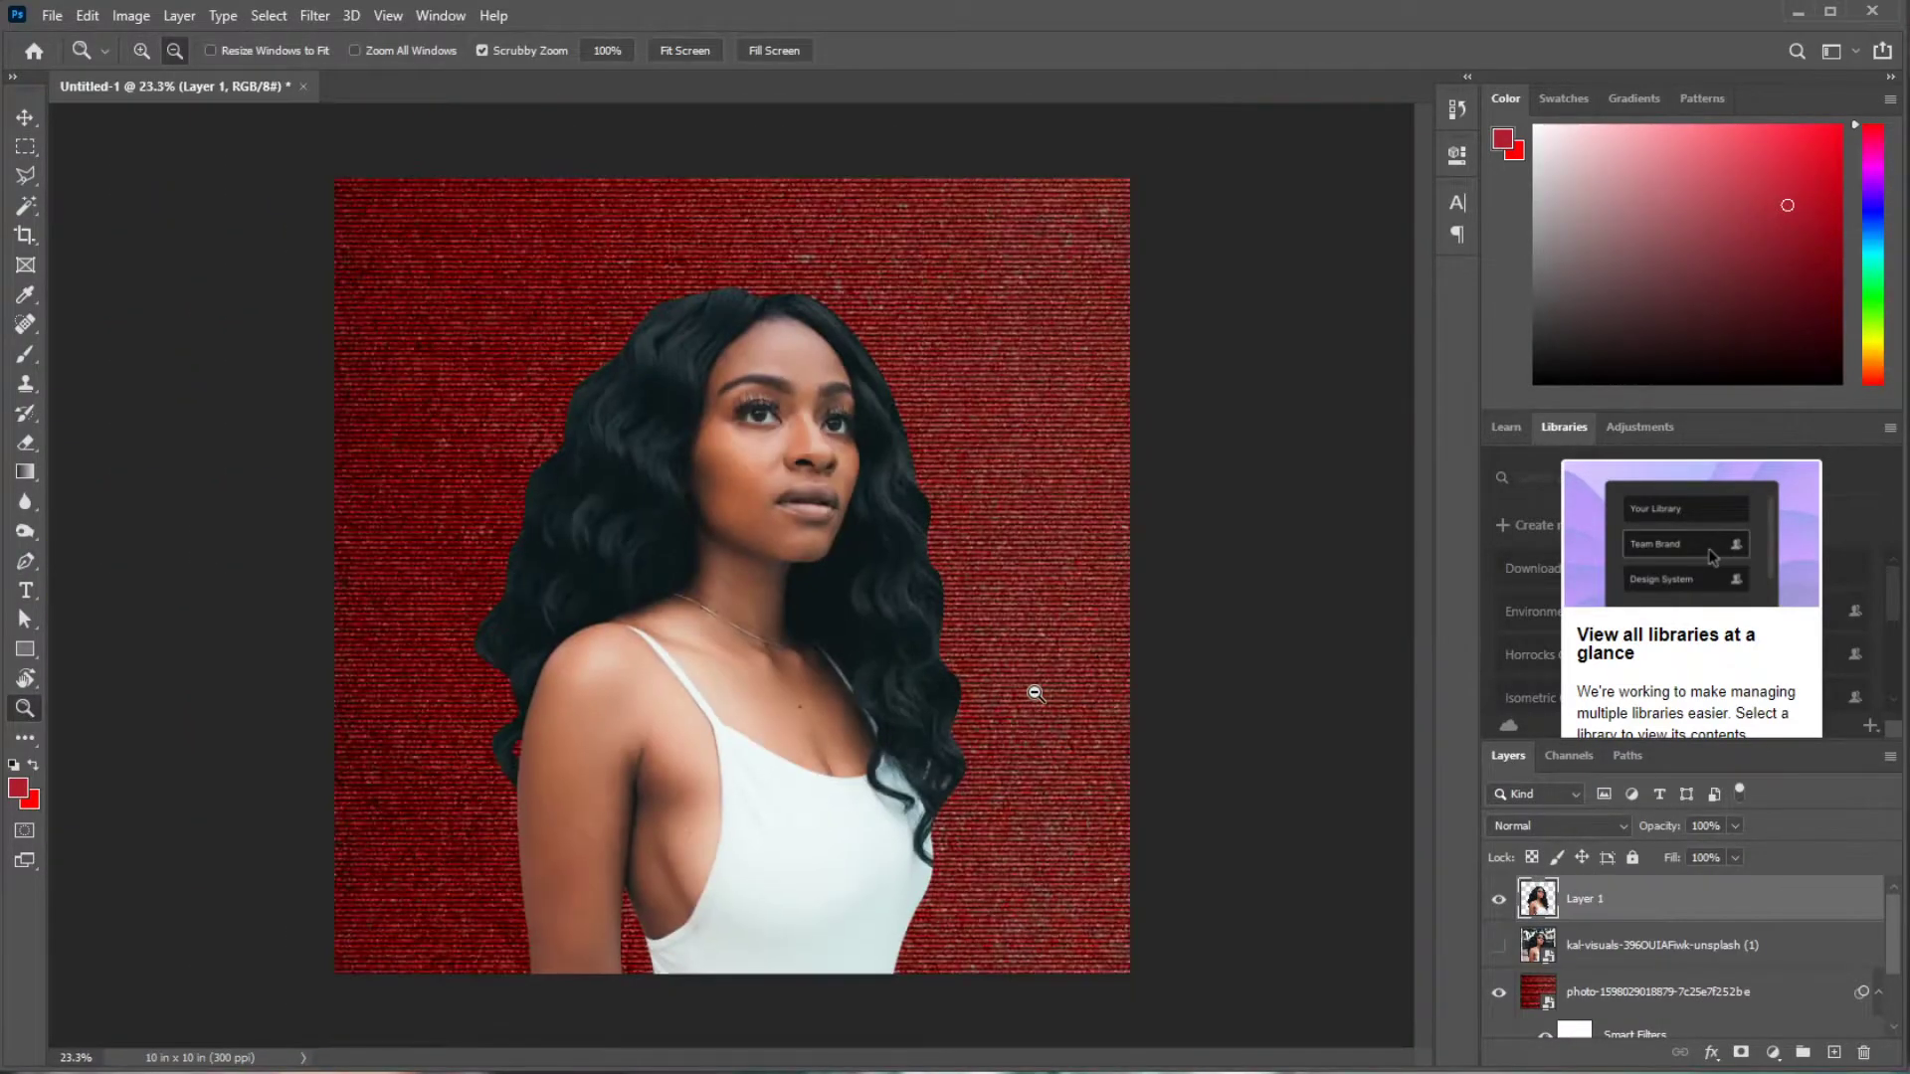
left_click_drag(755, 400, 767, 397)
key("p")
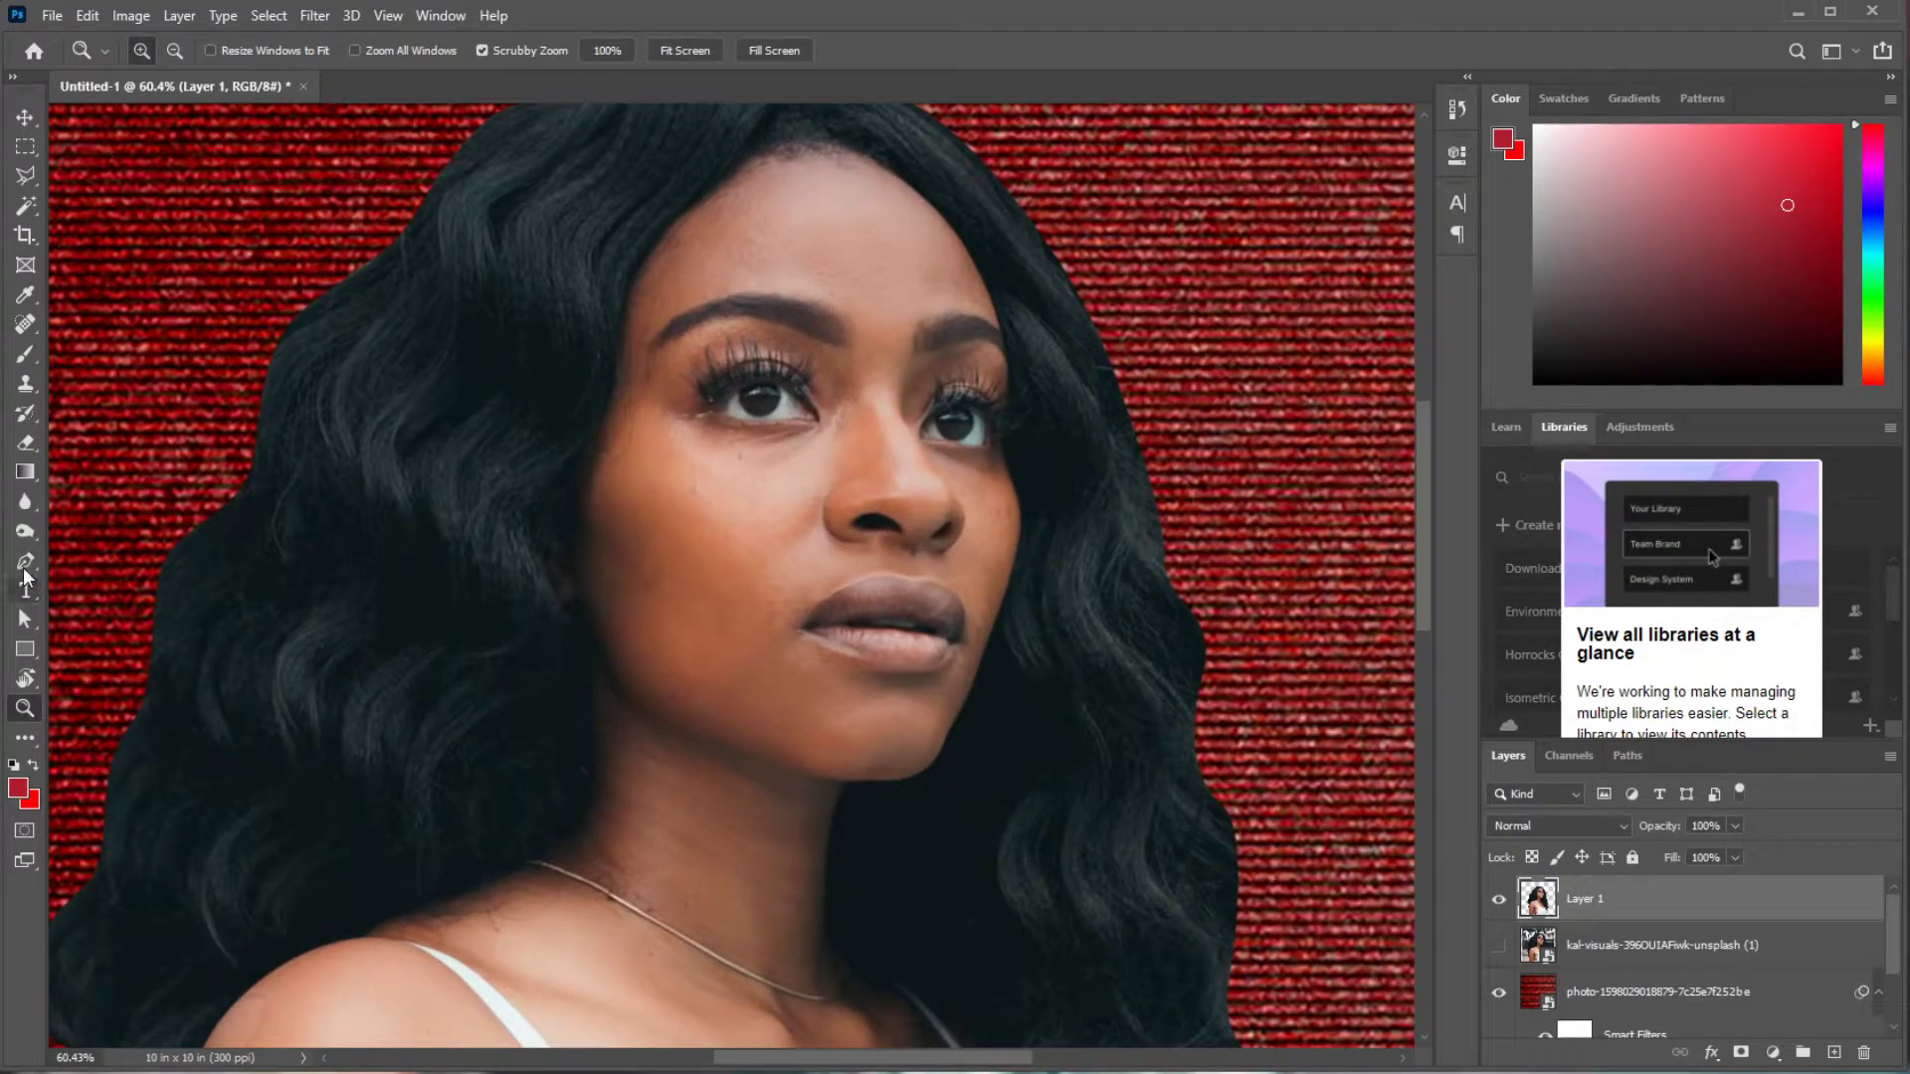
left_click(987, 295)
key("ctrl+z")
left_click(1004, 354)
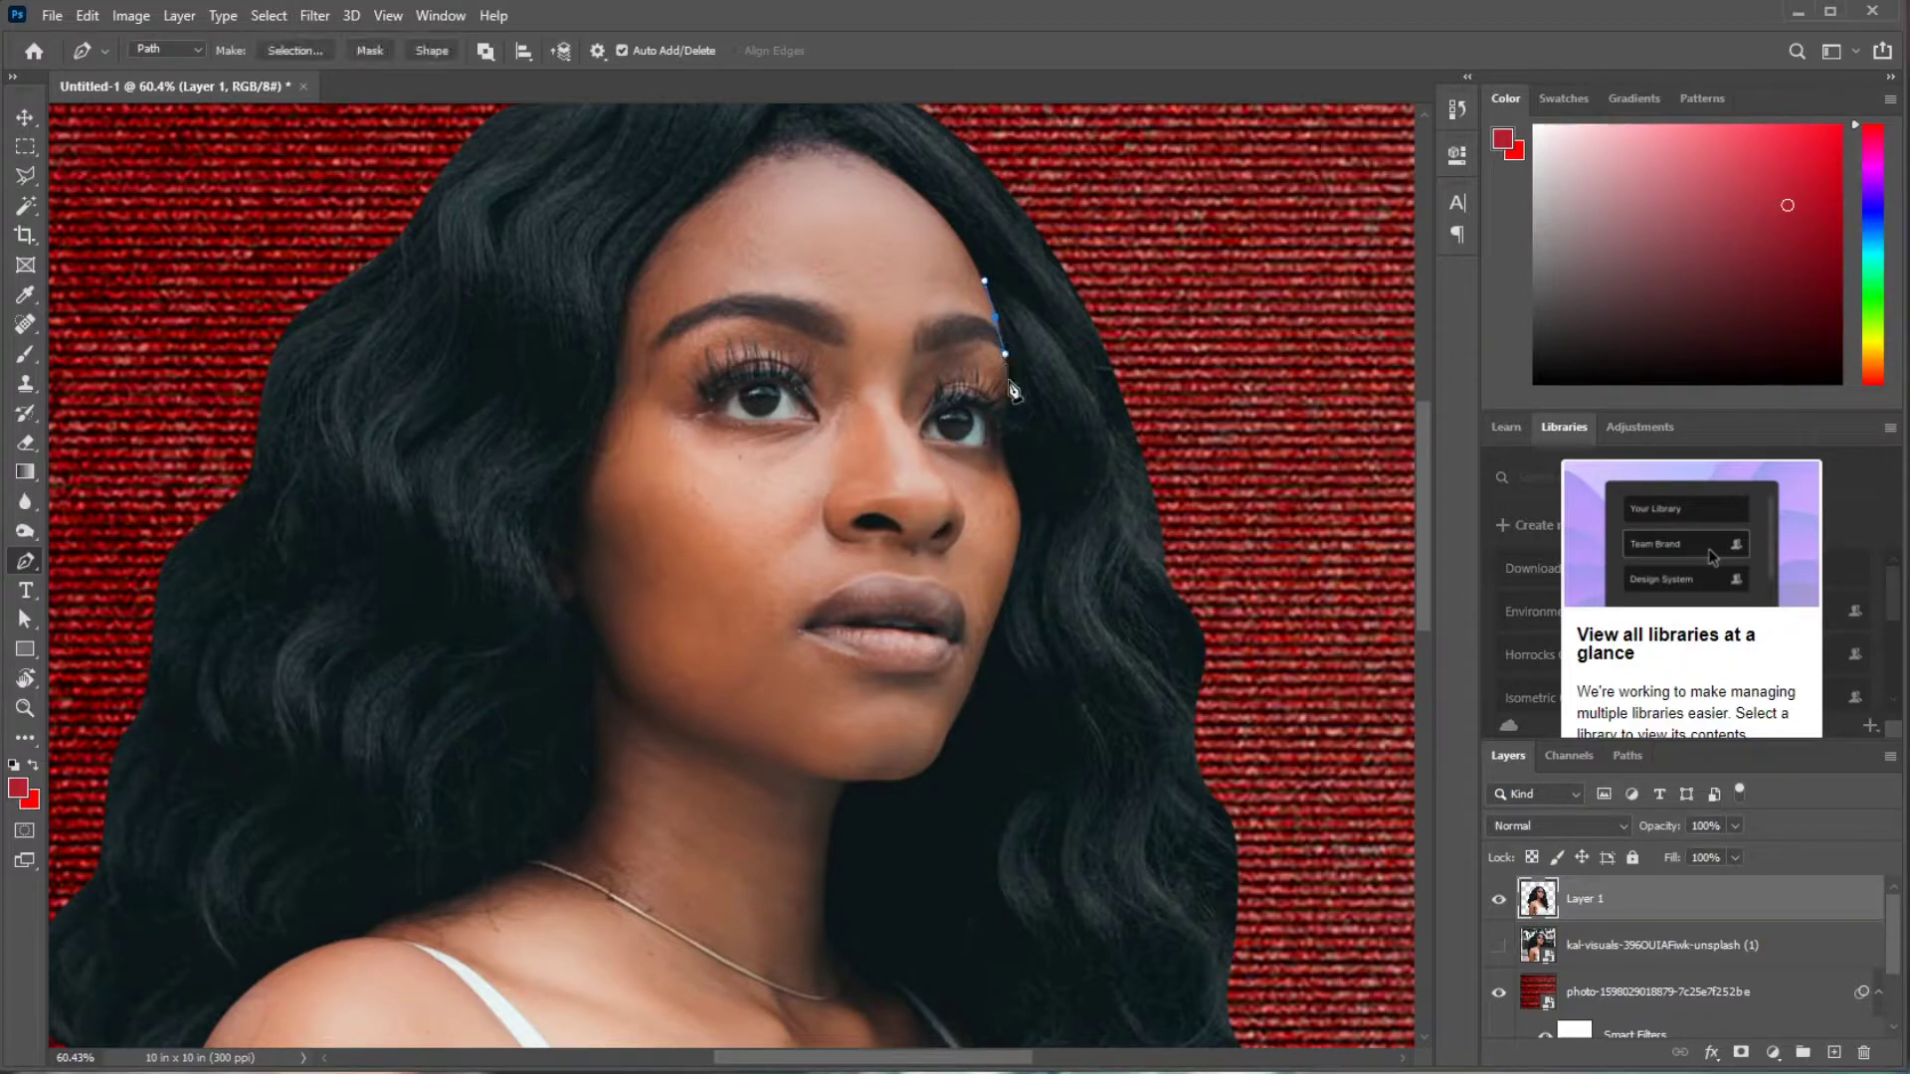
left_click_drag(1016, 497, 1022, 529)
left_click(983, 666)
left_click(907, 781)
- Continue the face path up the left cheek and across the forehead above the brows, and close it at the right temple
left_click(866, 783)
left_click_drag(767, 727, 760, 713)
left_click_drag(680, 312, 717, 260)
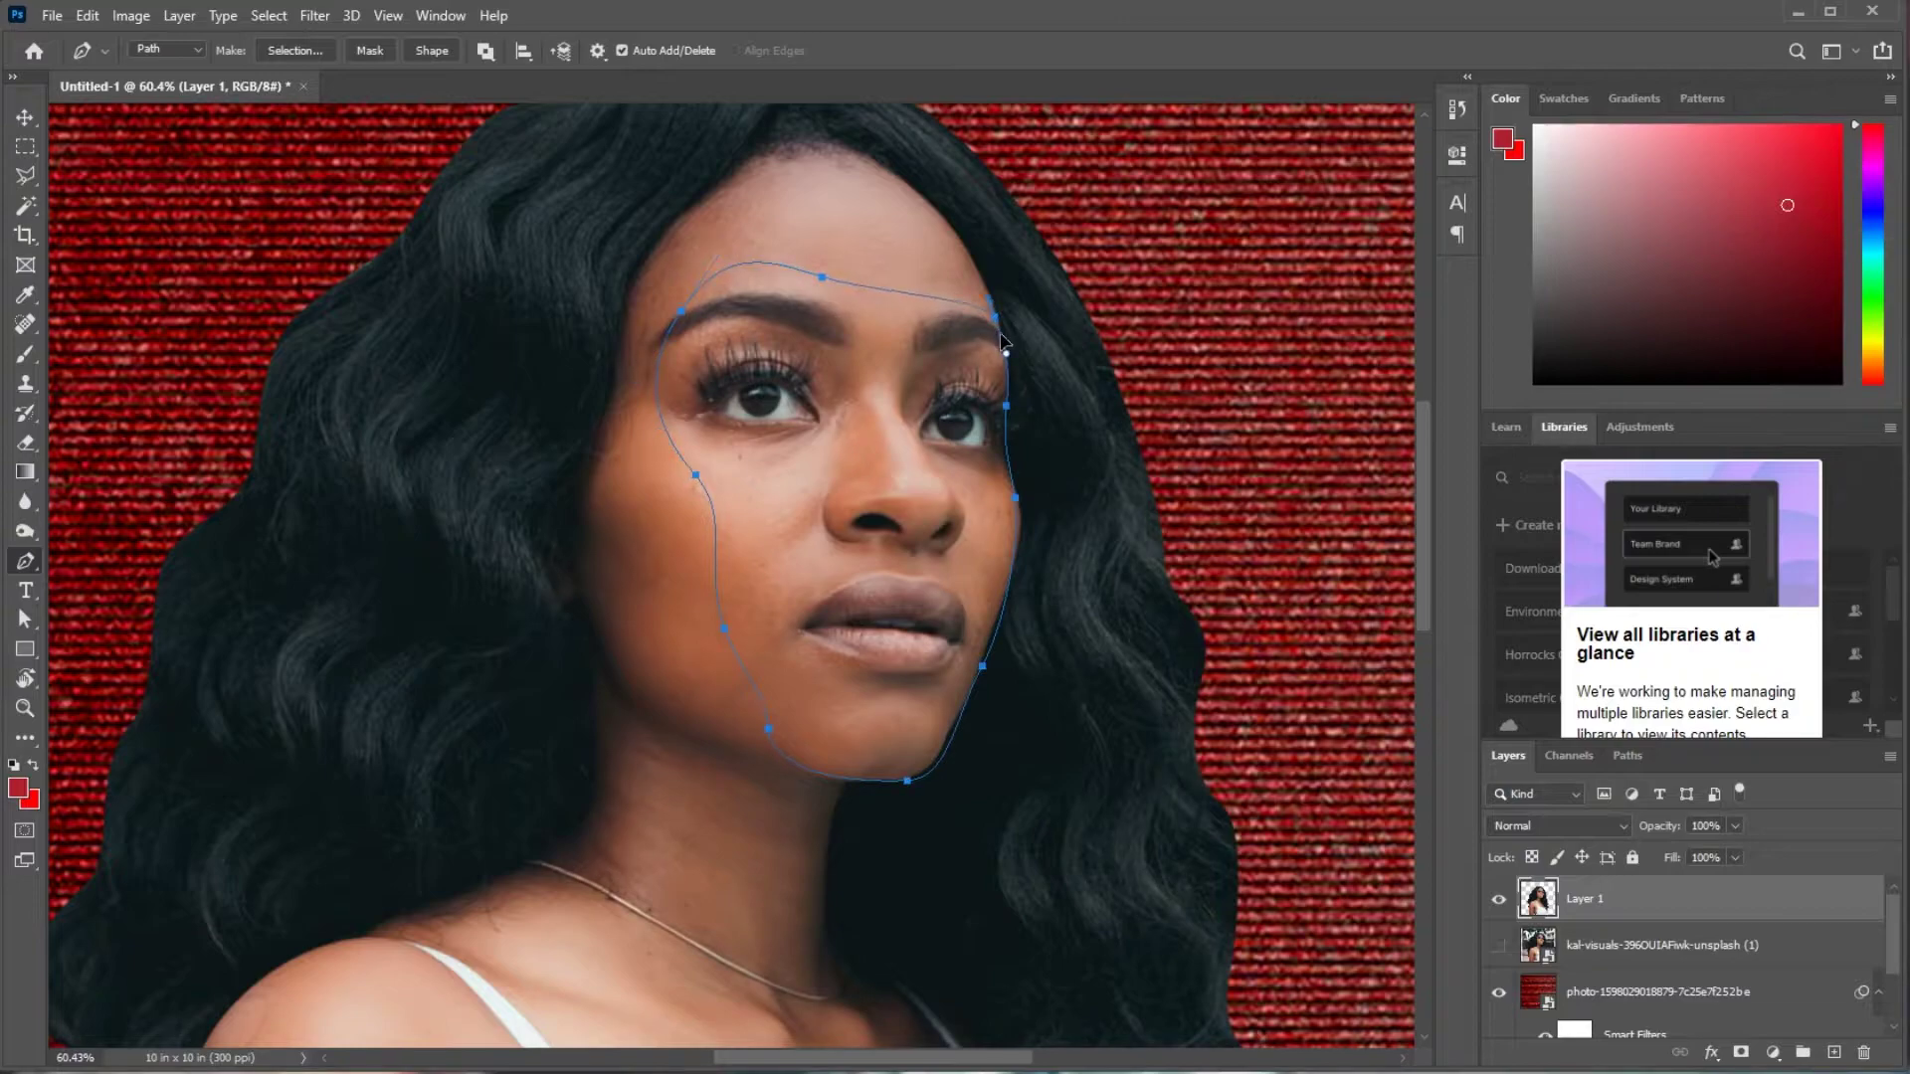
key("ctrl+z")
left_click_drag(993, 317, 1006, 353)
- Load the face path as a selection, delete the face area from Layer 1, and deselect
left_click(1628, 755)
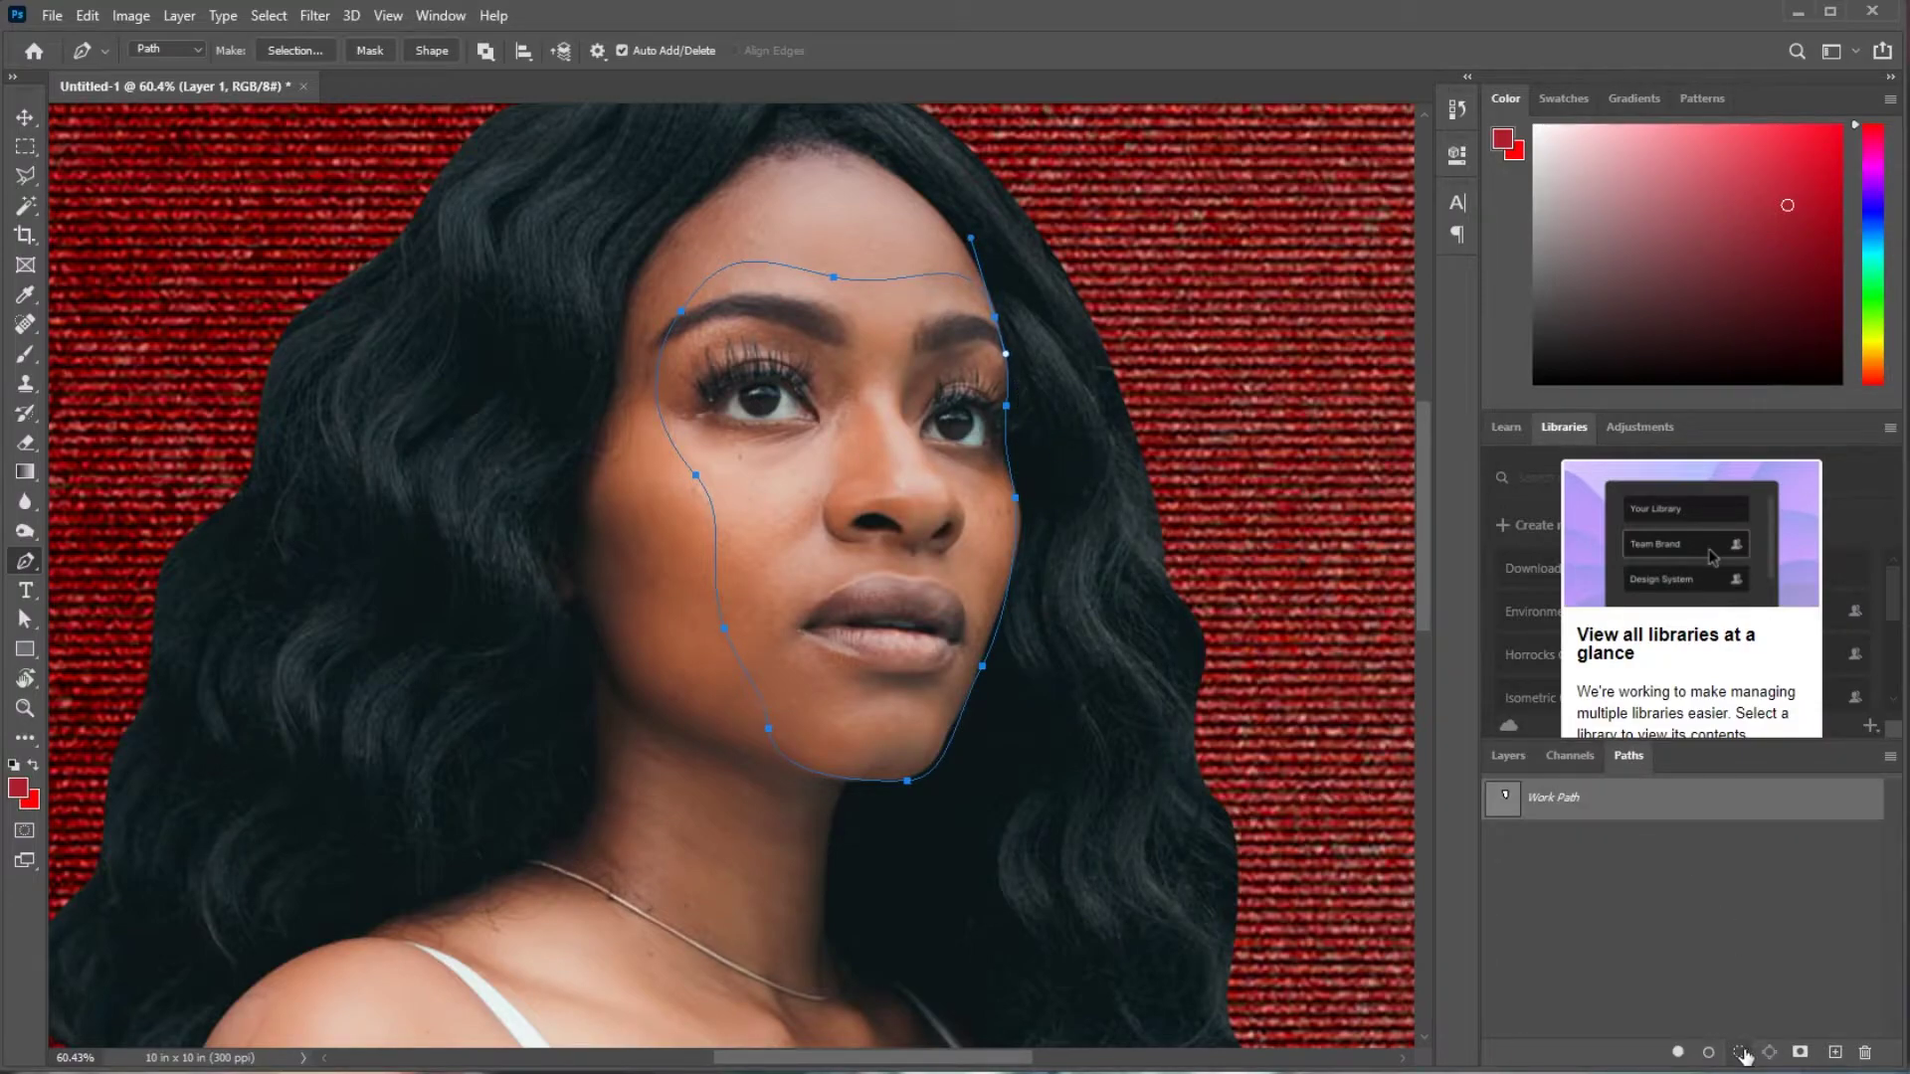
left_click(1740, 1052)
left_click(1510, 757)
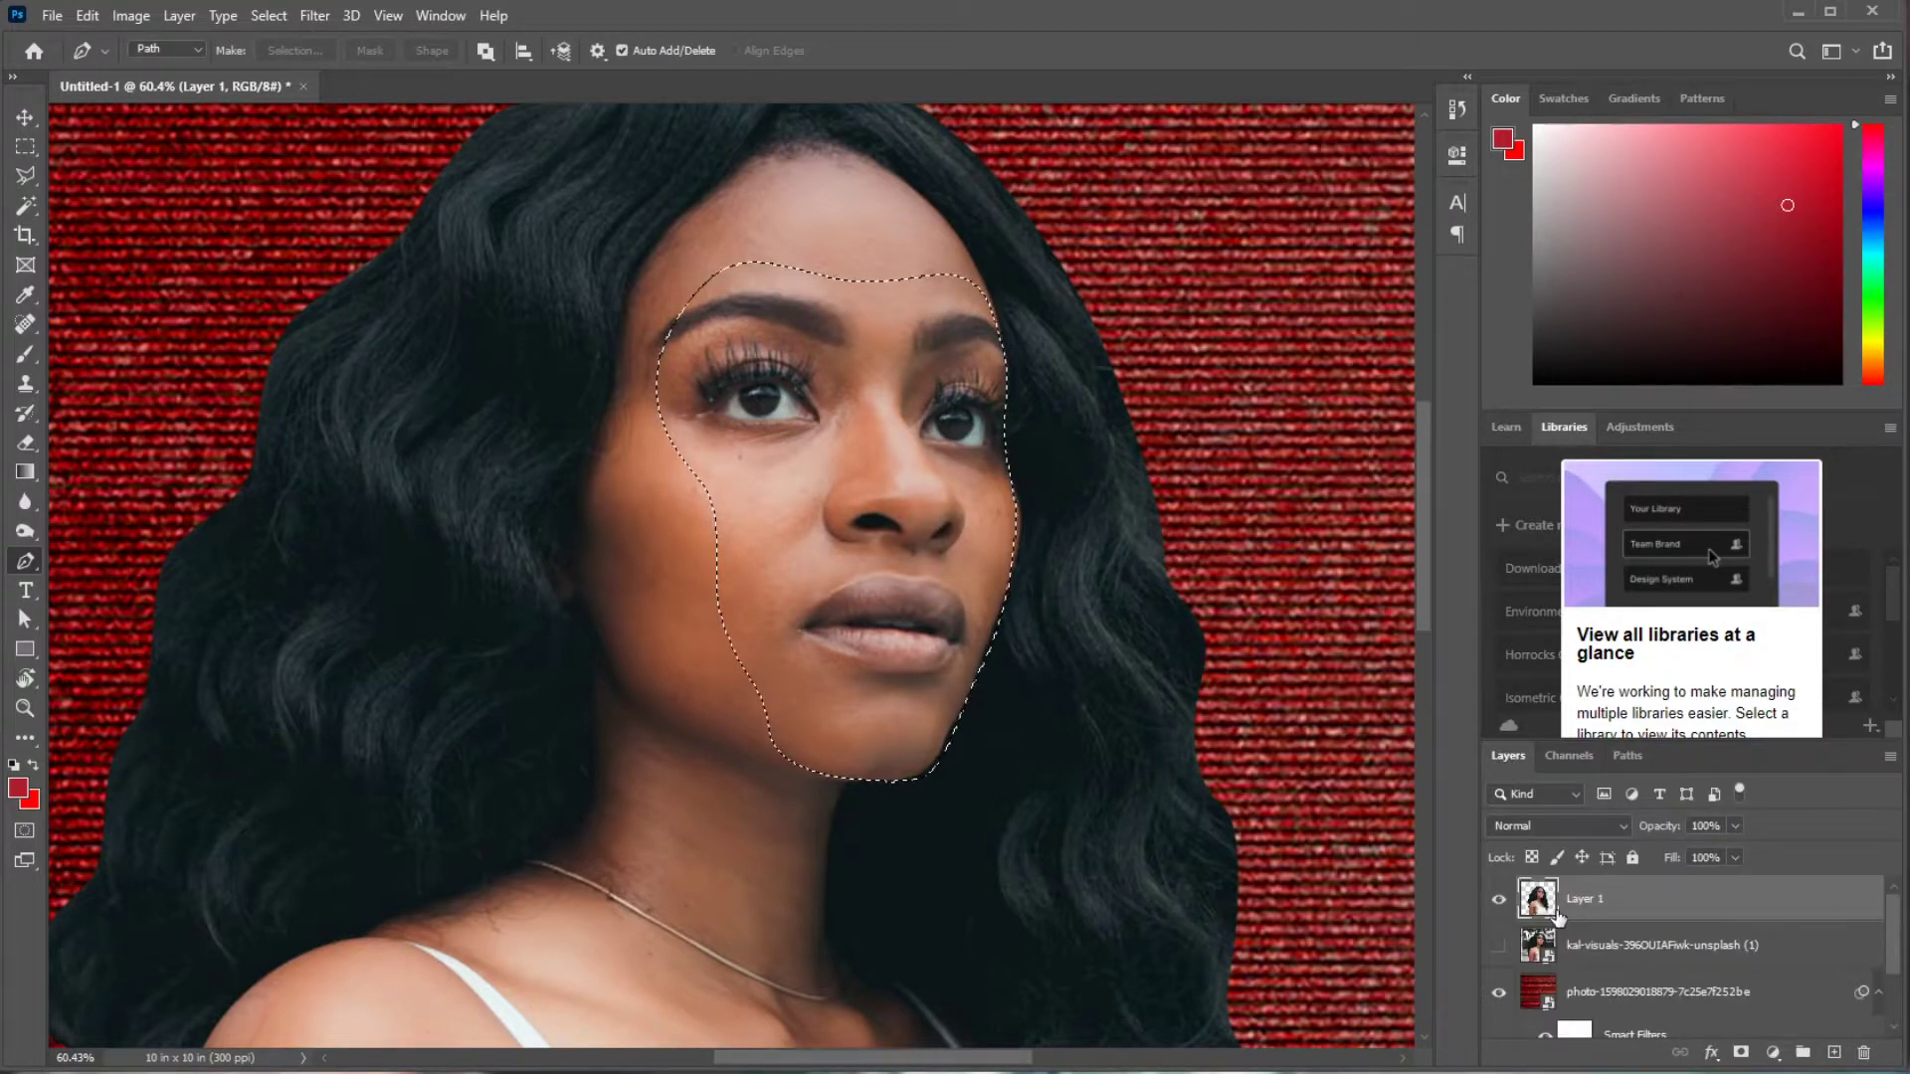
key("Delete")
key("m")
key("ctrl+d")
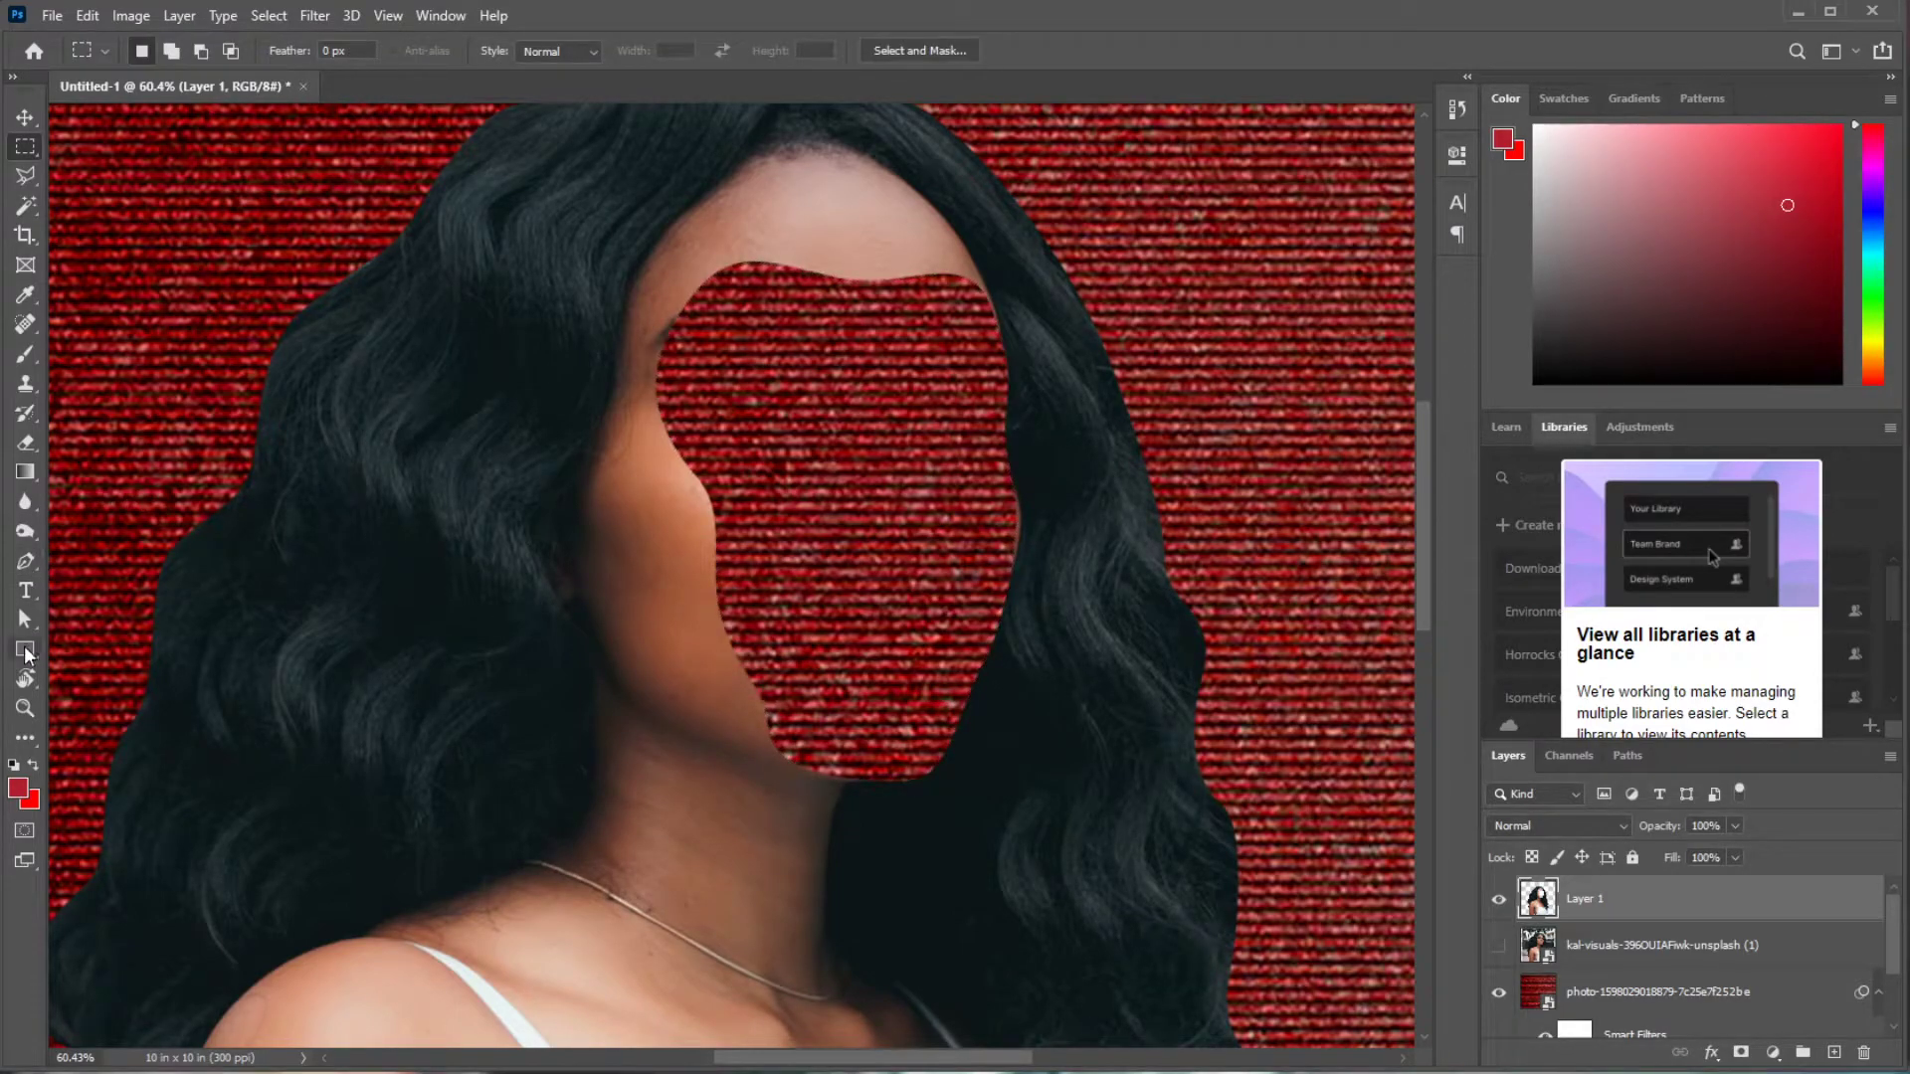
- Draw a rectangle about 716 by 873 px over the face opening and place its layer below Layer 1
left_click(25, 651)
left_click_drag(589, 218, 1080, 818)
left_click_drag(1657, 903, 1542, 957)
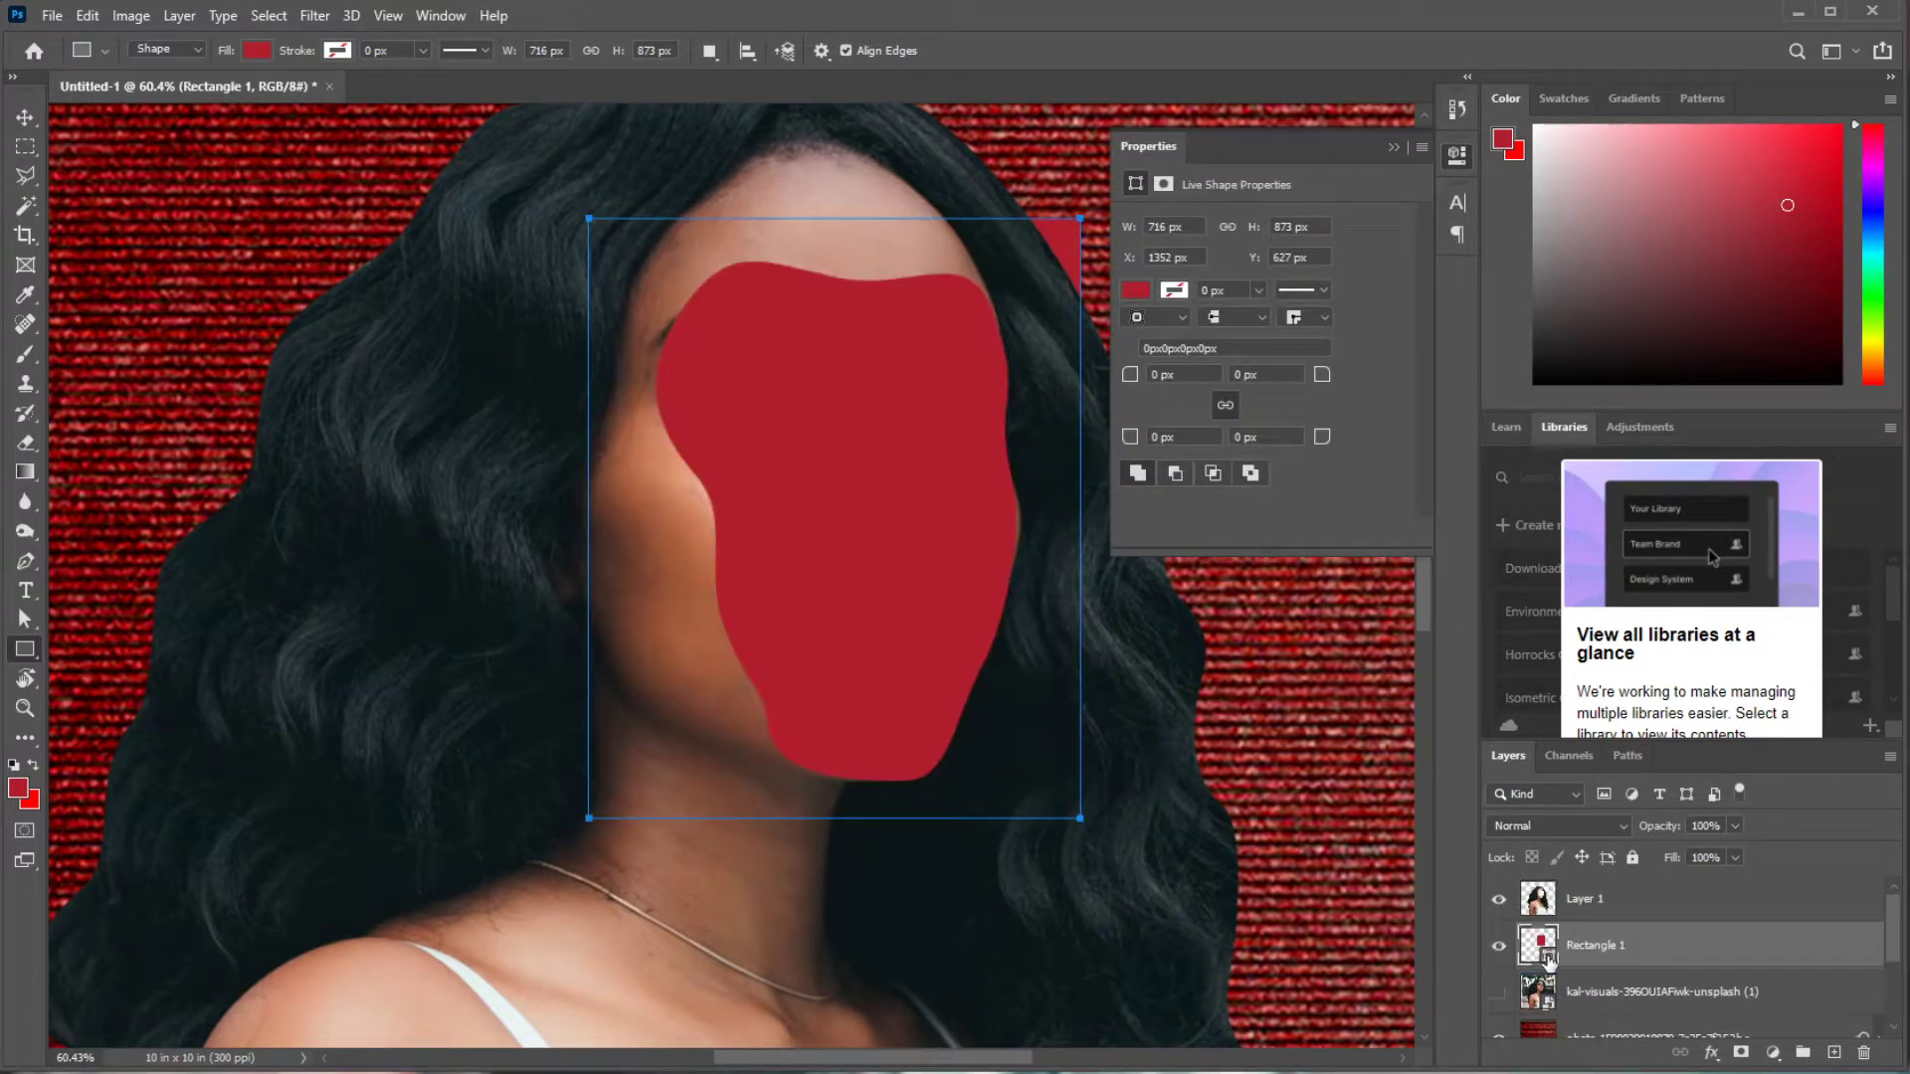
- Set the rectangle's fill to the skin tone ab603d sampled from the cheek
double_click(1541, 950)
left_click(697, 567)
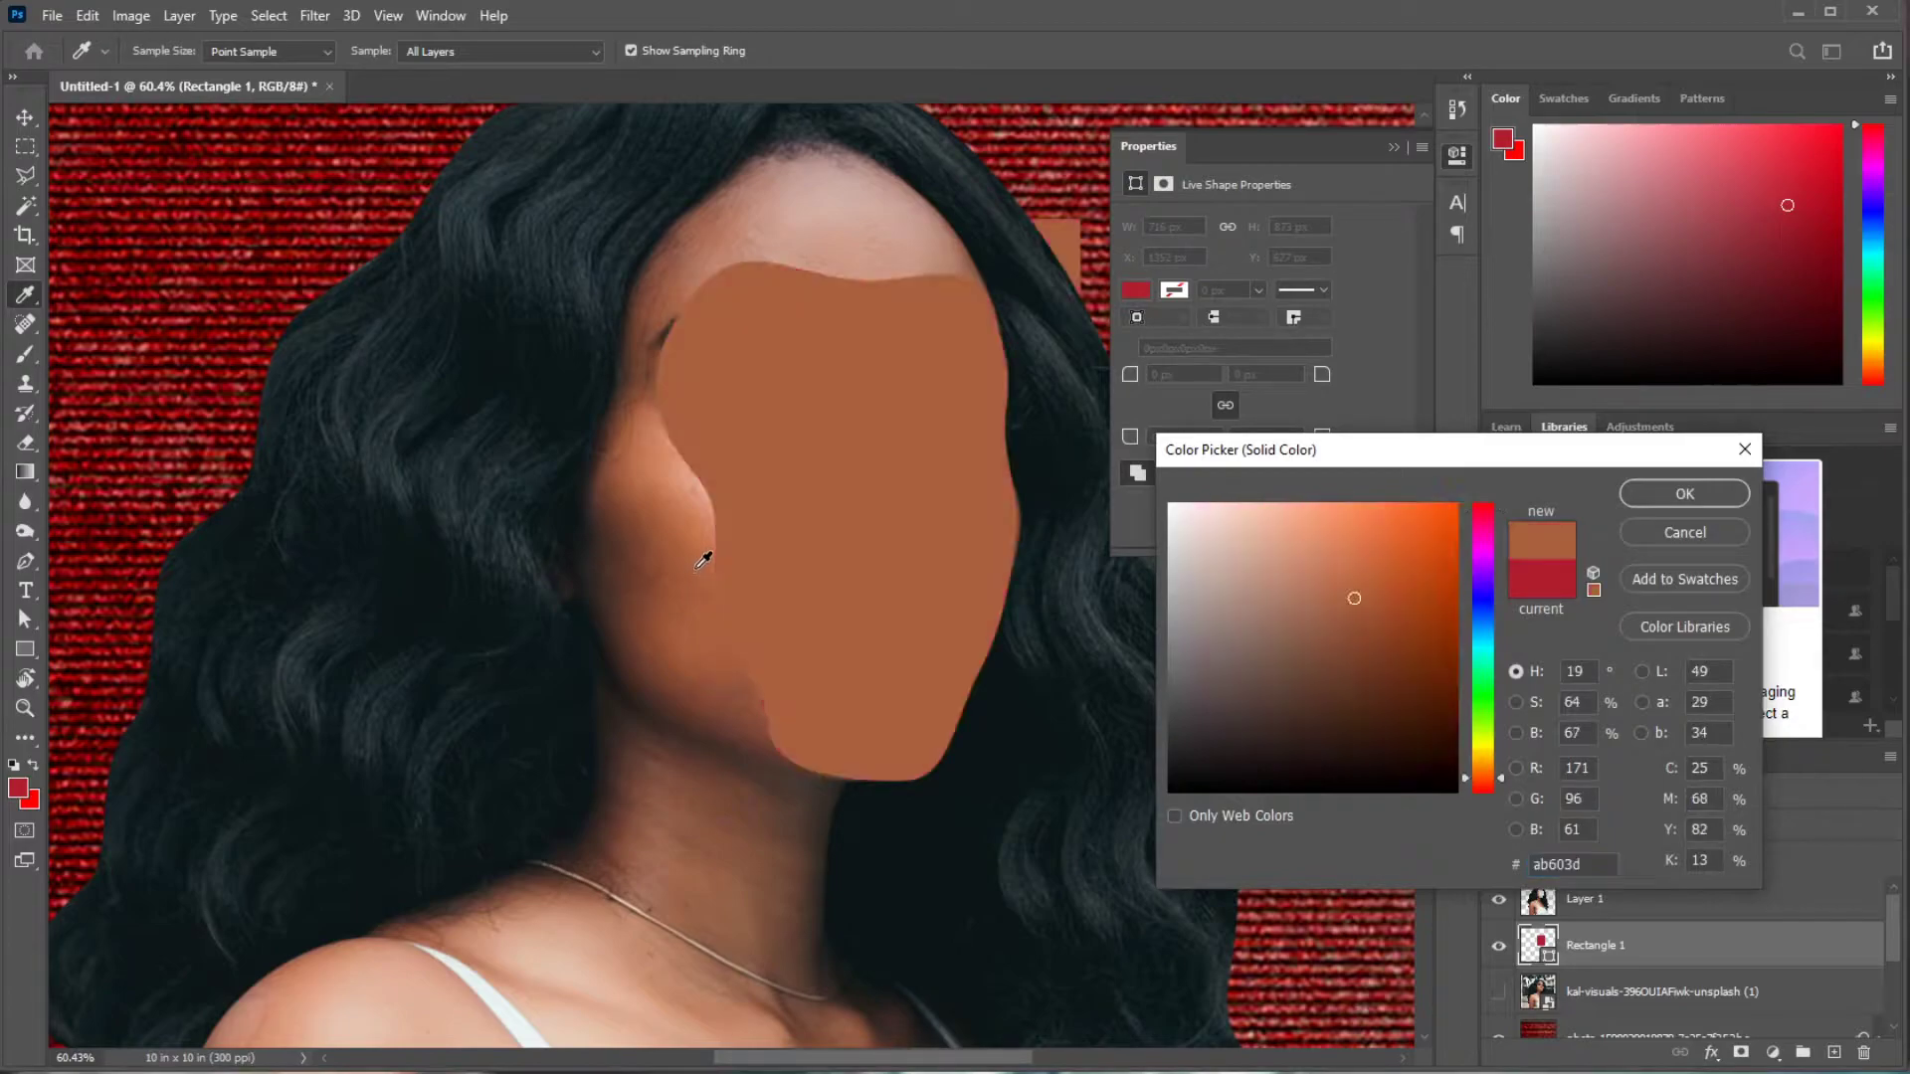
left_click(1632, 496)
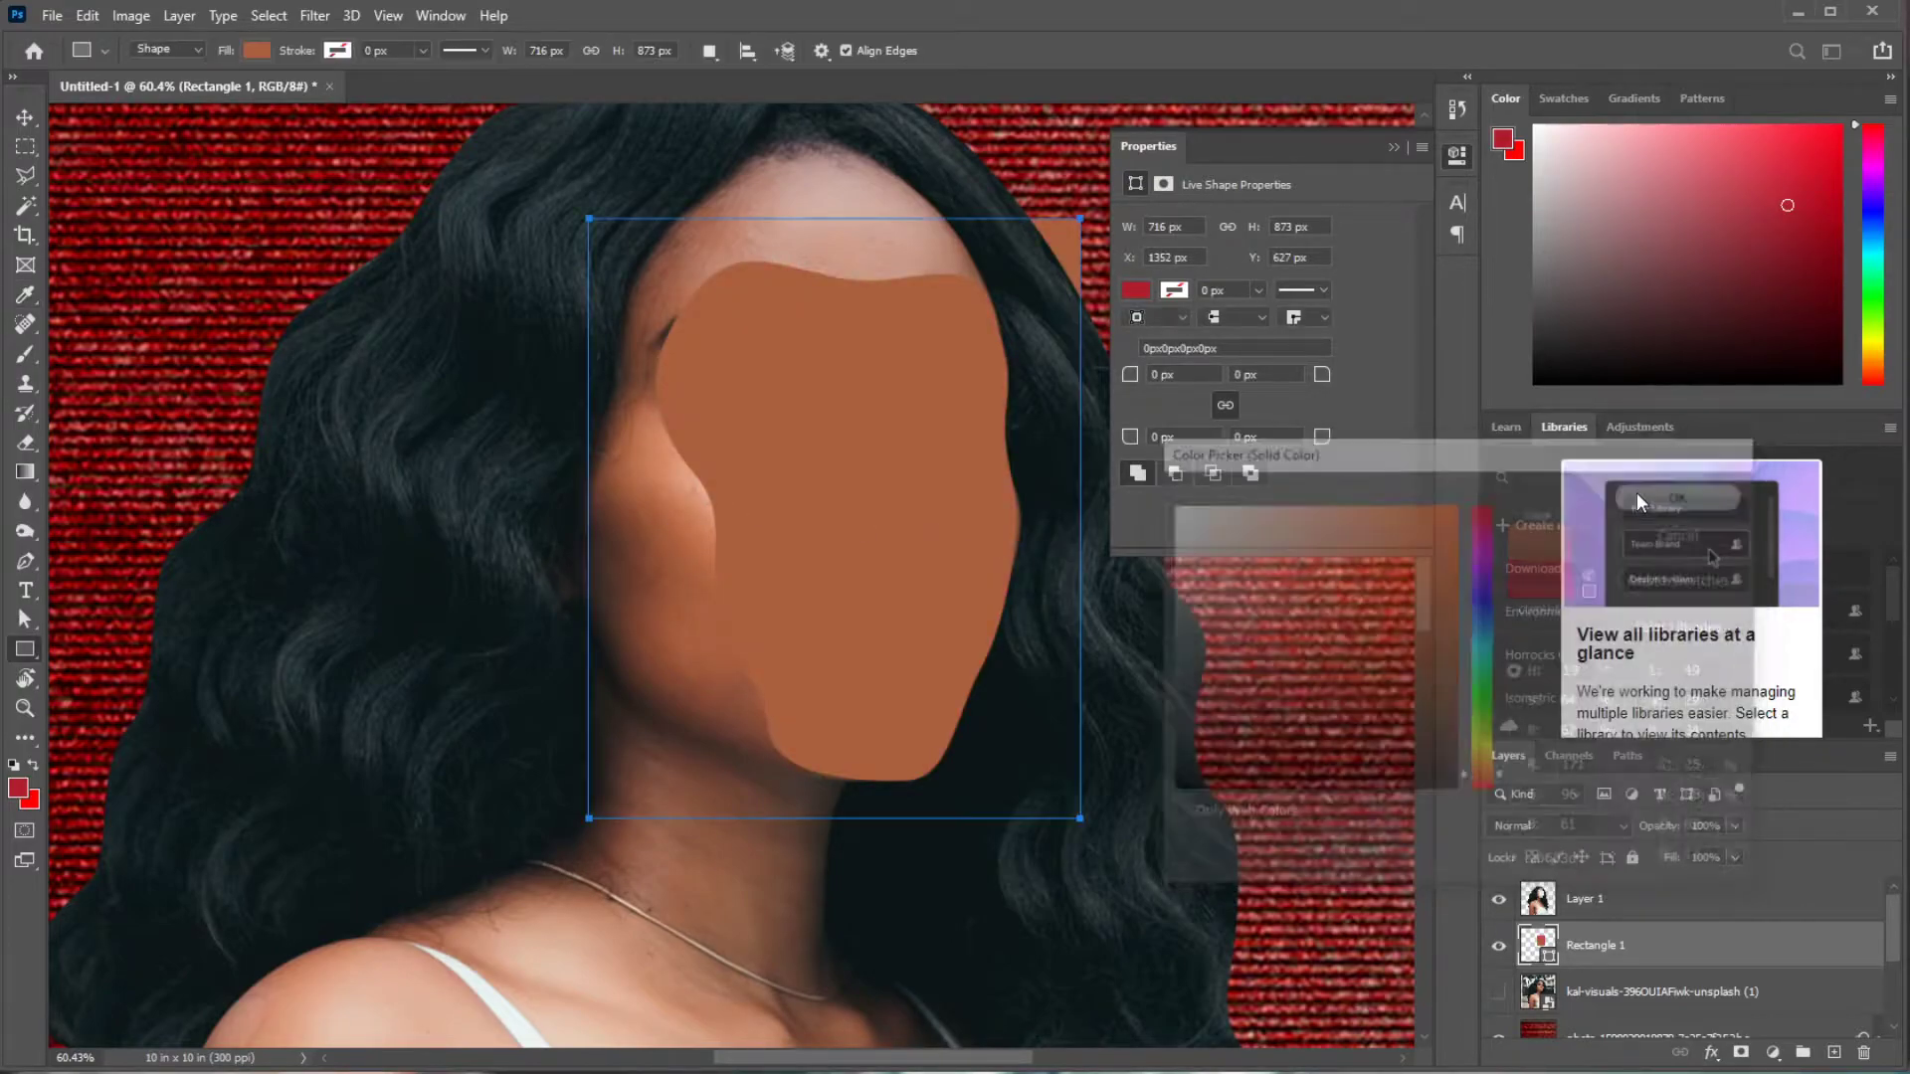
- Select the empty face opening on Layer 1 with the Magic Wand
left_click(1635, 905)
left_click(25, 206)
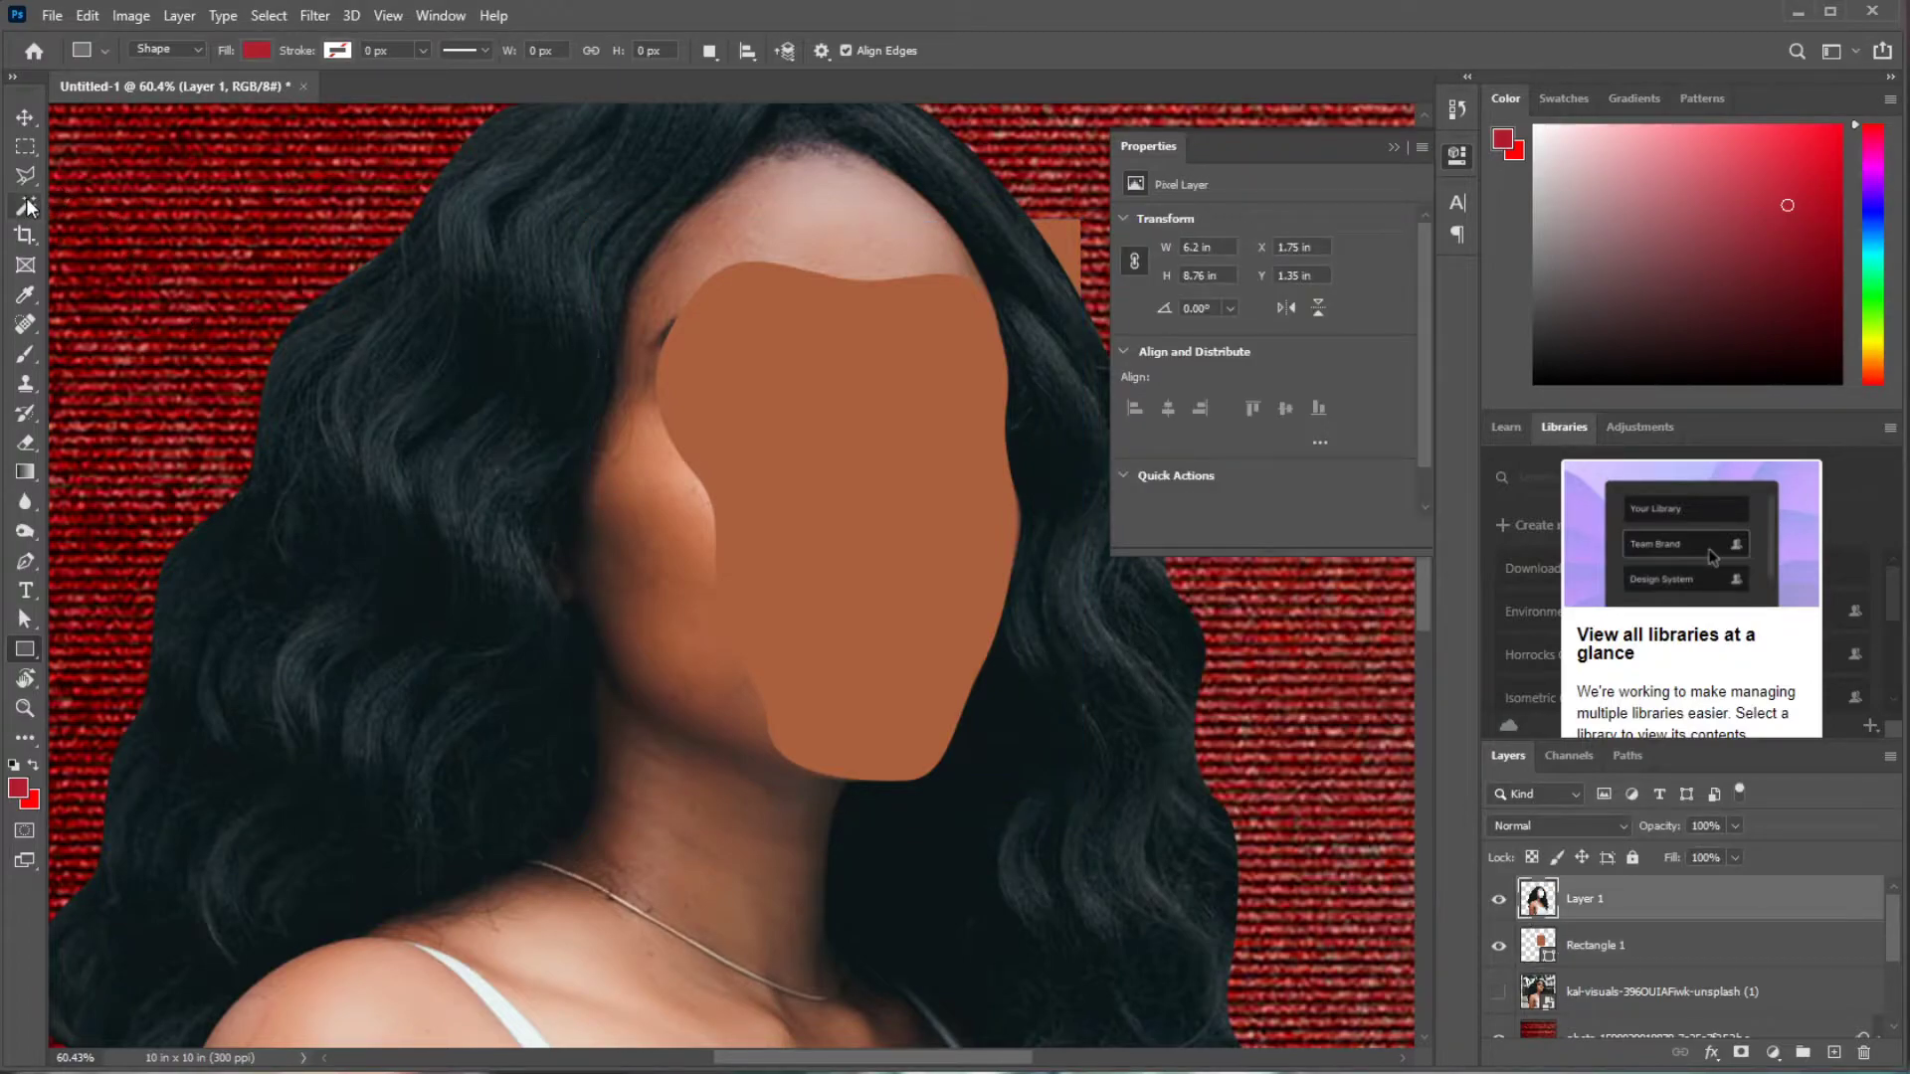
left_click(801, 477)
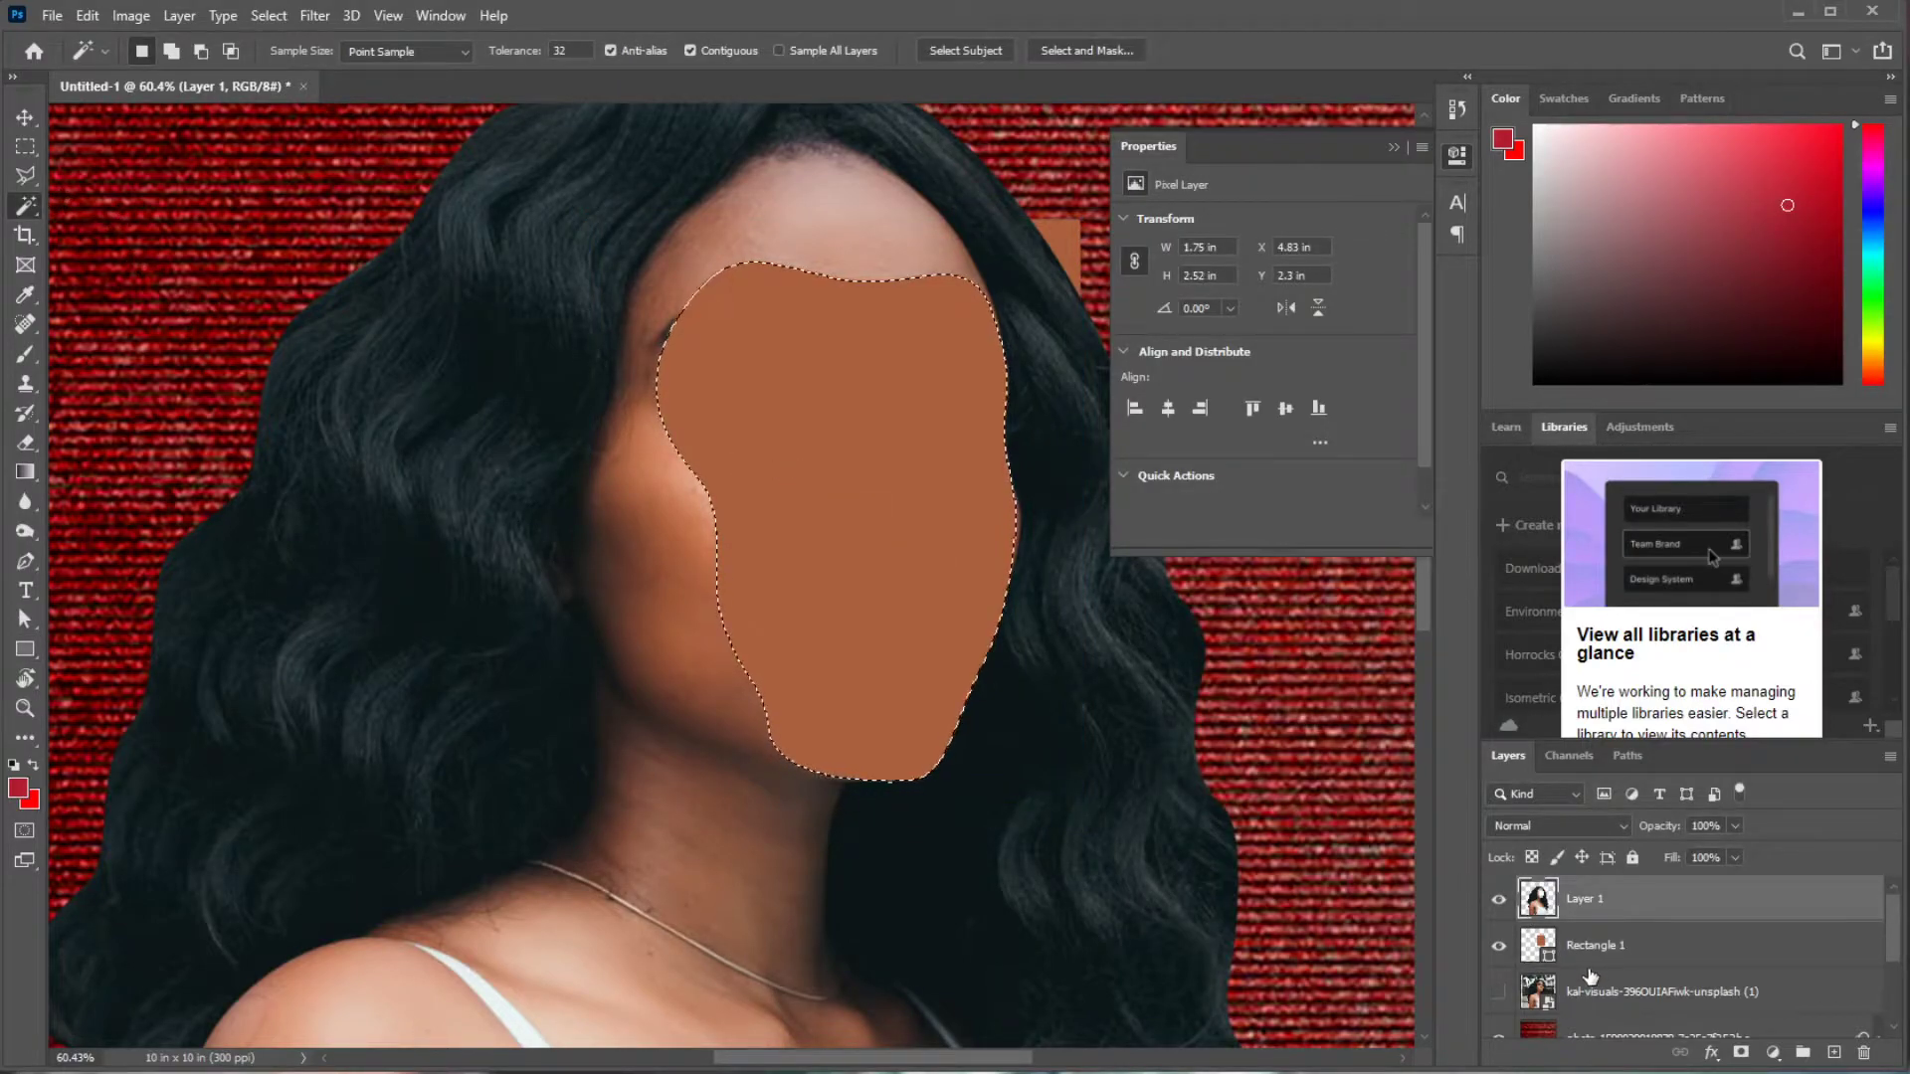
- Rasterize the Rectangle 1 shape layer for use with the Eraser tool, keeping the face selection active
left_click(1602, 947)
left_click(25, 441)
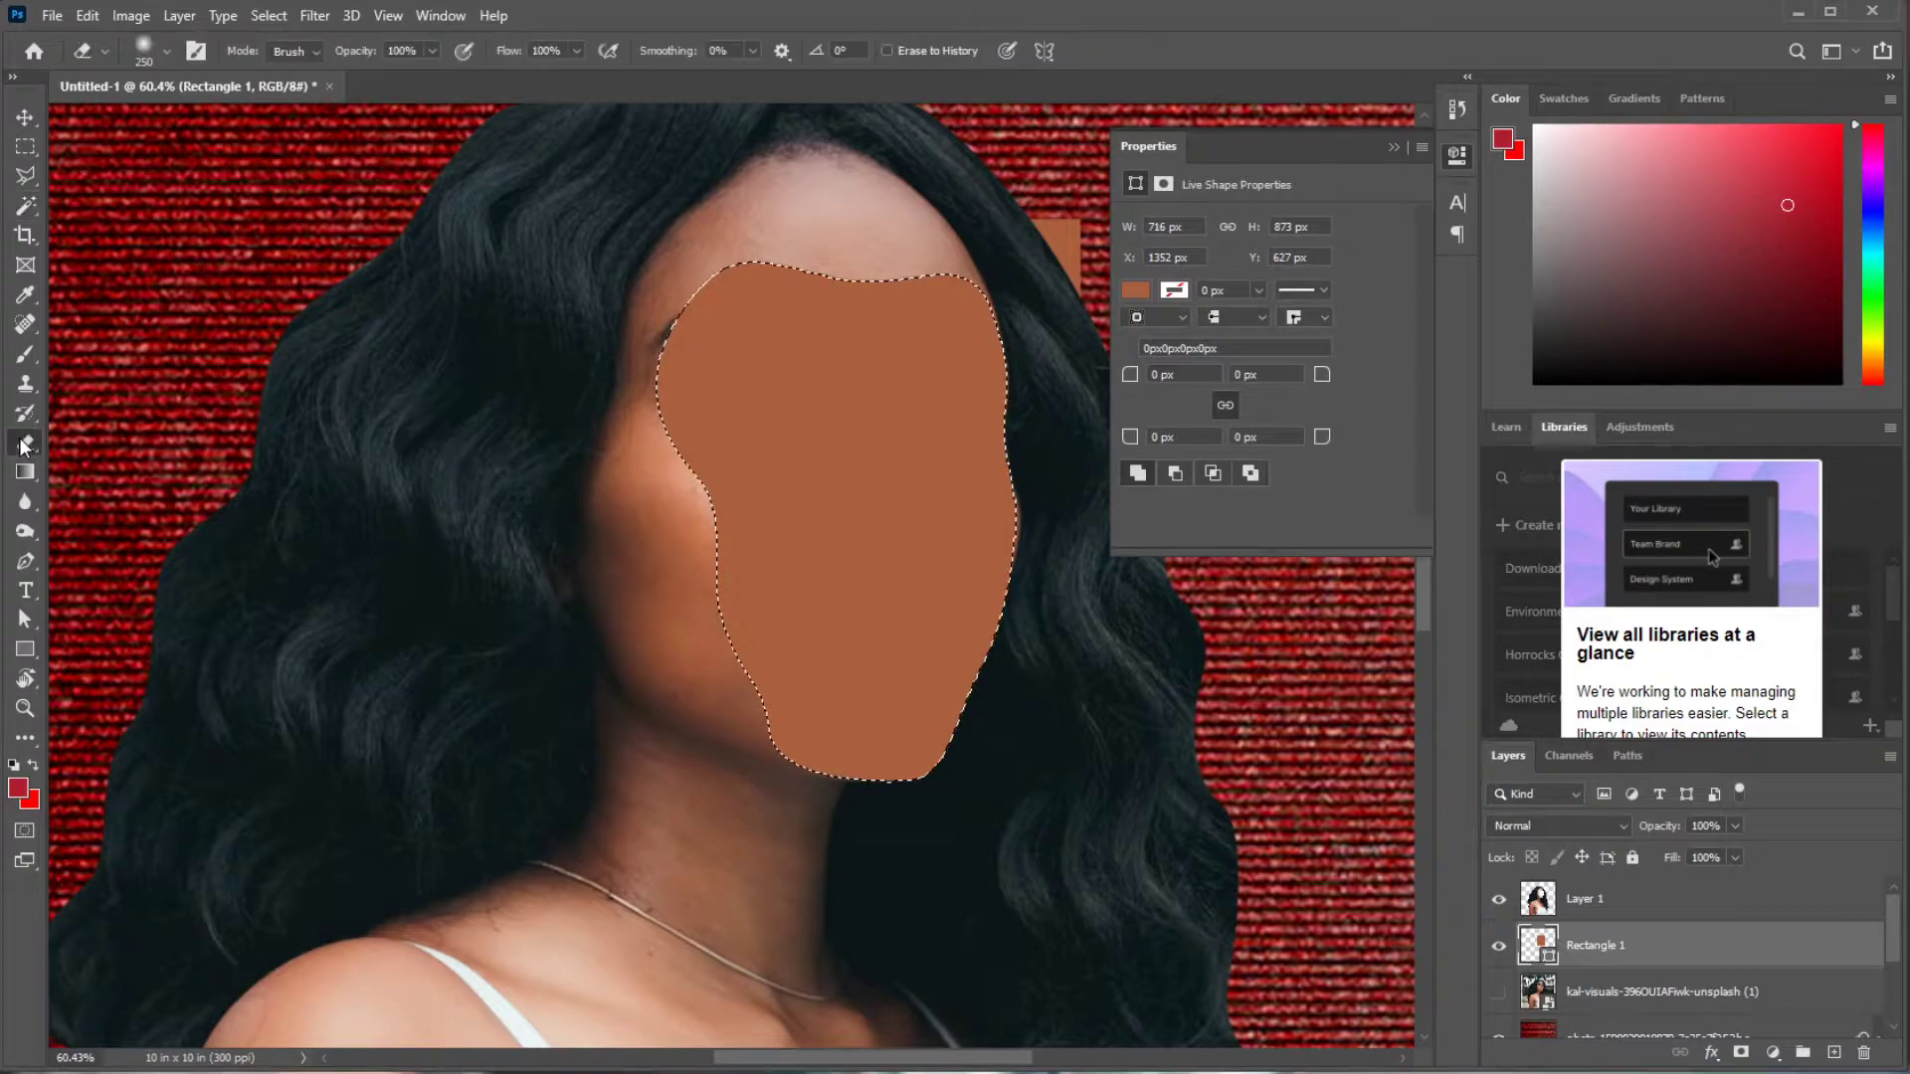
left_click(677, 403)
left_click(862, 437)
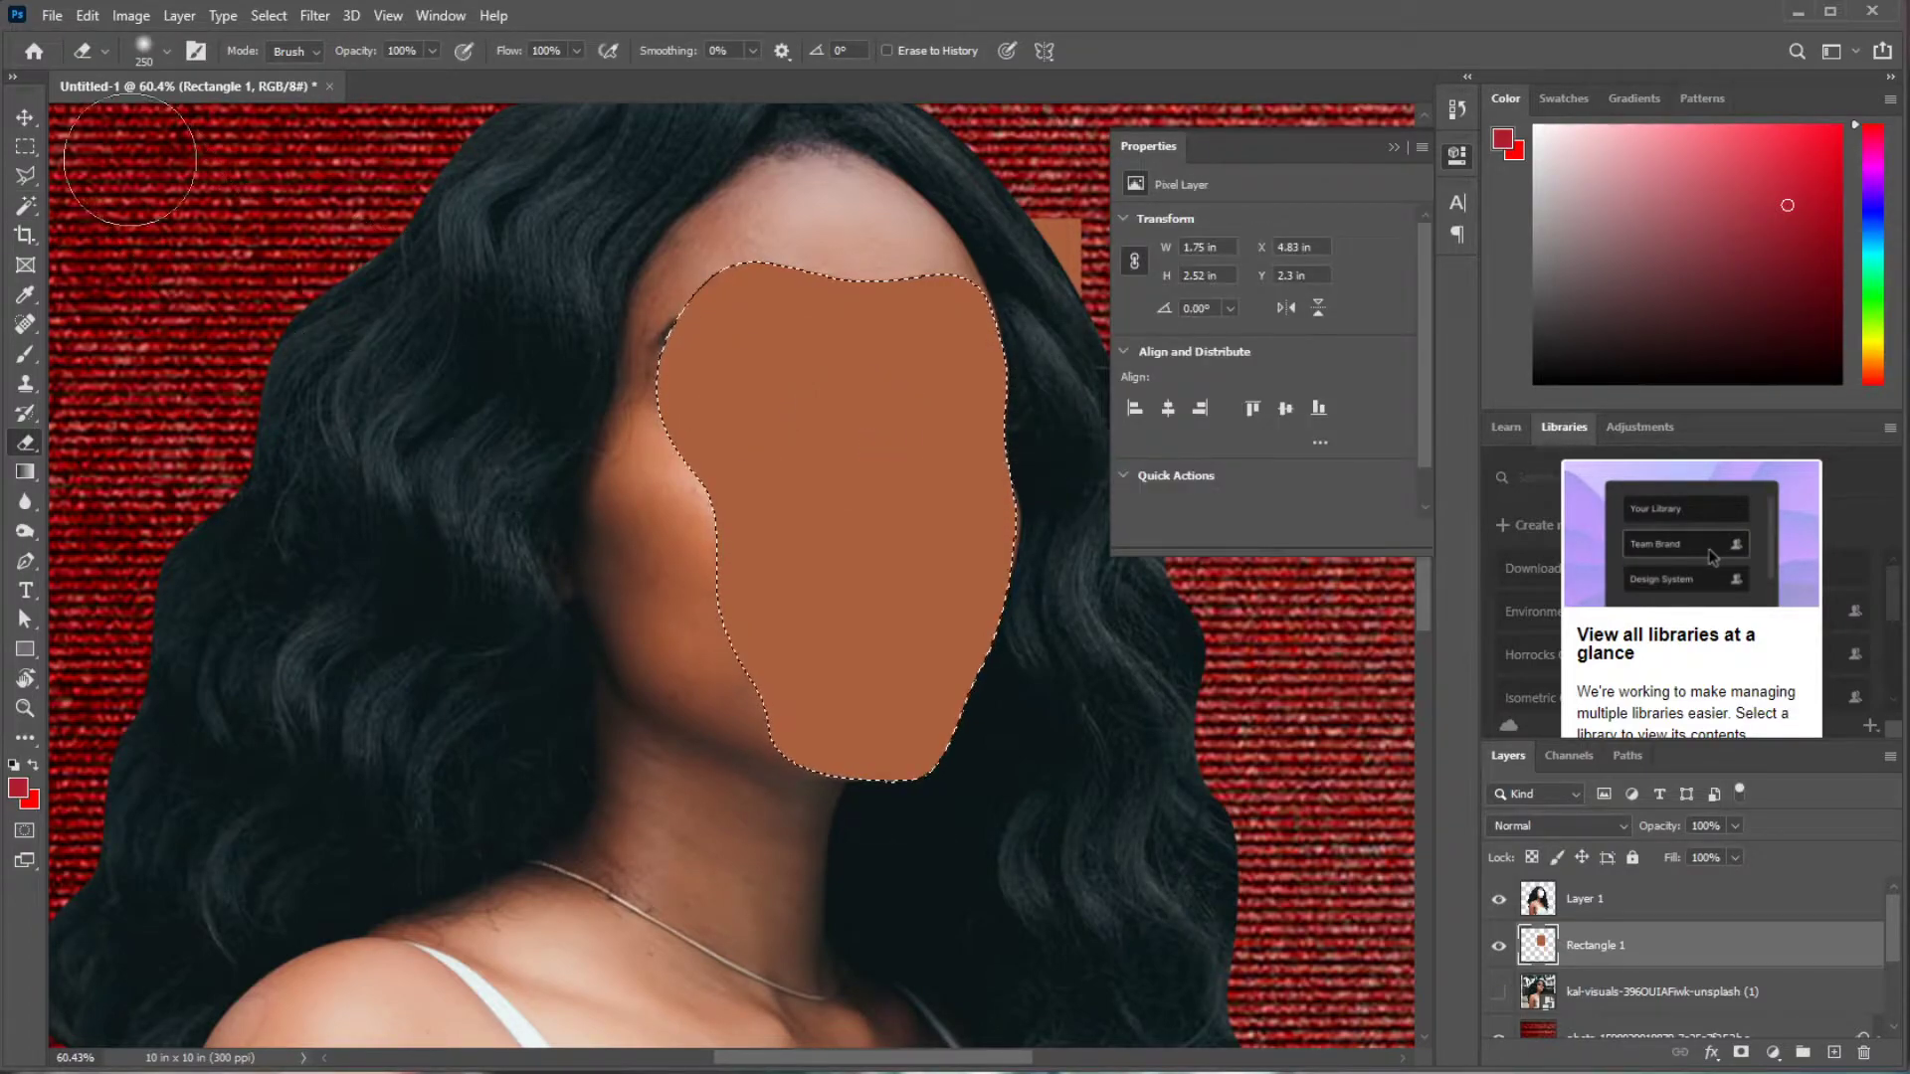
- Delete the selected face-opening area from Rectangle 1 and deselect
left_click(26, 147)
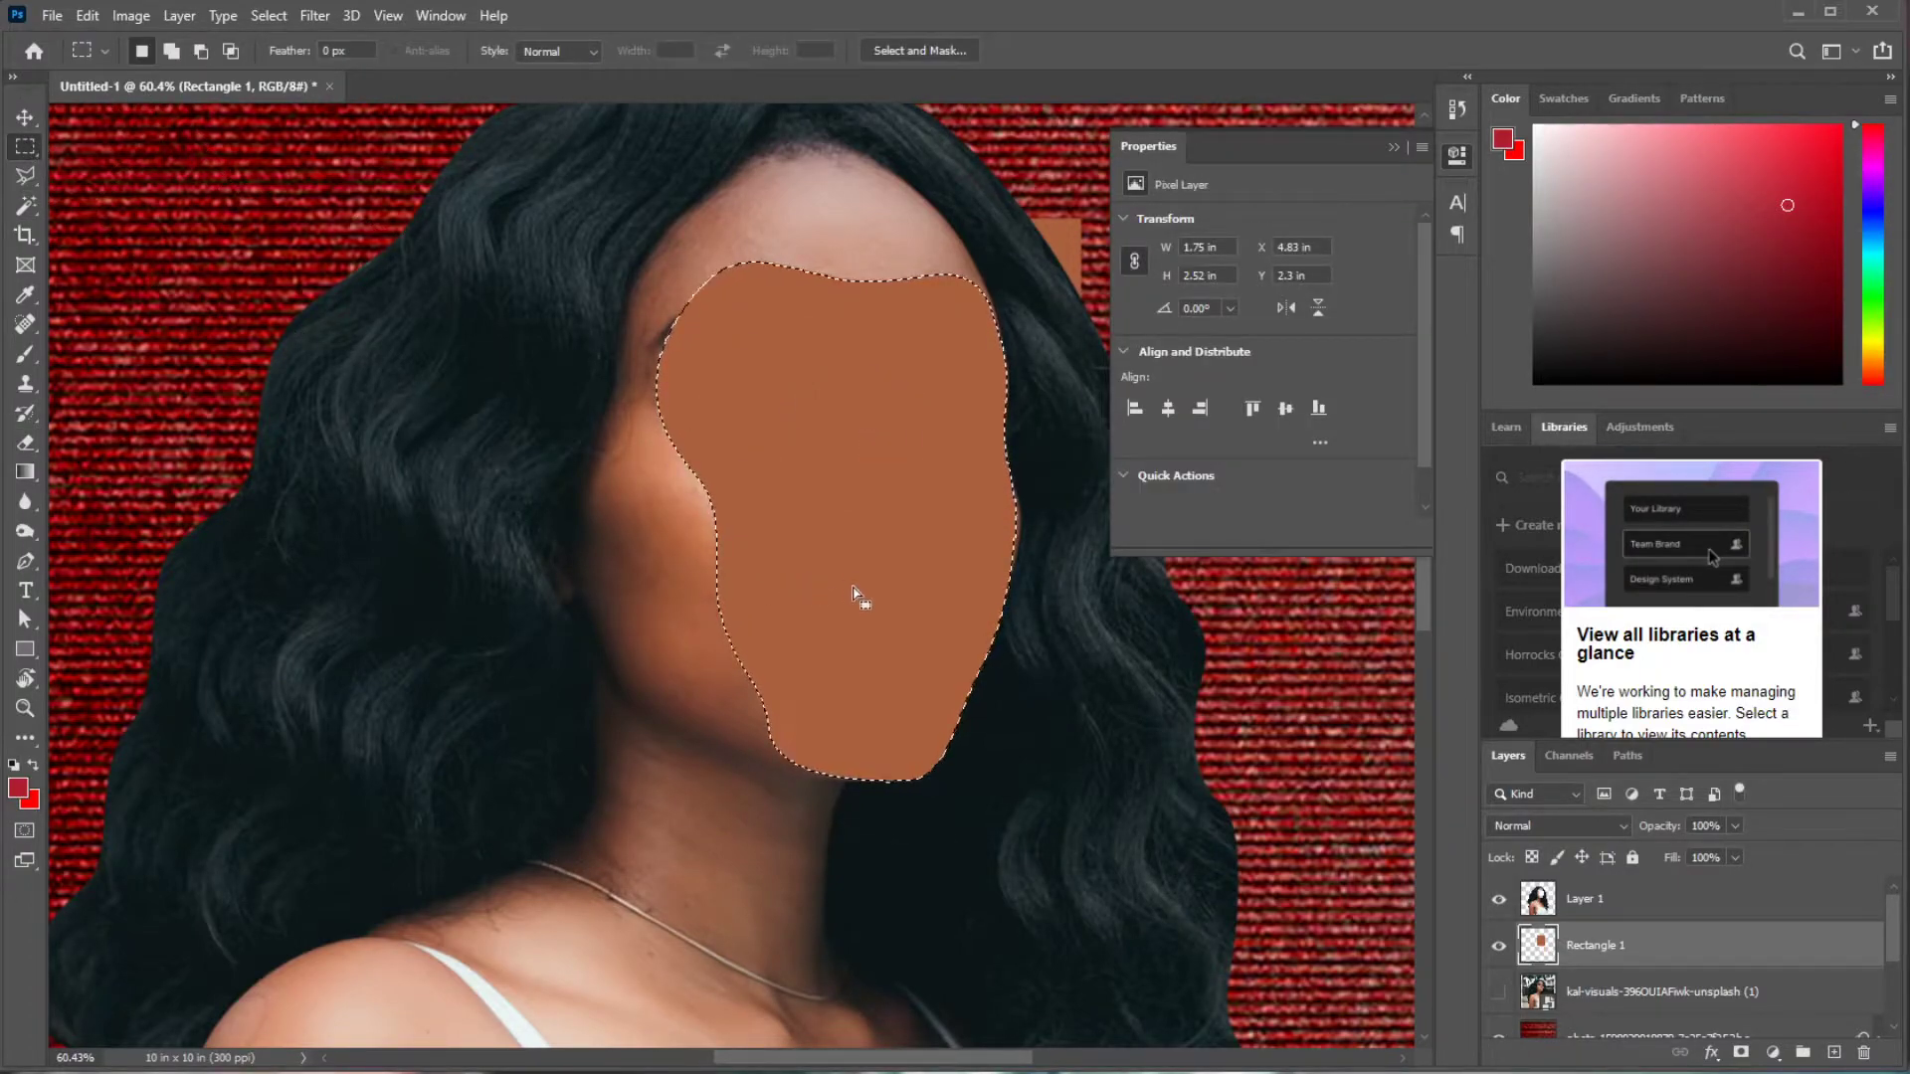
key("Delete")
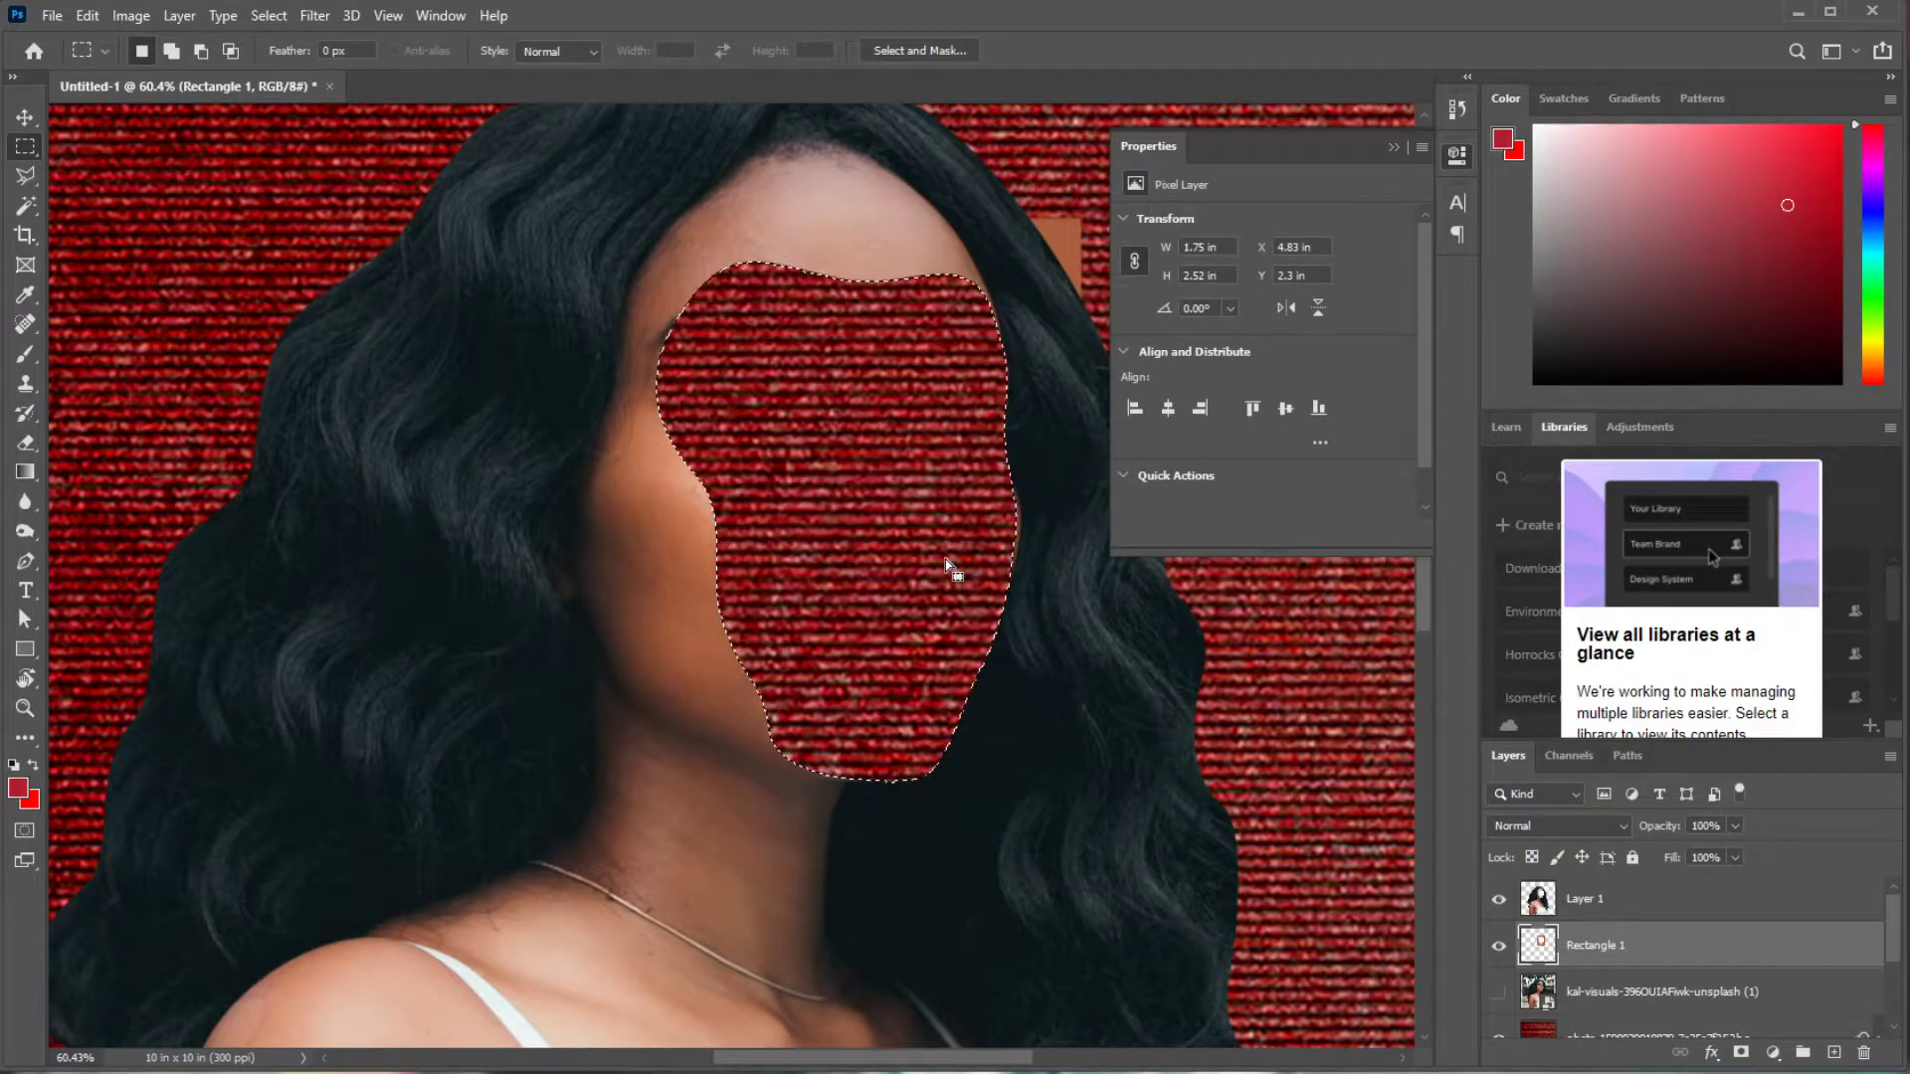
key("ctrl+d")
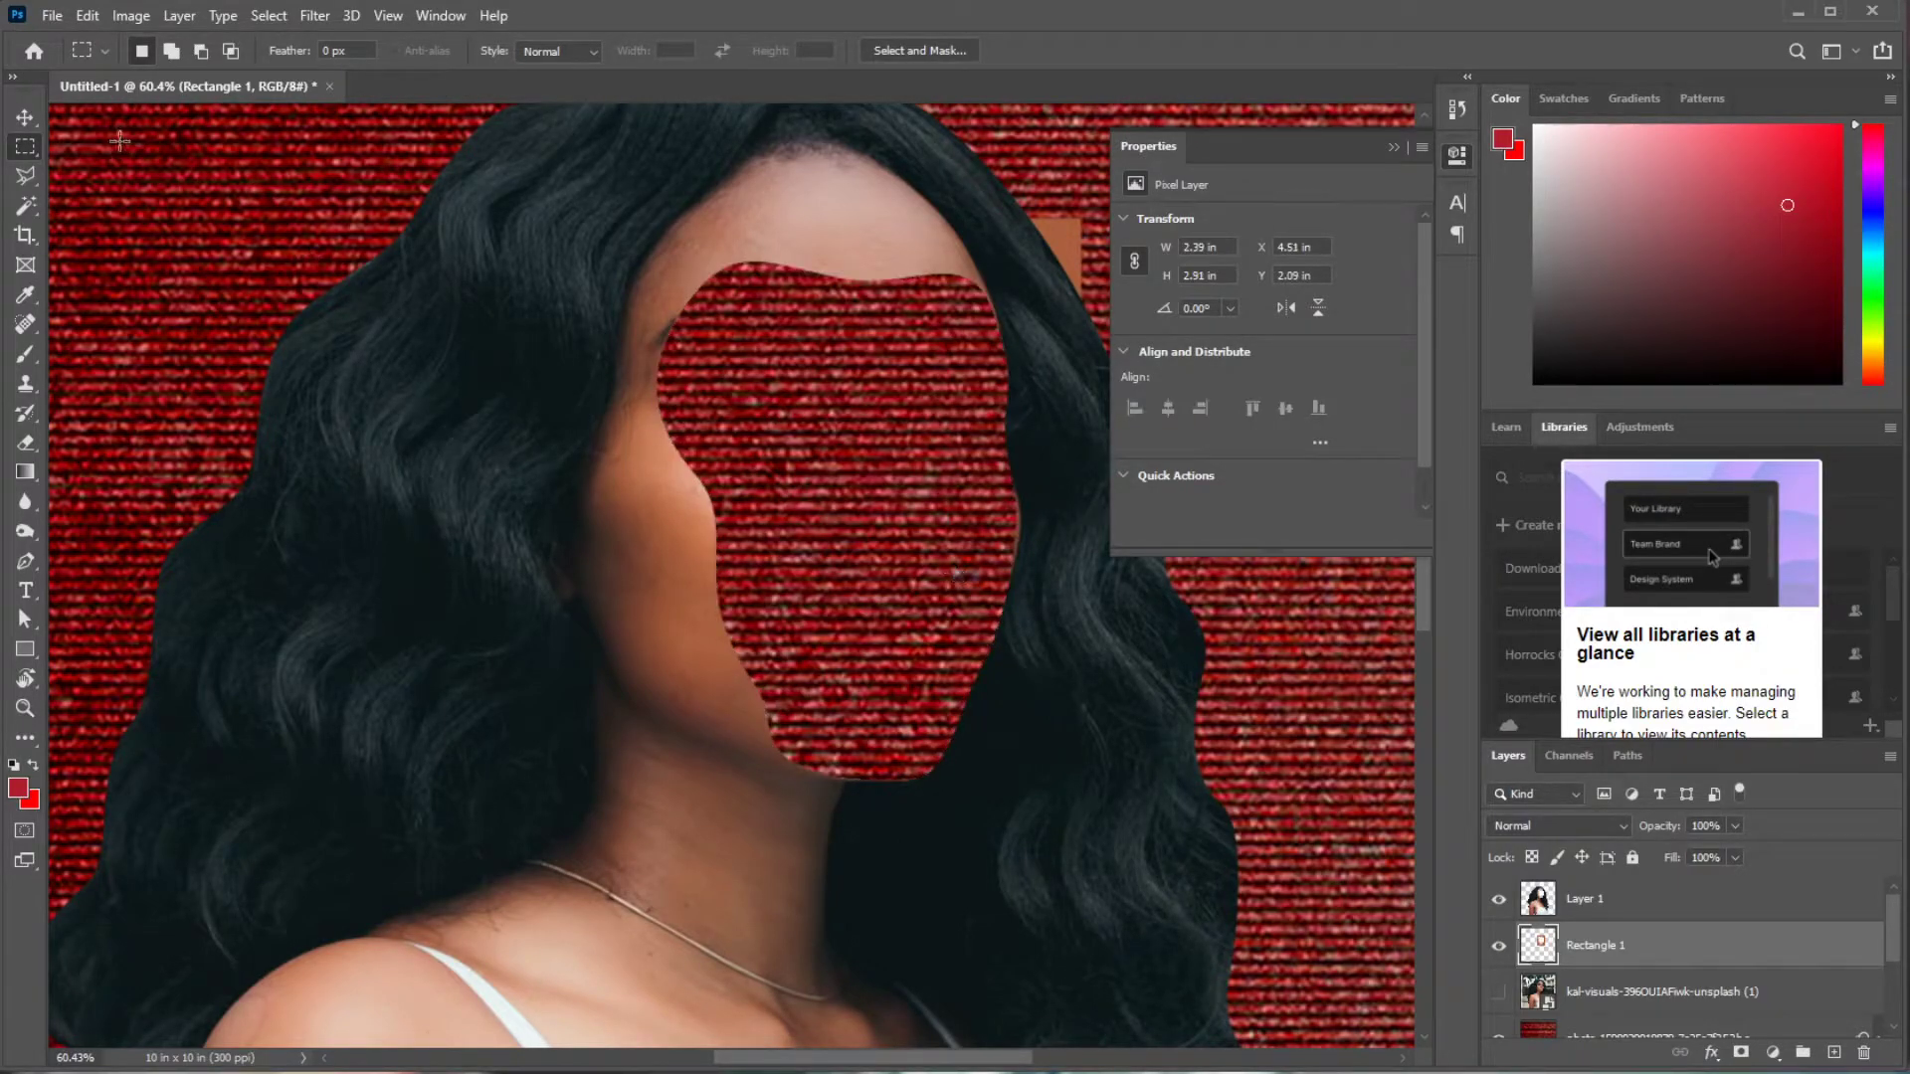
- Scale the Rectangle 1 layer down to about 93.85% so a thin skin-toned rim shows inside the face opening
left_click(25, 116)
left_click(87, 16)
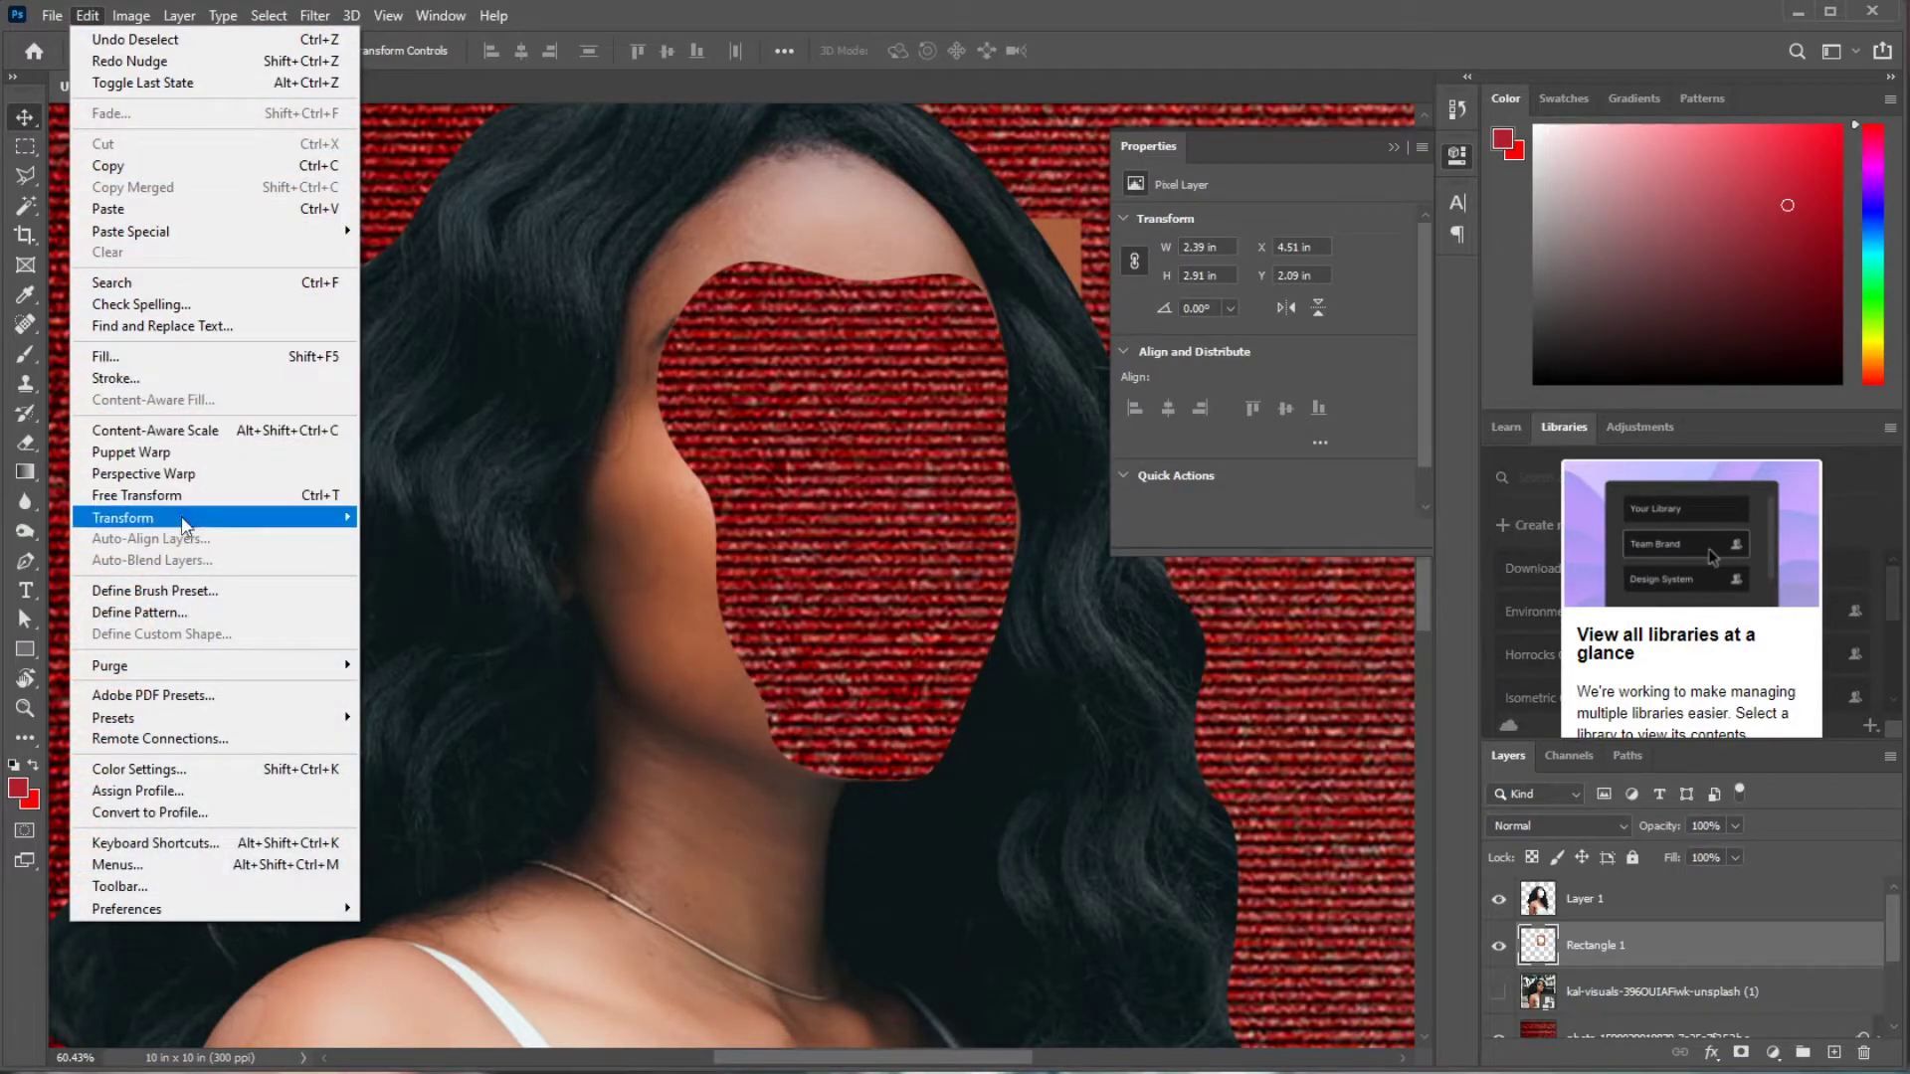
mouse_move(189, 519)
left_click(434, 548)
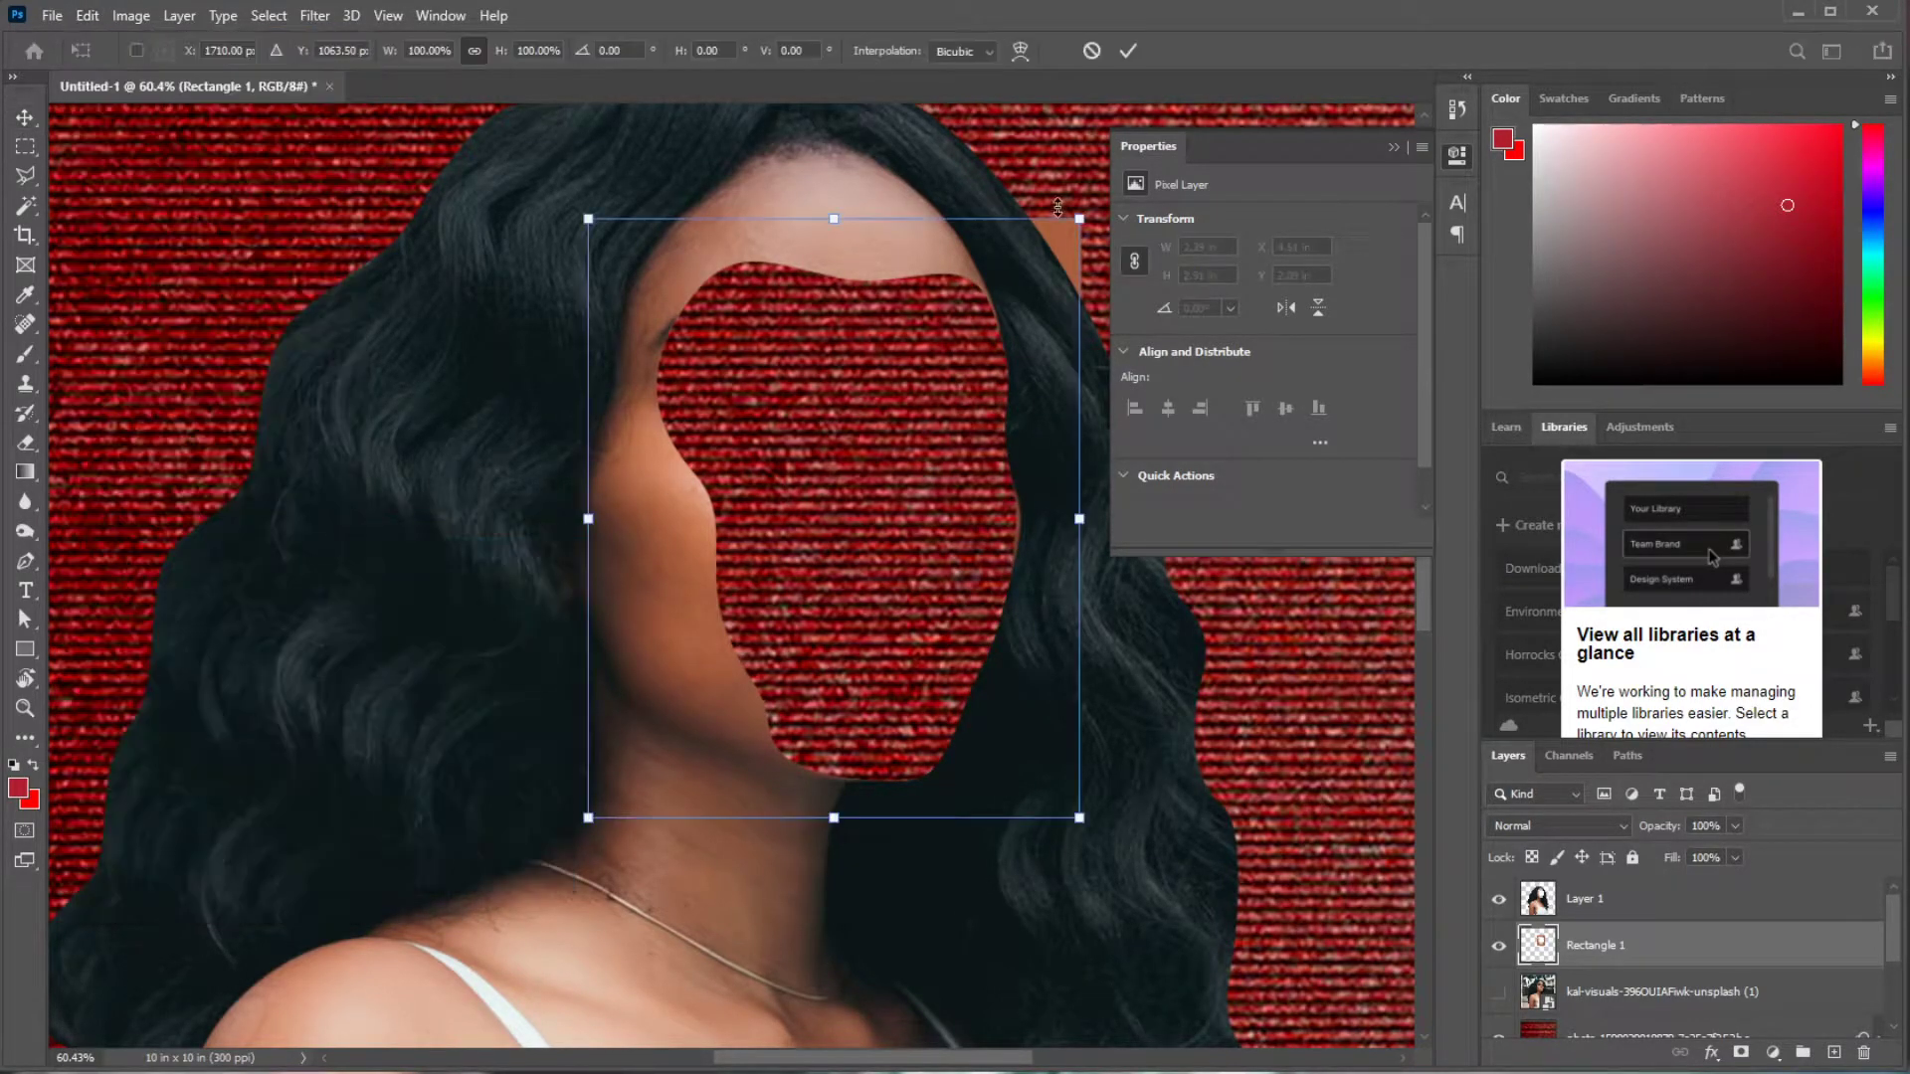
left_click_drag(1081, 216, 1067, 232)
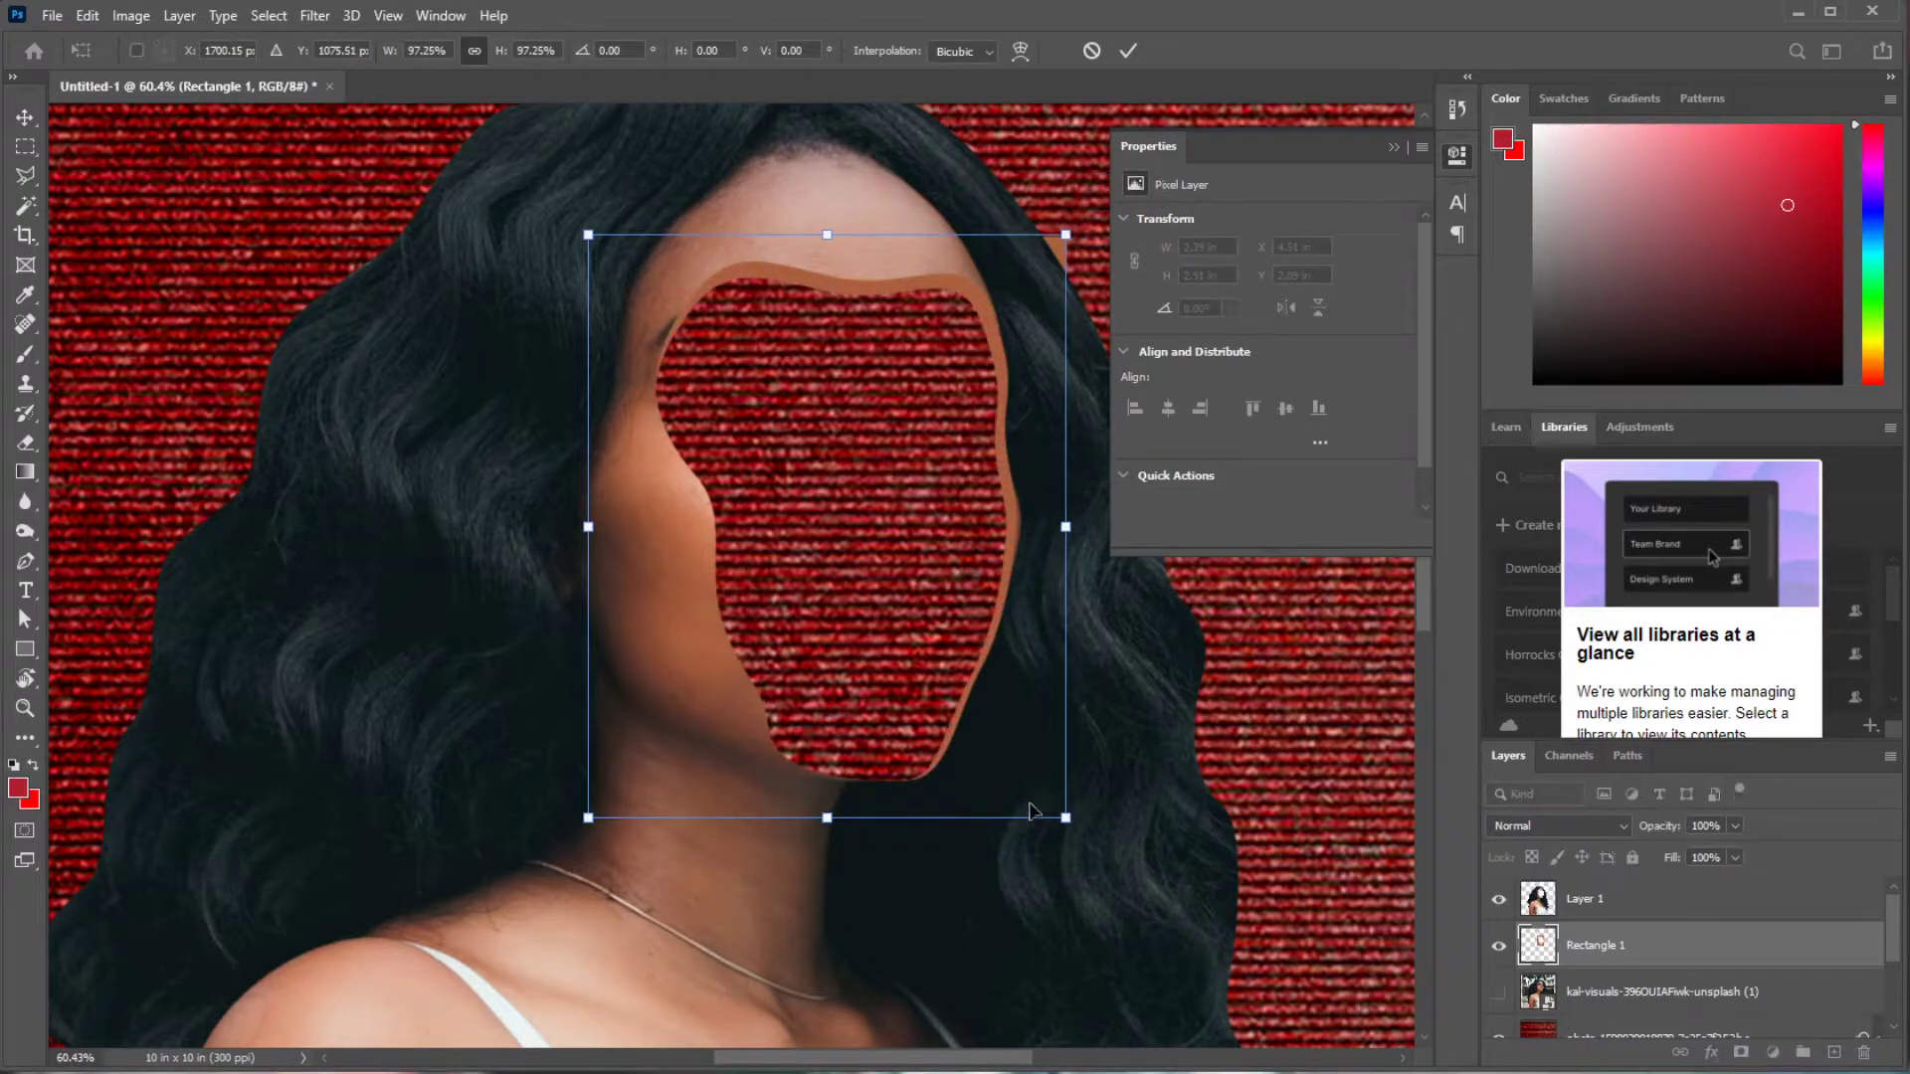
left_click_drag(1056, 816, 1050, 806)
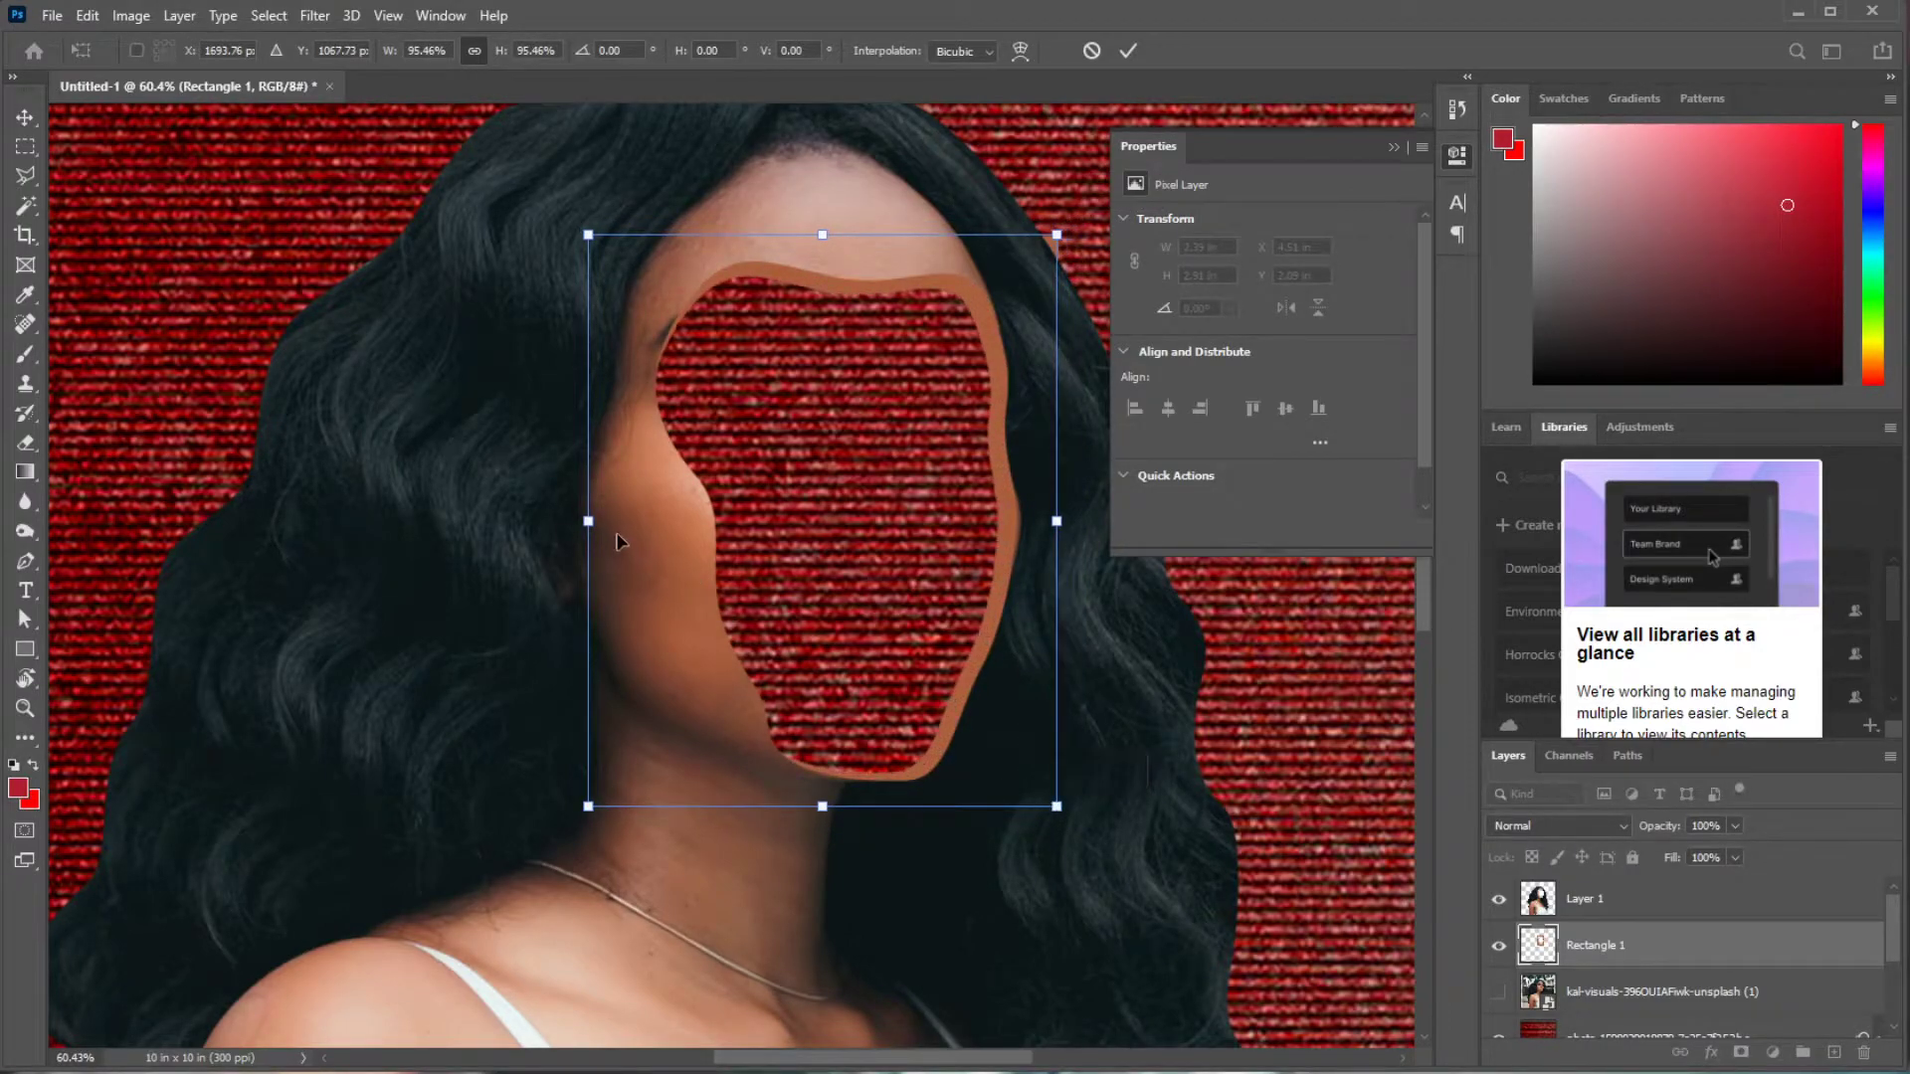
left_click_drag(588, 522, 596, 523)
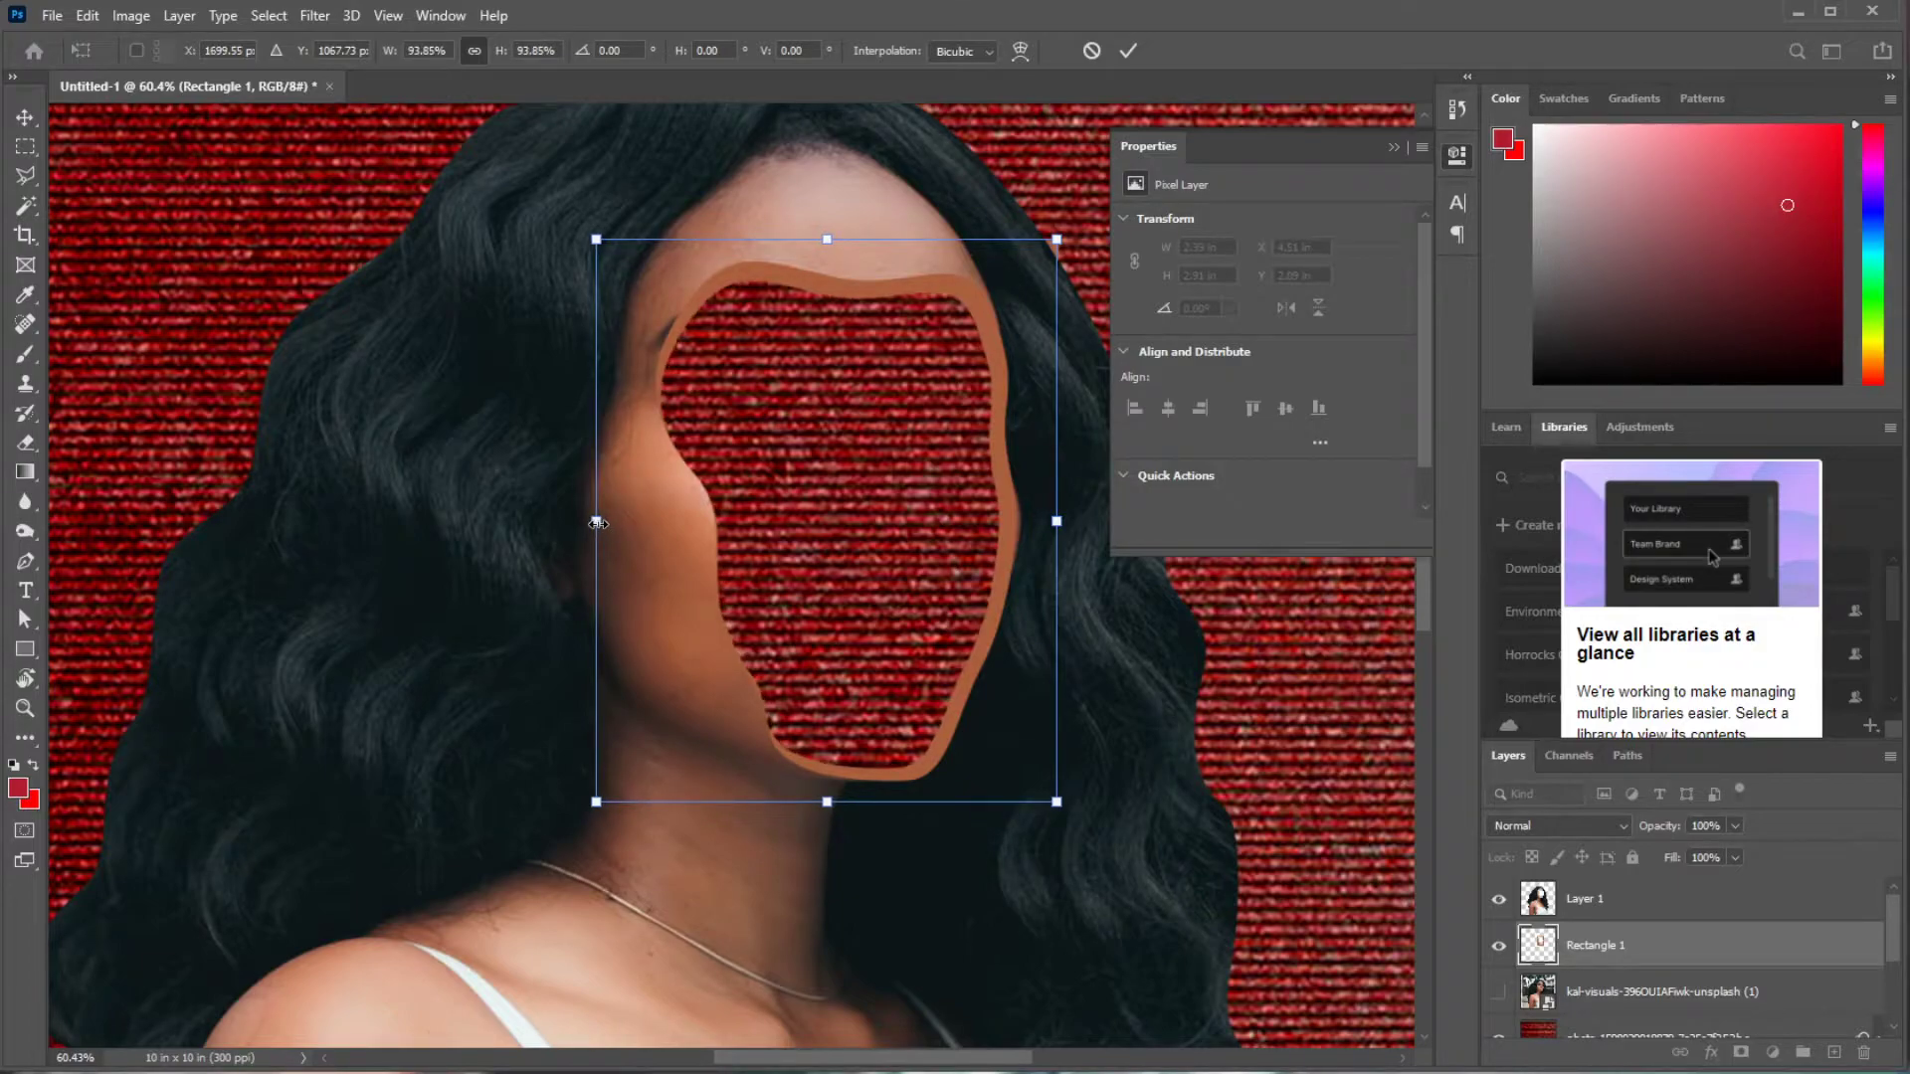
key("Return")
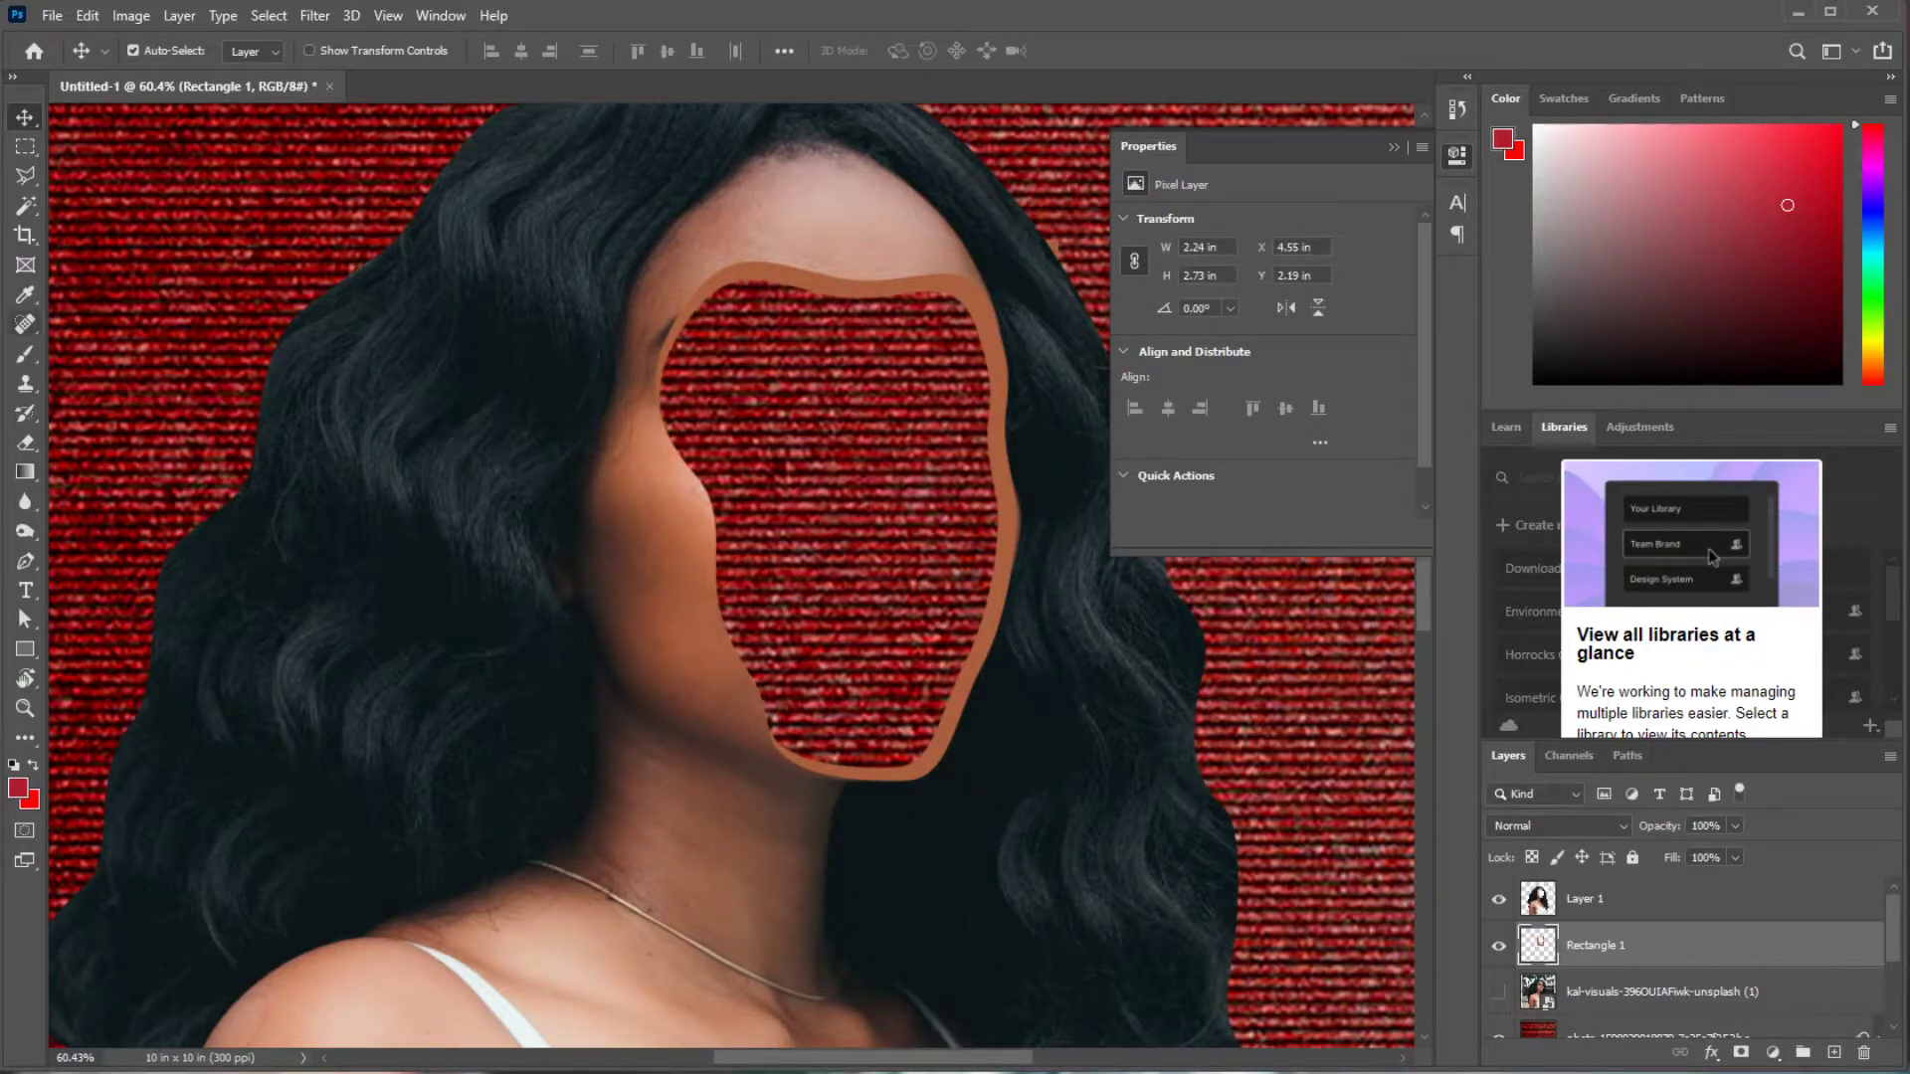
- Darken the skin-toned rim around the face opening with the Burn tool, using Midtones range and 50% exposure
left_click(26, 443)
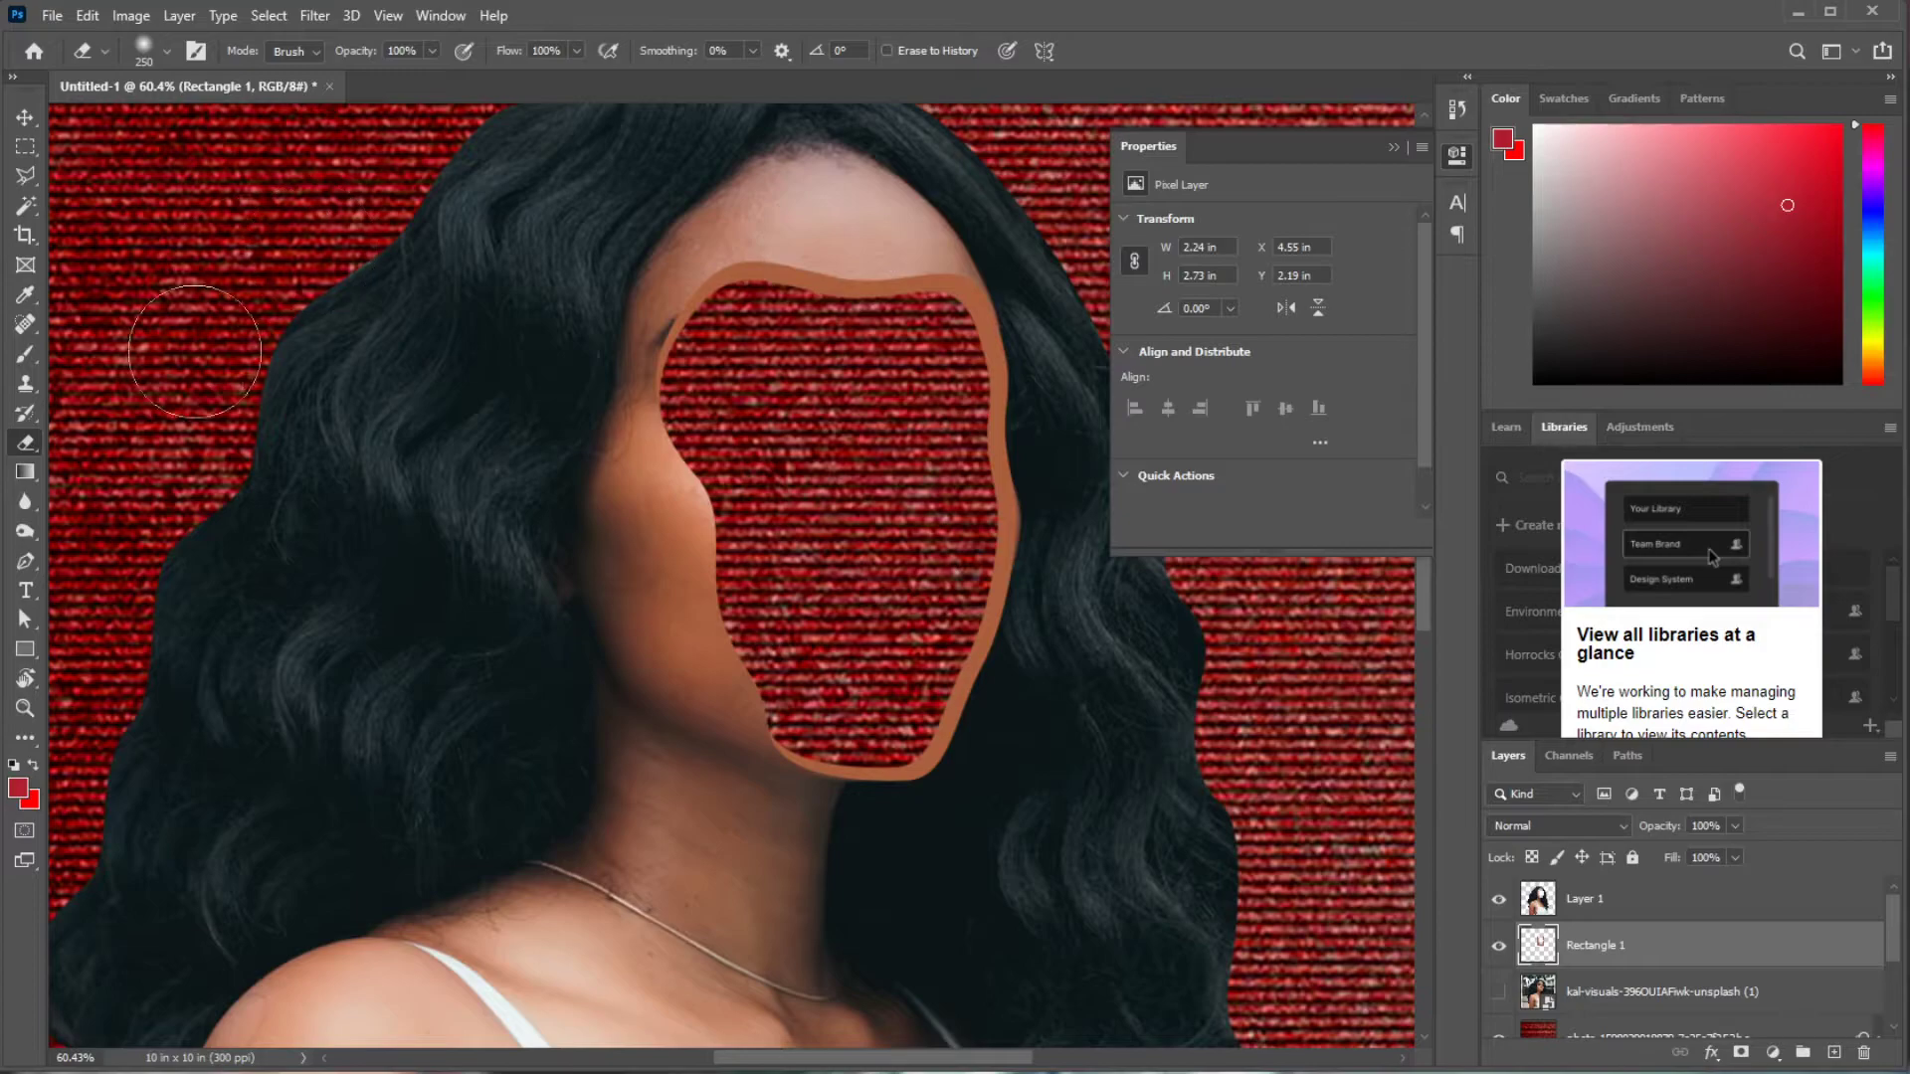
left_click(25, 531)
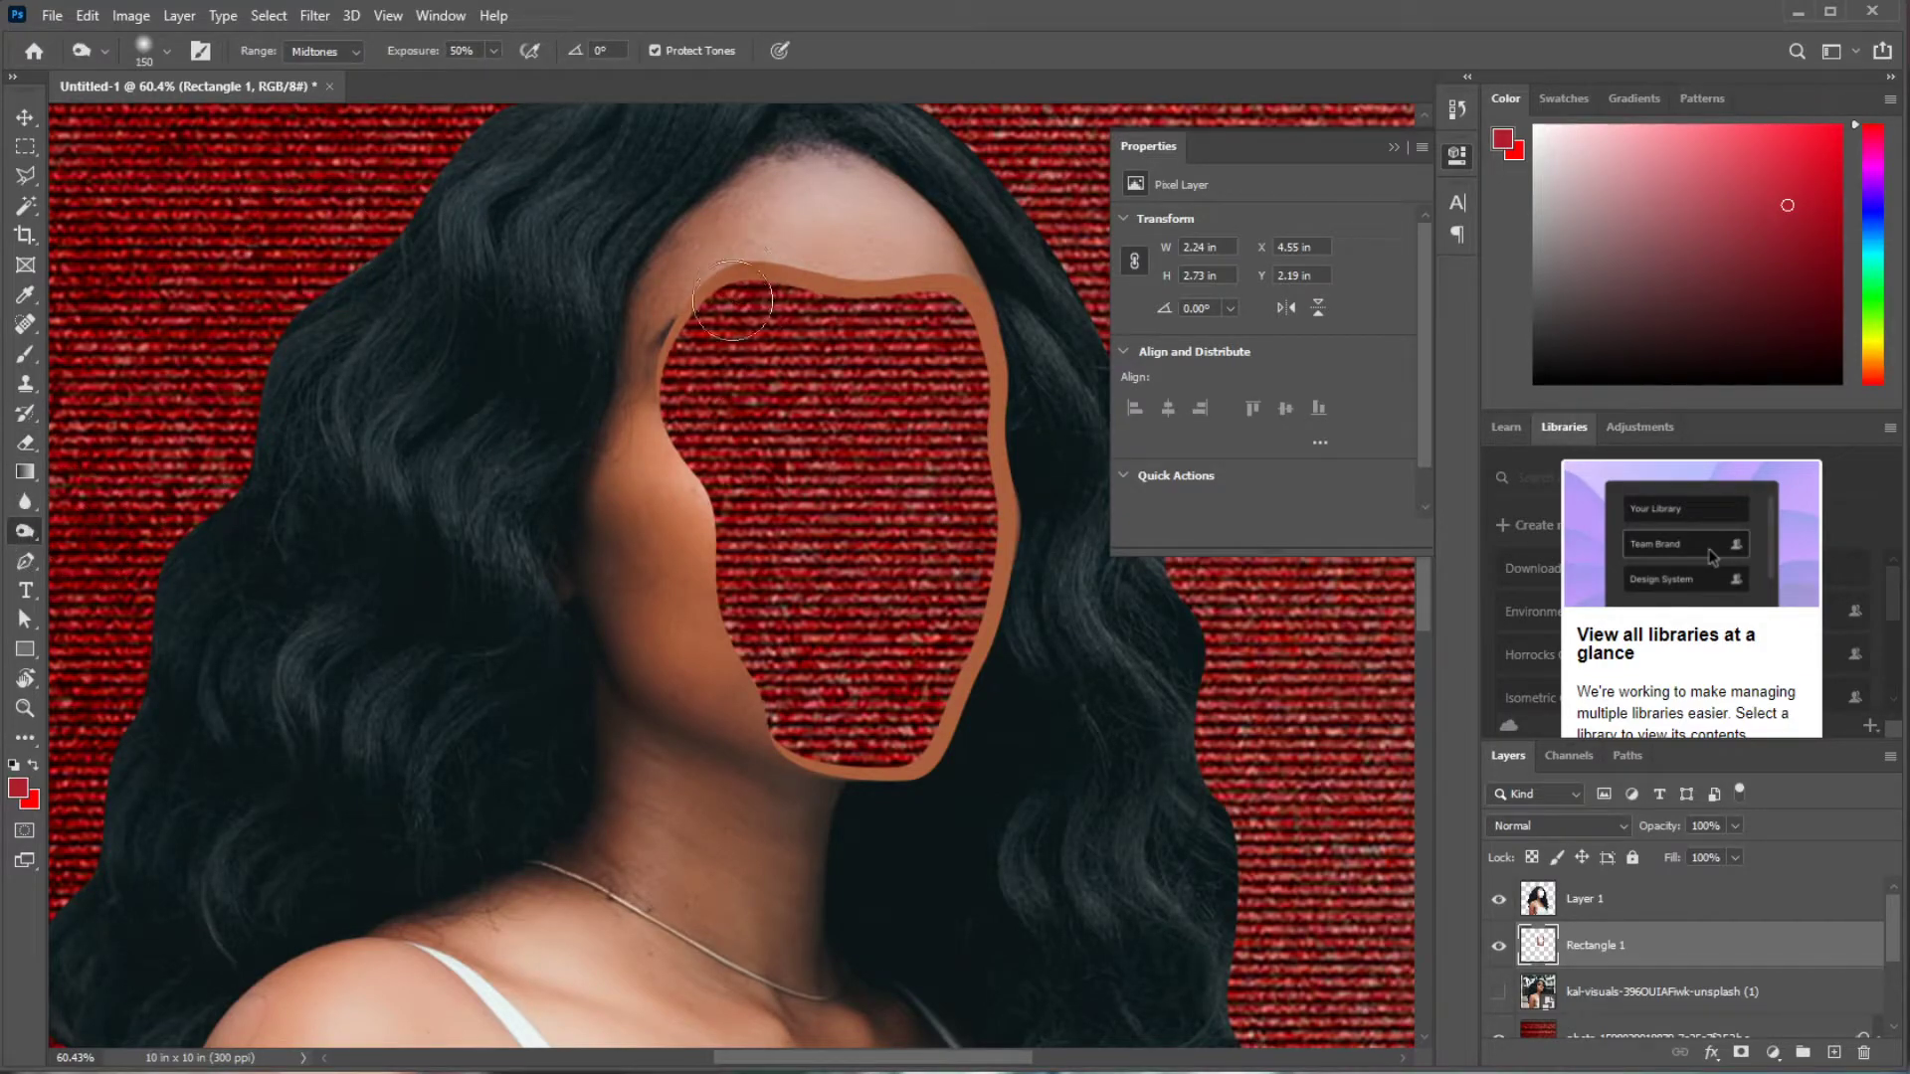
mouse_move(719, 326)
left_mouse_down()
mouse_move(733, 245)
mouse_move(729, 328)
mouse_move(719, 276)
mouse_move(691, 339)
mouse_move(940, 277)
mouse_move(978, 349)
left_mouse_up()
mouse_move(1011, 528)
left_mouse_down()
mouse_move(882, 786)
mouse_move(939, 766)
mouse_move(922, 655)
mouse_move(970, 497)
mouse_move(794, 284)
mouse_move(691, 298)
left_mouse_up()
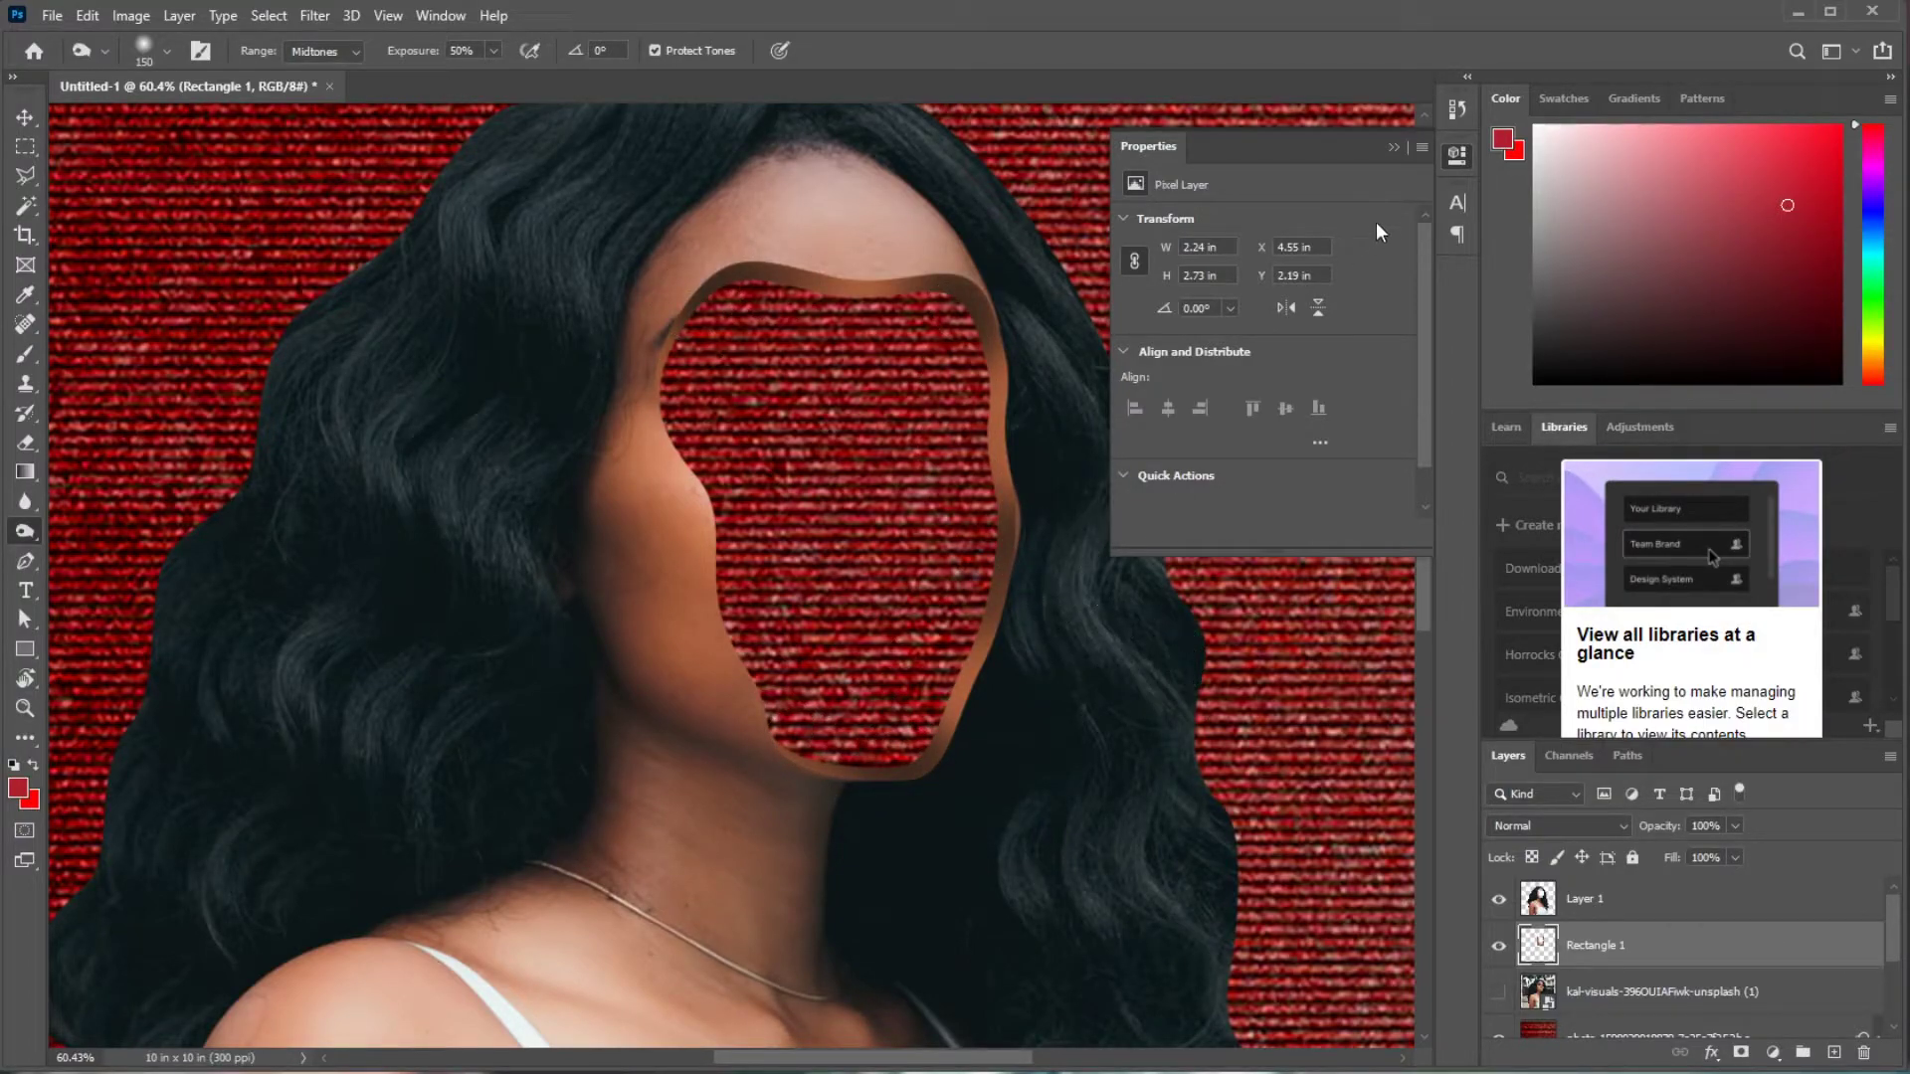
left_click(1397, 147)
- Place the jp-valery burning-money photo in the document and move its layer above Layer 1
key("z")
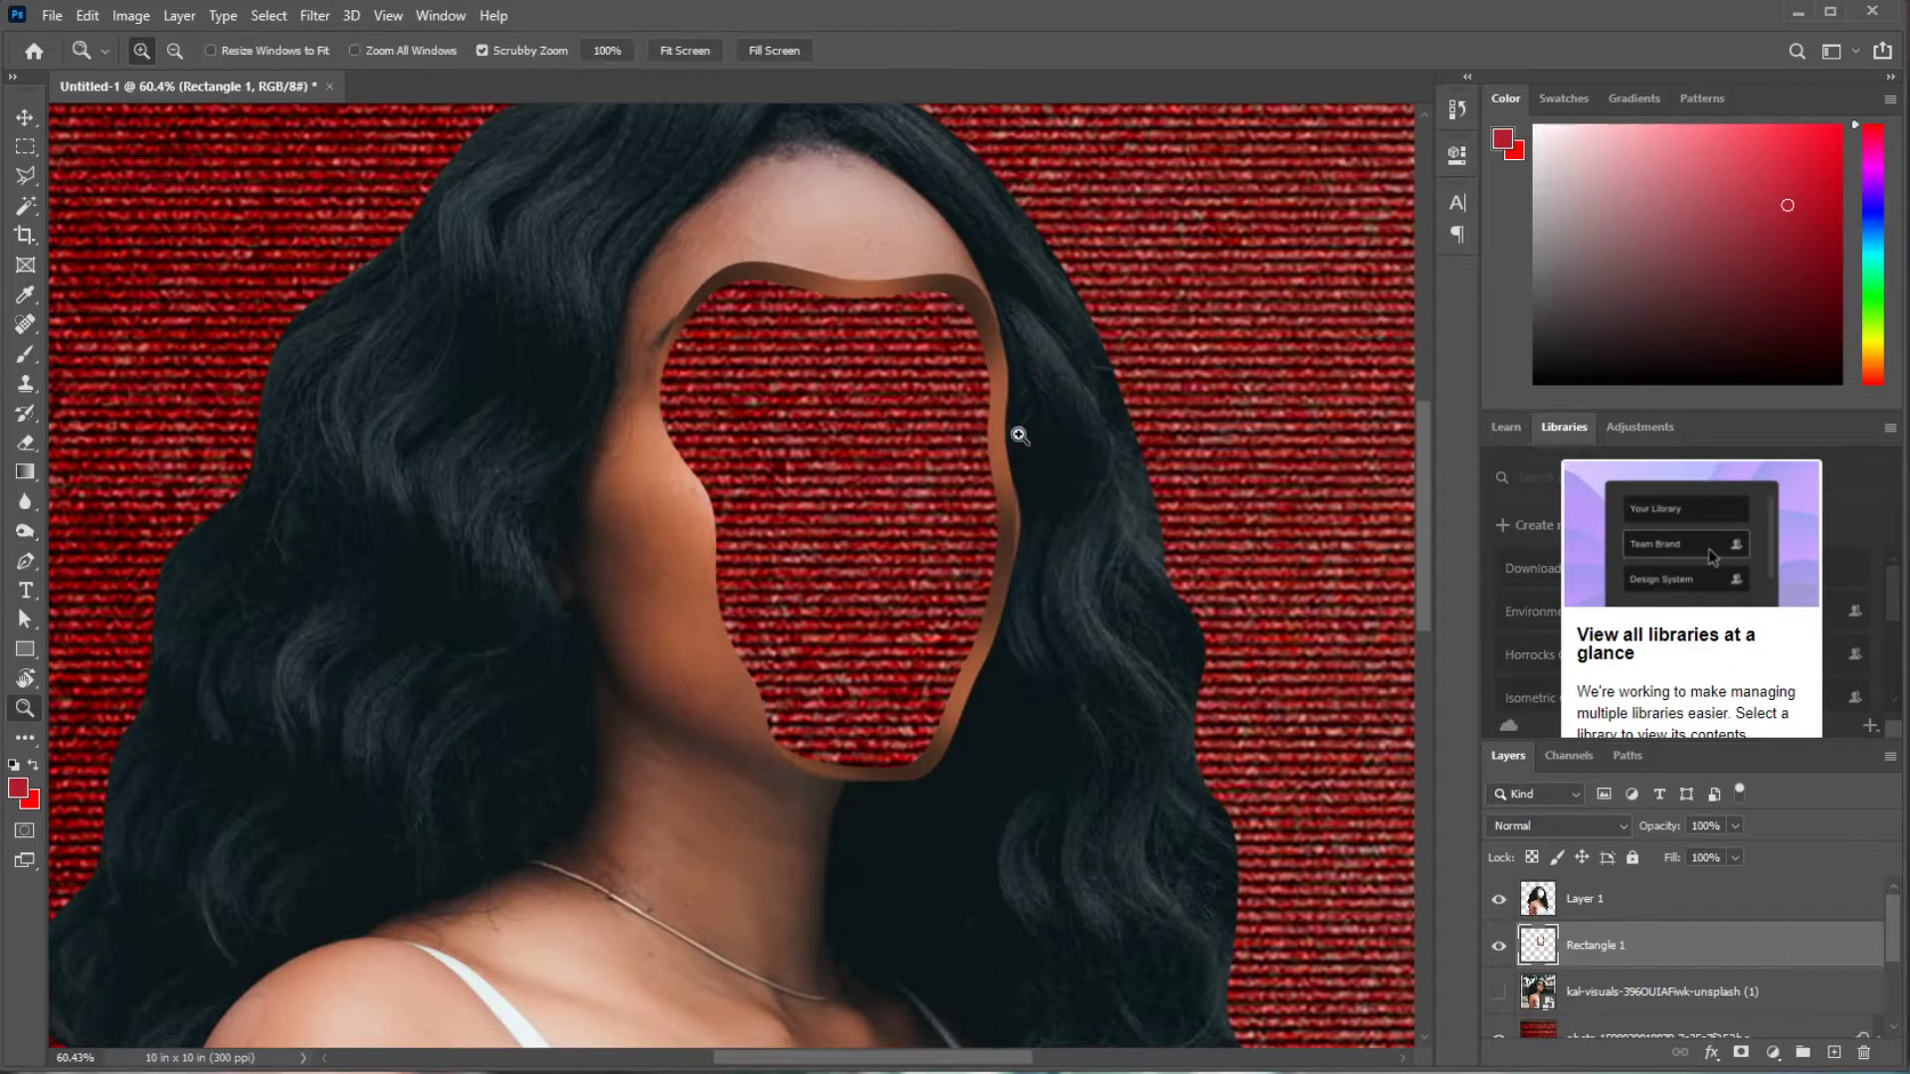
left_click_drag(1009, 472, 645, 531)
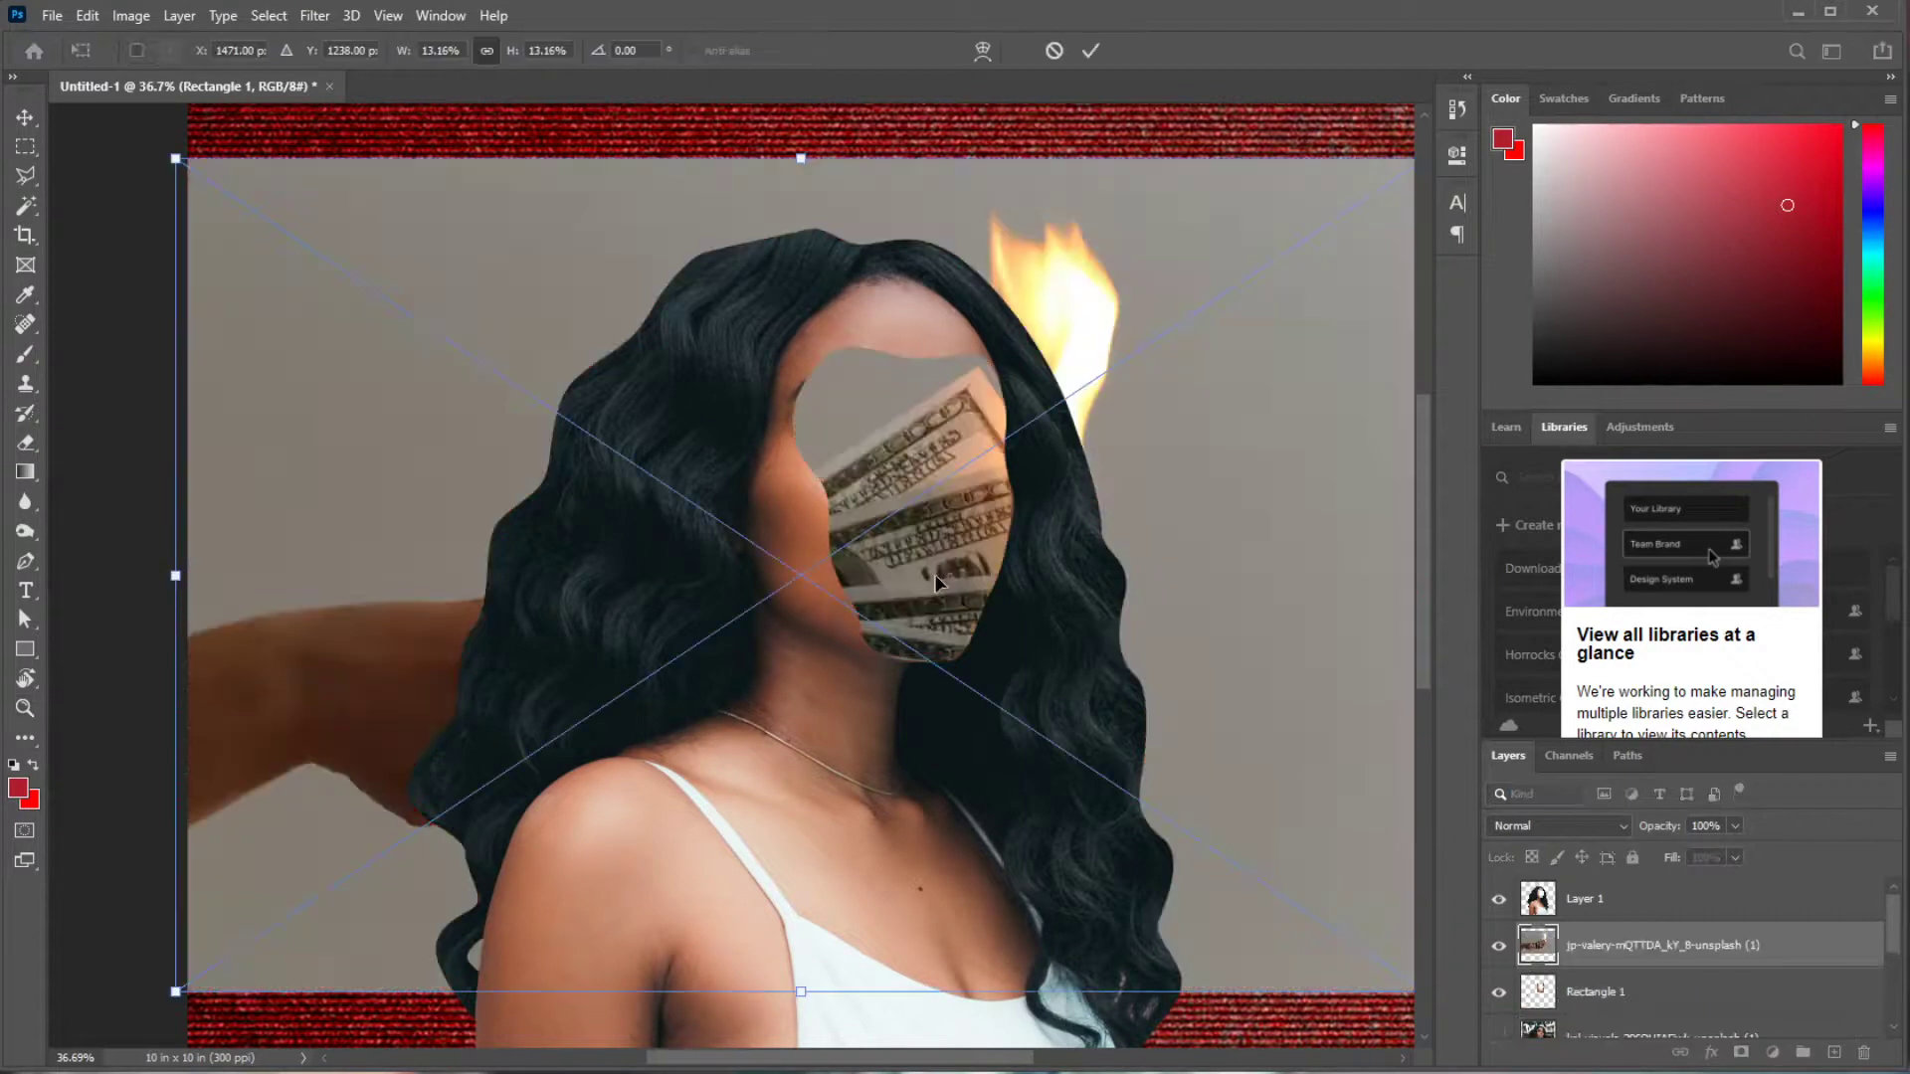
key("Return")
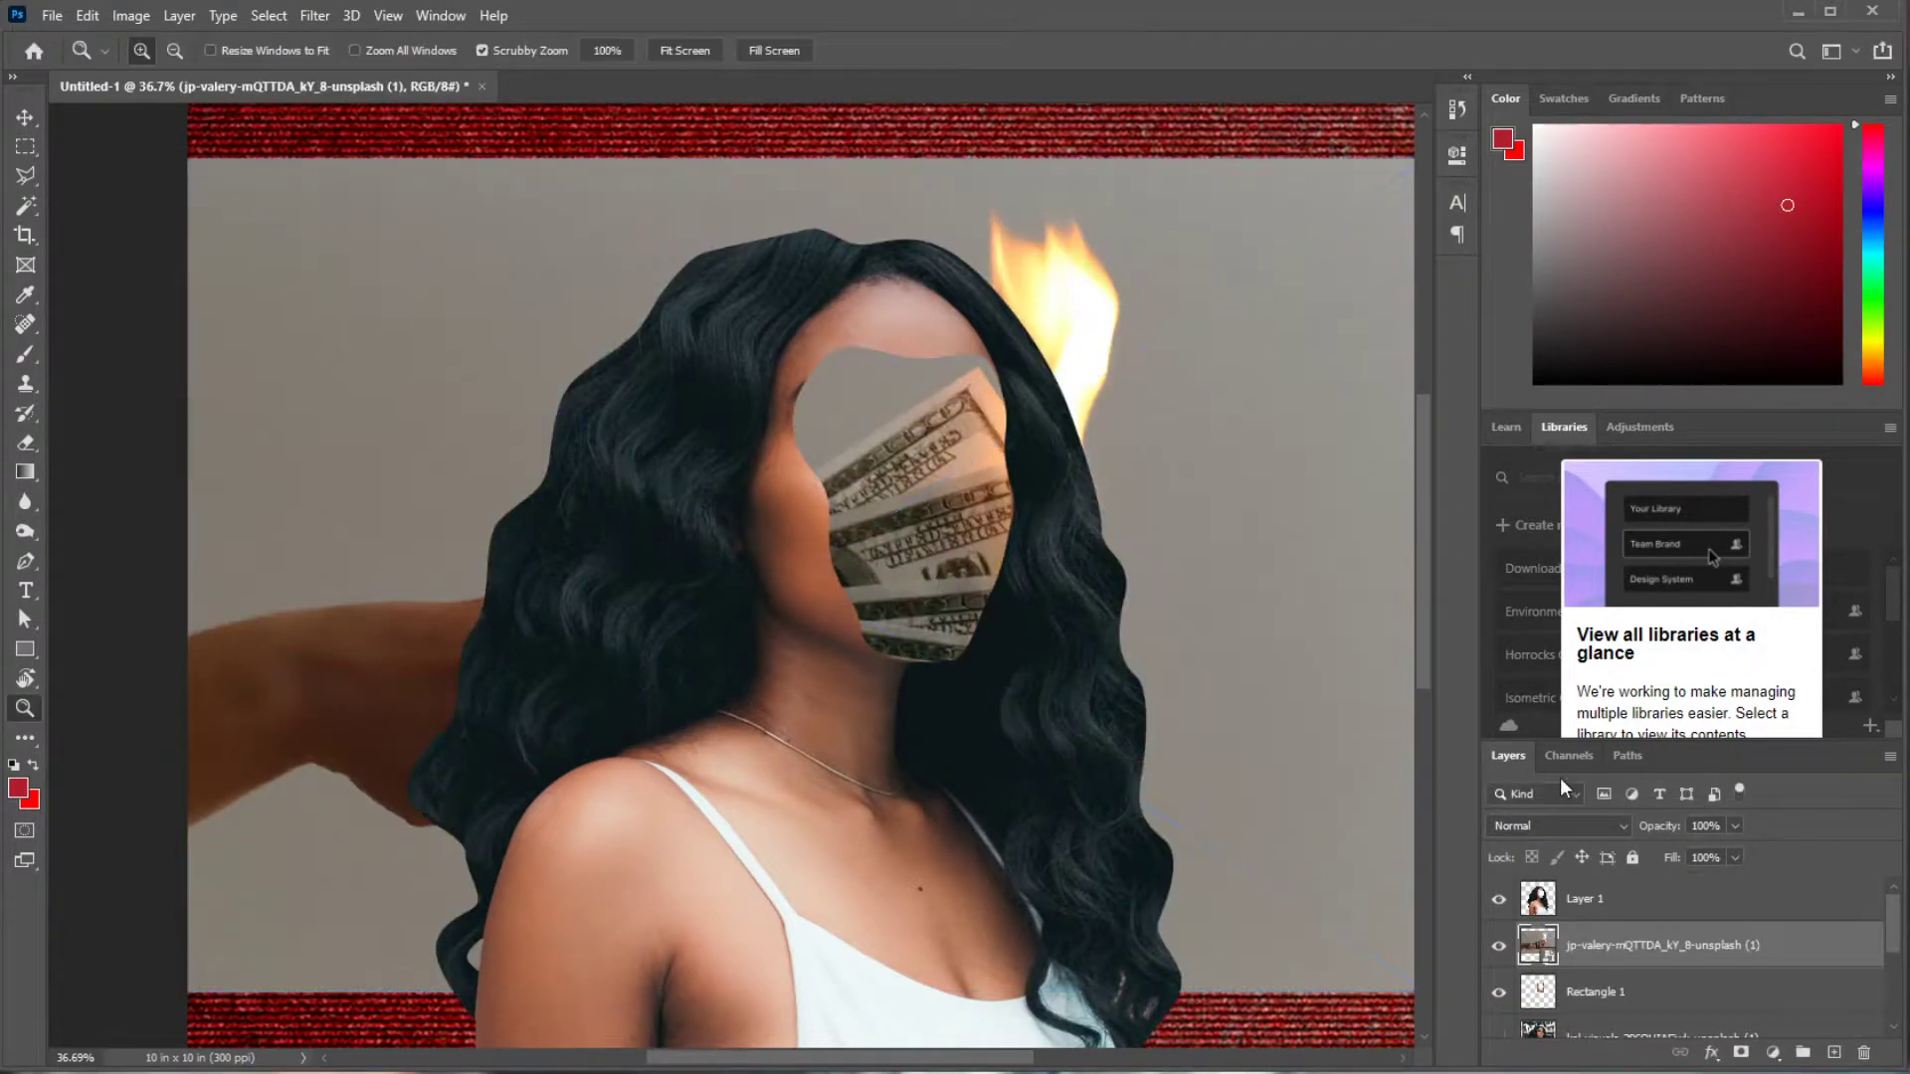
left_click_drag(1646, 934, 1656, 901)
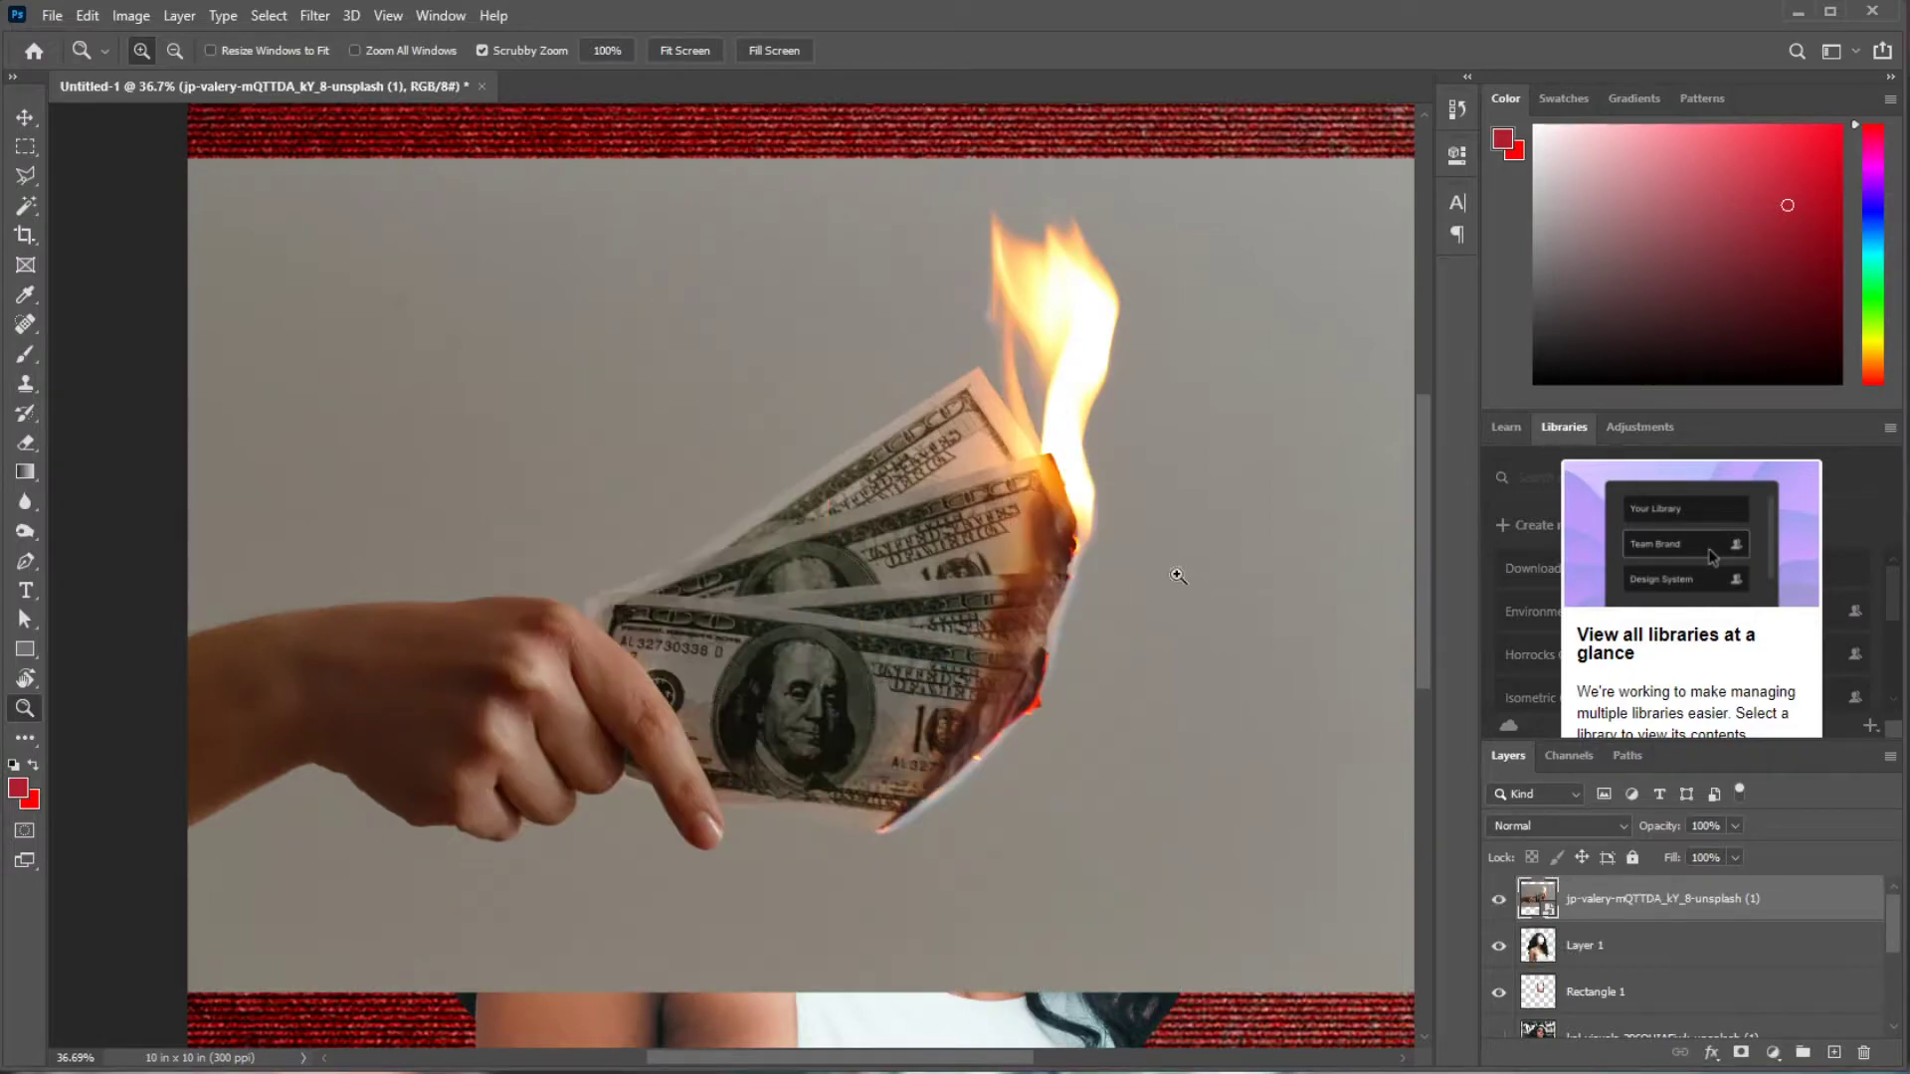
- Start a Pen tool path along the upper edge of the arm, hand and dollar bills up to the flame's base
left_click(33, 198)
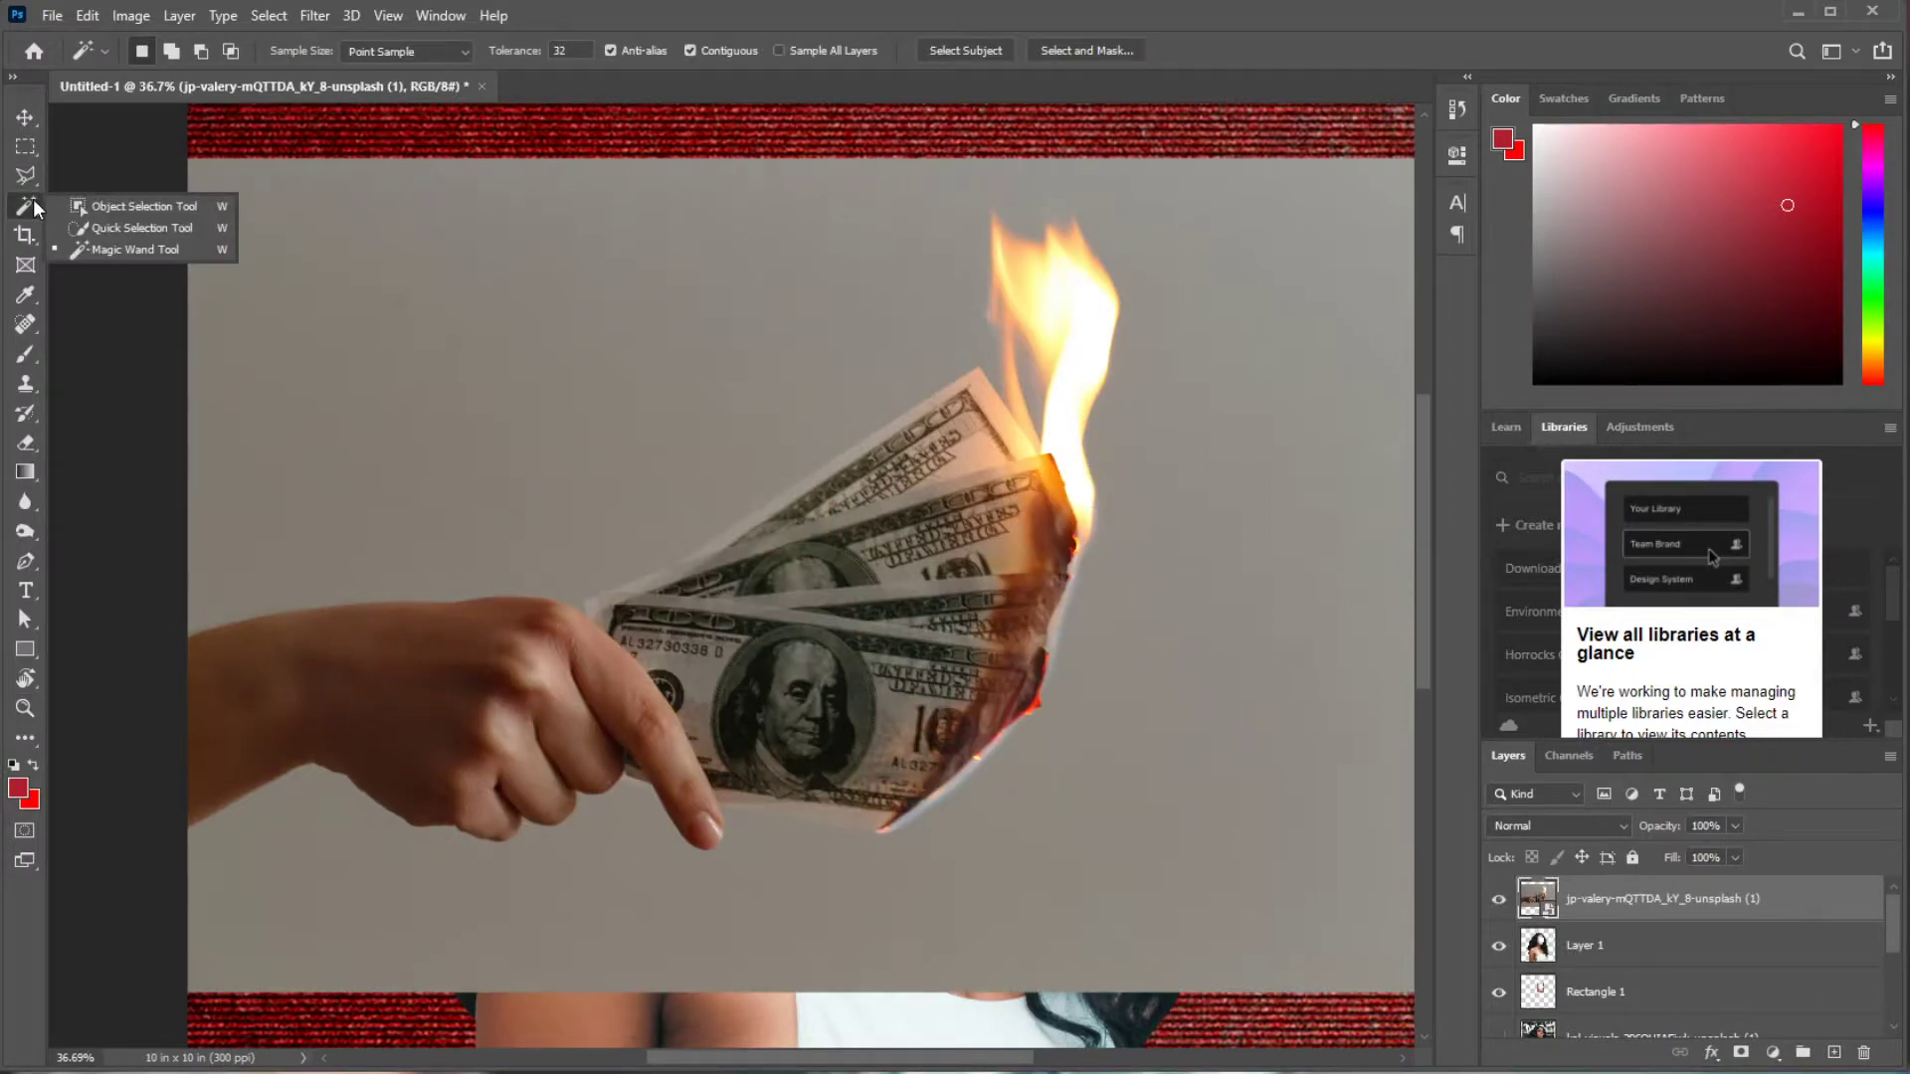
left_click(25, 562)
left_click(186, 641)
left_click(346, 610)
left_click_drag(483, 606, 523, 606)
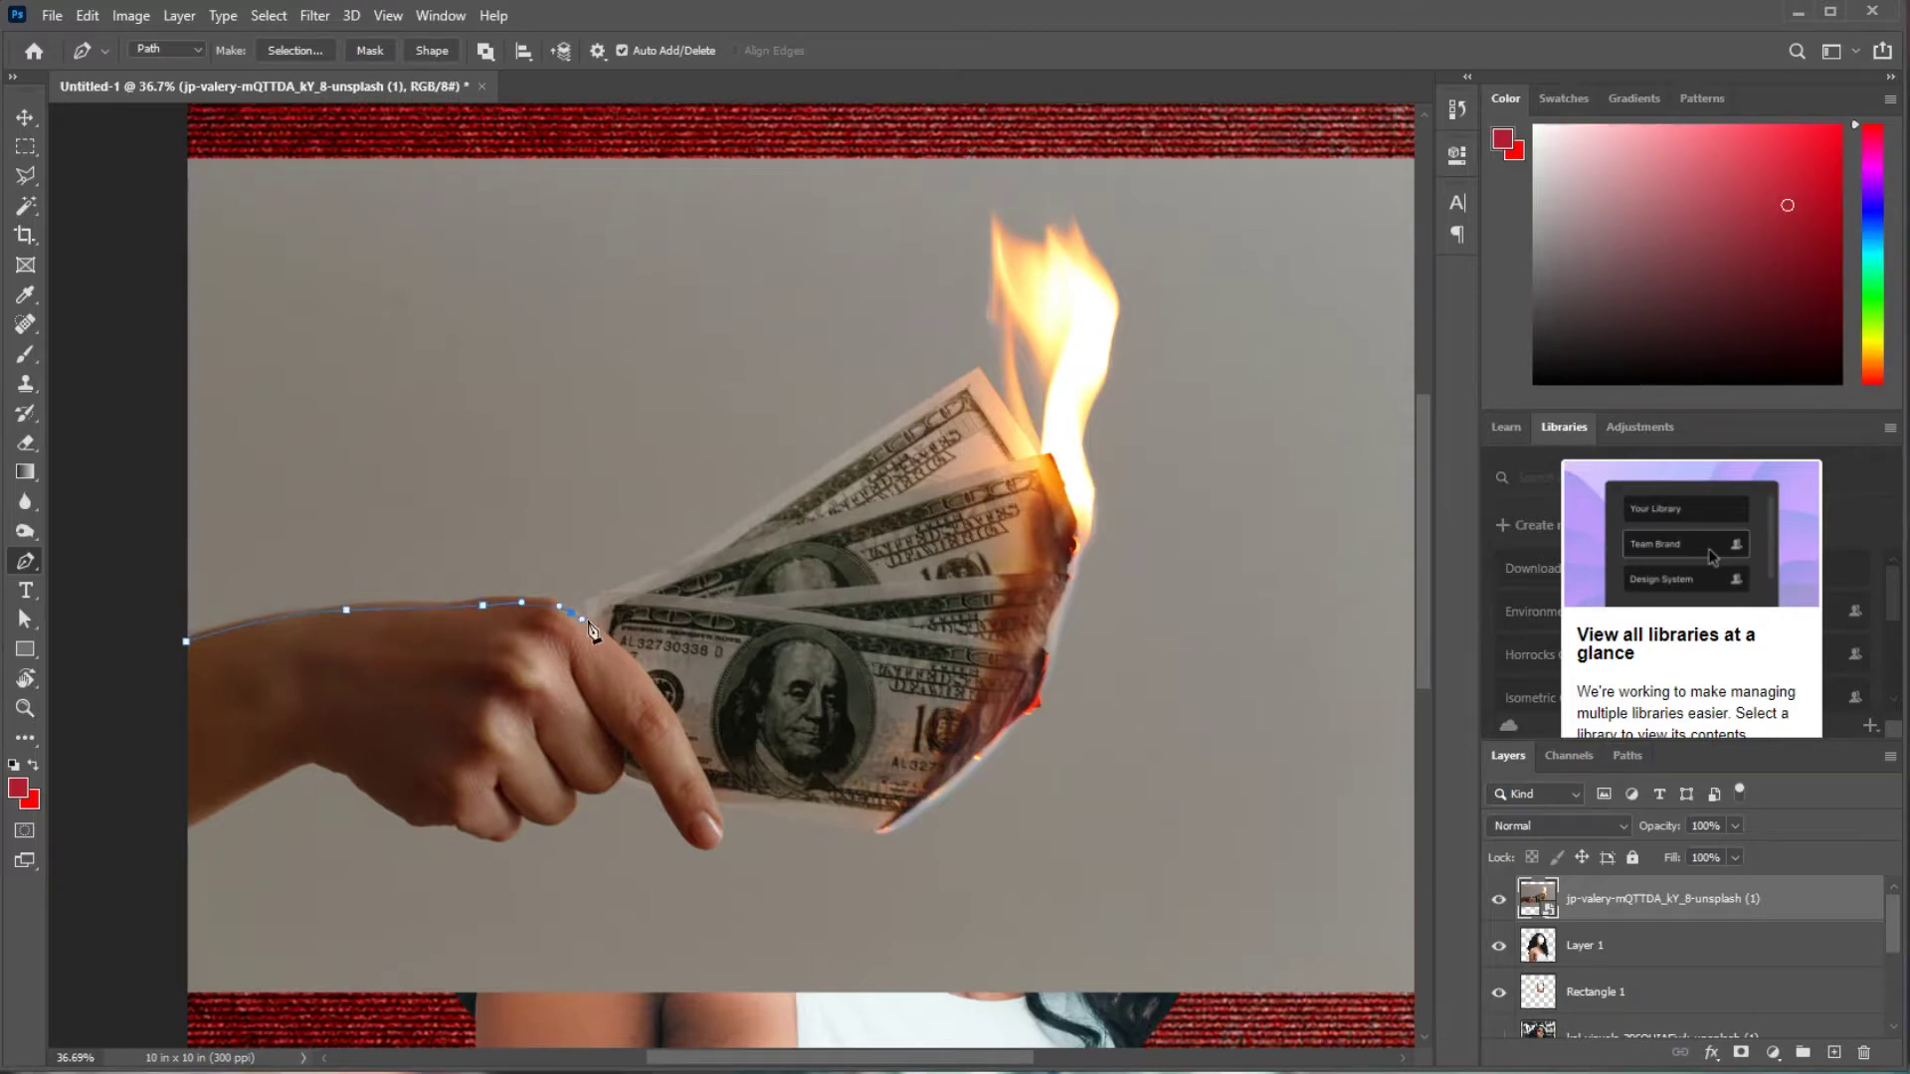
left_click(978, 369)
left_click(1035, 453)
- Continue the path around the flame and down the burning edge of the bills
left_click(1051, 380)
left_click(996, 241)
left_click_drag(1040, 251, 1113, 338)
left_click(1054, 234)
left_click_drag(1086, 420, 1091, 513)
left_click(1064, 586)
left_click_drag(1039, 663, 982, 753)
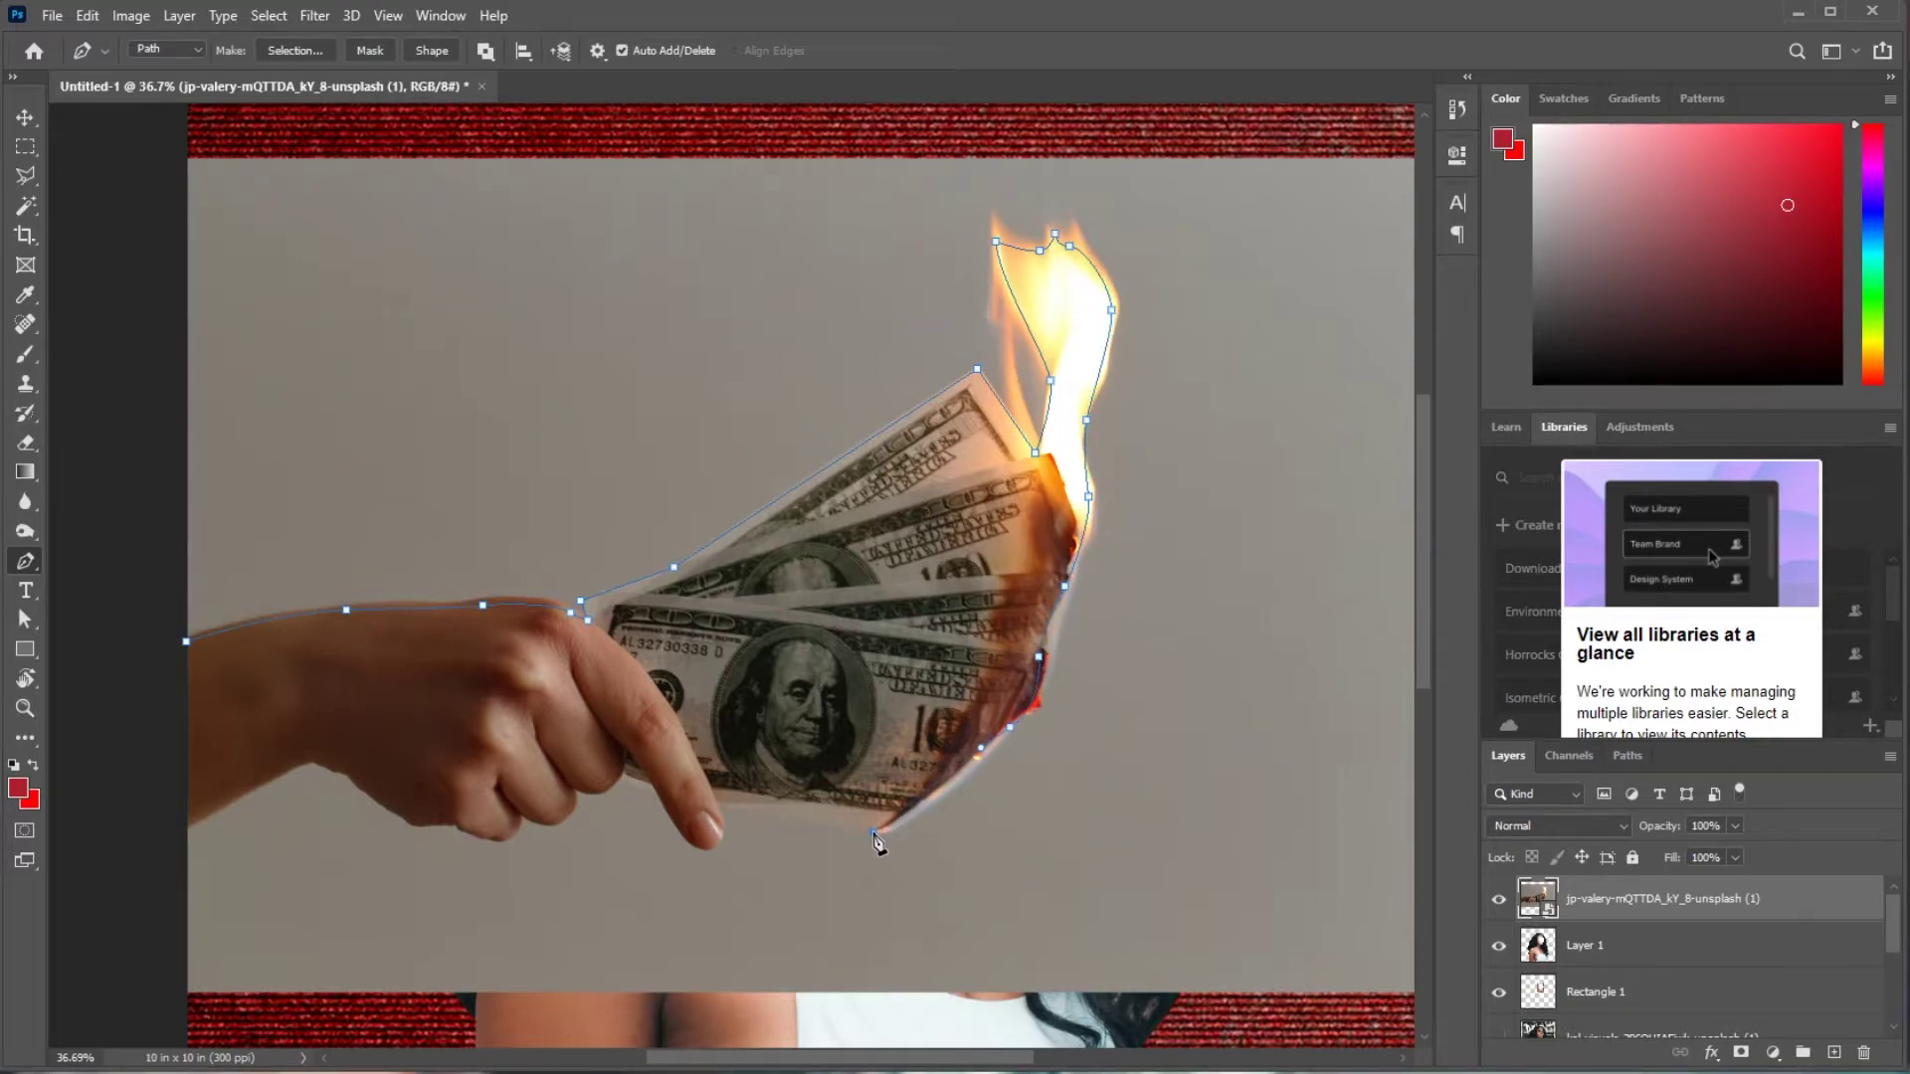
- Trace the lower edge of the bills, fingers and arm and close the path at its starting point
left_click(716, 804)
left_click_drag(713, 842, 701, 853)
left_click_drag(656, 790, 838, 741)
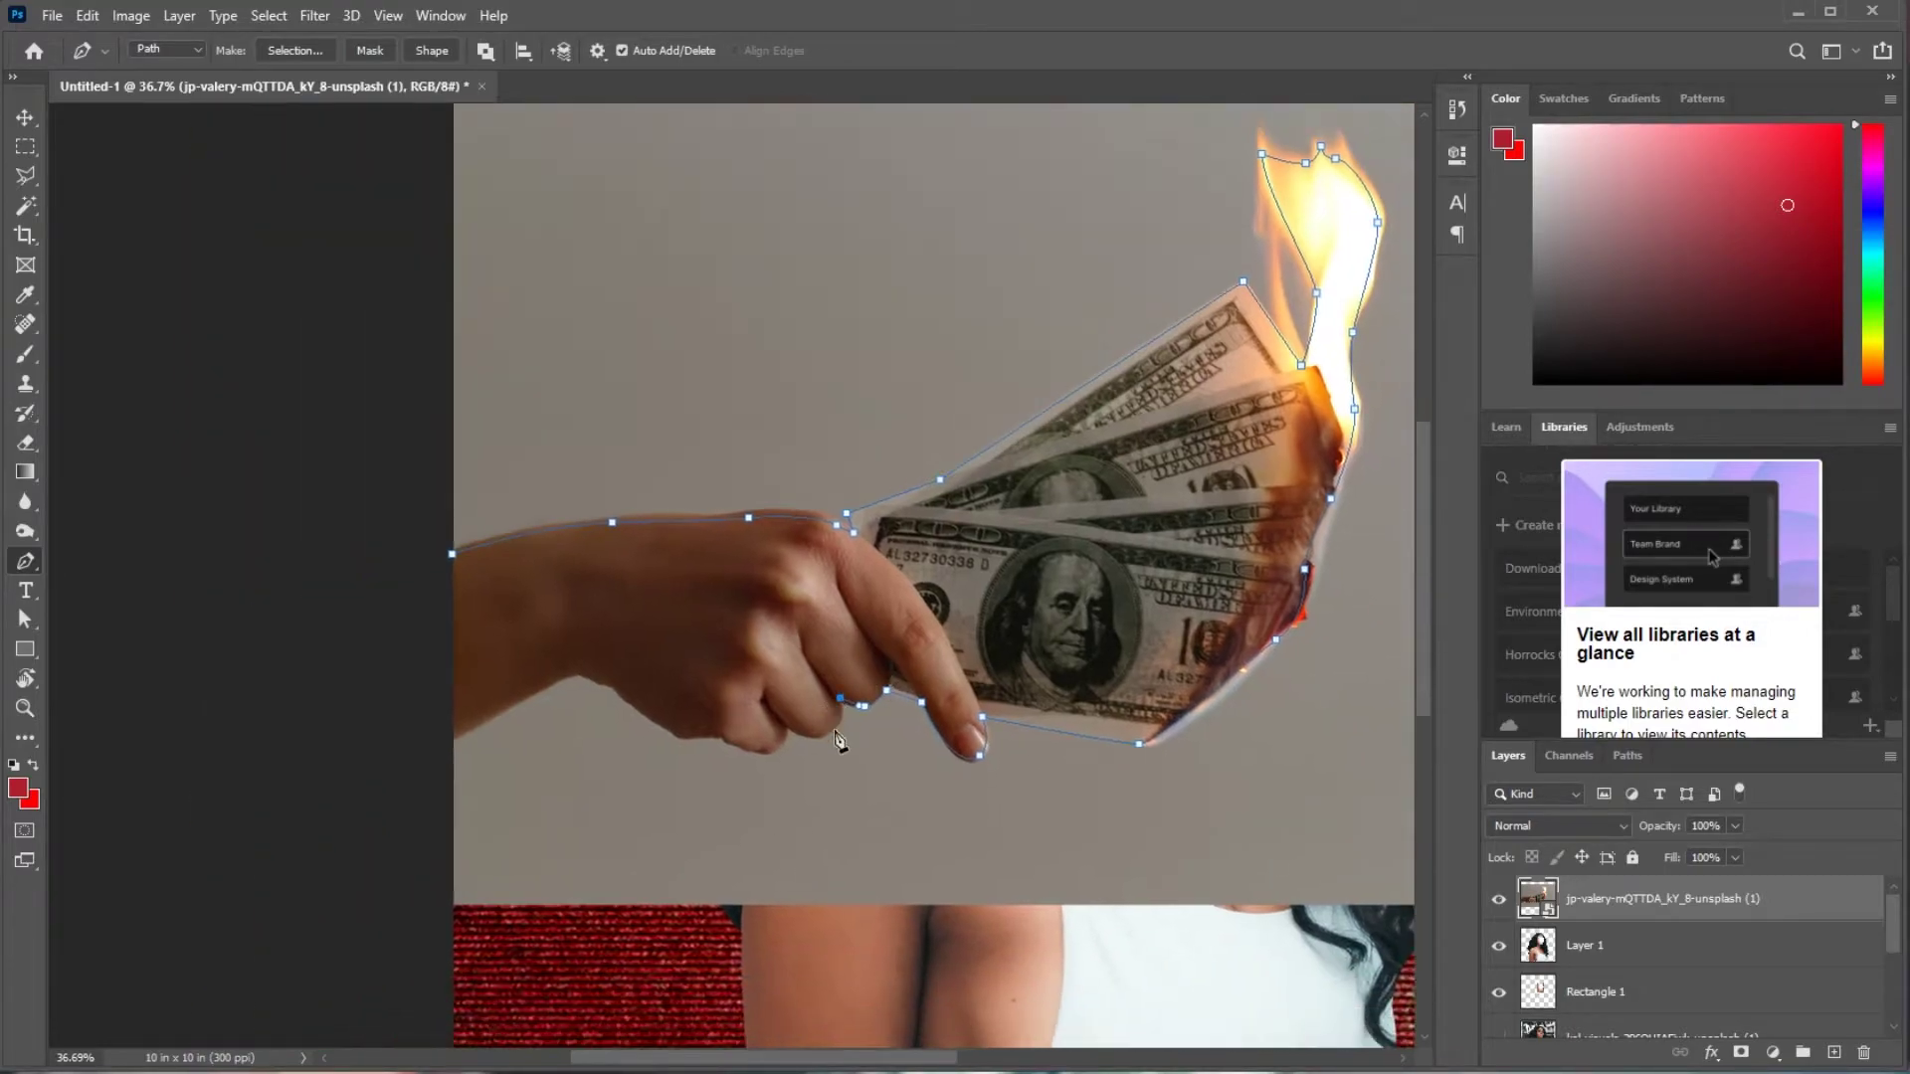
left_click(788, 729)
left_click(769, 751)
left_click(718, 735)
left_click(699, 744)
left_click(680, 735)
left_click(662, 728)
left_click(576, 673)
left_click(451, 739)
left_click(453, 554)
- Copy the traced hand and money onto a new layer using a selection from the work path, and hide the original photo layer
left_click(1628, 755)
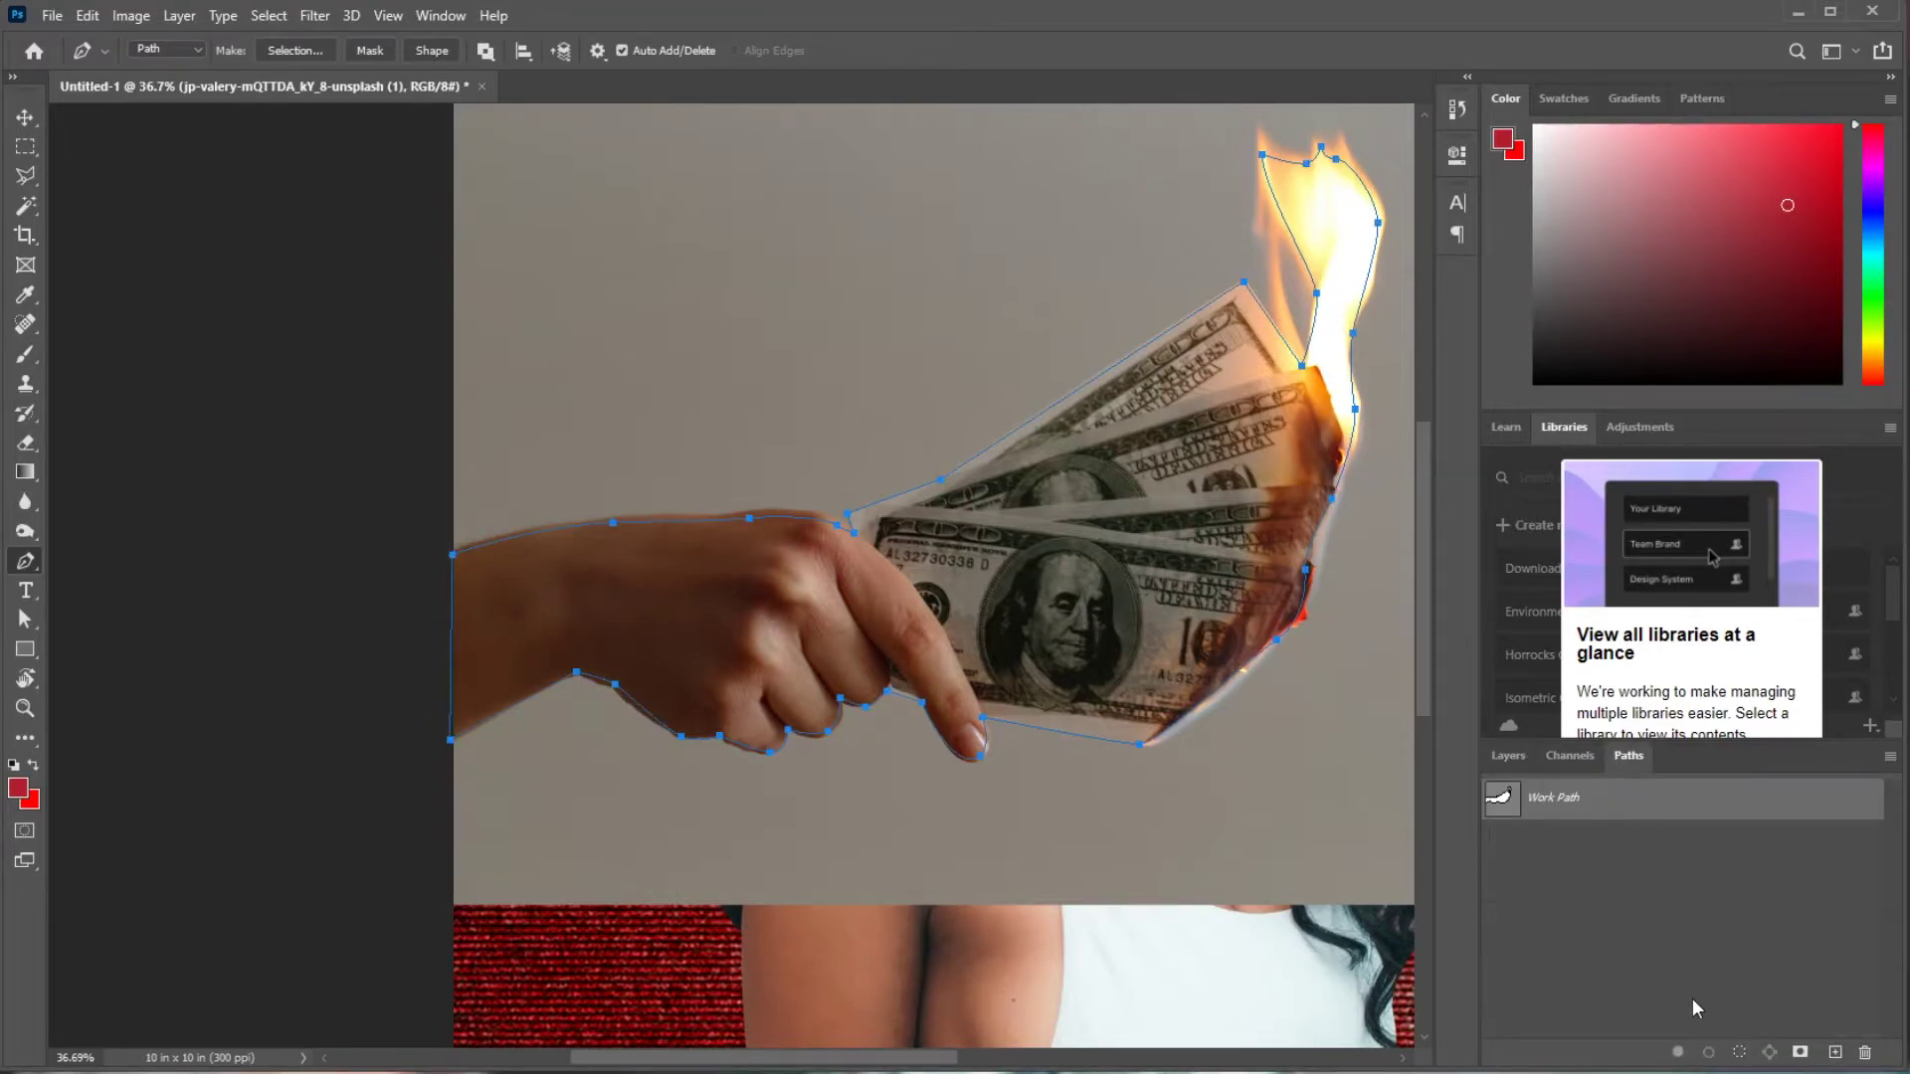
left_click(1743, 1052)
left_click(1508, 755)
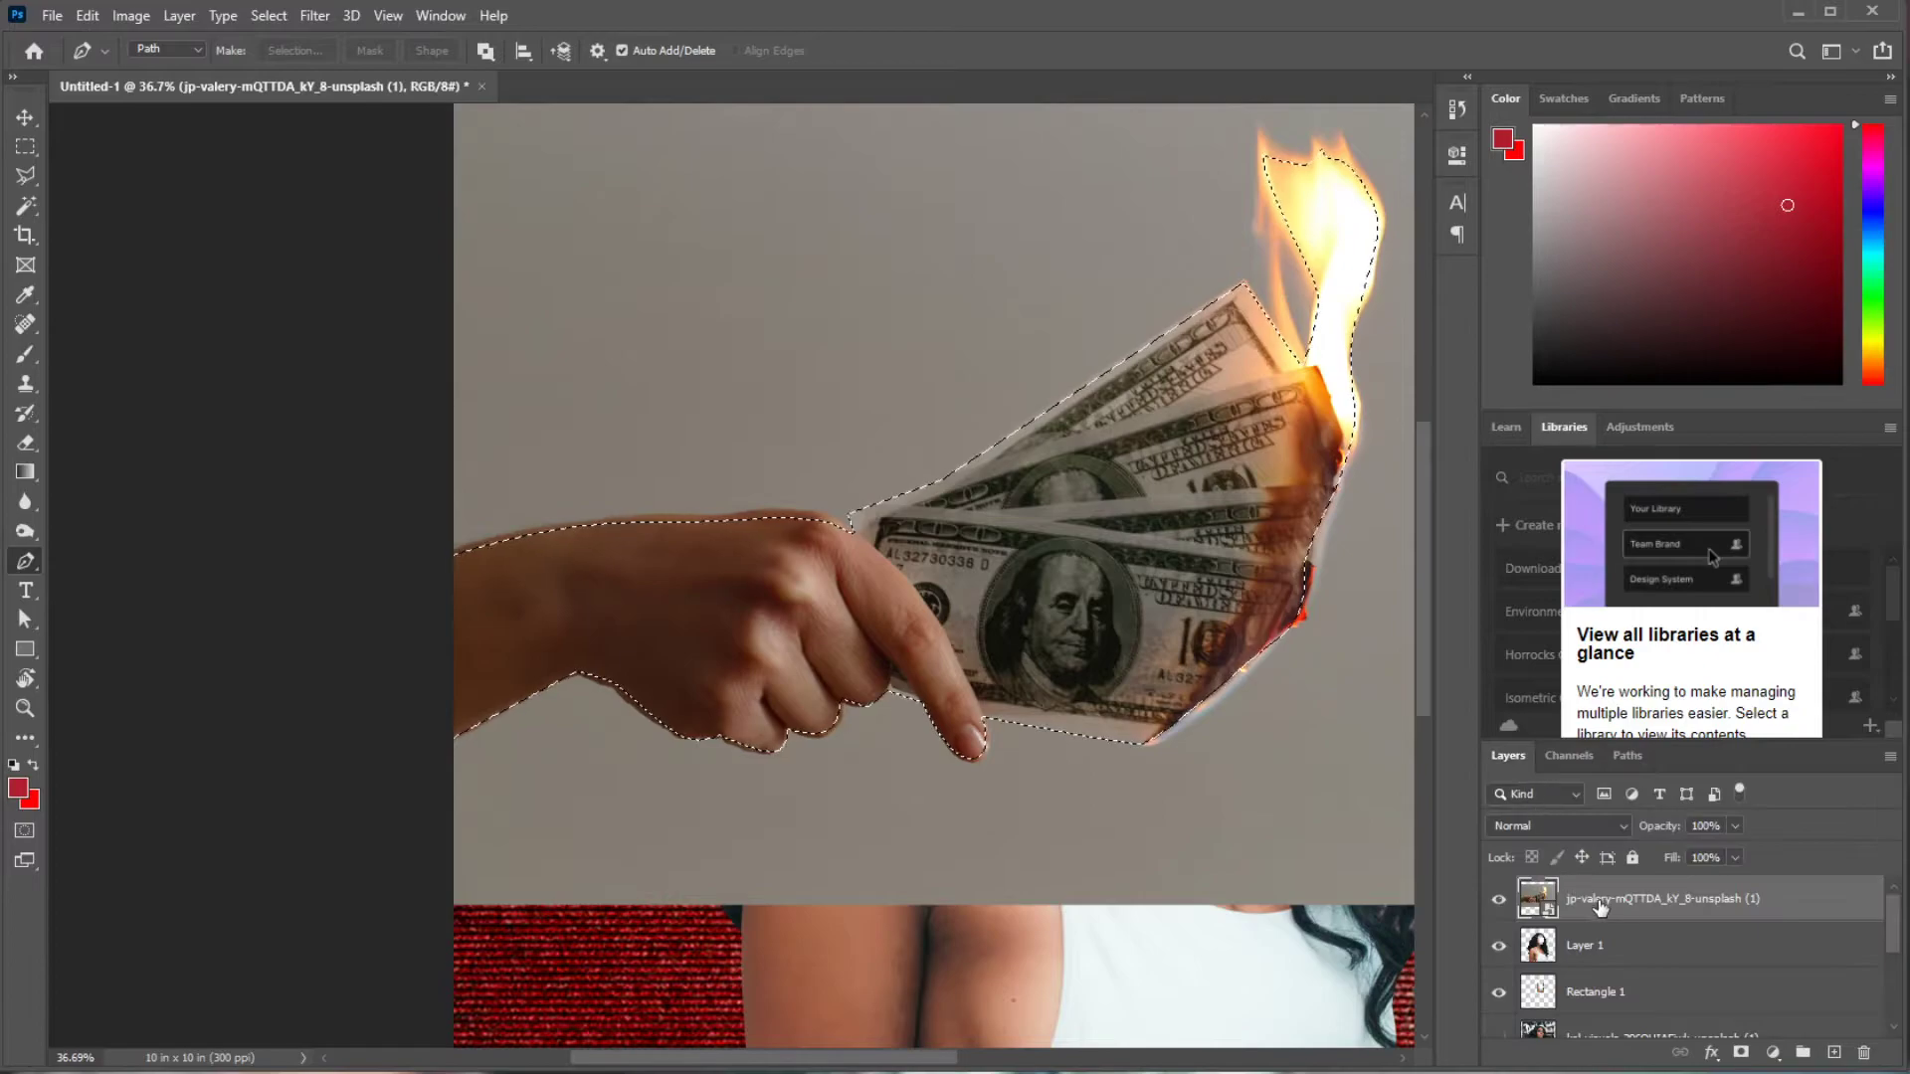
key("ctrl+j")
left_click(1499, 945)
- Move the cut-out hand on Layer 2 over the woman's face opening
key("z")
scroll(1039, 608, "down", 5)
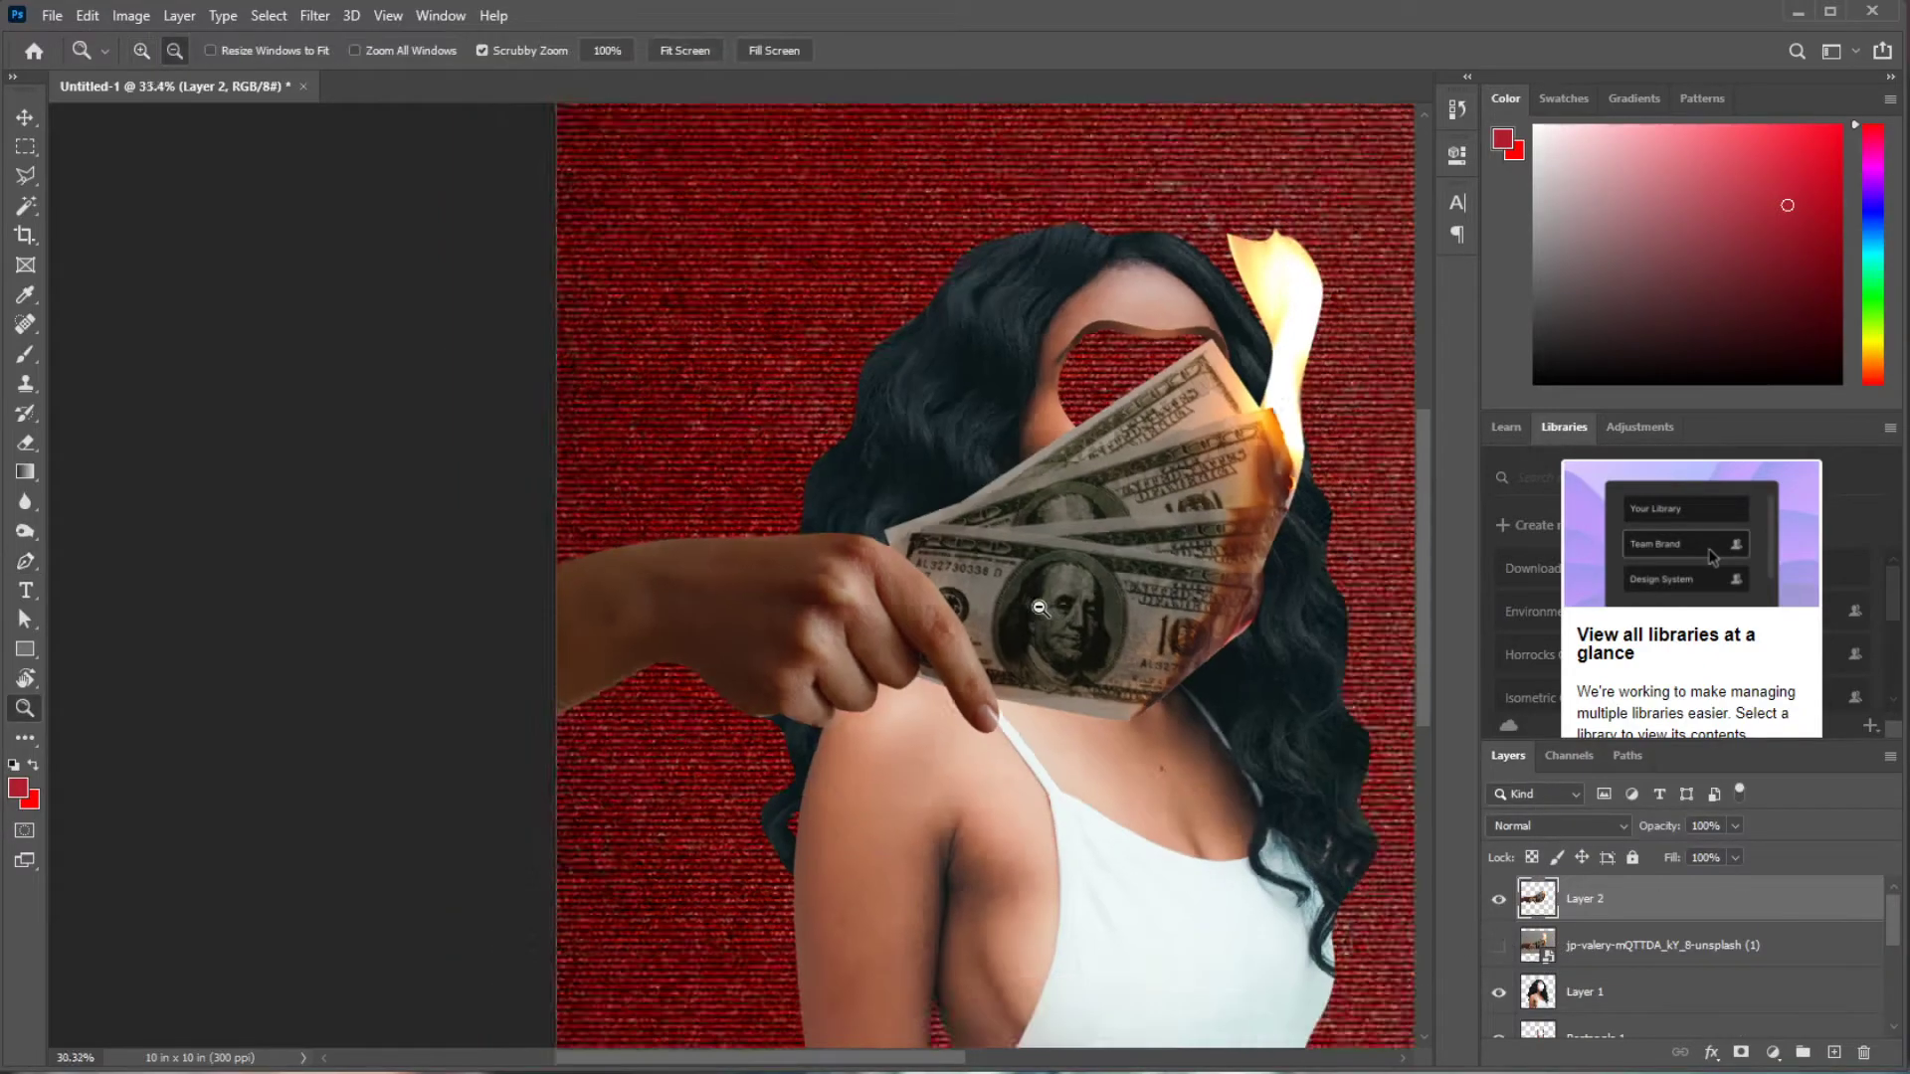
key("v")
mouse_move(577, 571)
left_mouse_down()
mouse_move(696, 441)
mouse_move(778, 452)
left_mouse_up()
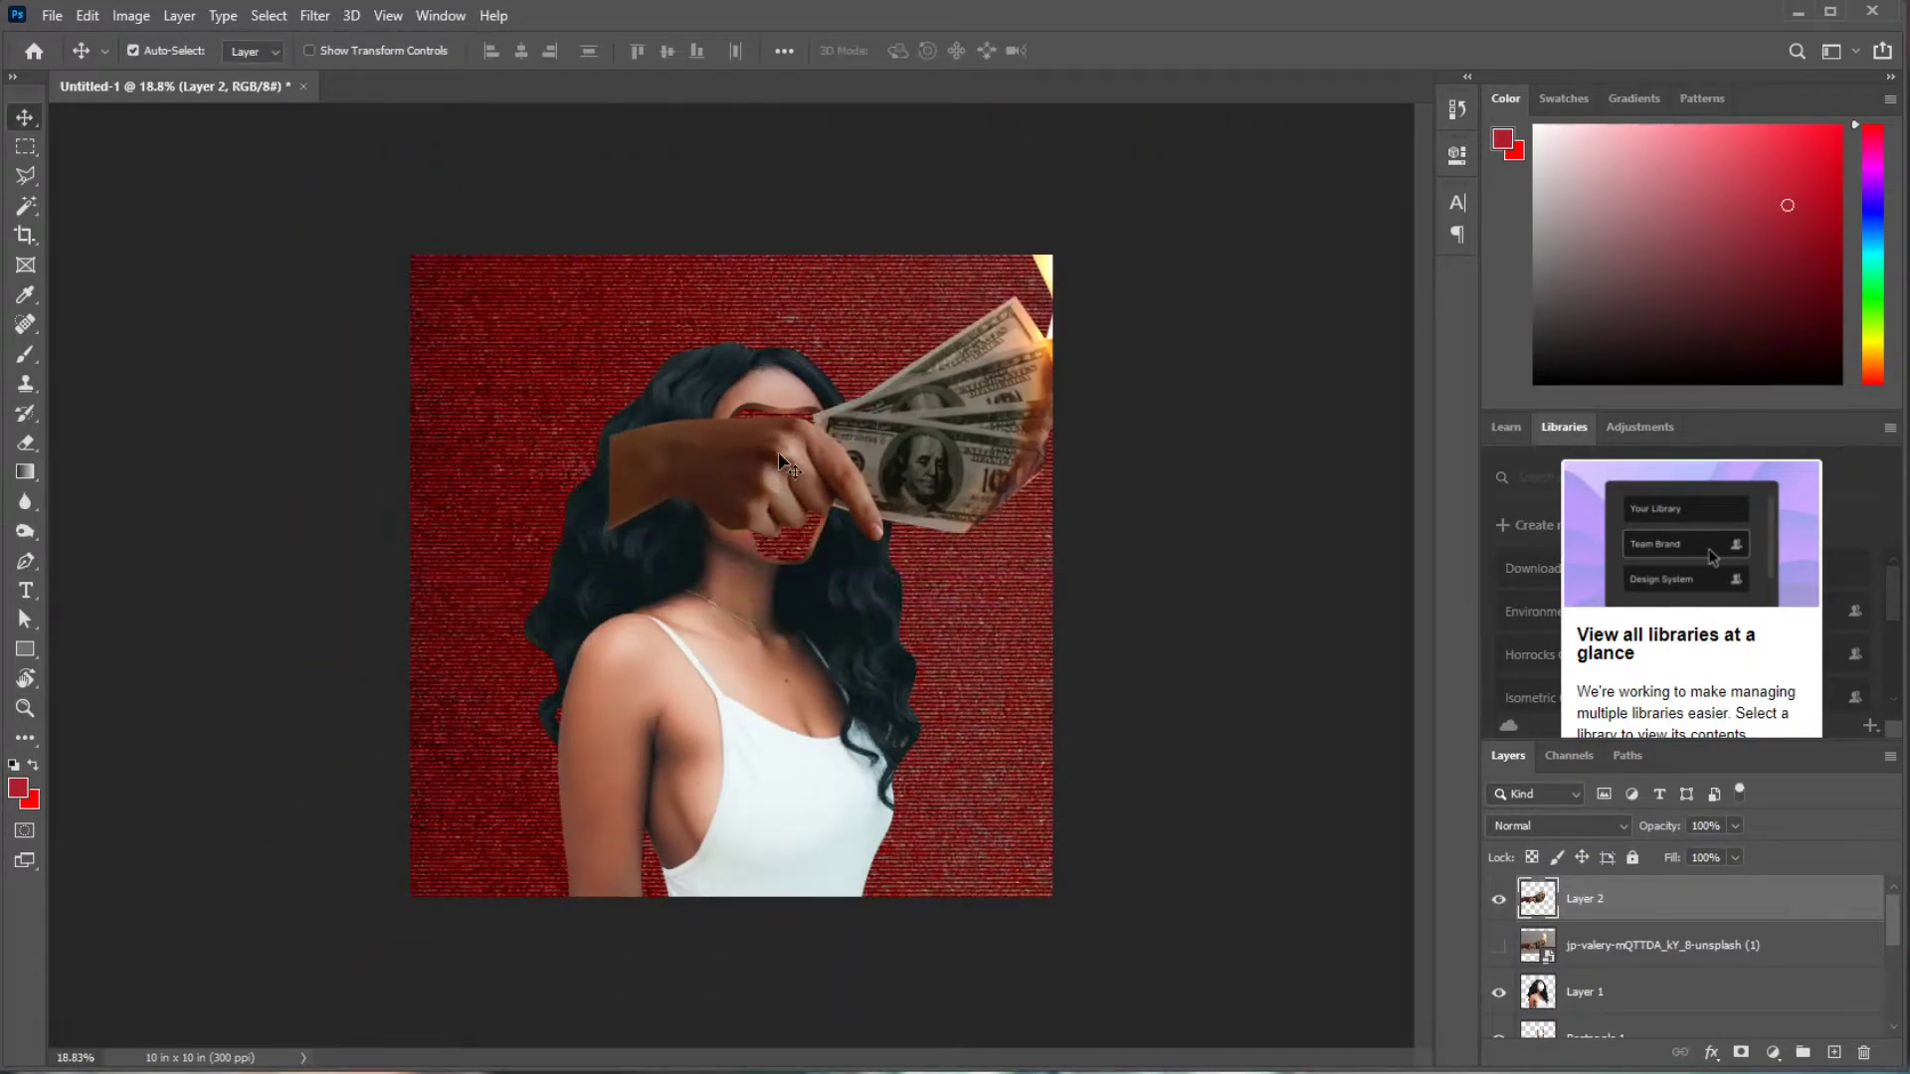
key("ctrl+t")
key("Return")
- Scale the hand on Layer 2 to about 54.15% and position it reaching out of the face opening
left_click(97, 6)
mouse_move(165, 517)
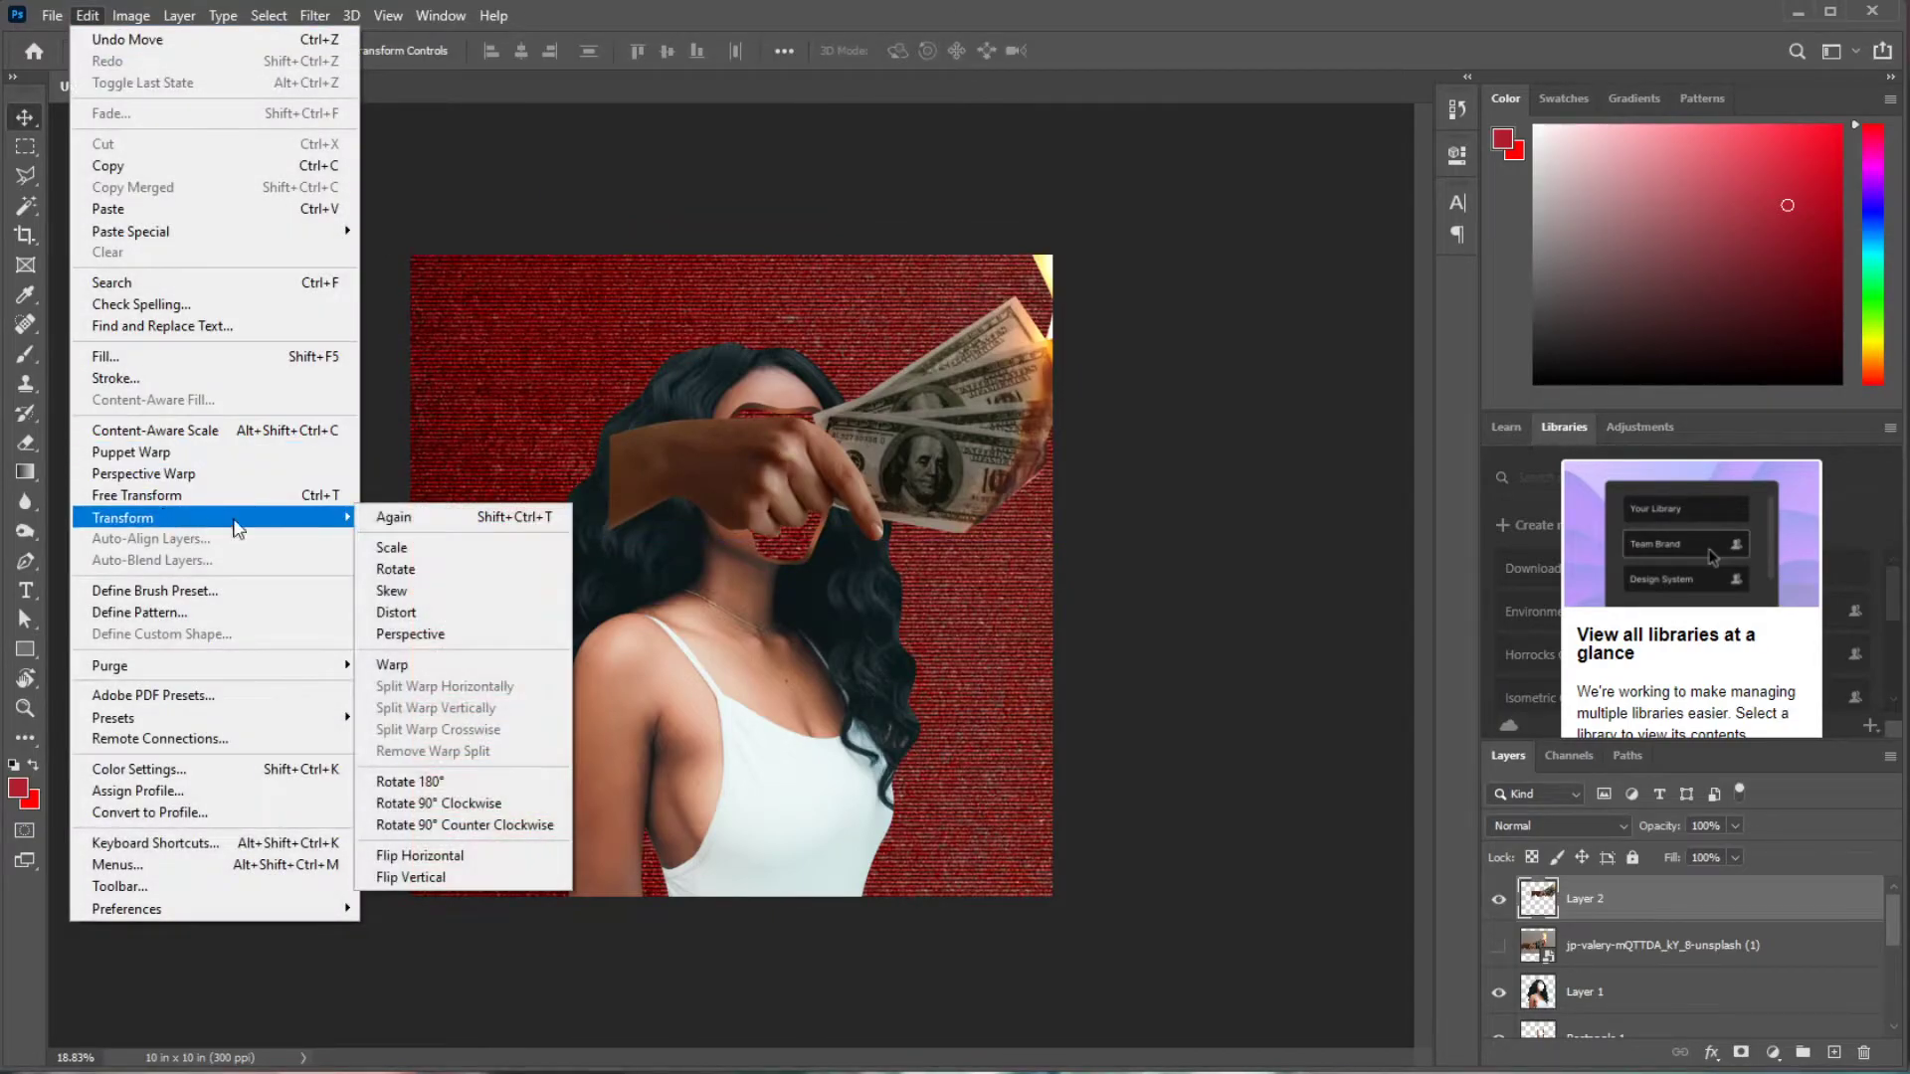
left_click(392, 548)
left_click_drag(1087, 218, 944, 319)
left_click_drag(892, 445, 984, 427)
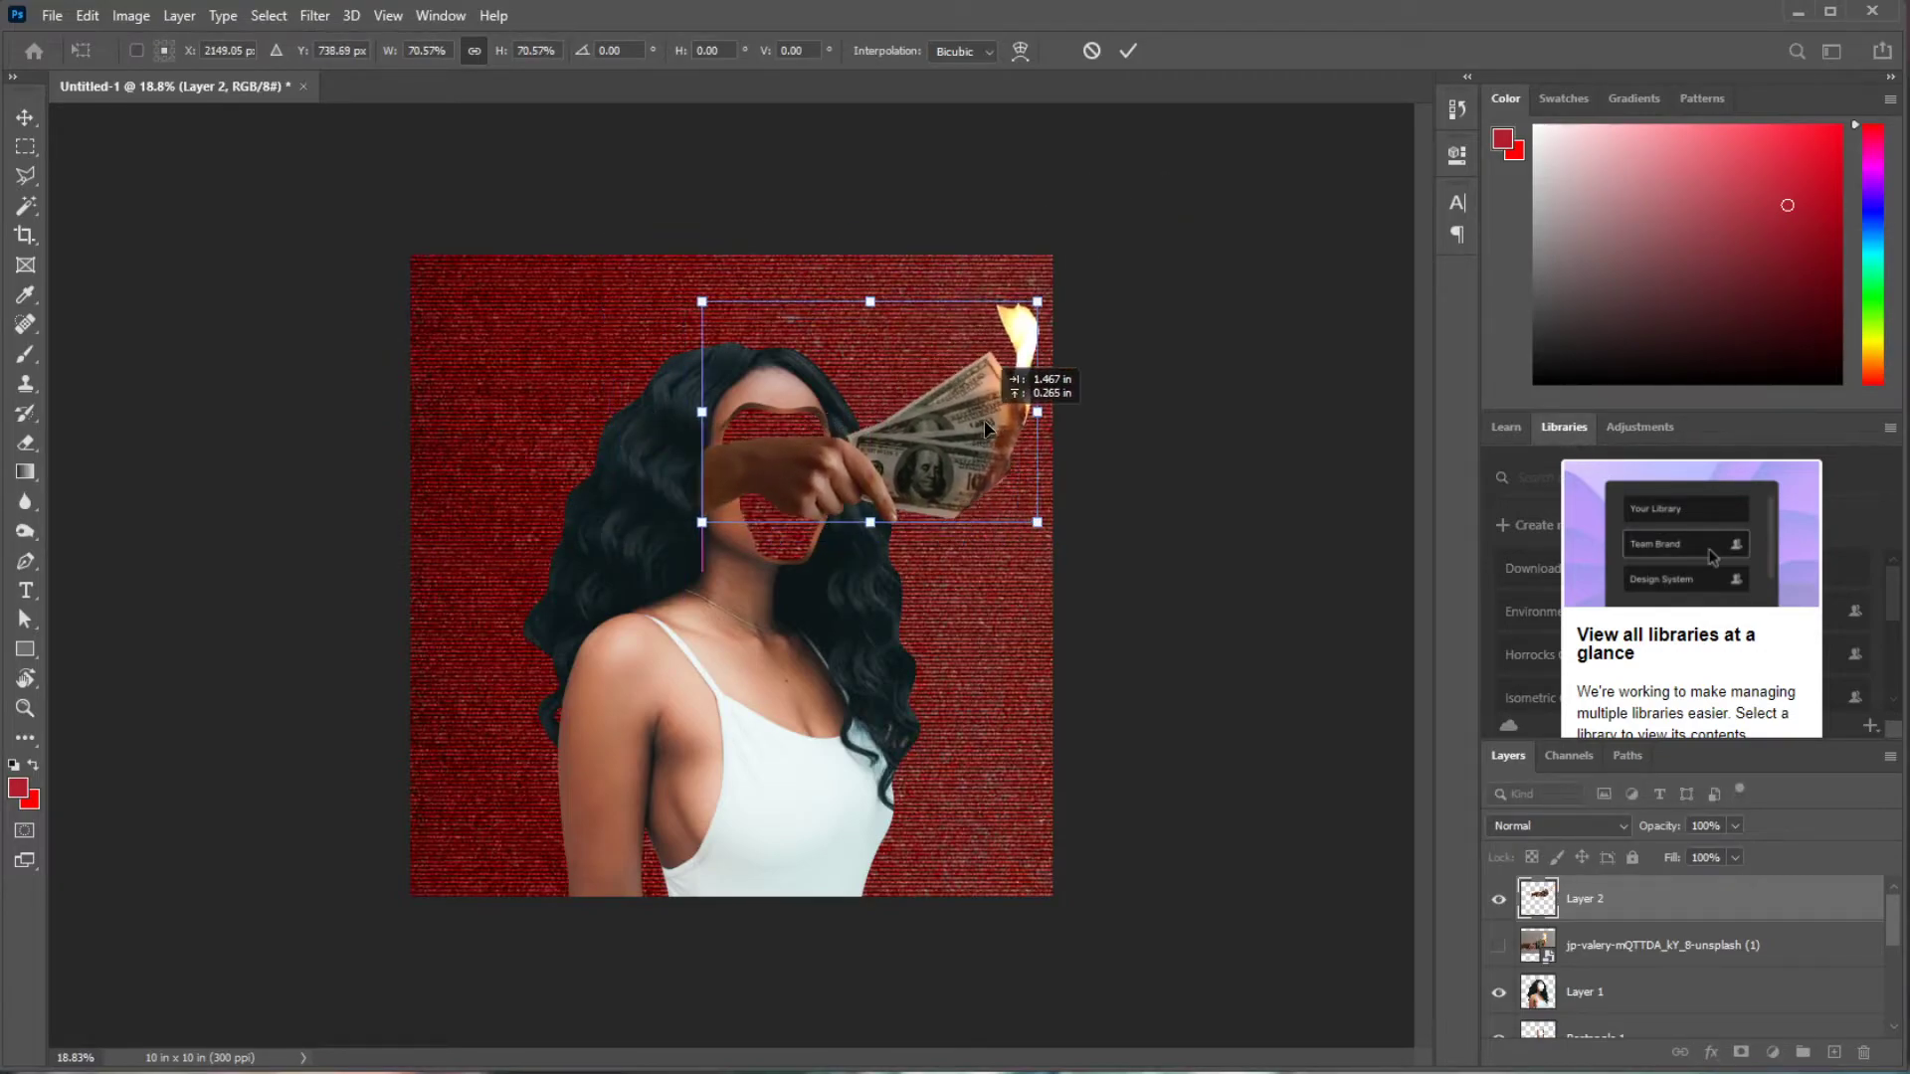
left_click_drag(1038, 302, 959, 353)
left_click_drag(905, 463, 922, 464)
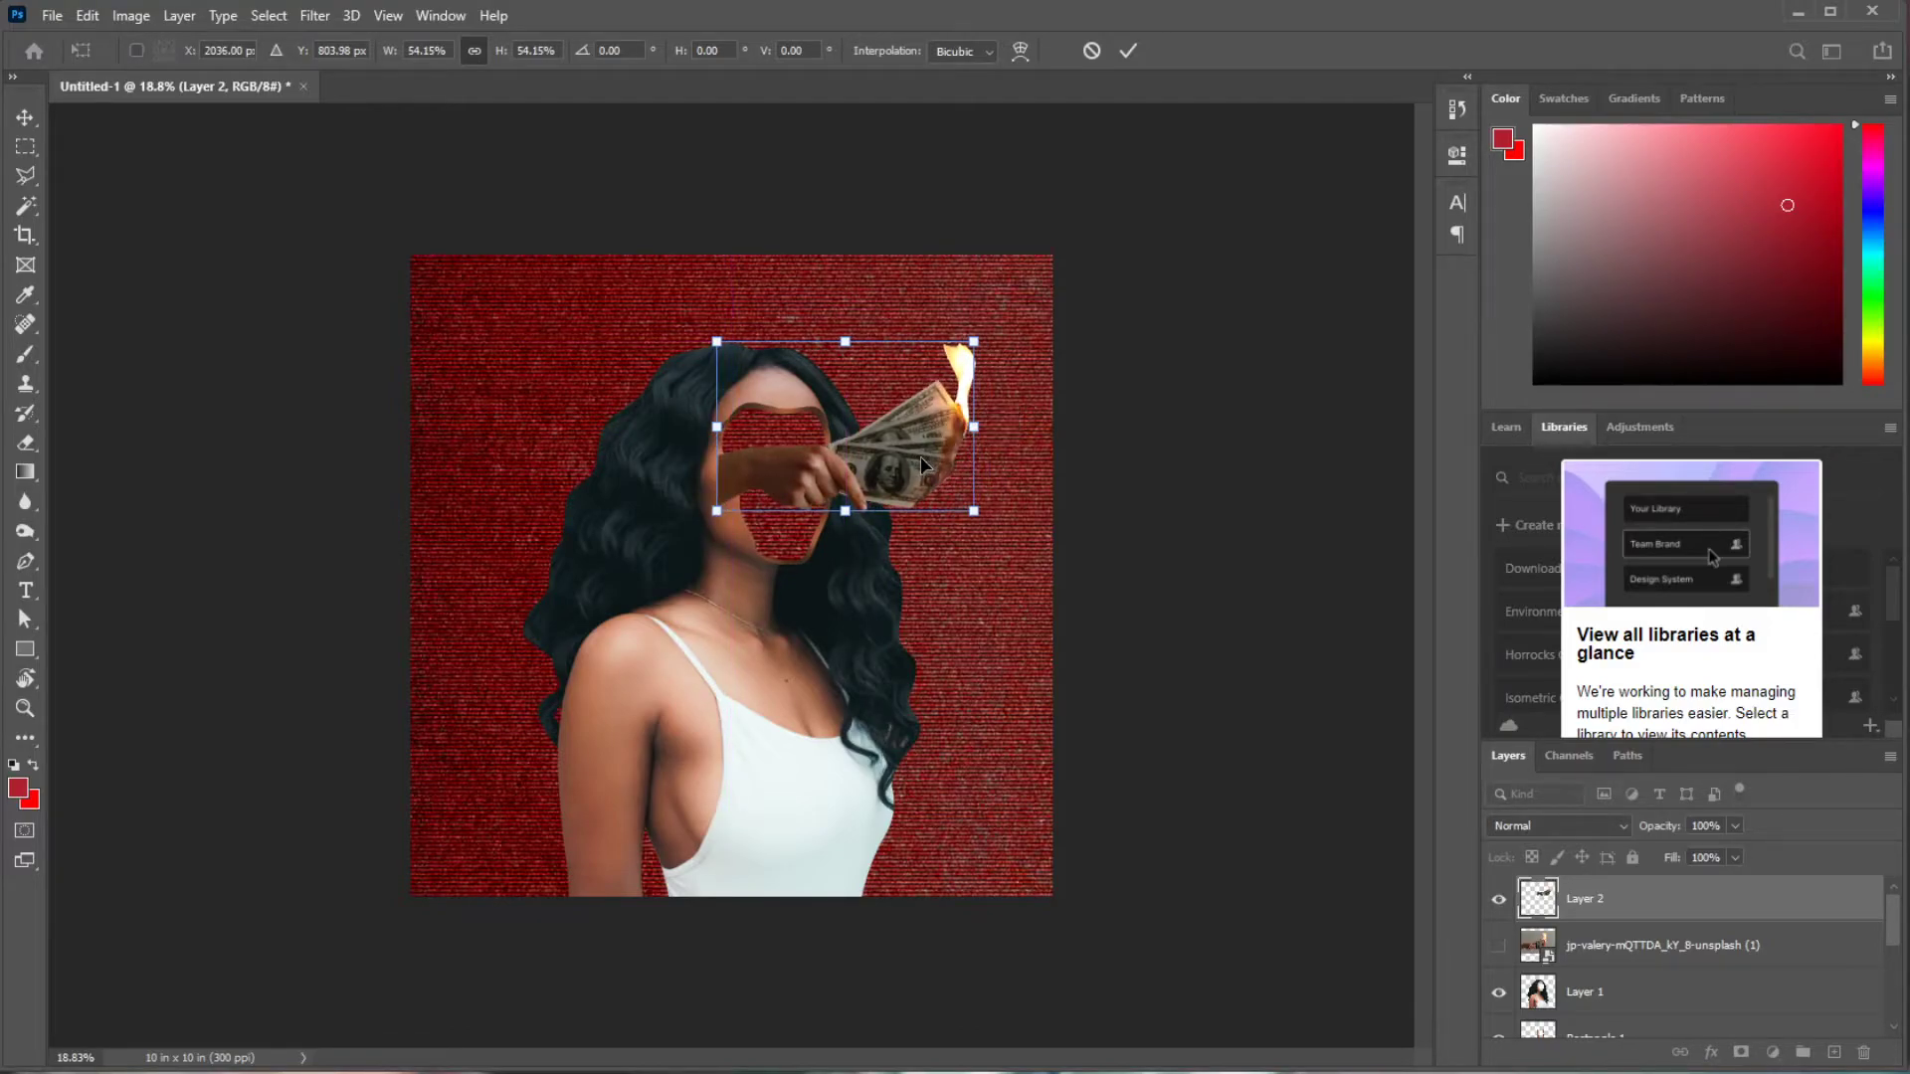
key("Return")
- Duplicate Layer 2 and move the original Layer 2 below Layer 1
key("z")
left_click_drag(886, 482, 951, 491)
key("v")
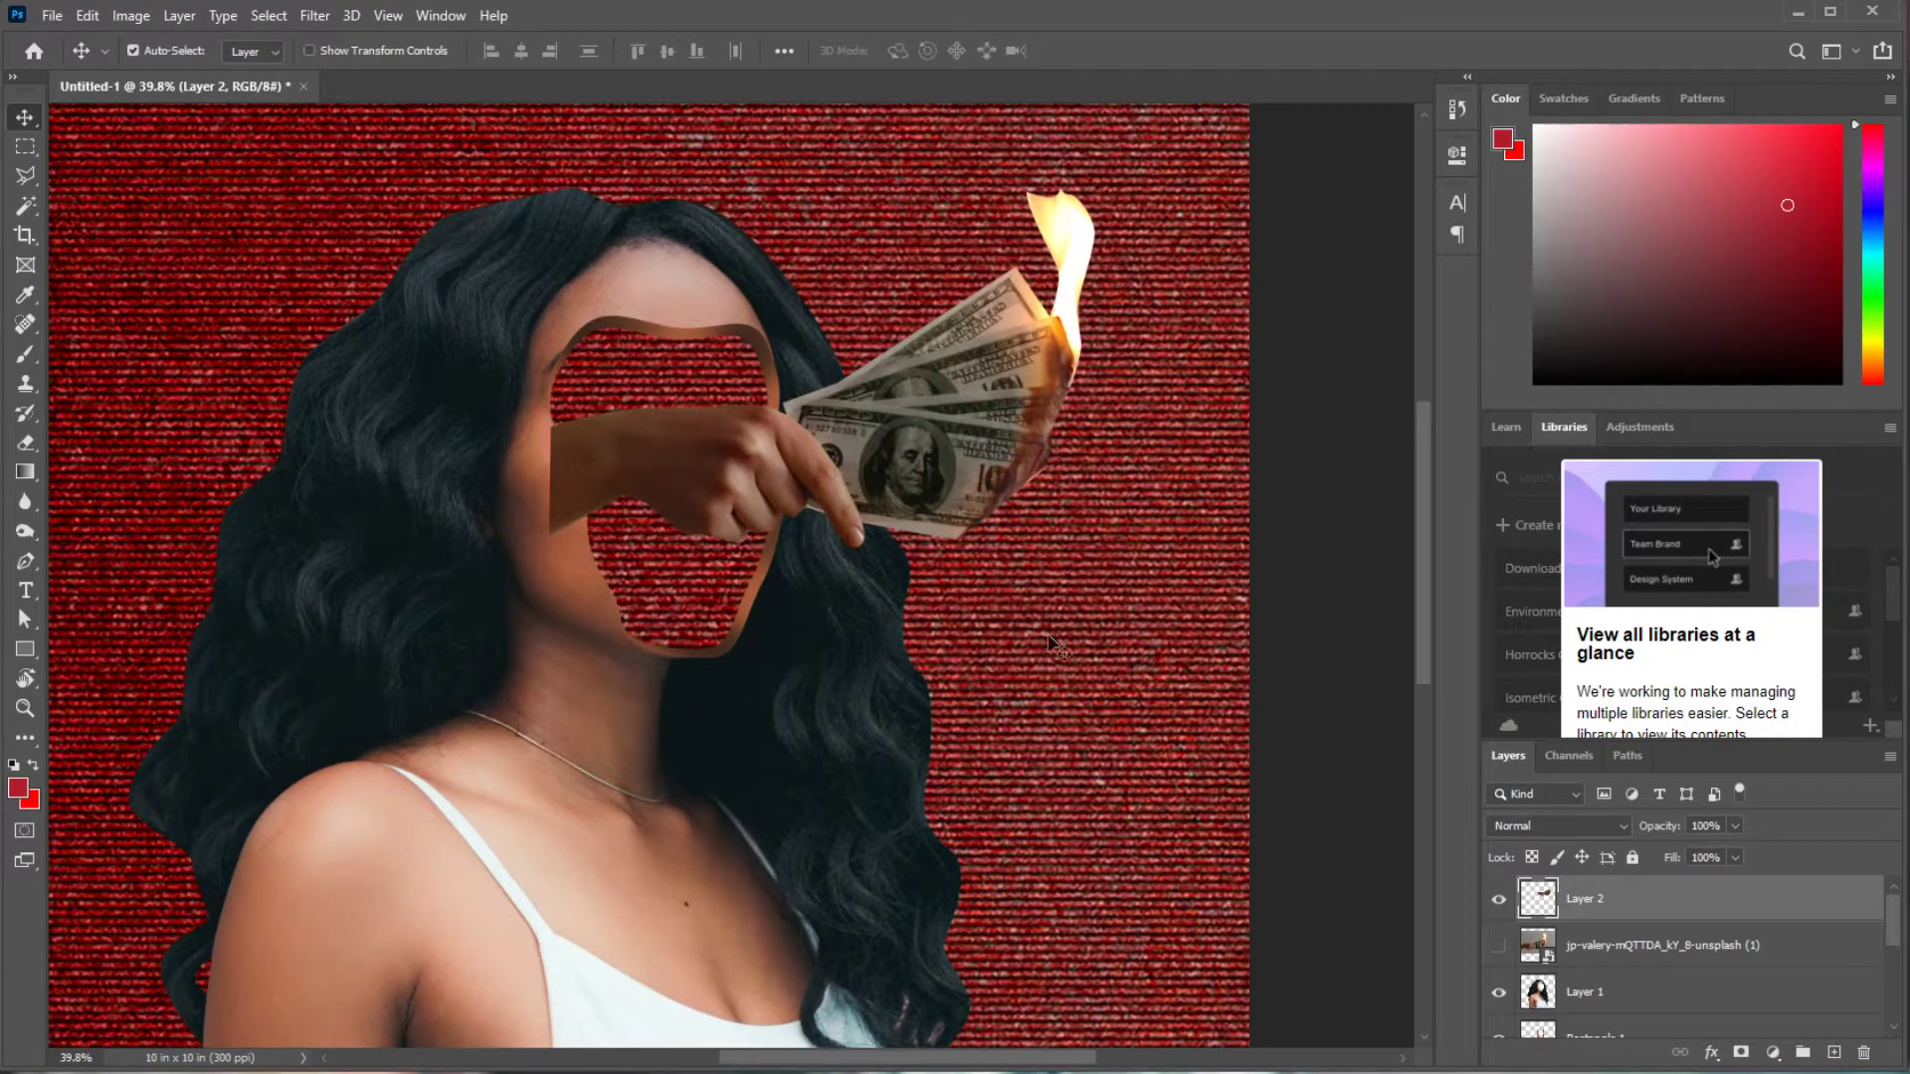
left_click_drag(1660, 911, 1833, 1052)
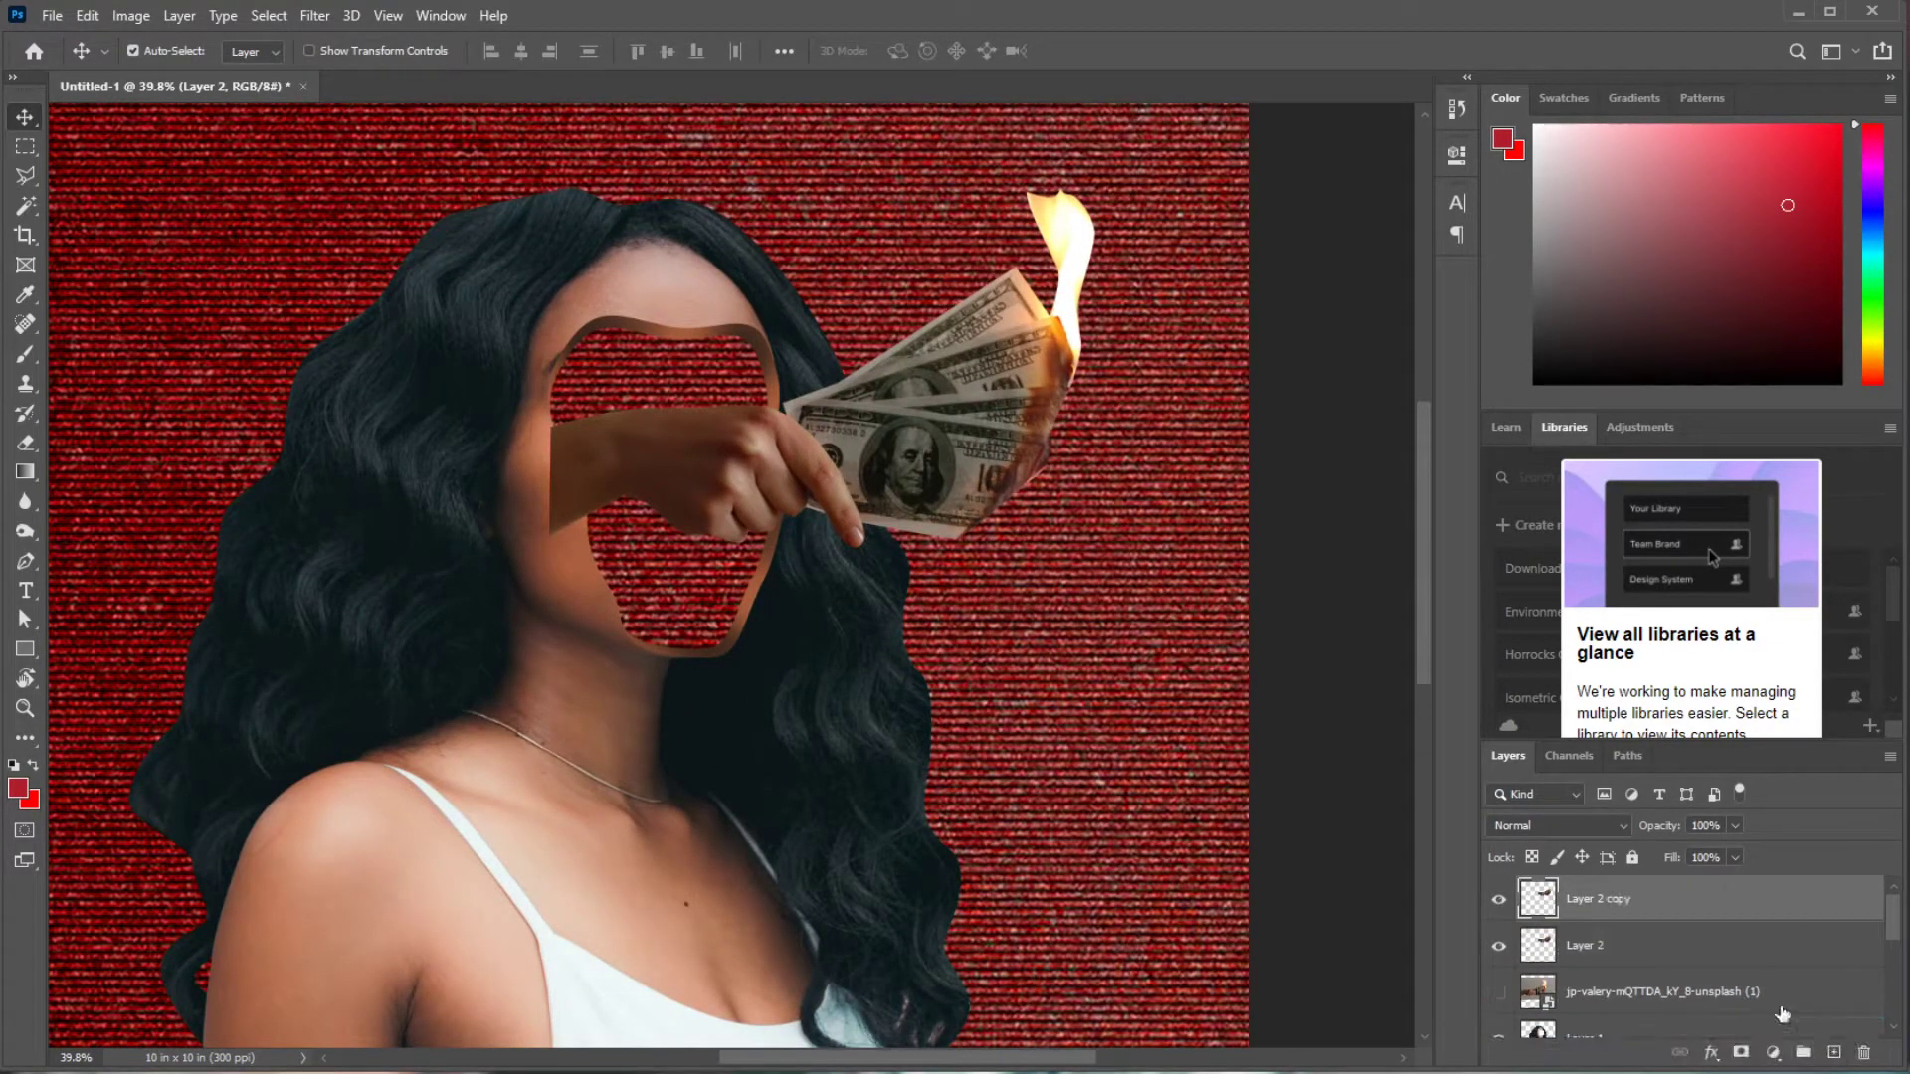
left_click_drag(1652, 947, 1627, 977)
- Delete the hidden jp-valery burning-money photo layer and select Layer 2
scroll(1609, 932, "up", 1)
left_click(1608, 932)
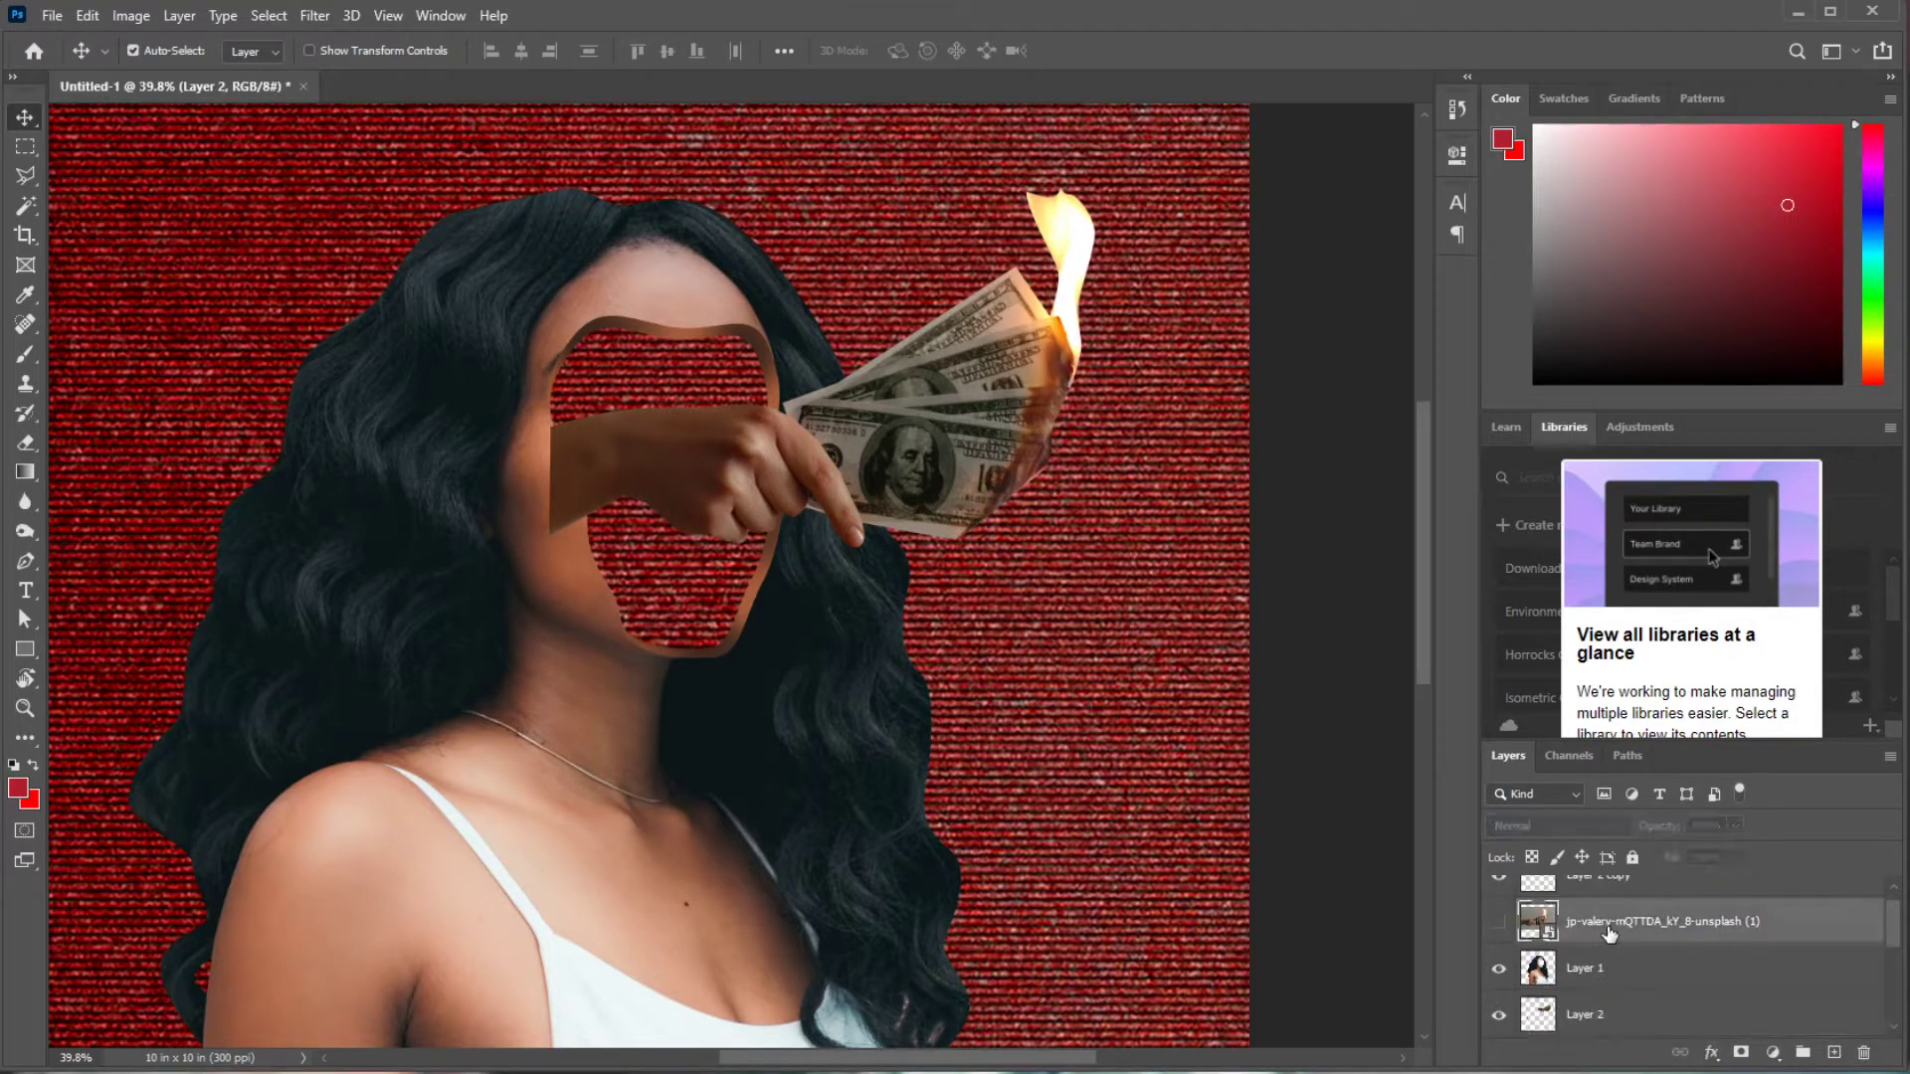
key("Delete")
left_click(1598, 962)
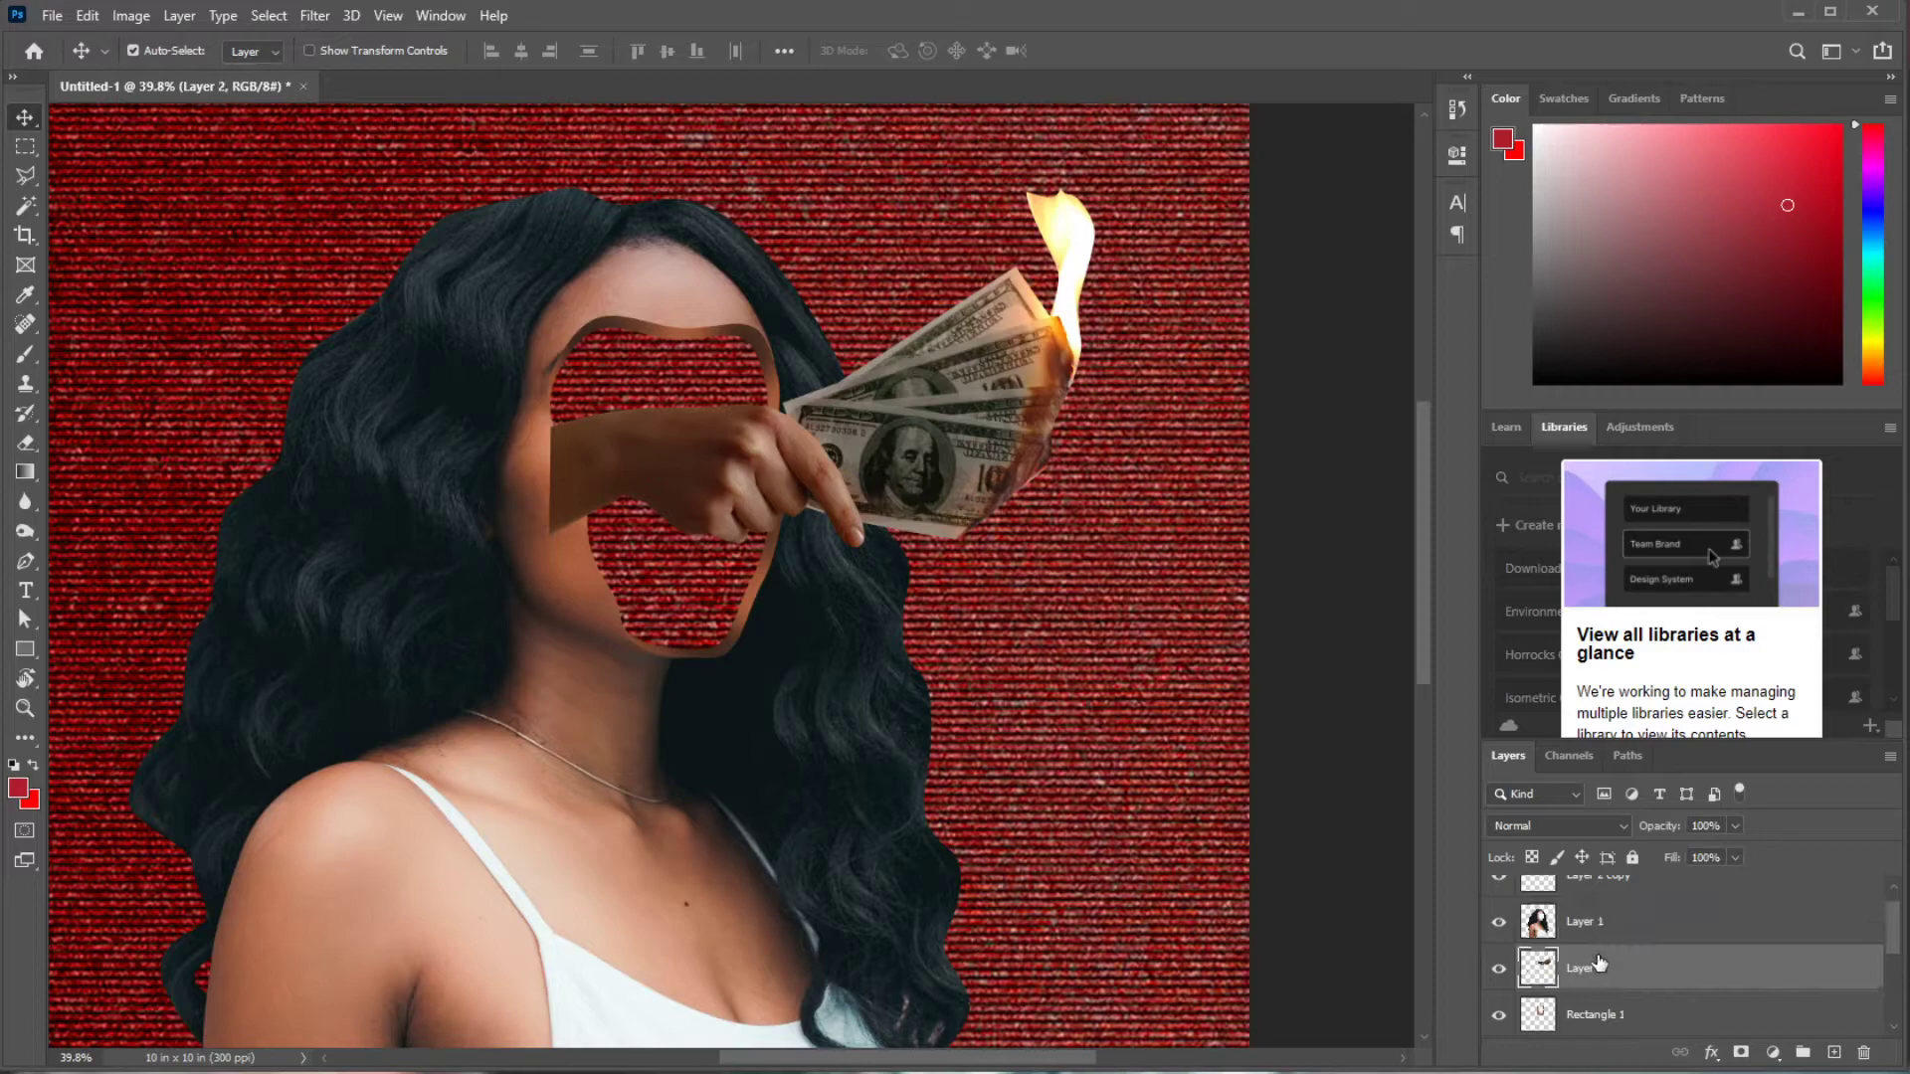
- Erase the end of the arm overlapping the cheek on Layer 2 copy with the soft 250 px Eraser
scroll(1591, 905, "up", 1)
left_click(1574, 899)
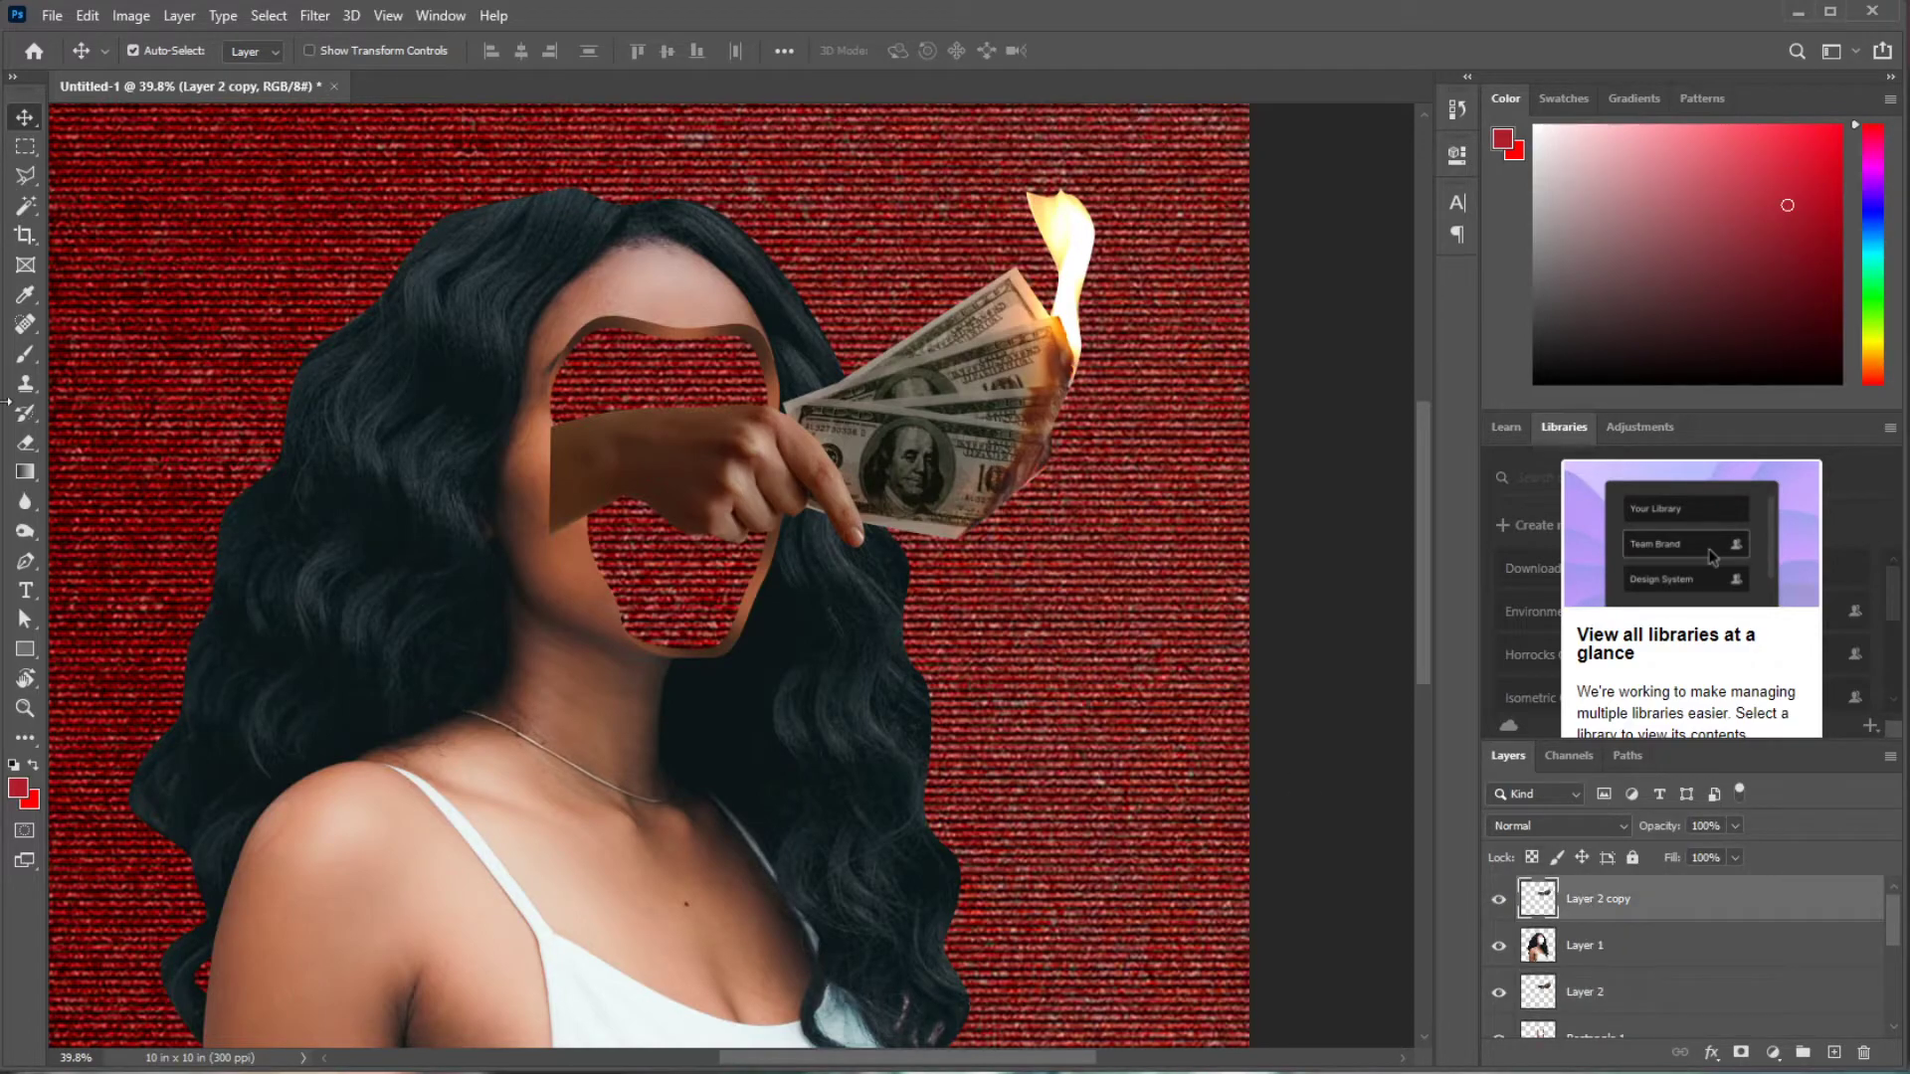
left_click(25, 443)
mouse_move(556, 539)
left_mouse_down()
mouse_move(484, 411)
mouse_move(568, 518)
mouse_move(547, 427)
mouse_move(571, 524)
mouse_move(598, 419)
left_mouse_up()
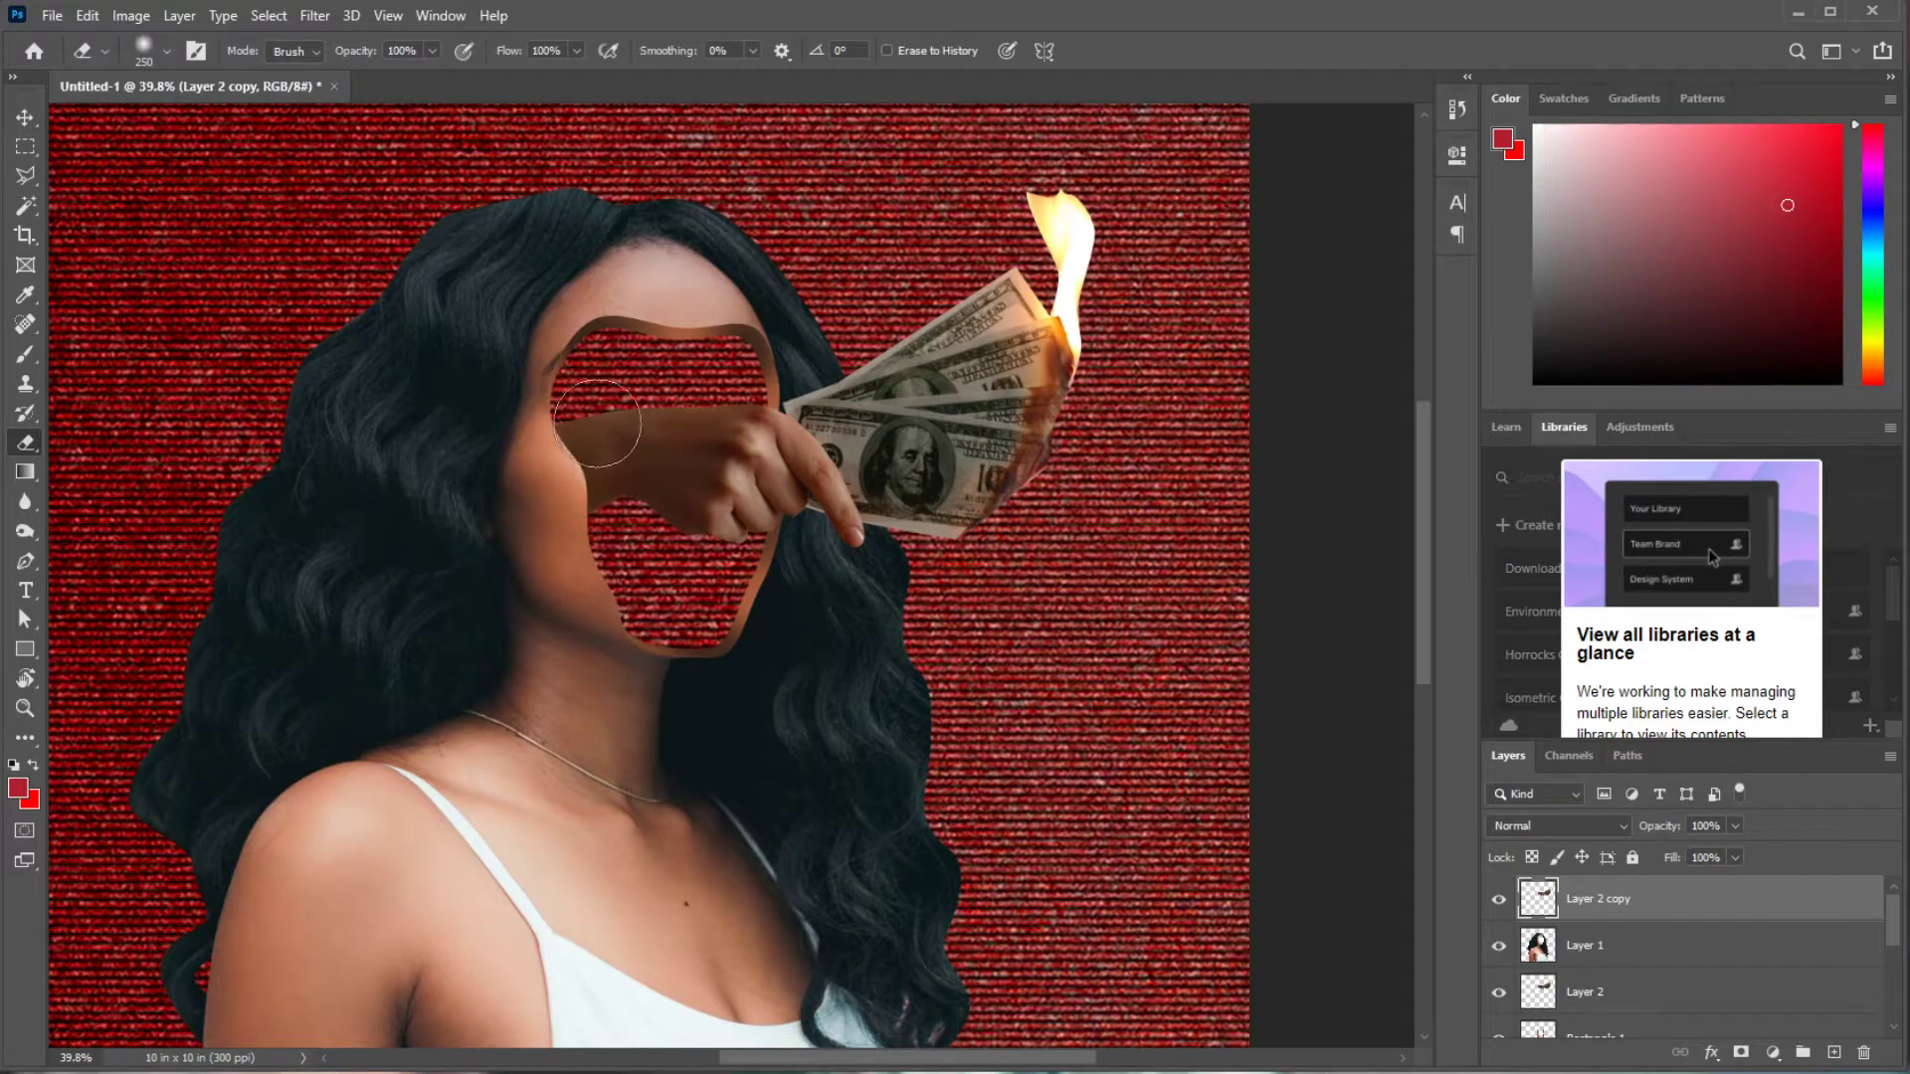
- Select Layer 2 and enlarge the Burn tool's brush to 400 px
left_click(1592, 995)
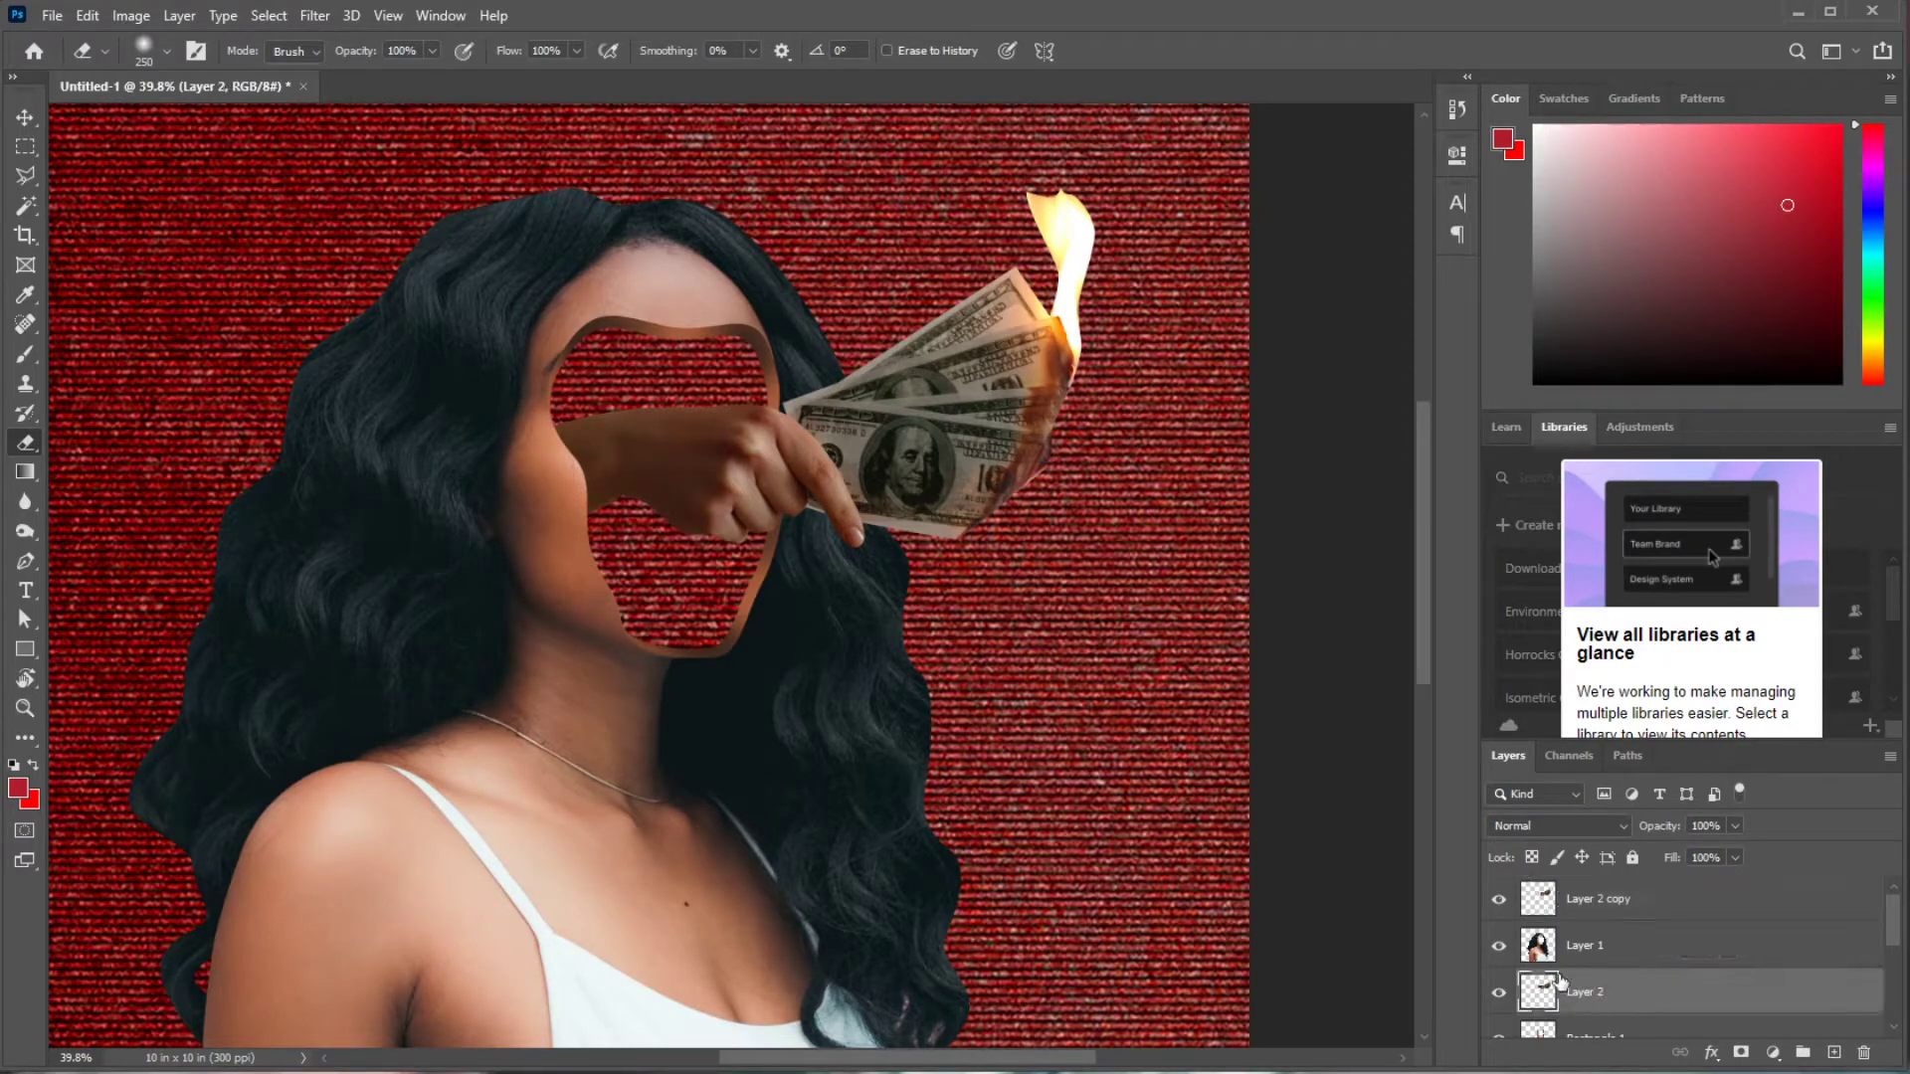
left_click(26, 531)
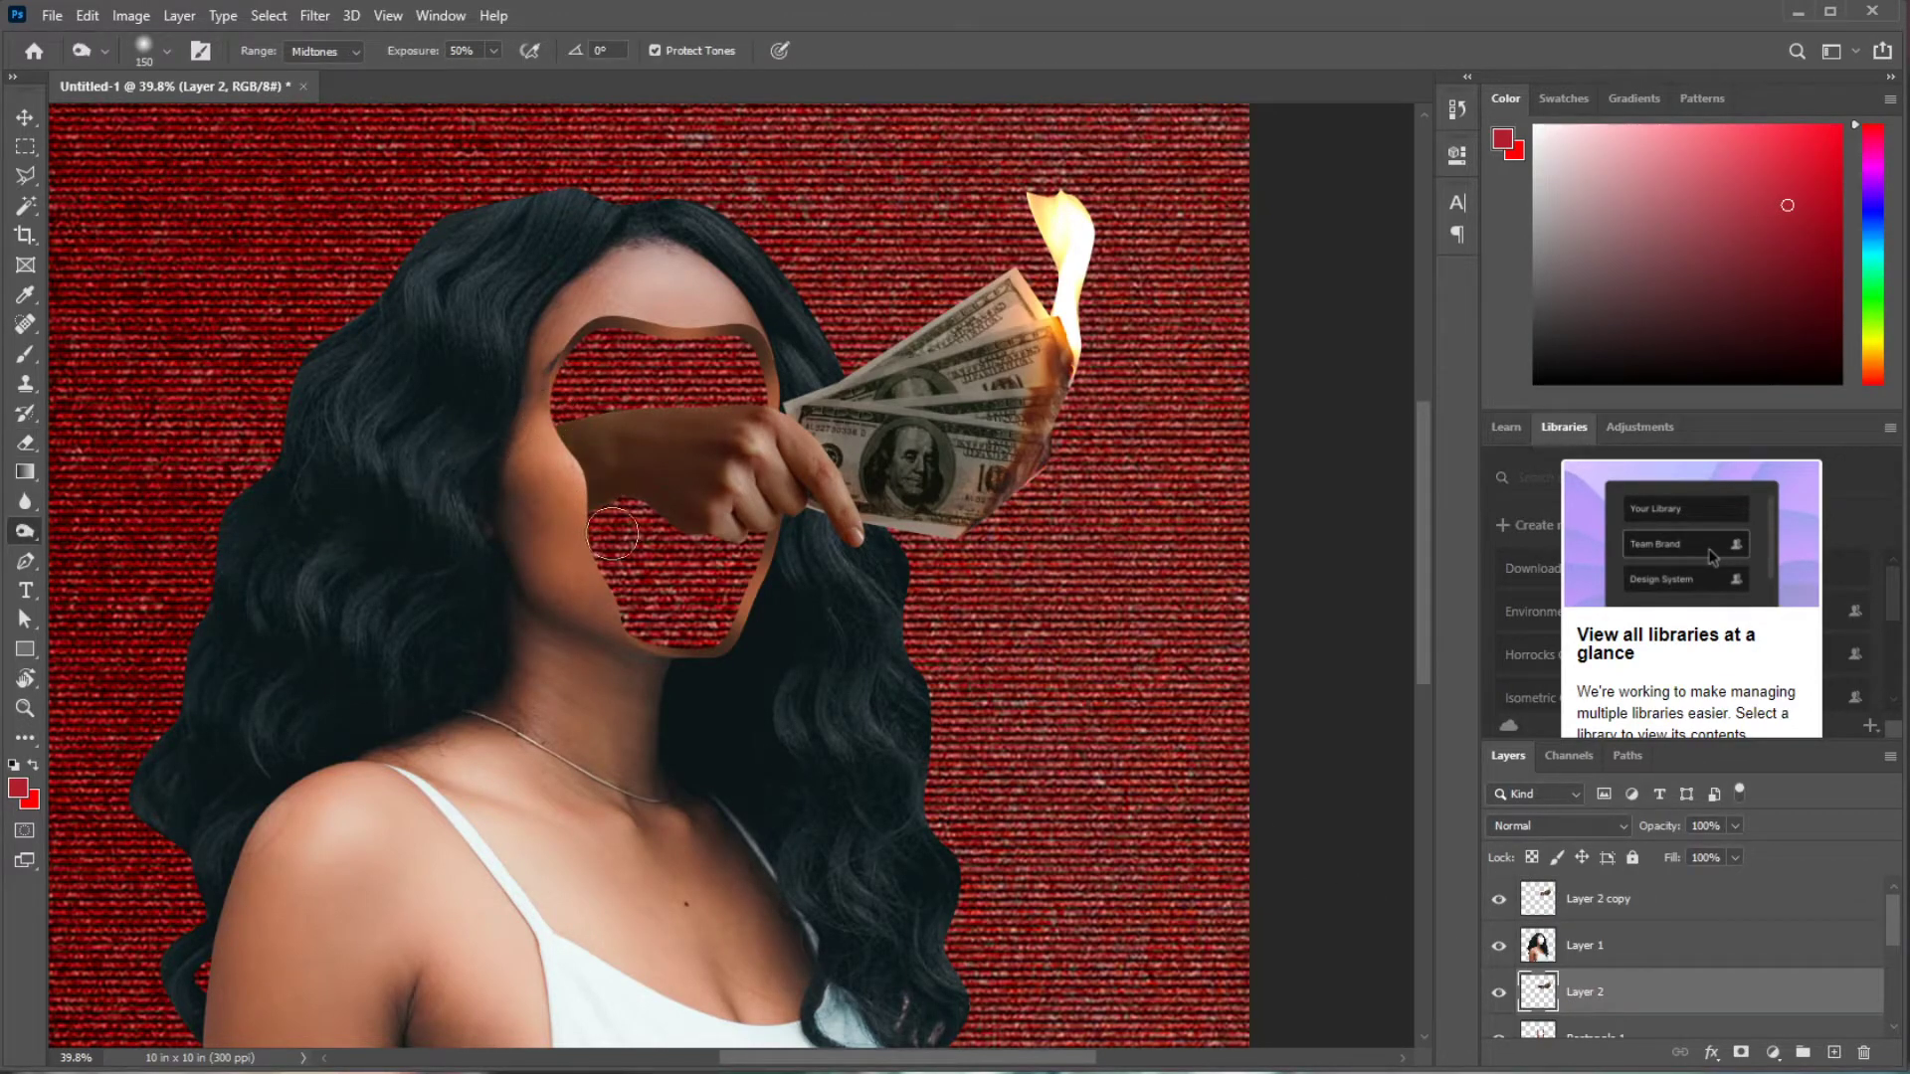
key("bracketright")
key("bracketright")
key("bracketright")
key("bracketright")
key("bracketright")
- Draw a rectangle about 556 by 785 px behind the face opening, directly above the hidden kai-visuals layer
left_click(25, 117)
scroll(1702, 1034, "down", 1)
left_click(1634, 995)
scroll(1634, 1005, "down", 1)
left_click(1624, 1009)
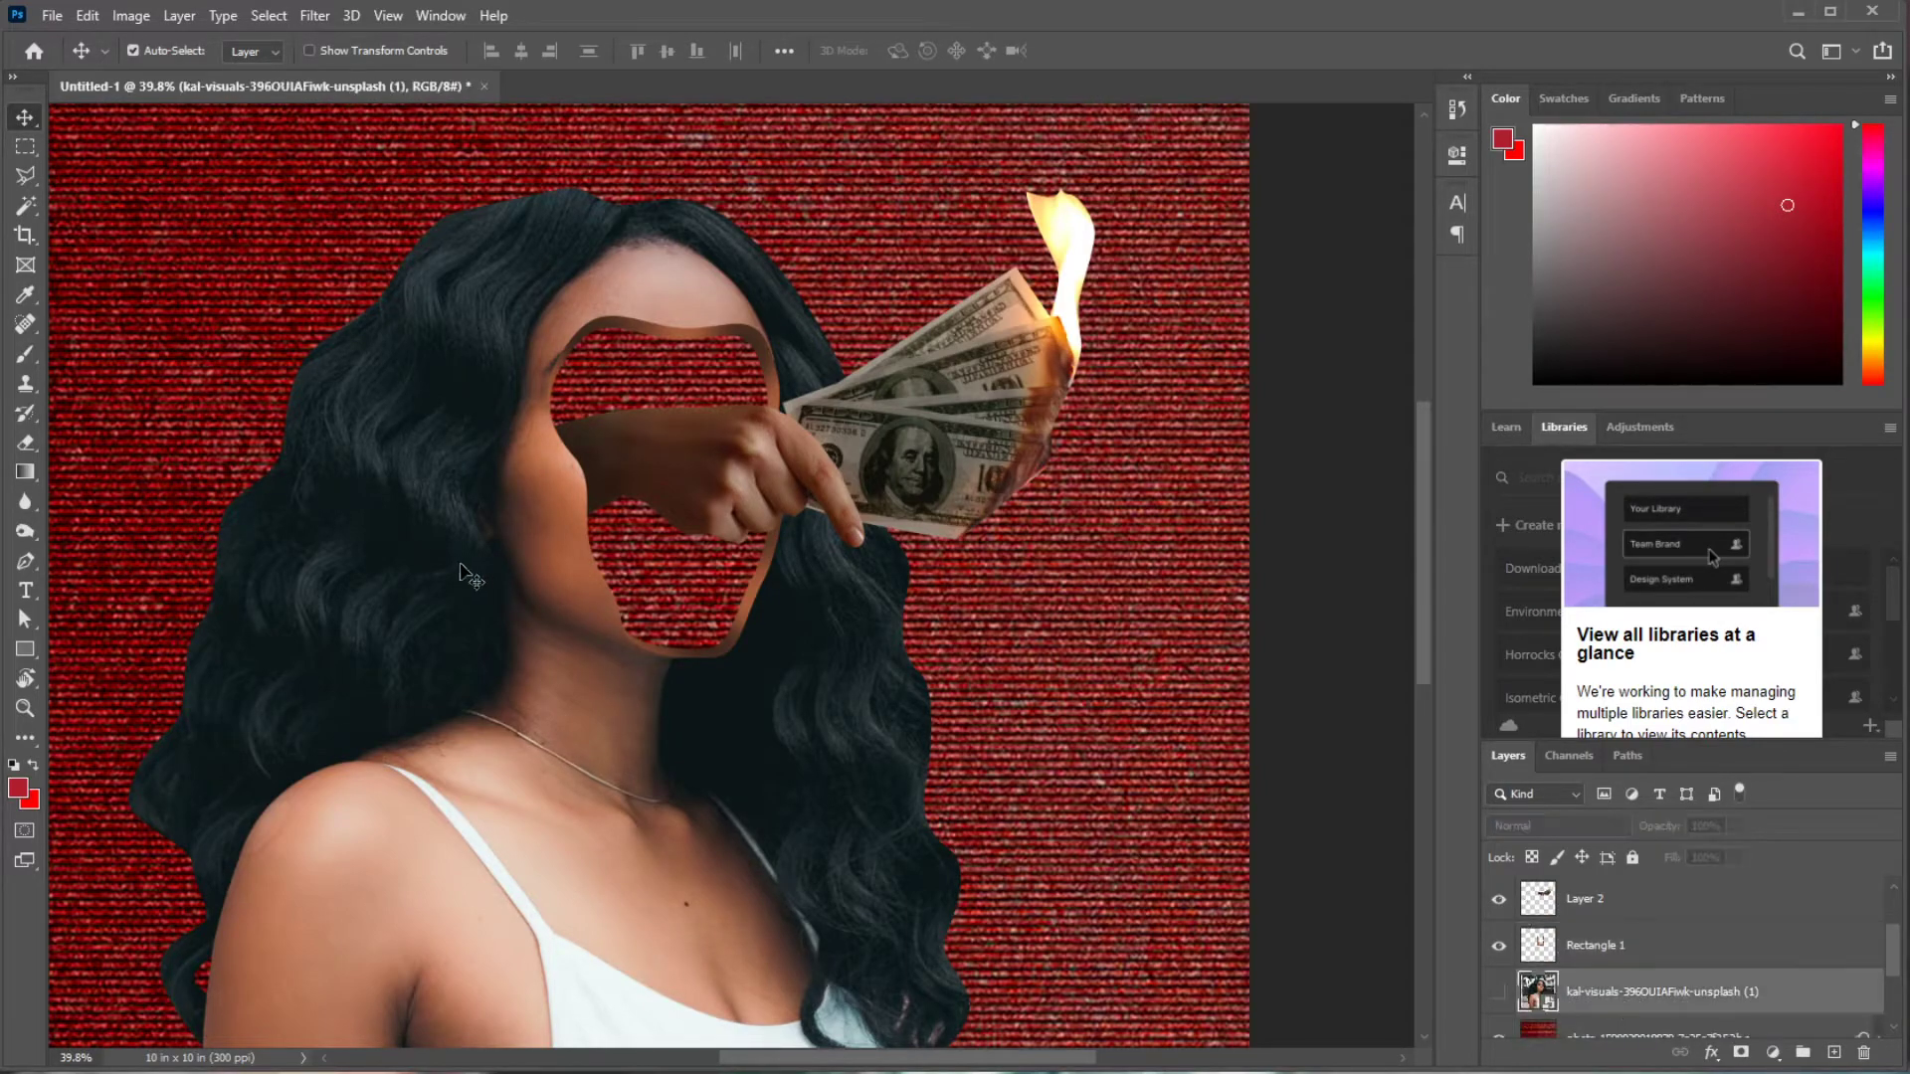
left_click(25, 649)
left_click_drag(532, 310, 784, 665)
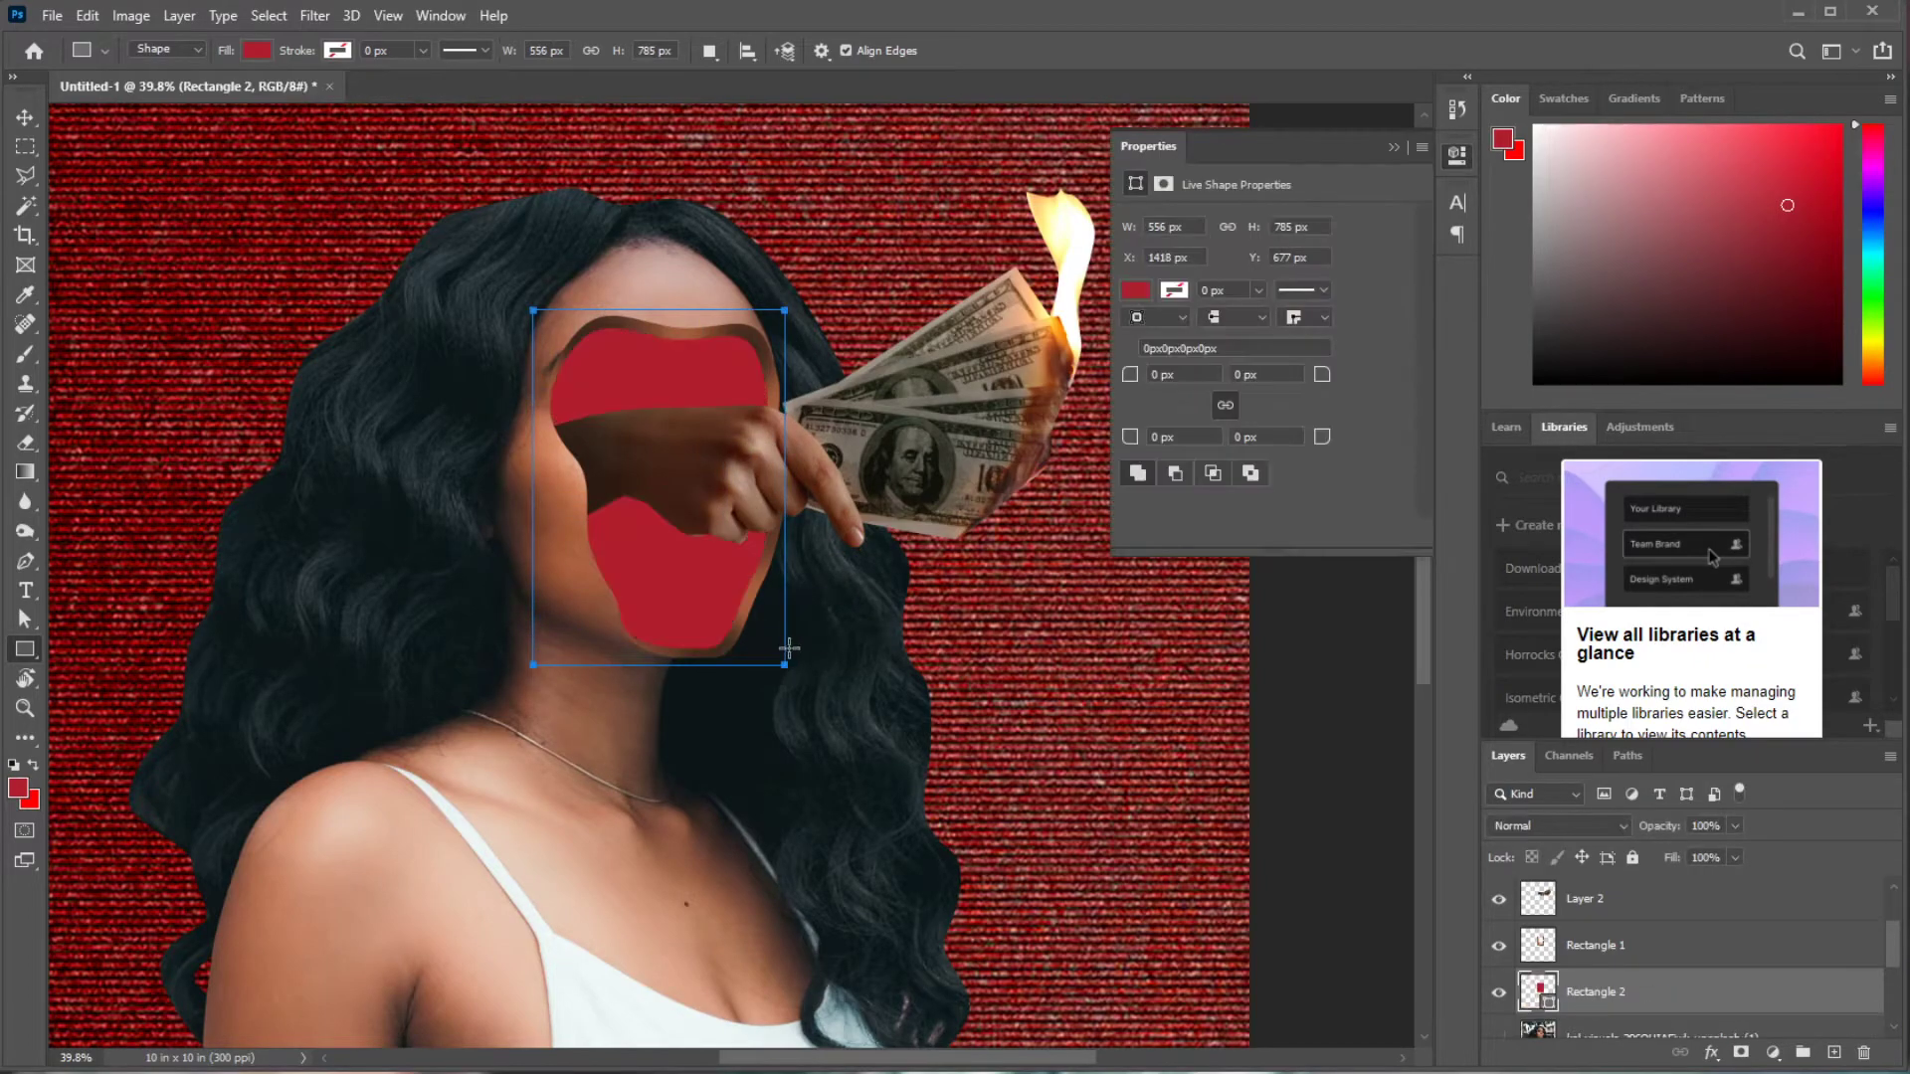
- Recolor the rectangle behind the face with dark brown 1a120d, starting from a shade sampled beside the face opening
double_click(1547, 1007)
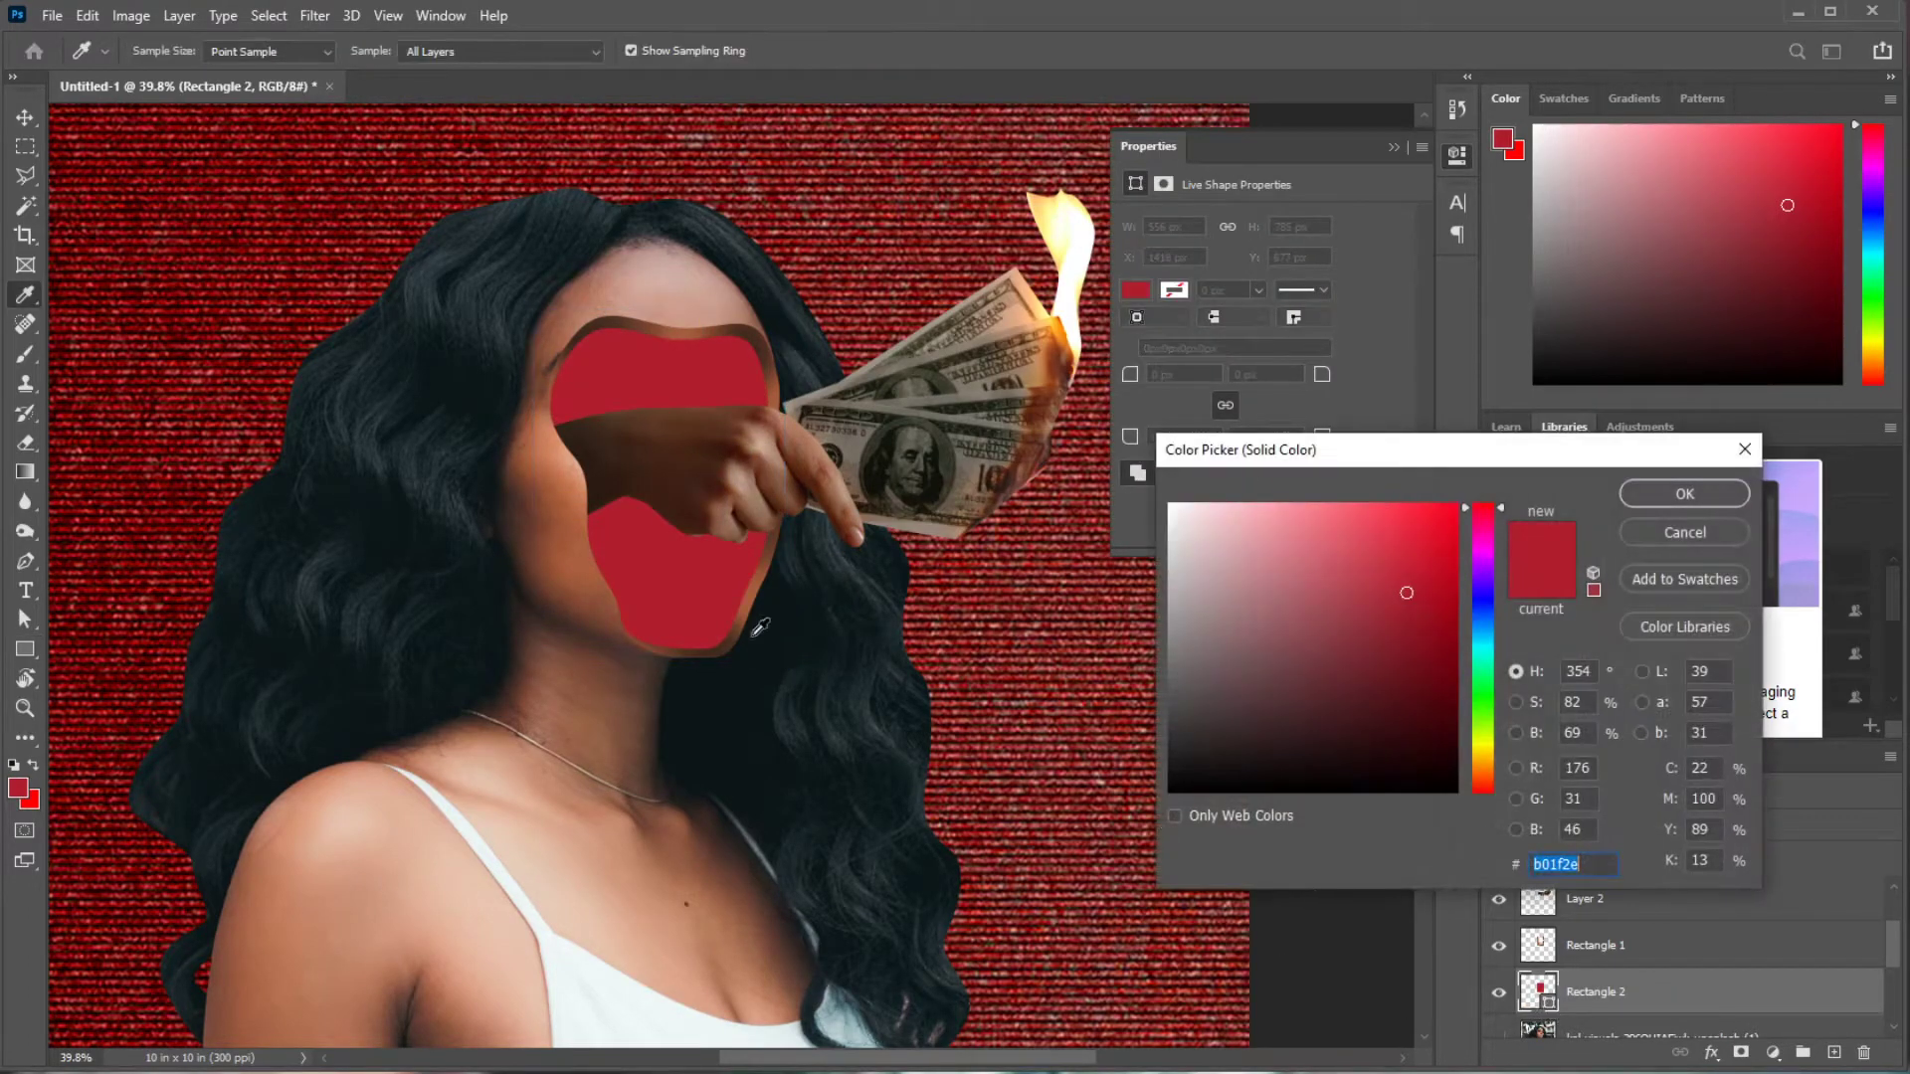
left_click(568, 420)
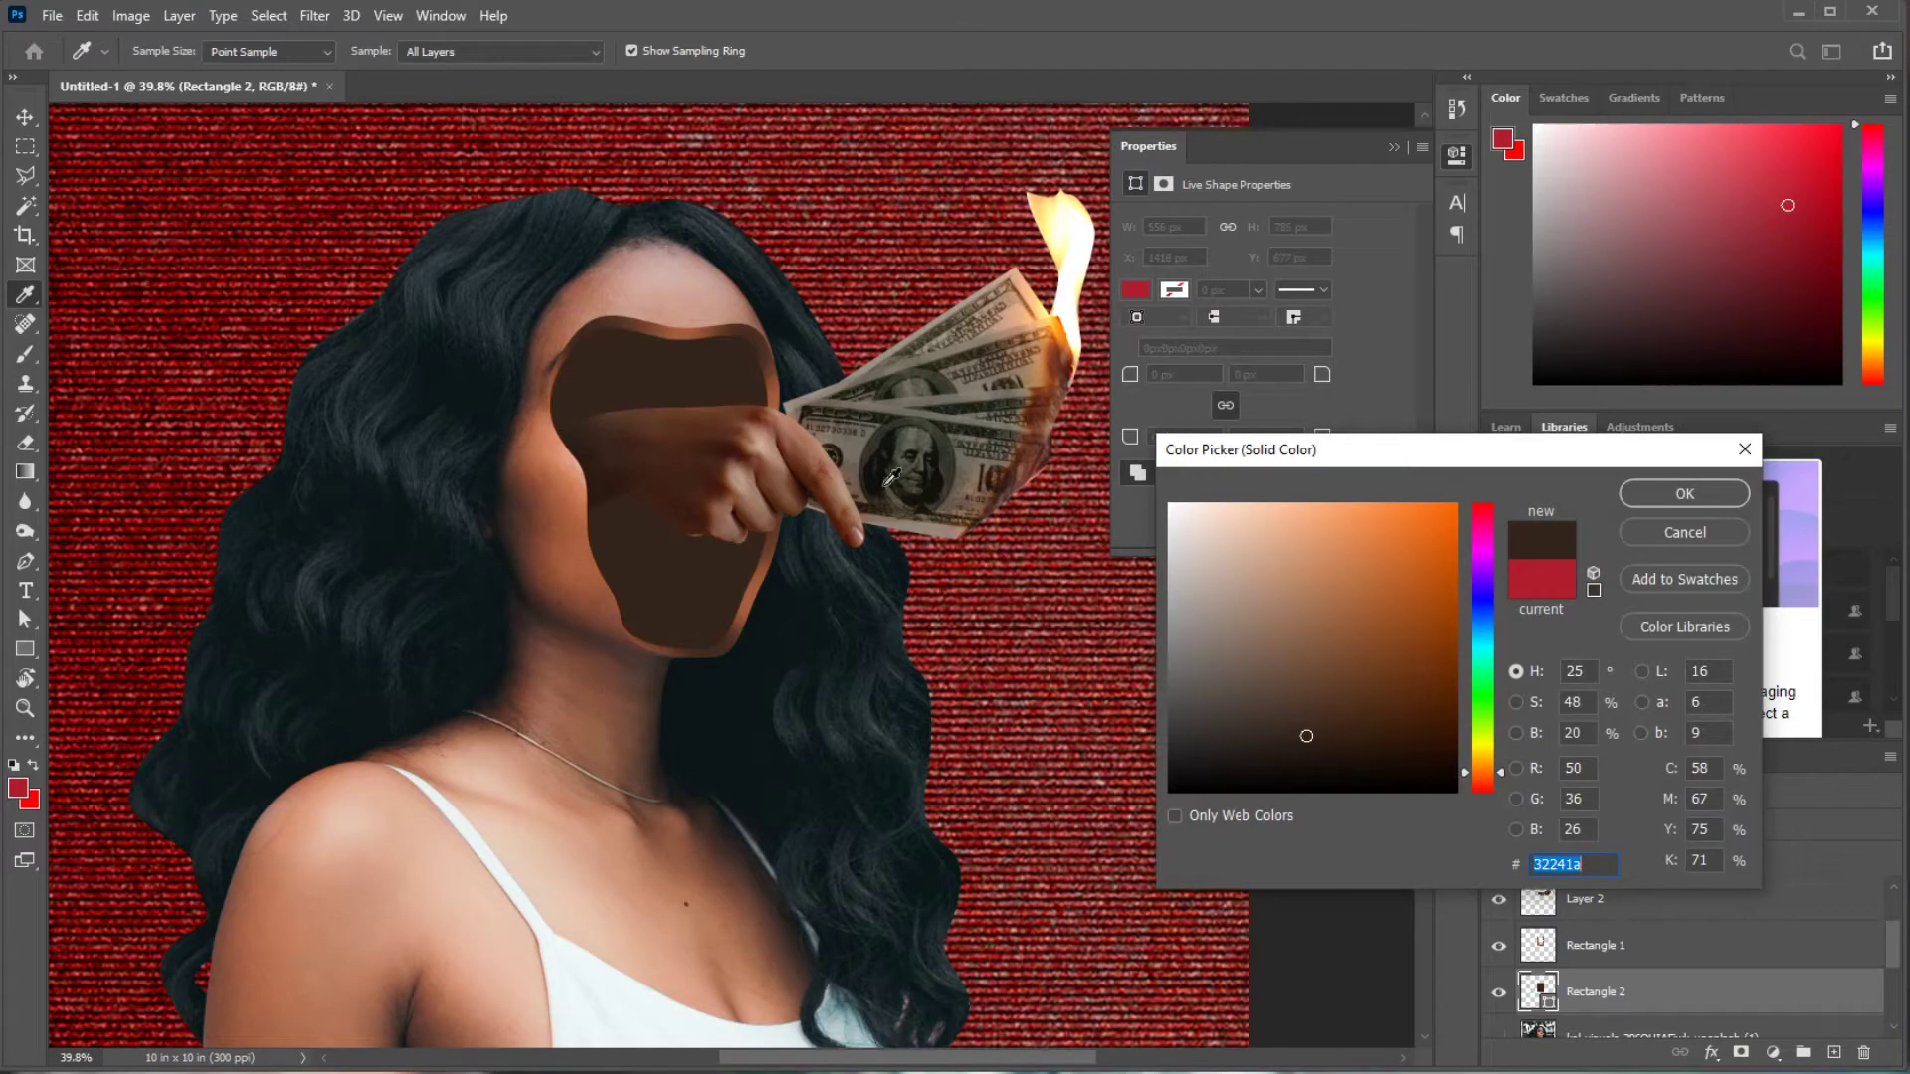
left_click_drag(1314, 737, 1316, 764)
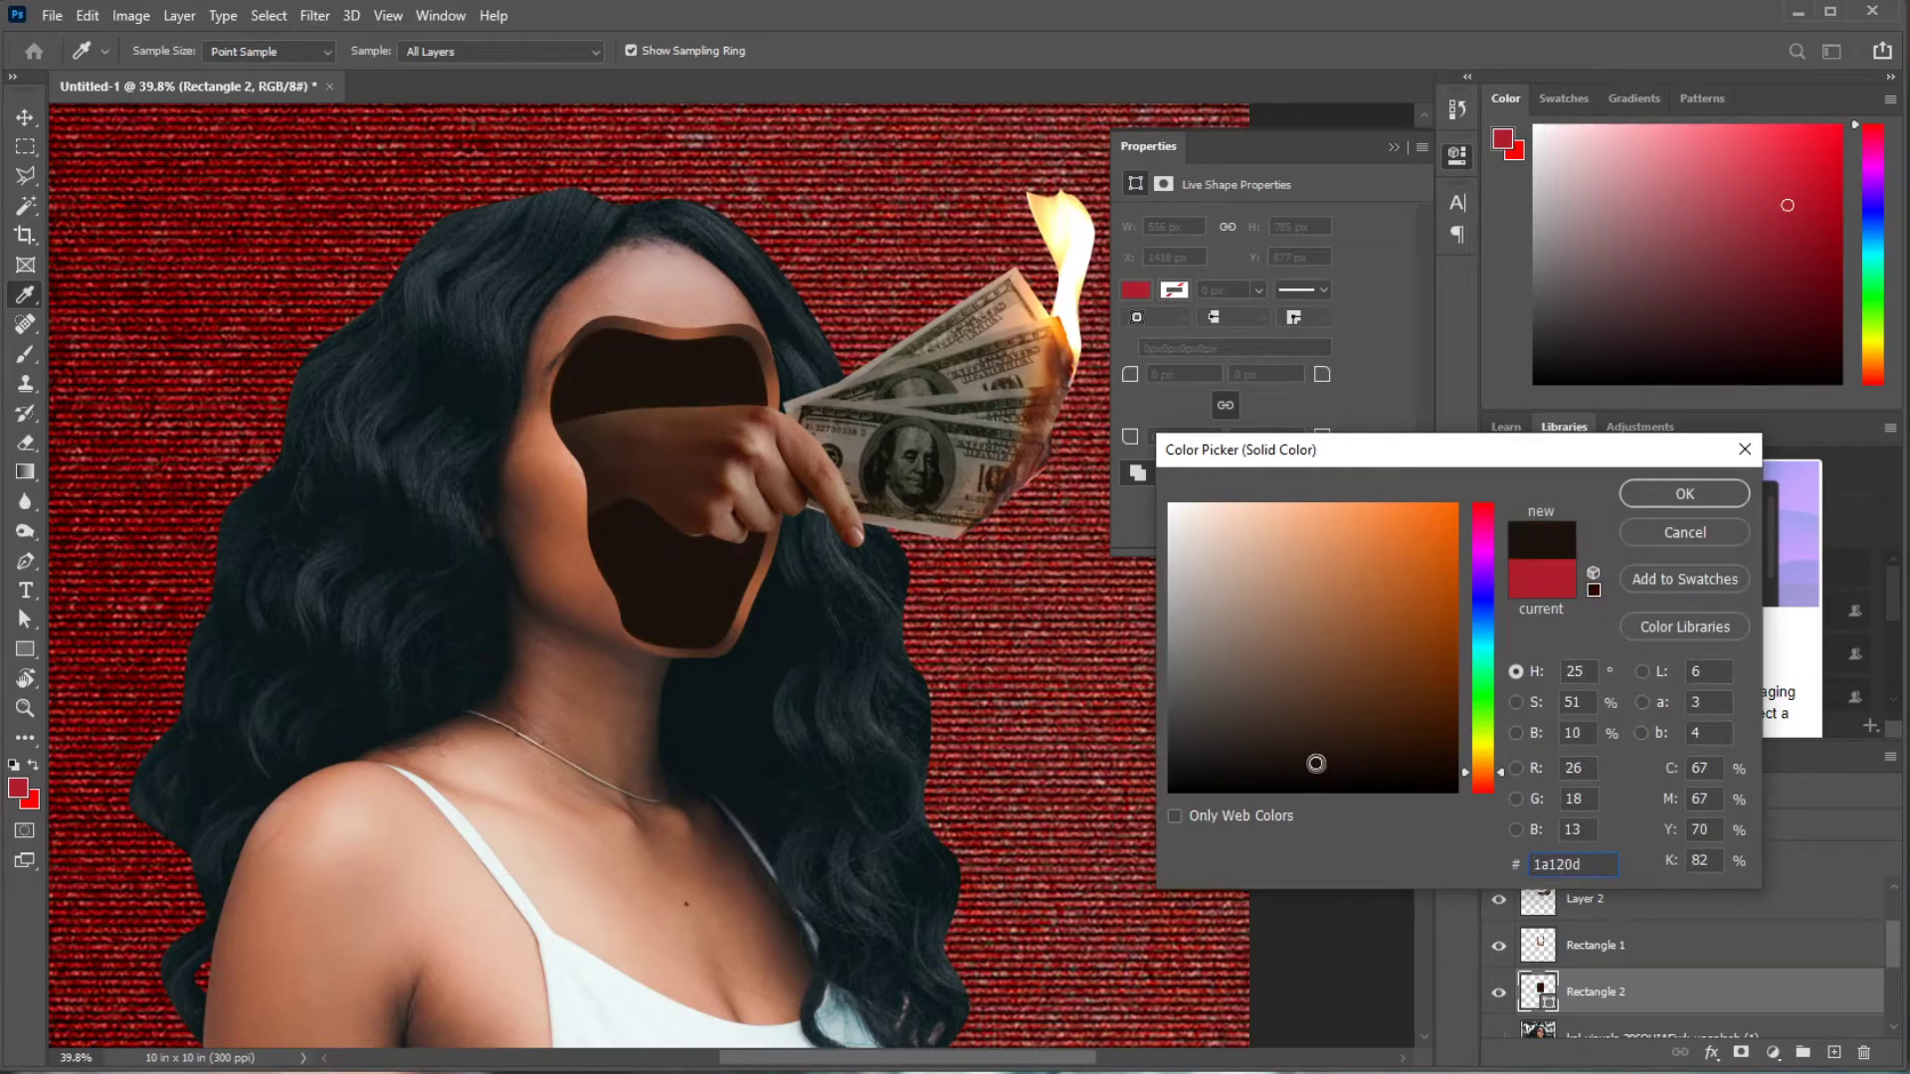
left_click(1685, 494)
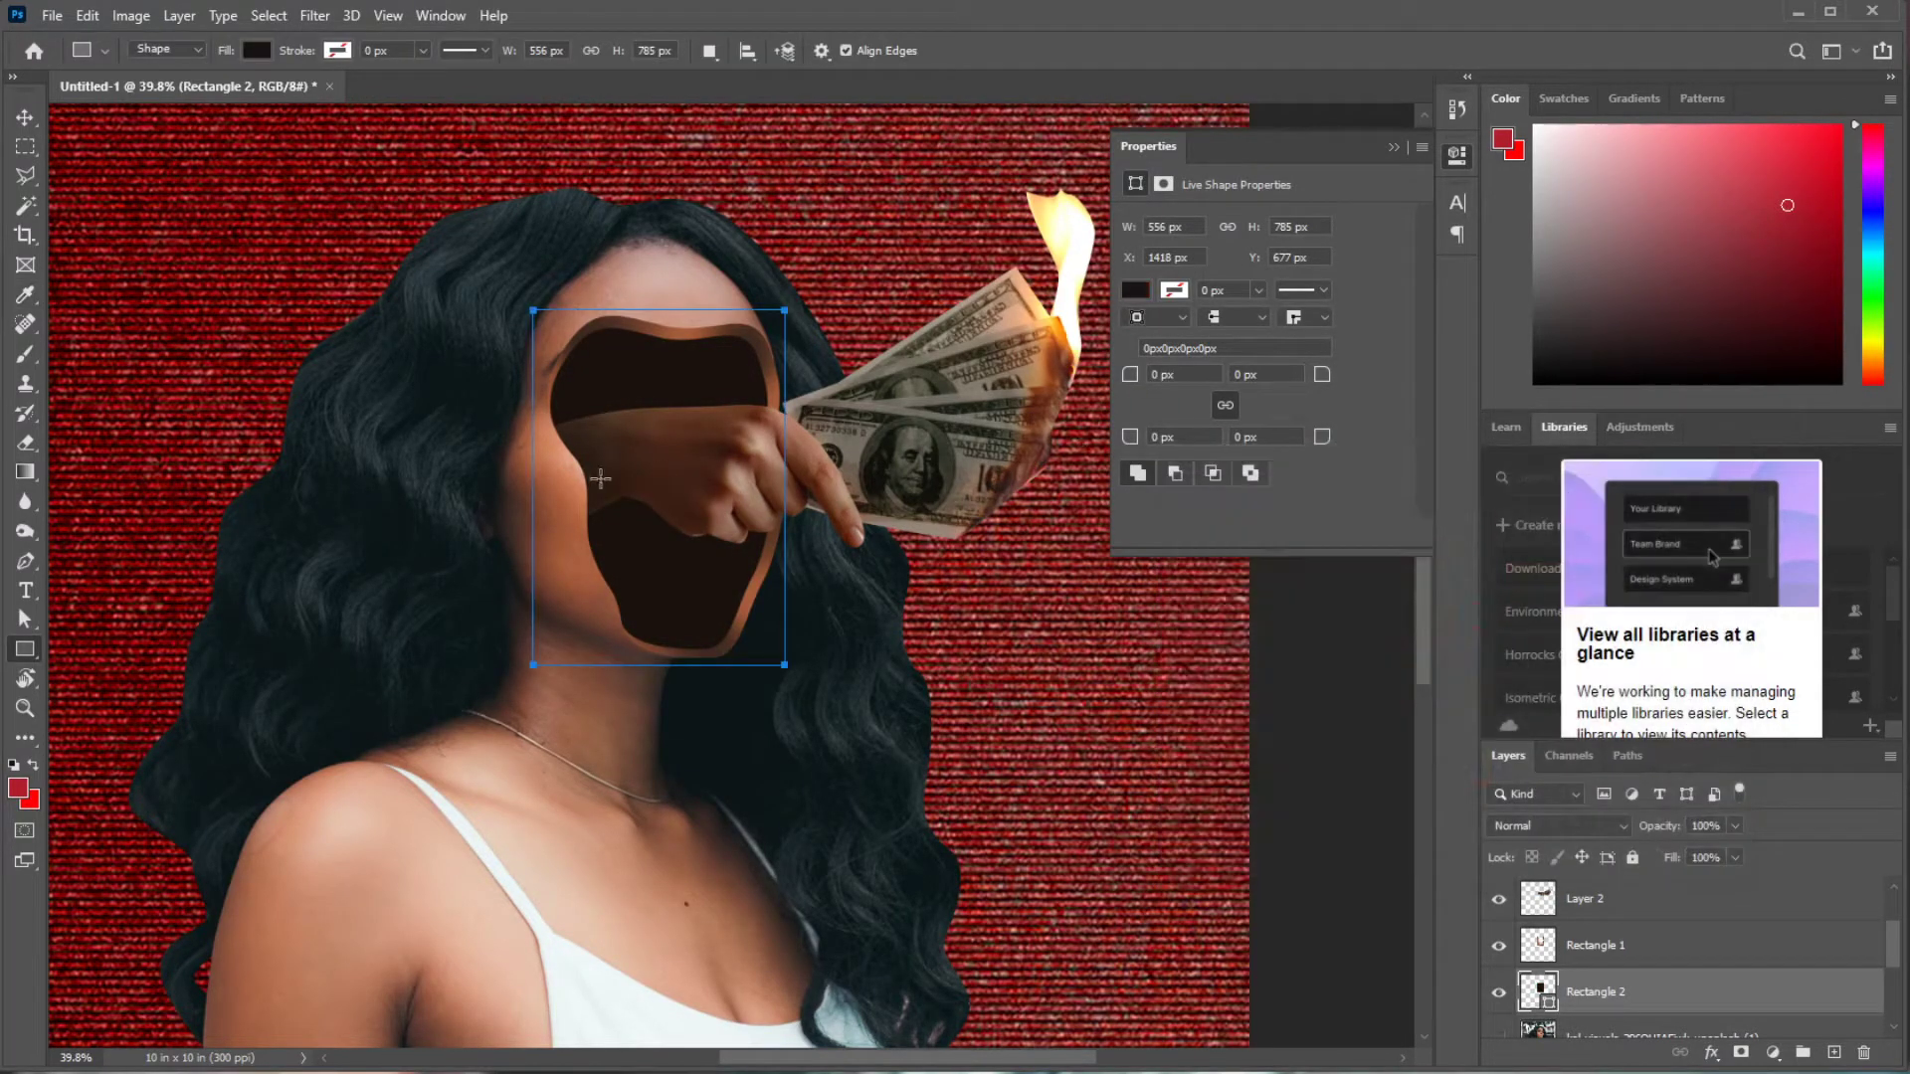
- Darken the inner end of the arm on Layer 2 with the 400 px Burn tool
left_click(1604, 902)
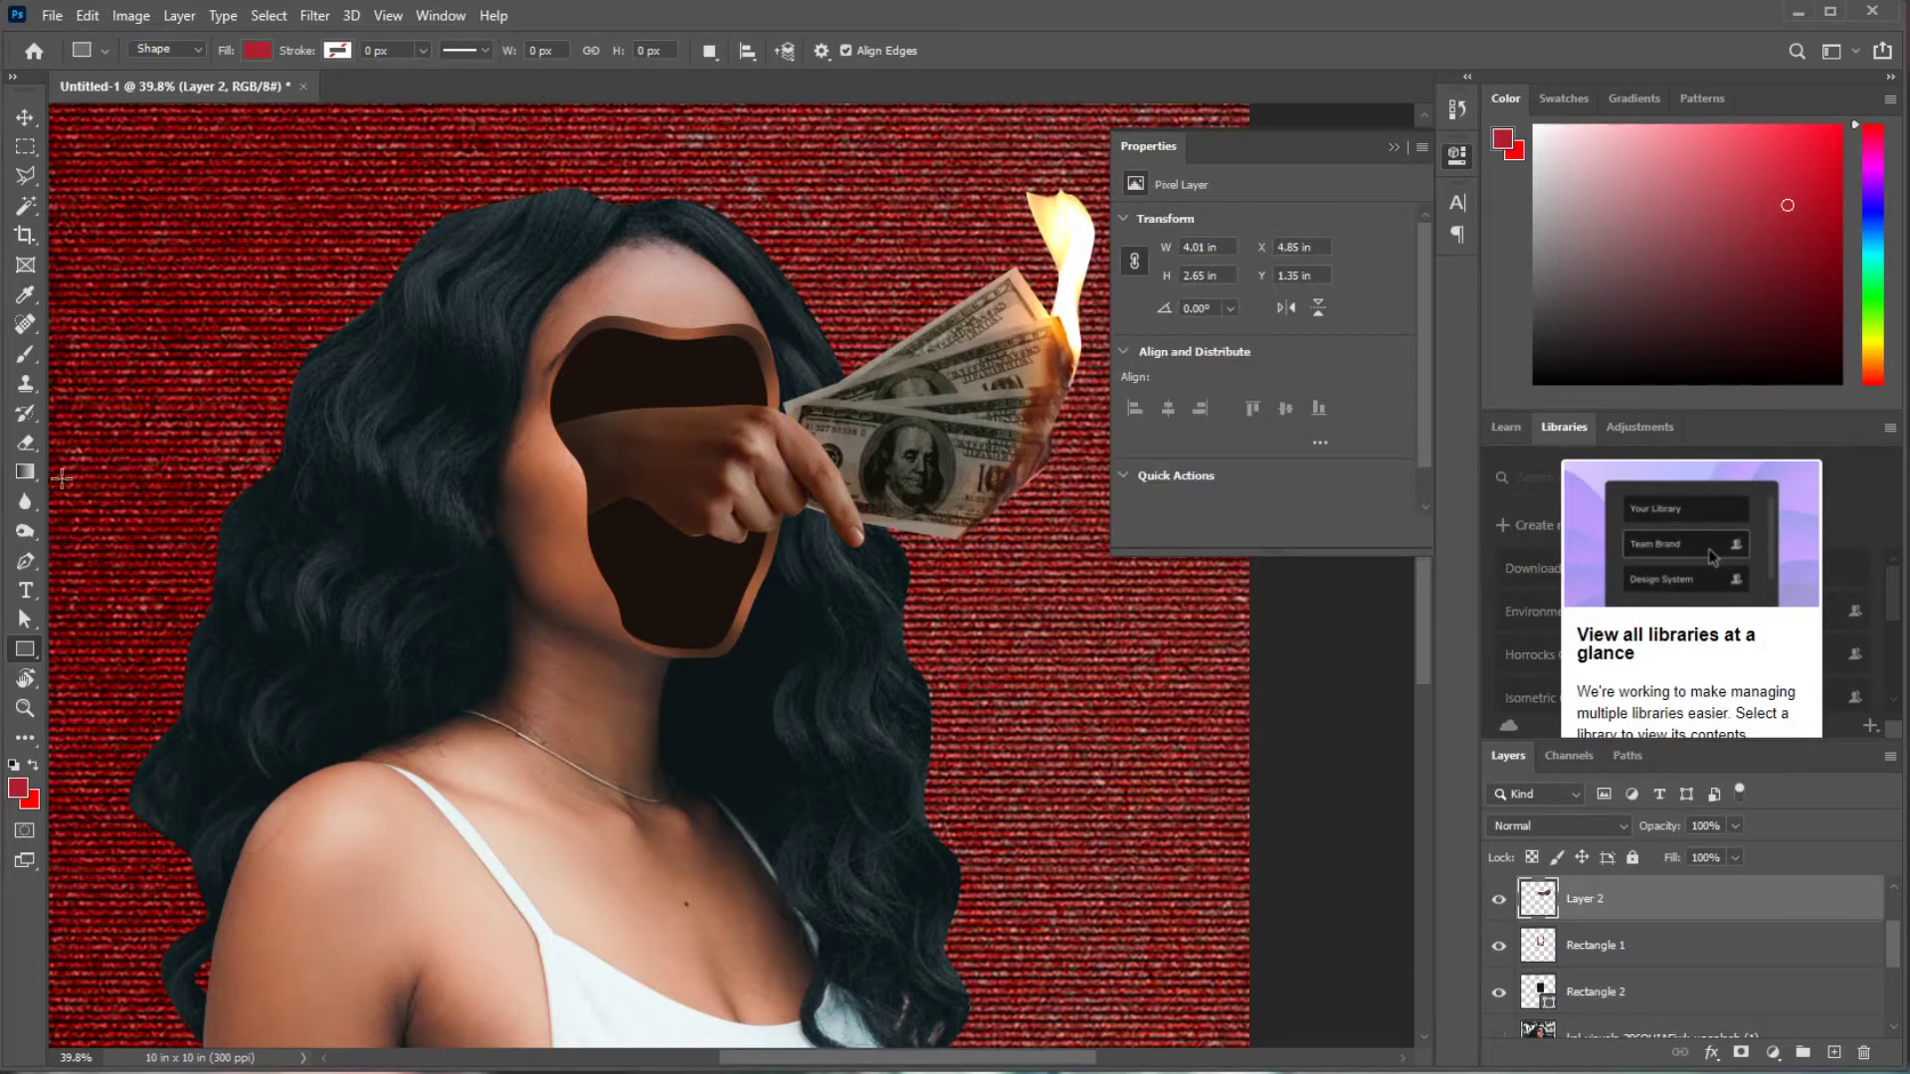
left_click(27, 534)
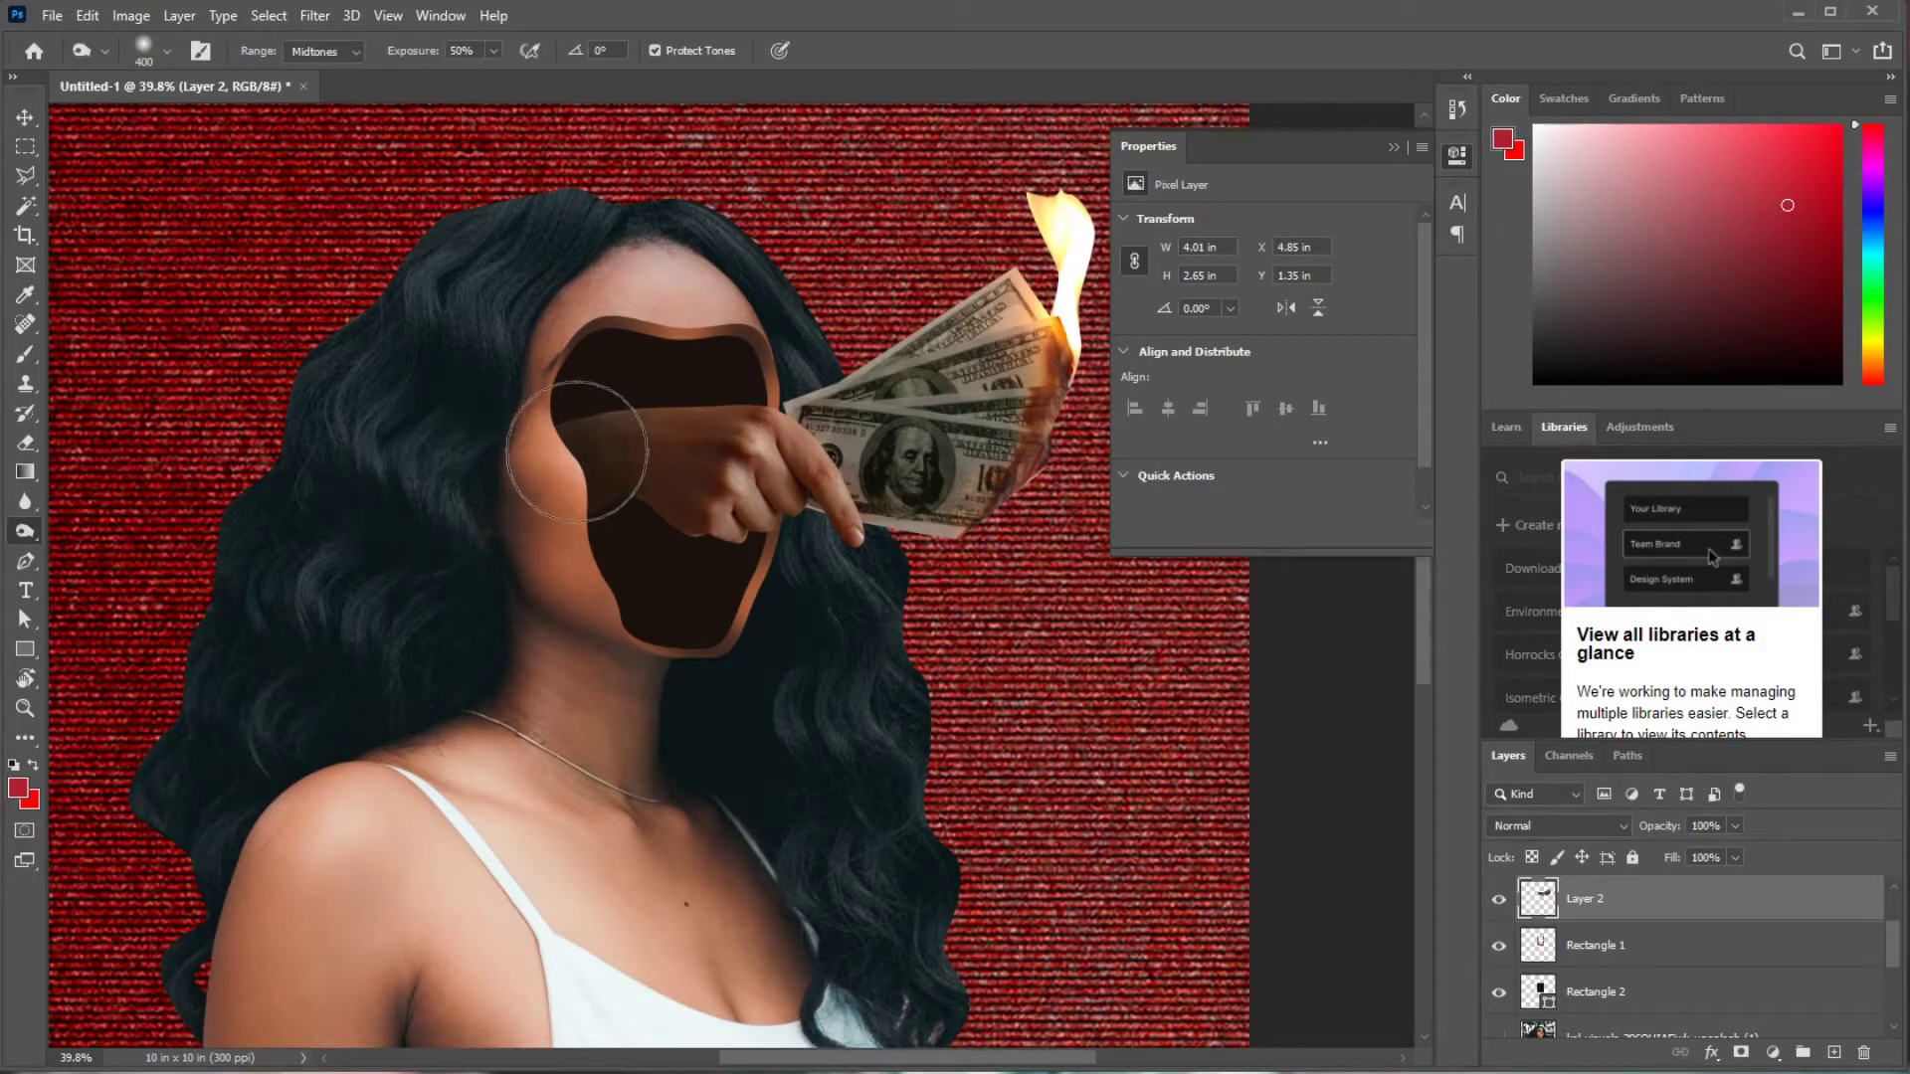
key("z")
left_click_drag(725, 554, 639, 558)
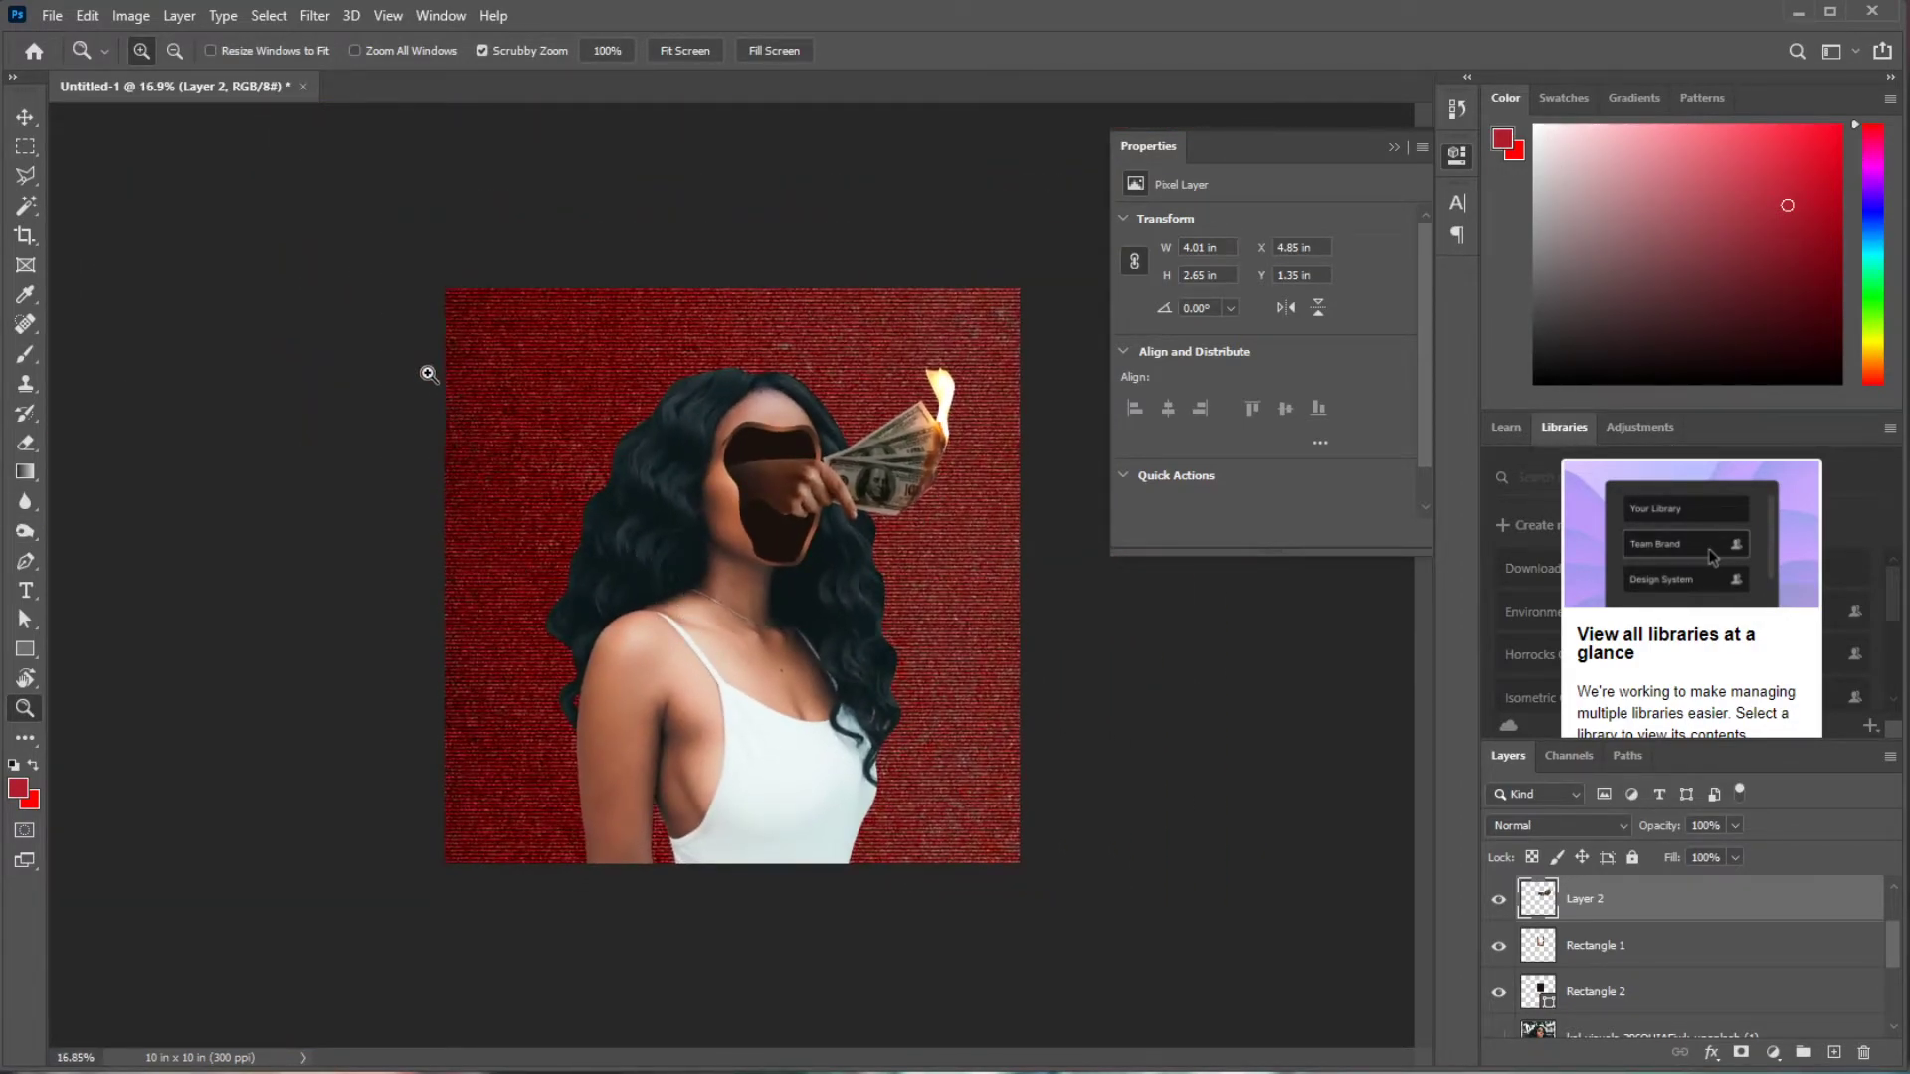
- Add the text "MAD" above Layer 2 in white Trueno Bold, 16.56 pt
left_click(27, 119)
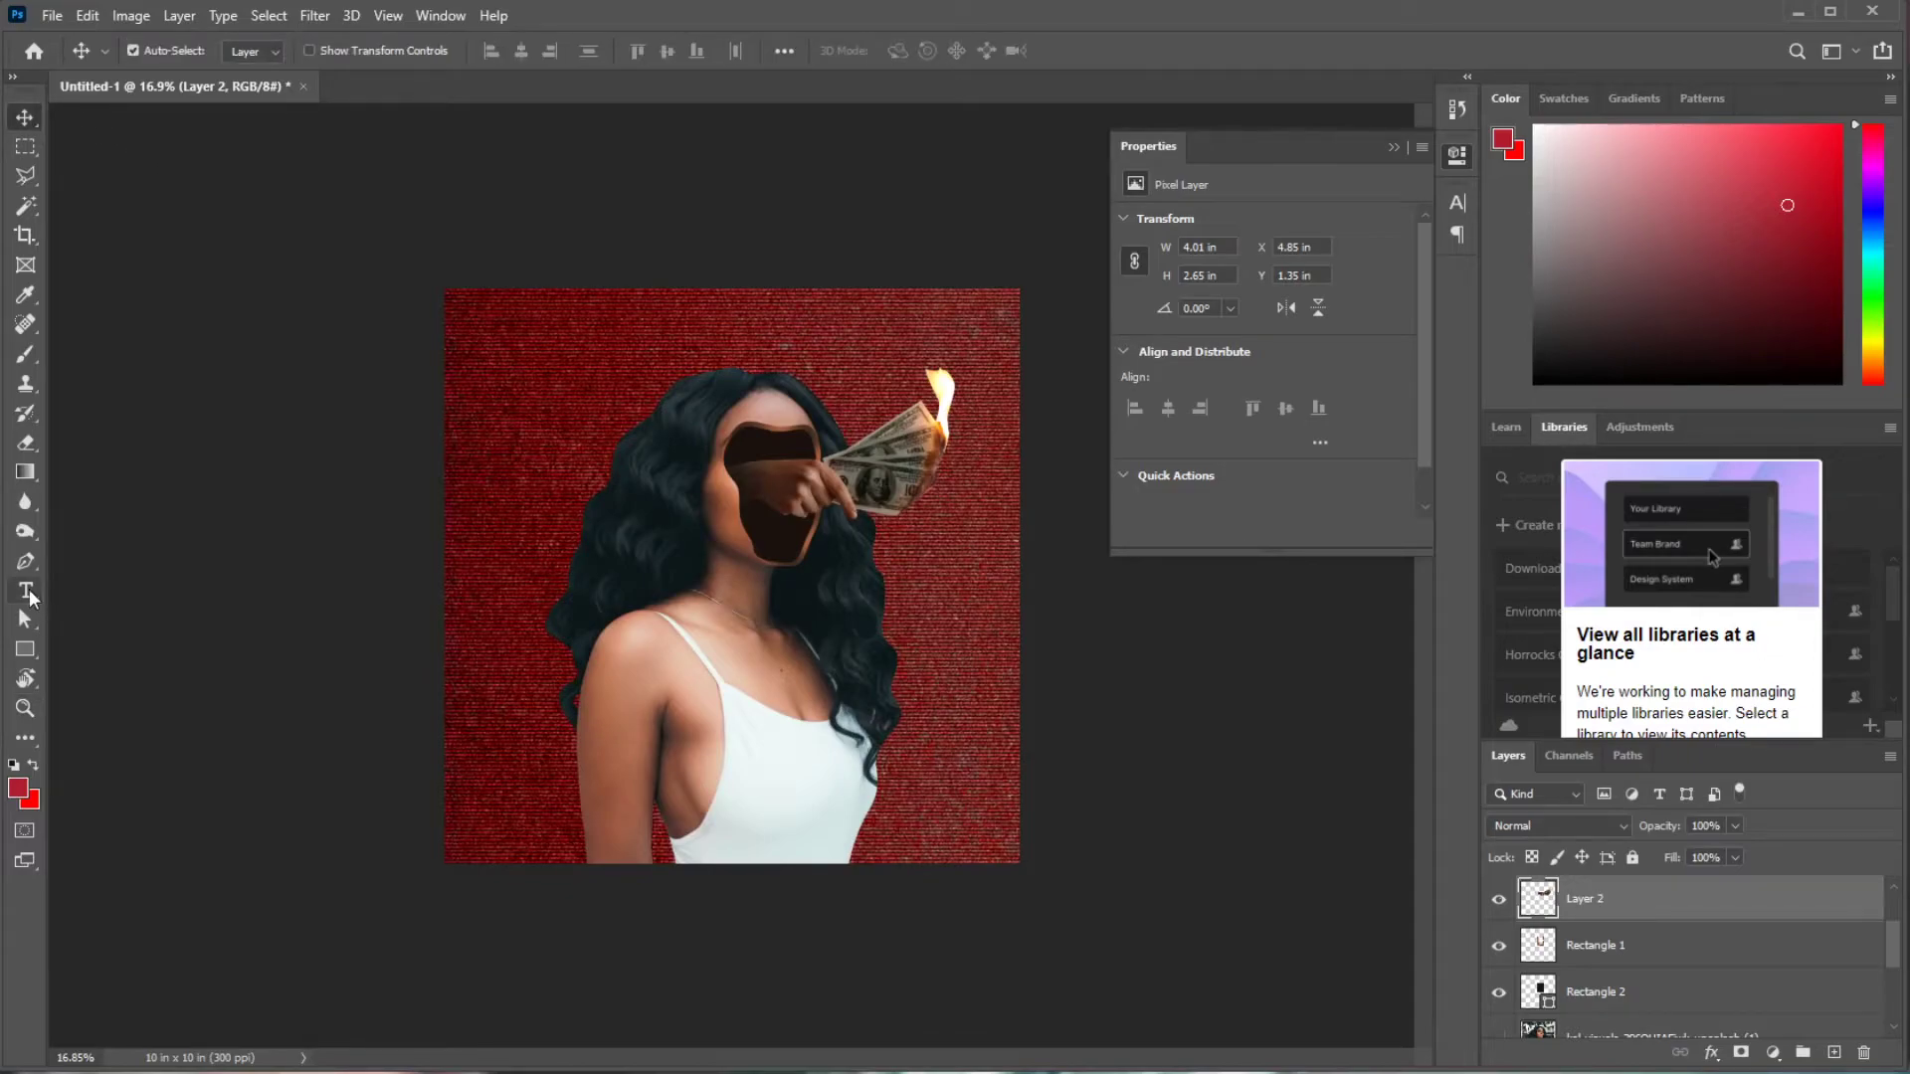
left_click(27, 592)
left_click(544, 384)
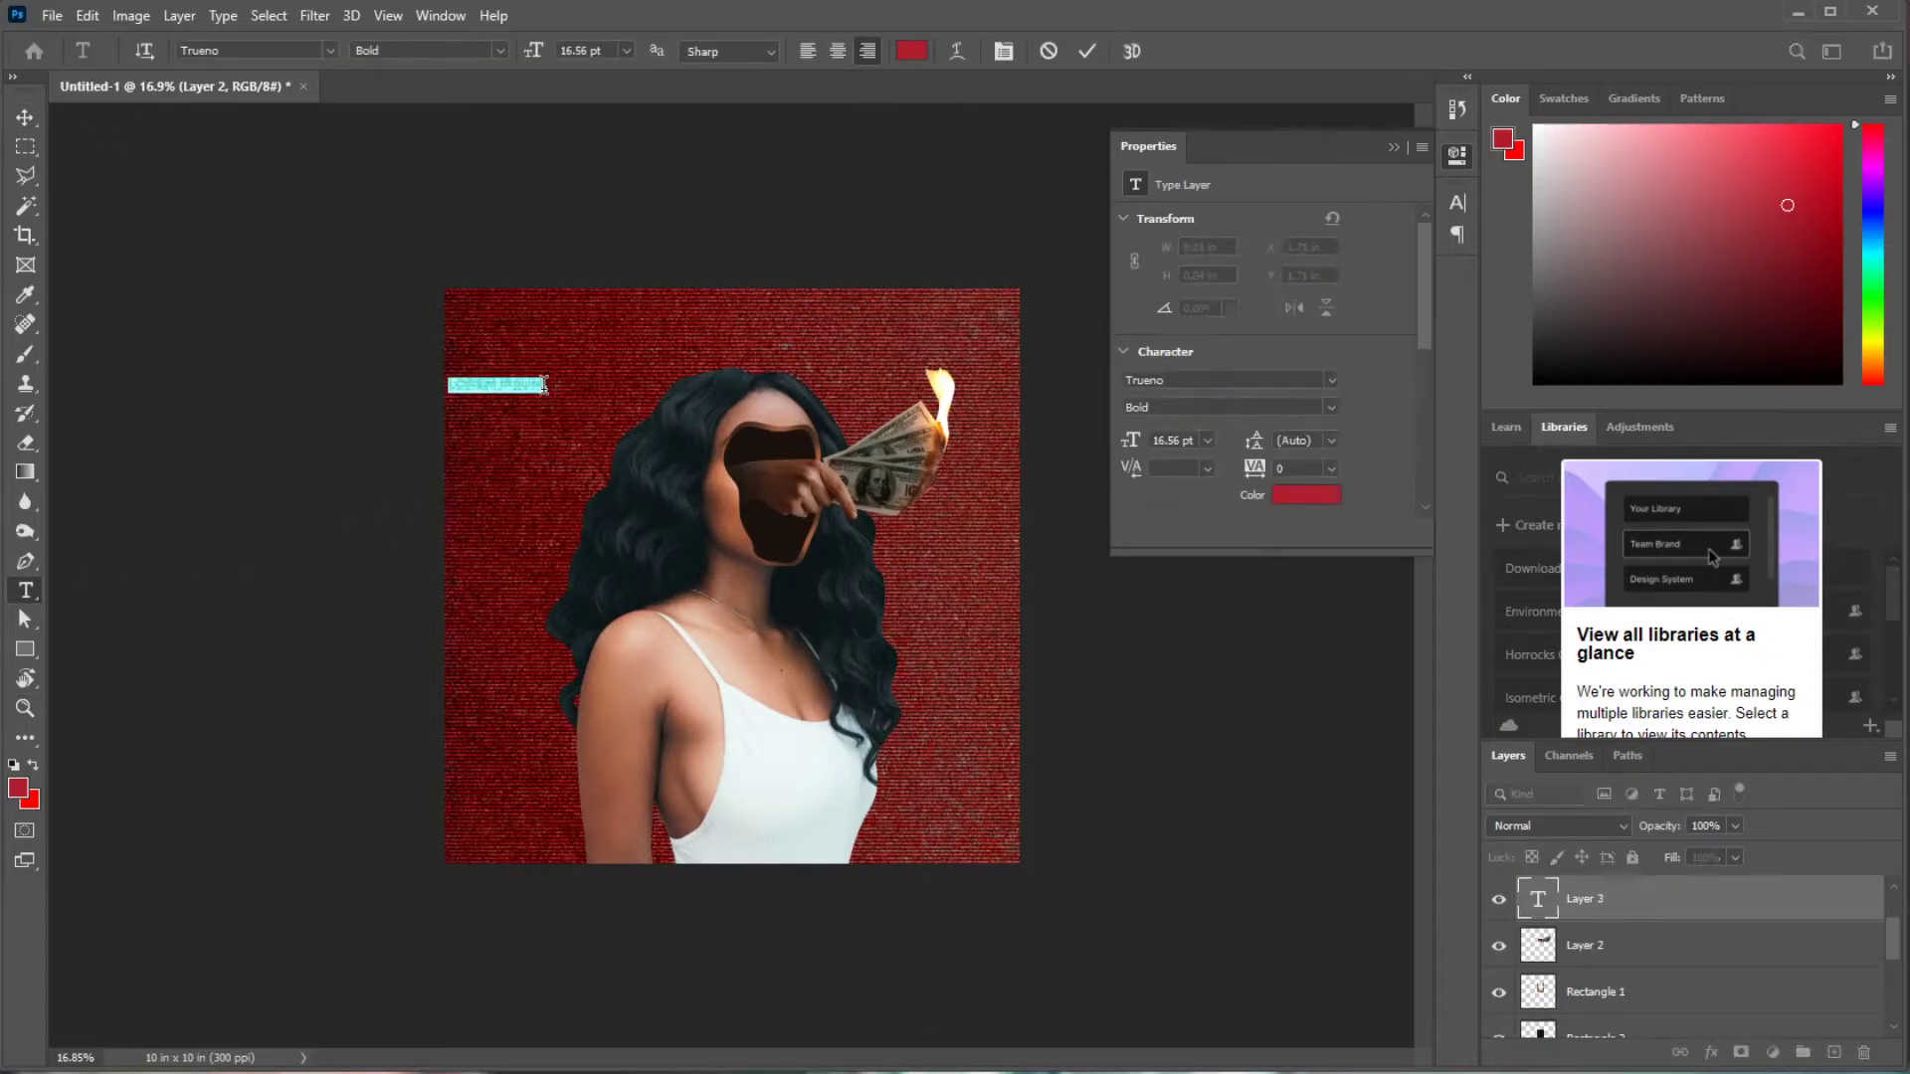
type("M")
key("ctrl+a")
left_click(925, 56)
left_click_drag(1342, 542, 1061, 477)
left_click(1684, 494)
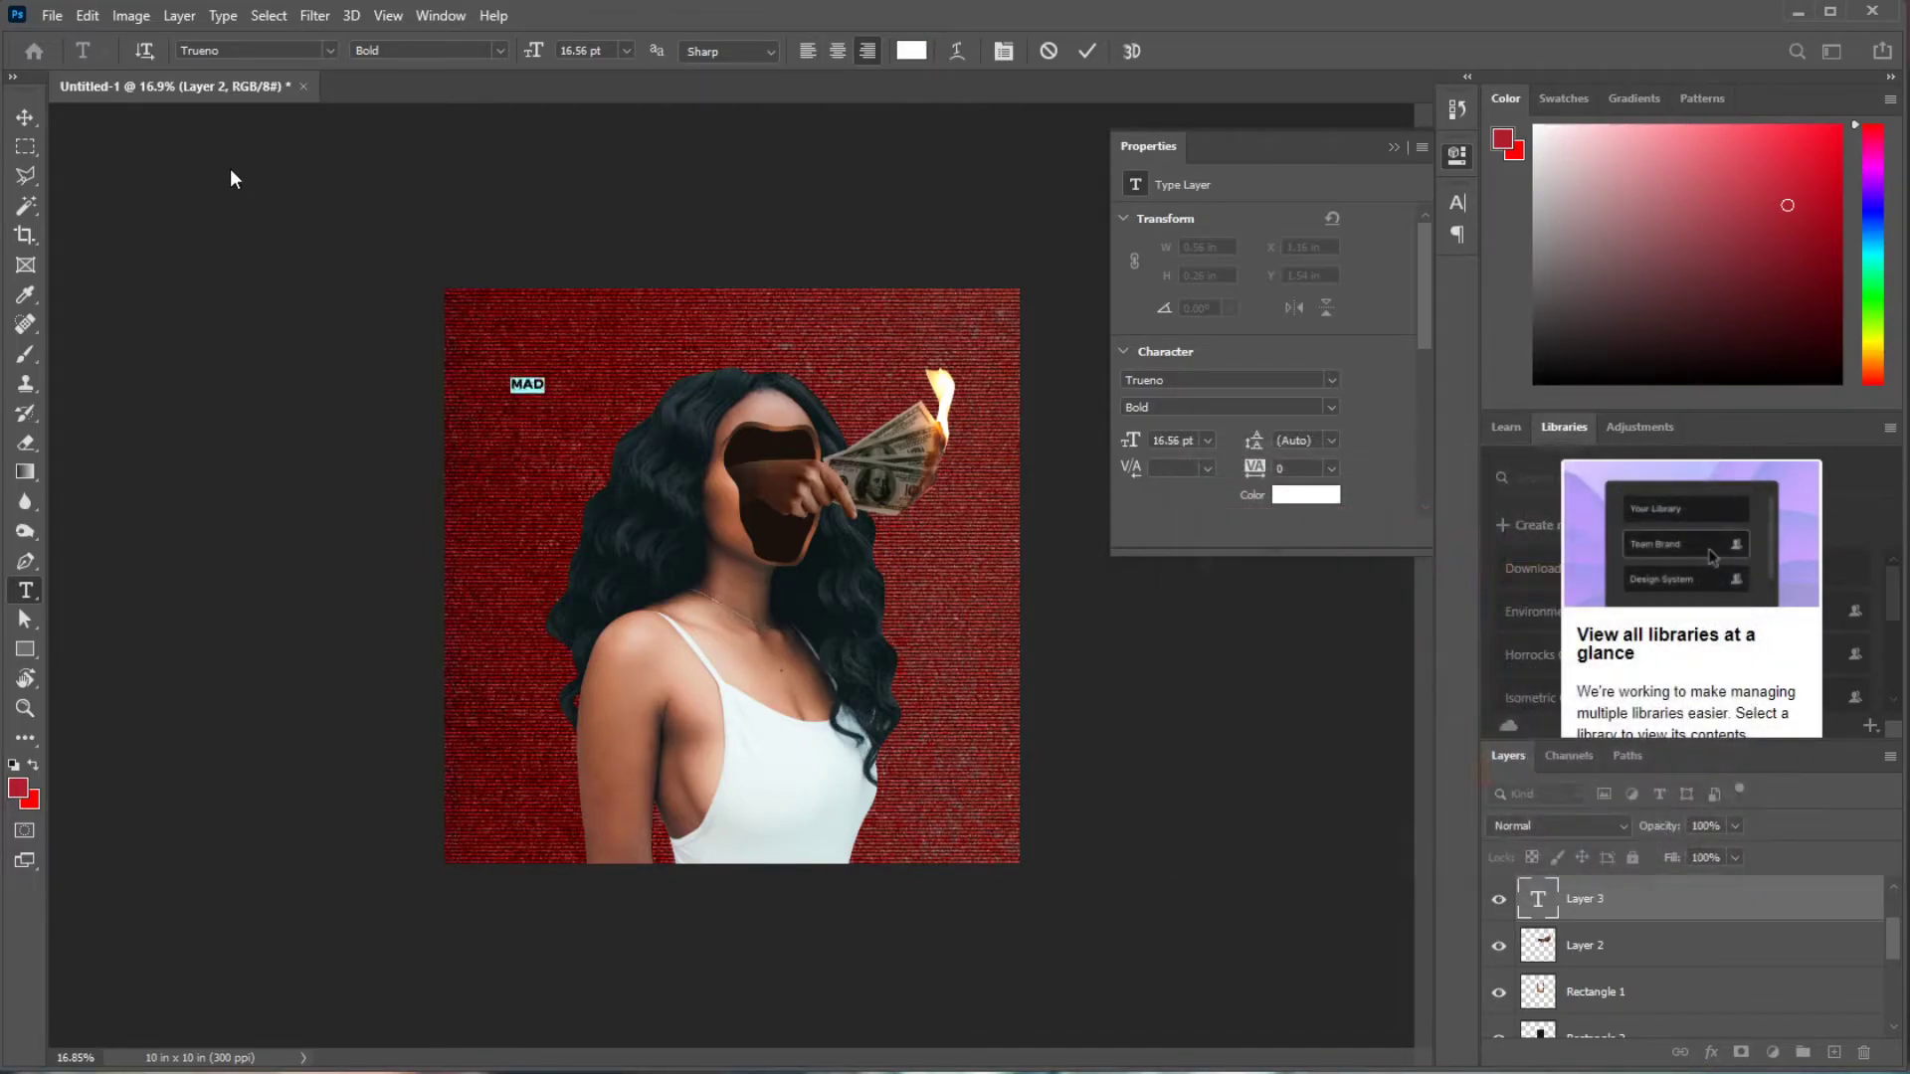
left_click(25, 118)
- Rotate the MAD text 90° and enlarge it to about 225 pt along the canvas's left edge
left_click(99, 14)
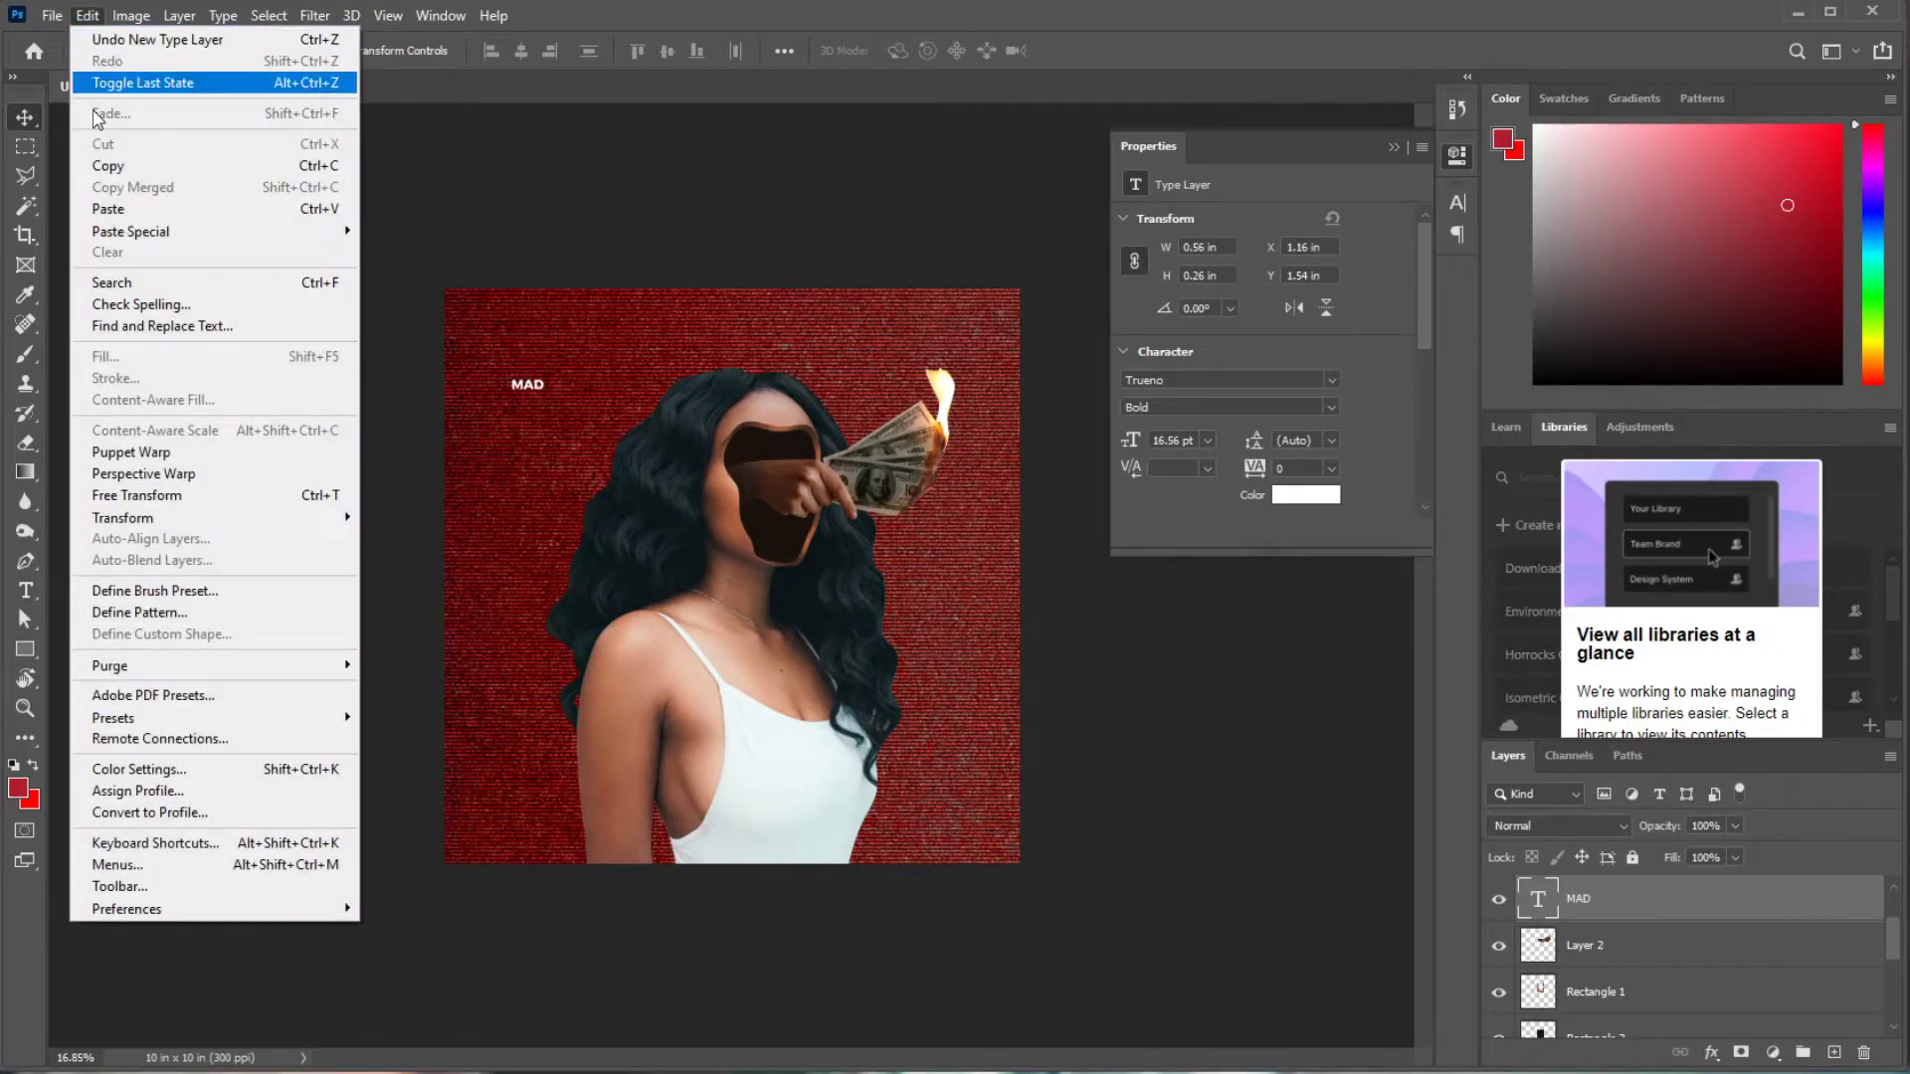
mouse_move(164, 518)
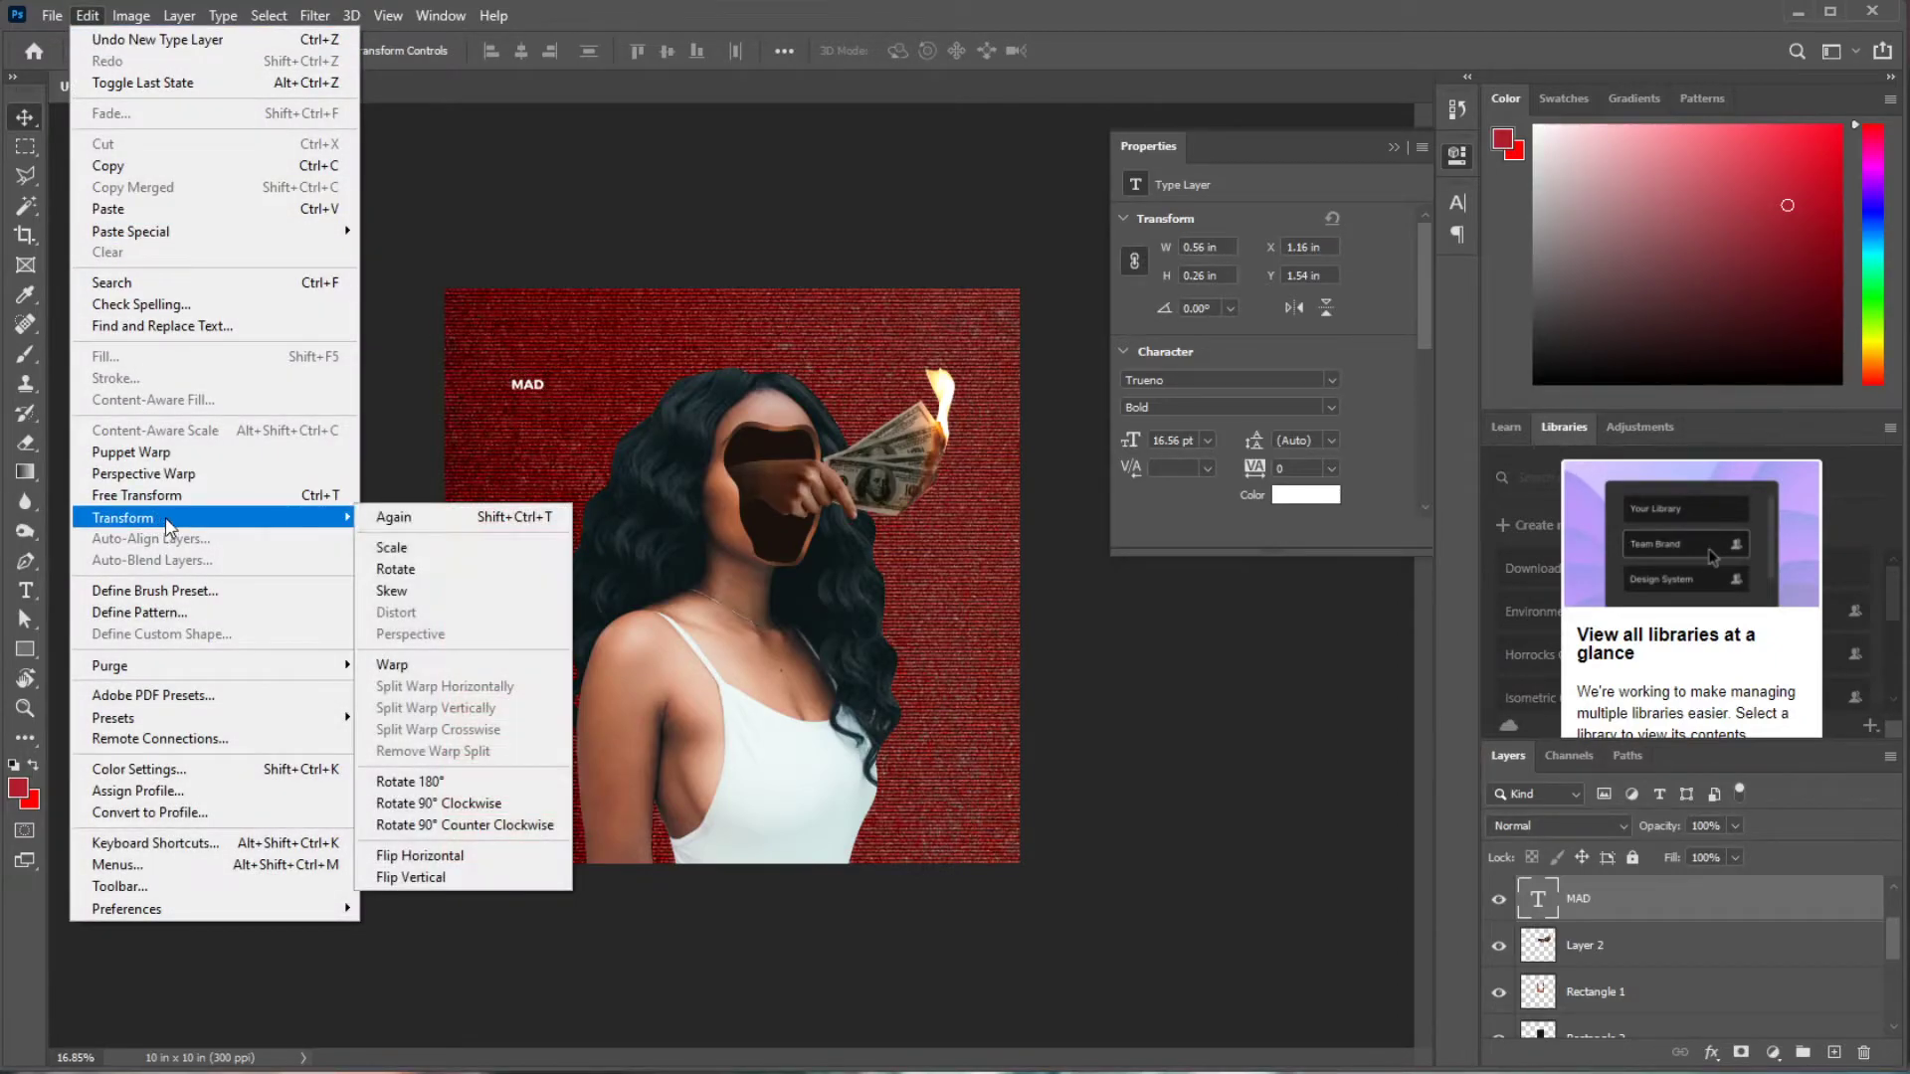
left_click(412, 550)
left_click_drag(586, 367, 831, 701)
left_click_drag(652, 676, 525, 590)
mouse_move(600, 728)
left_mouse_down()
mouse_move(624, 758)
mouse_move(613, 715)
left_mouse_up()
key("Return")
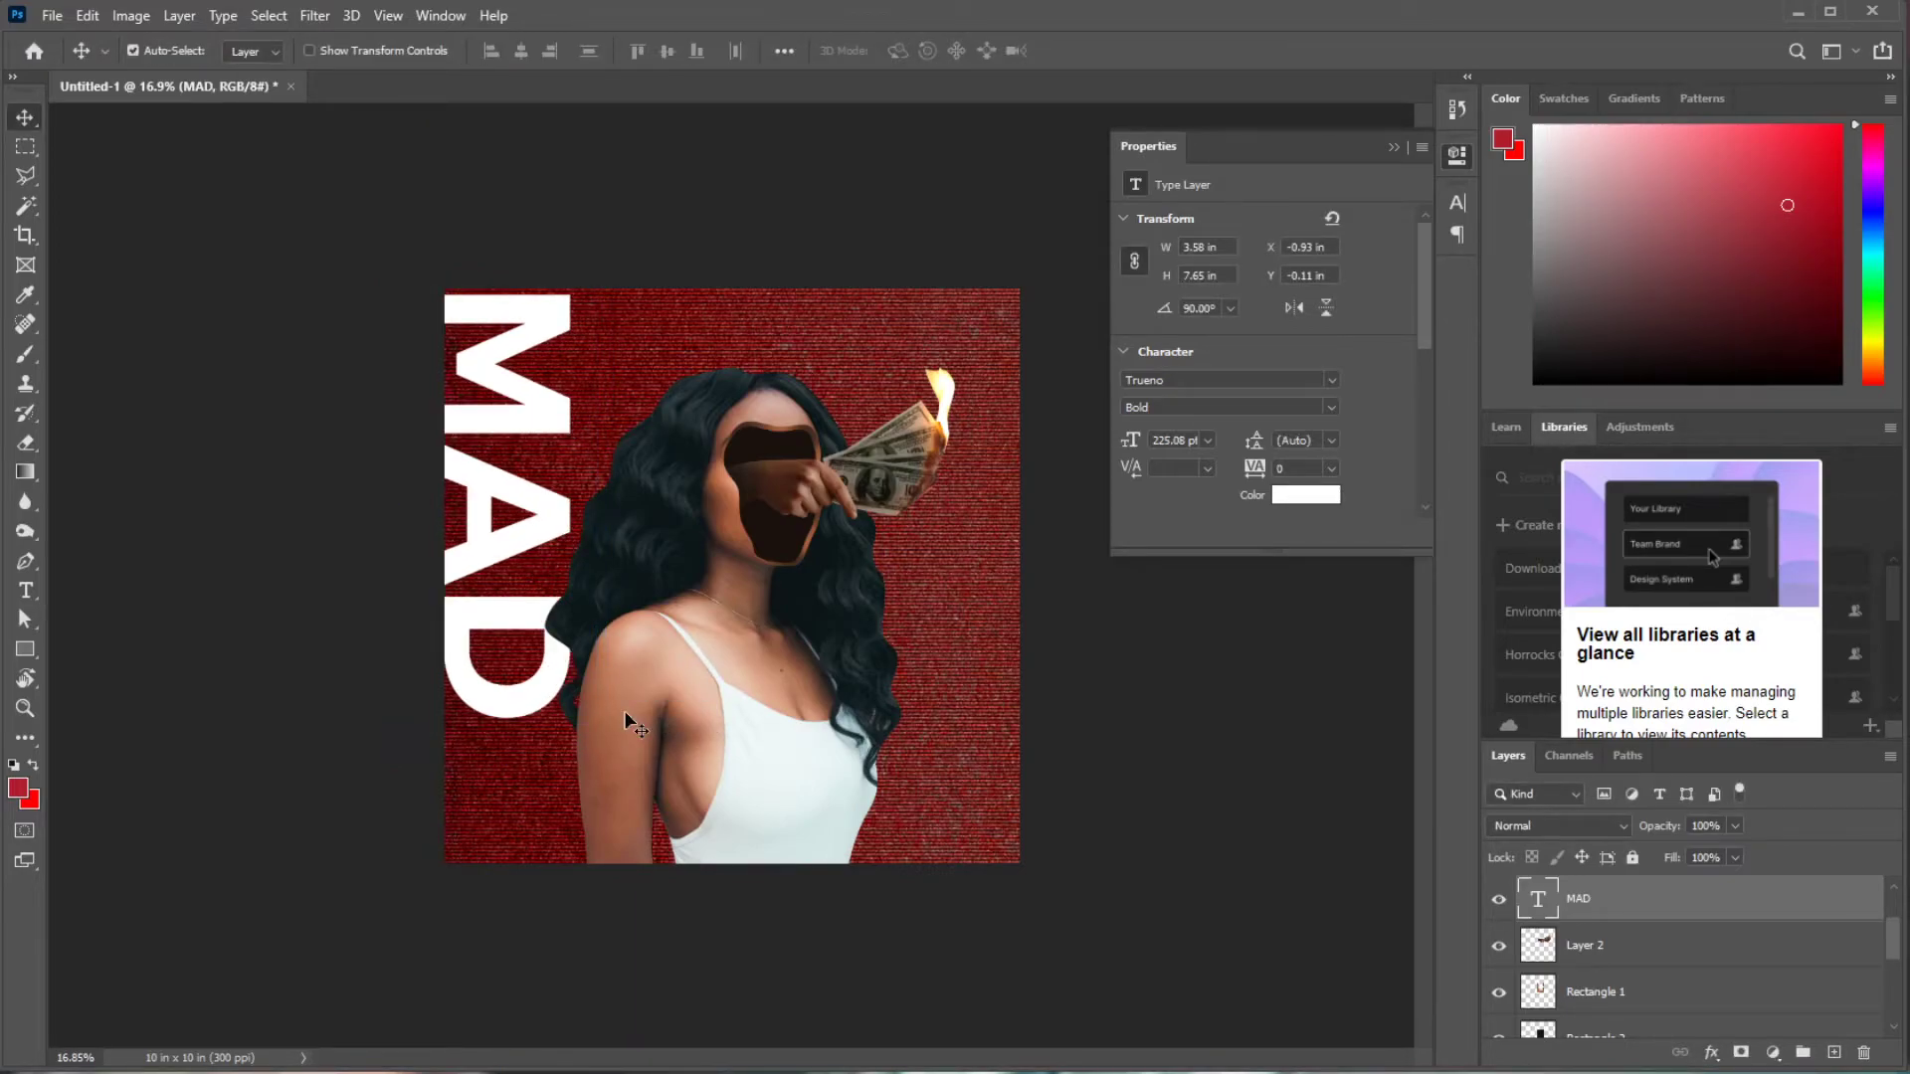
- Nudge the MAD text right and slightly down to X -0.78 in, Y -0.08 in
key("shift+Right")
key("shift+Right")
key("shift+Right")
key("shift+Right")
key("shift+Down")
key("Right")
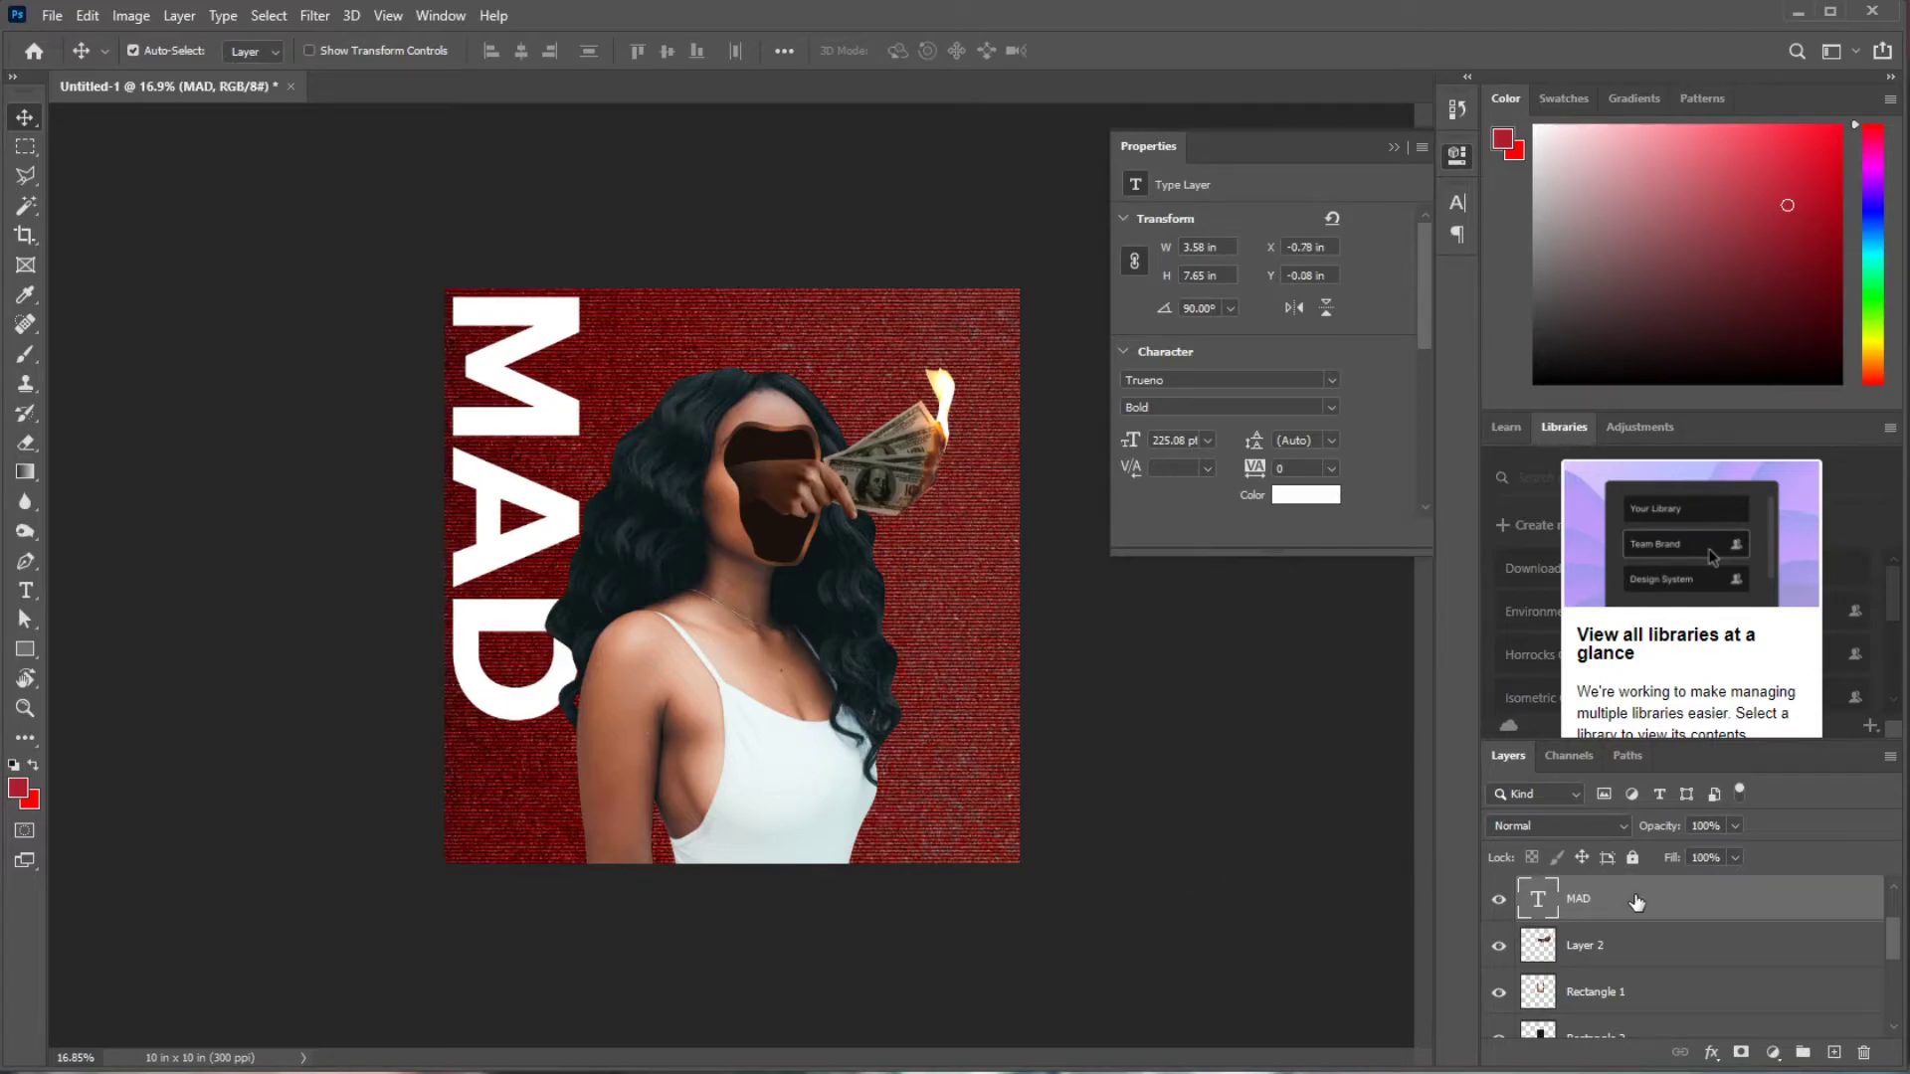
key("ctrl+j")
mouse_move(1651, 941)
left_mouse_down()
mouse_move(1687, 939)
mouse_move(1685, 1004)
mouse_move(1669, 892)
mouse_move(1636, 940)
left_mouse_up()
scroll(1637, 940, "up", 2)
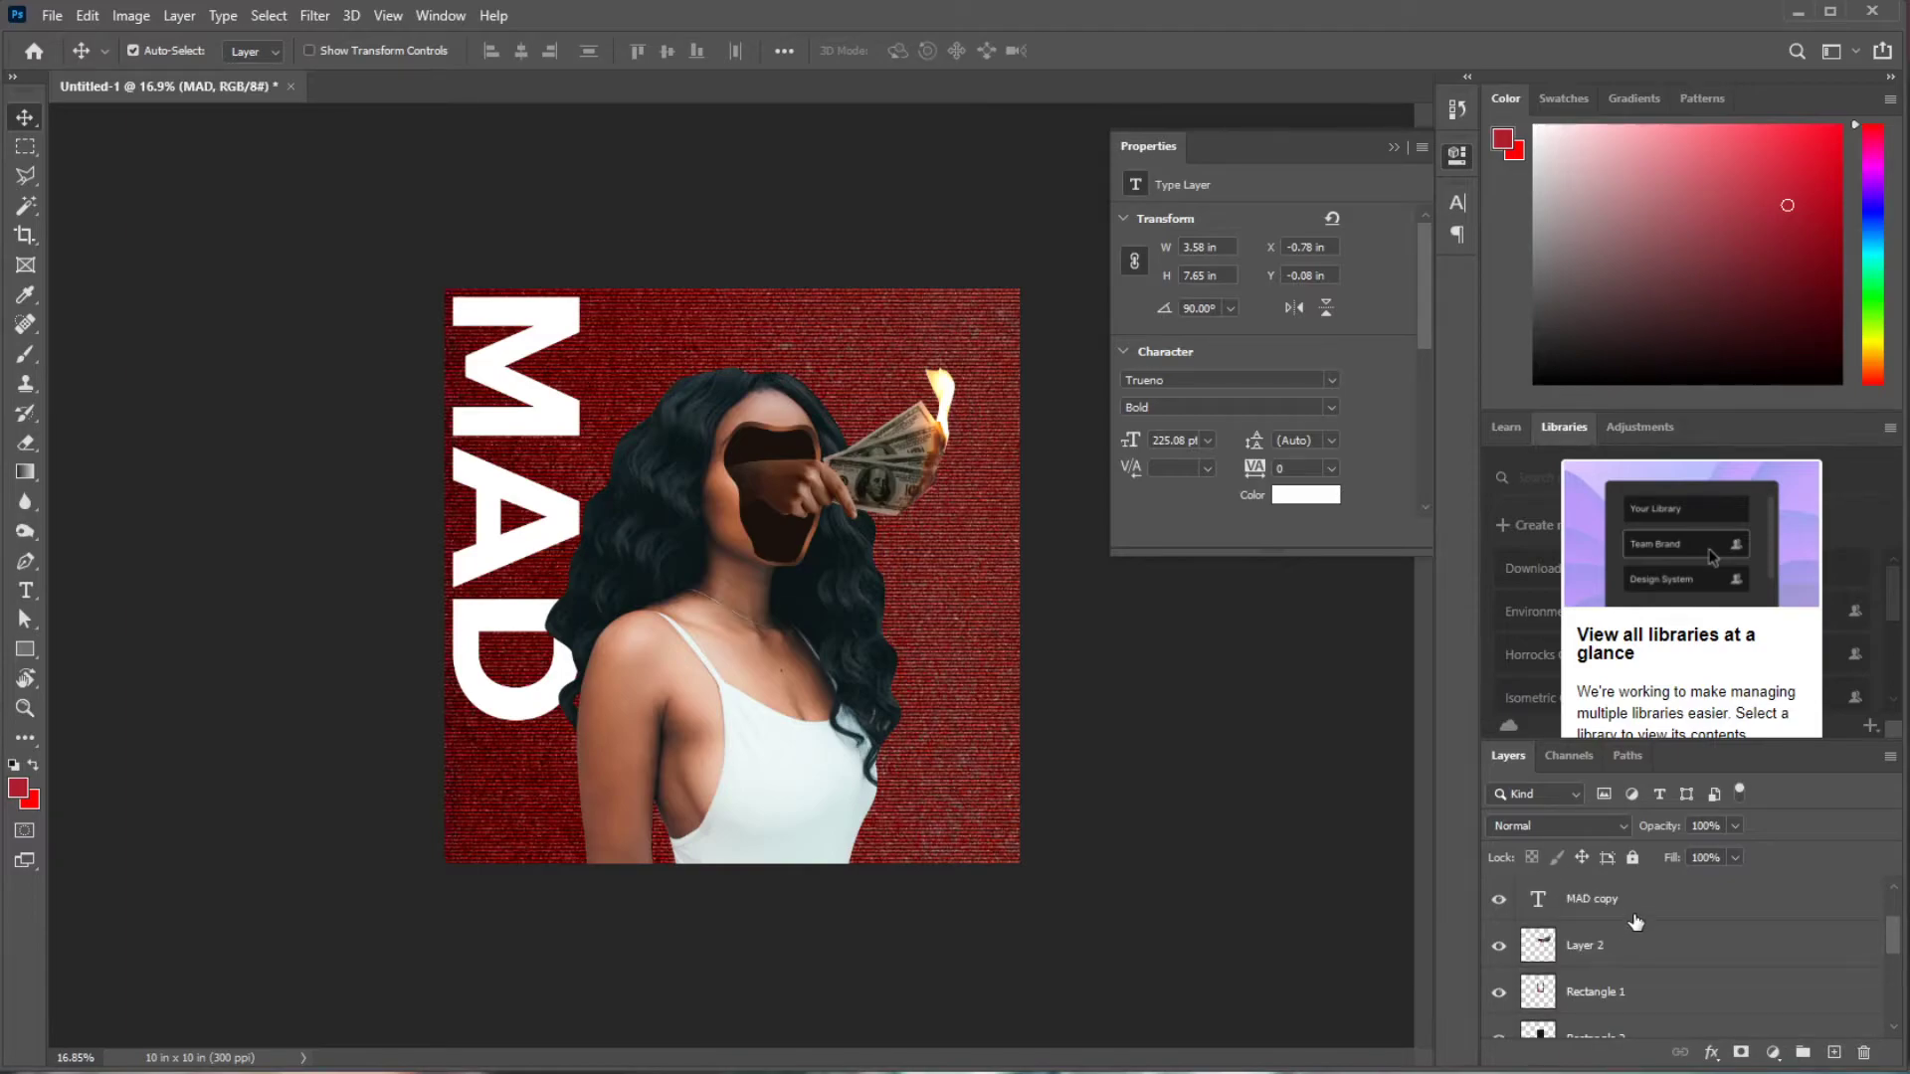
left_click(1637, 905)
left_click(26, 442)
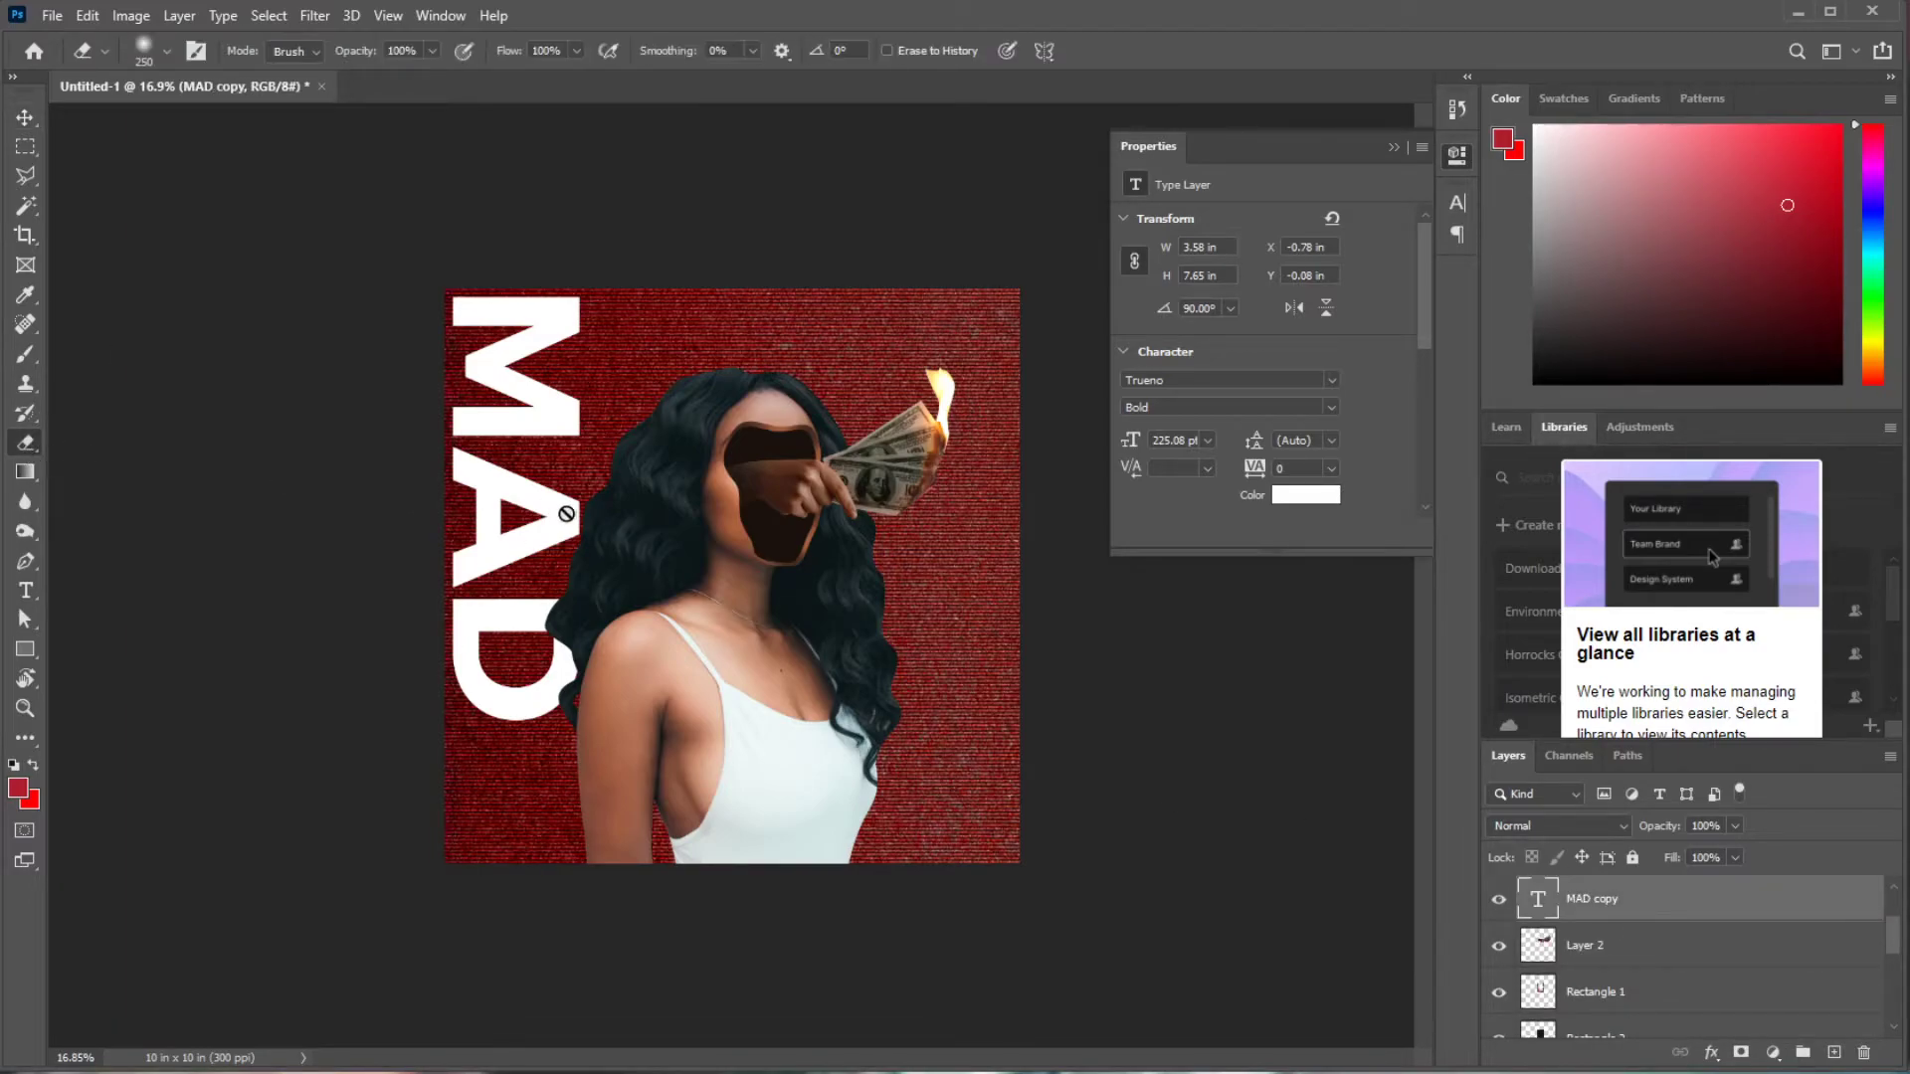
left_click(565, 515)
left_click(899, 448)
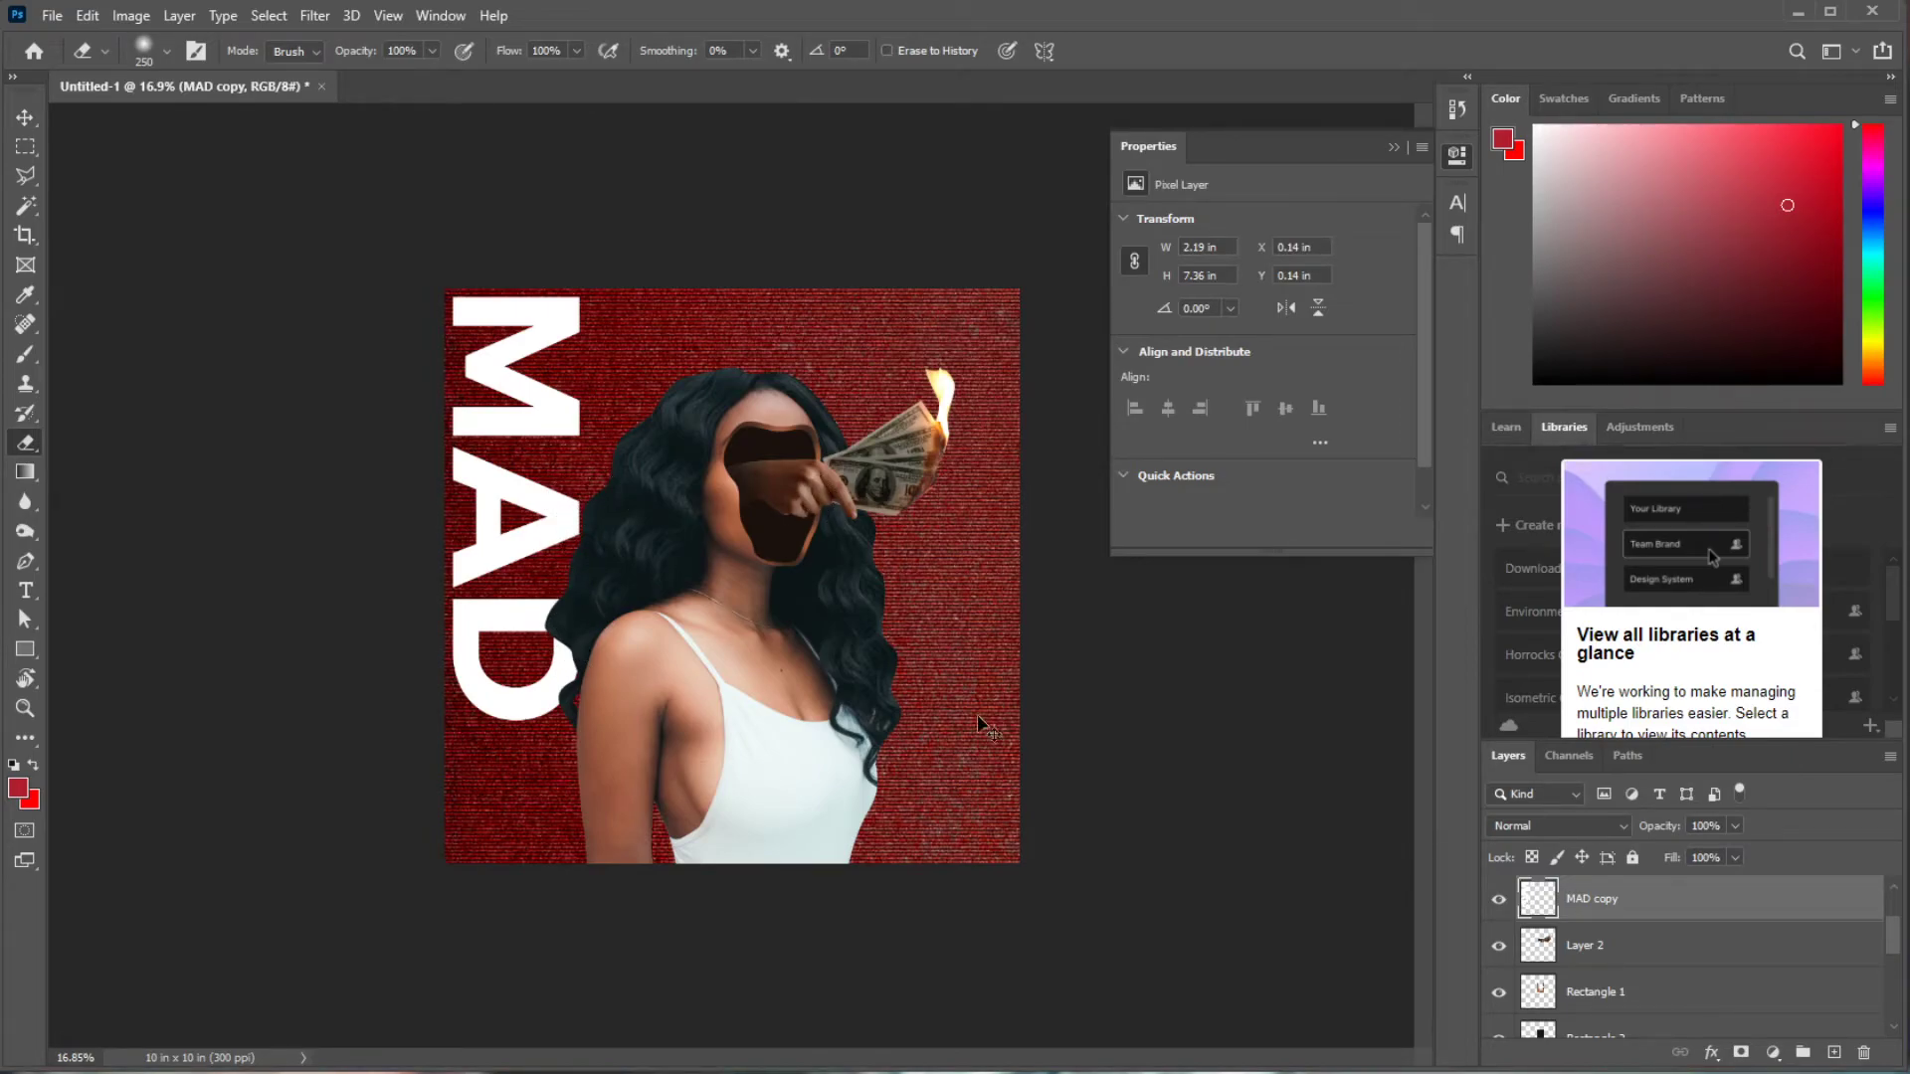
key("ctrl+z")
key("ctrl+z")
key("v")
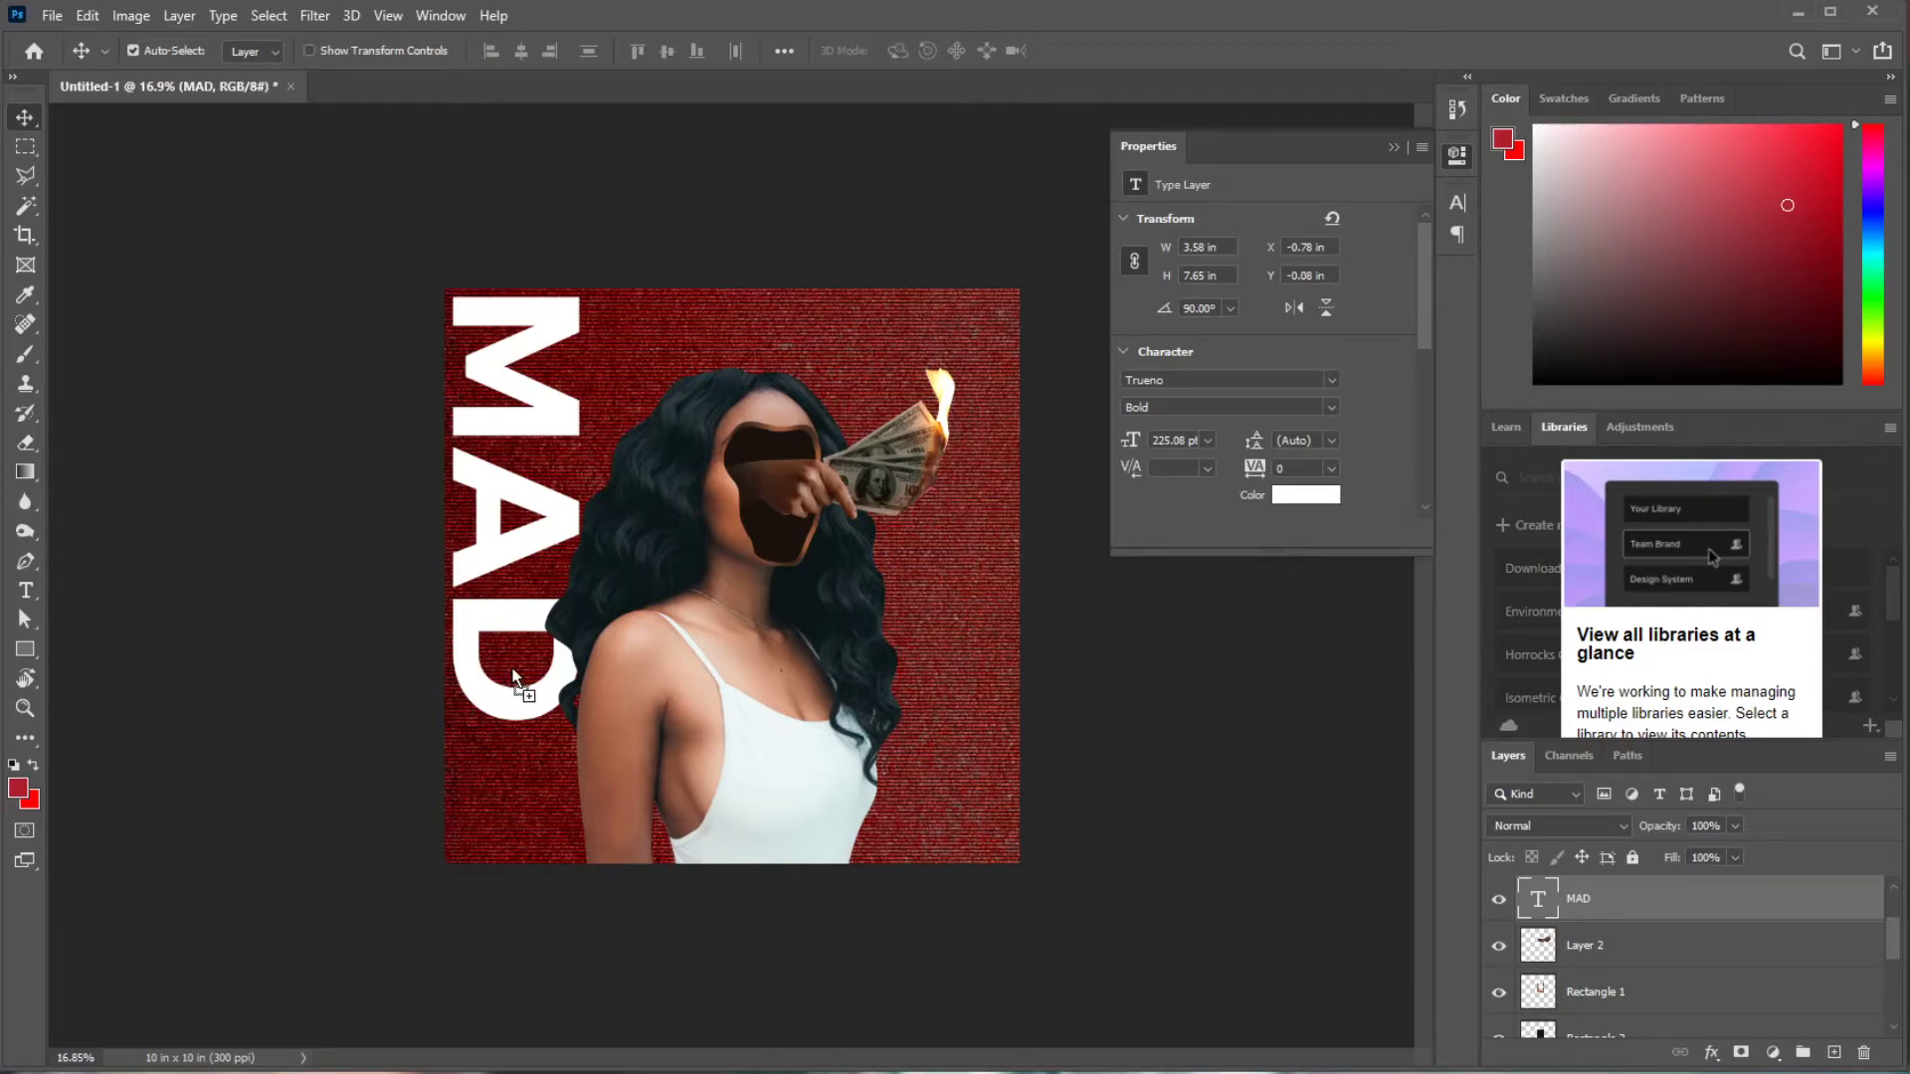
- Place the torn paper image above the MAD text, scaled to 23.22% and rotated 30° across the canvas's lower-left corner
left_click_drag(539, 720, 539, 720)
left_click_drag(994, 457, 1010, 611)
left_click_drag(904, 689, 740, 891)
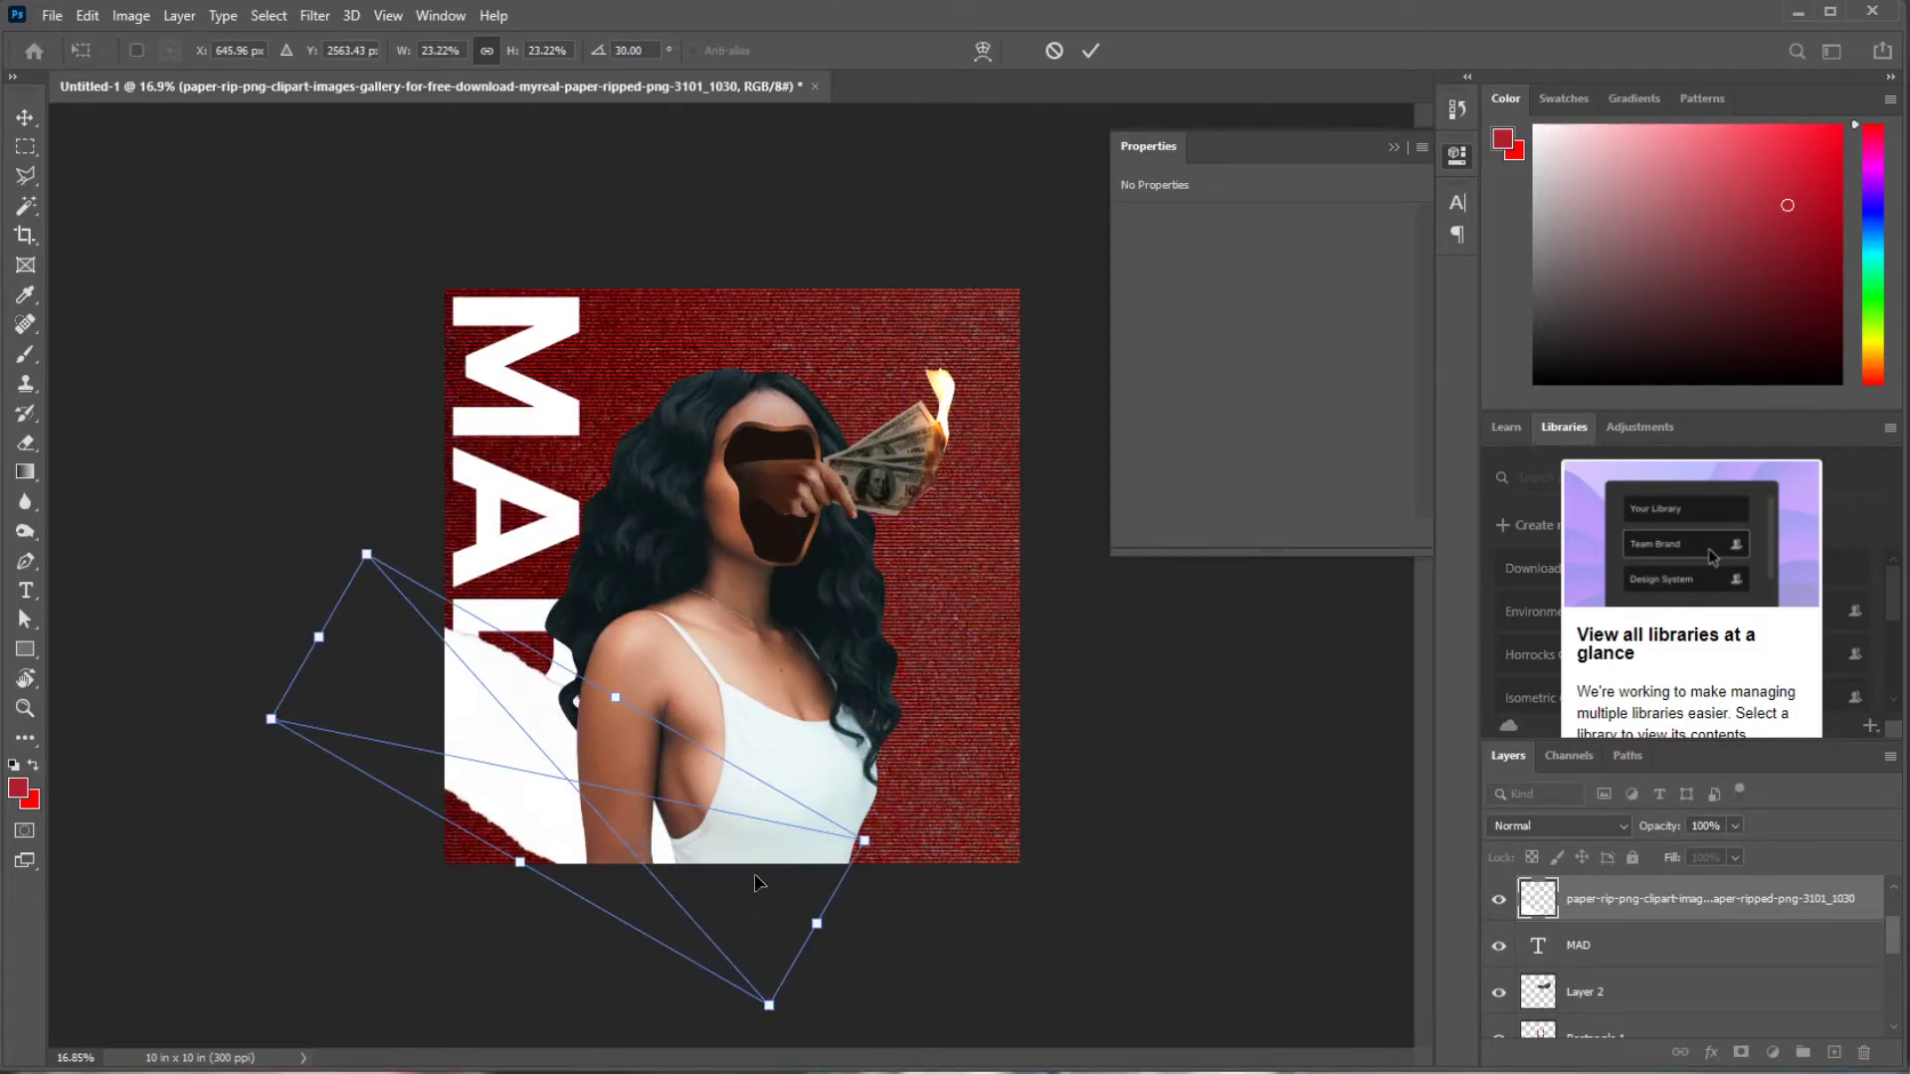
key("Return")
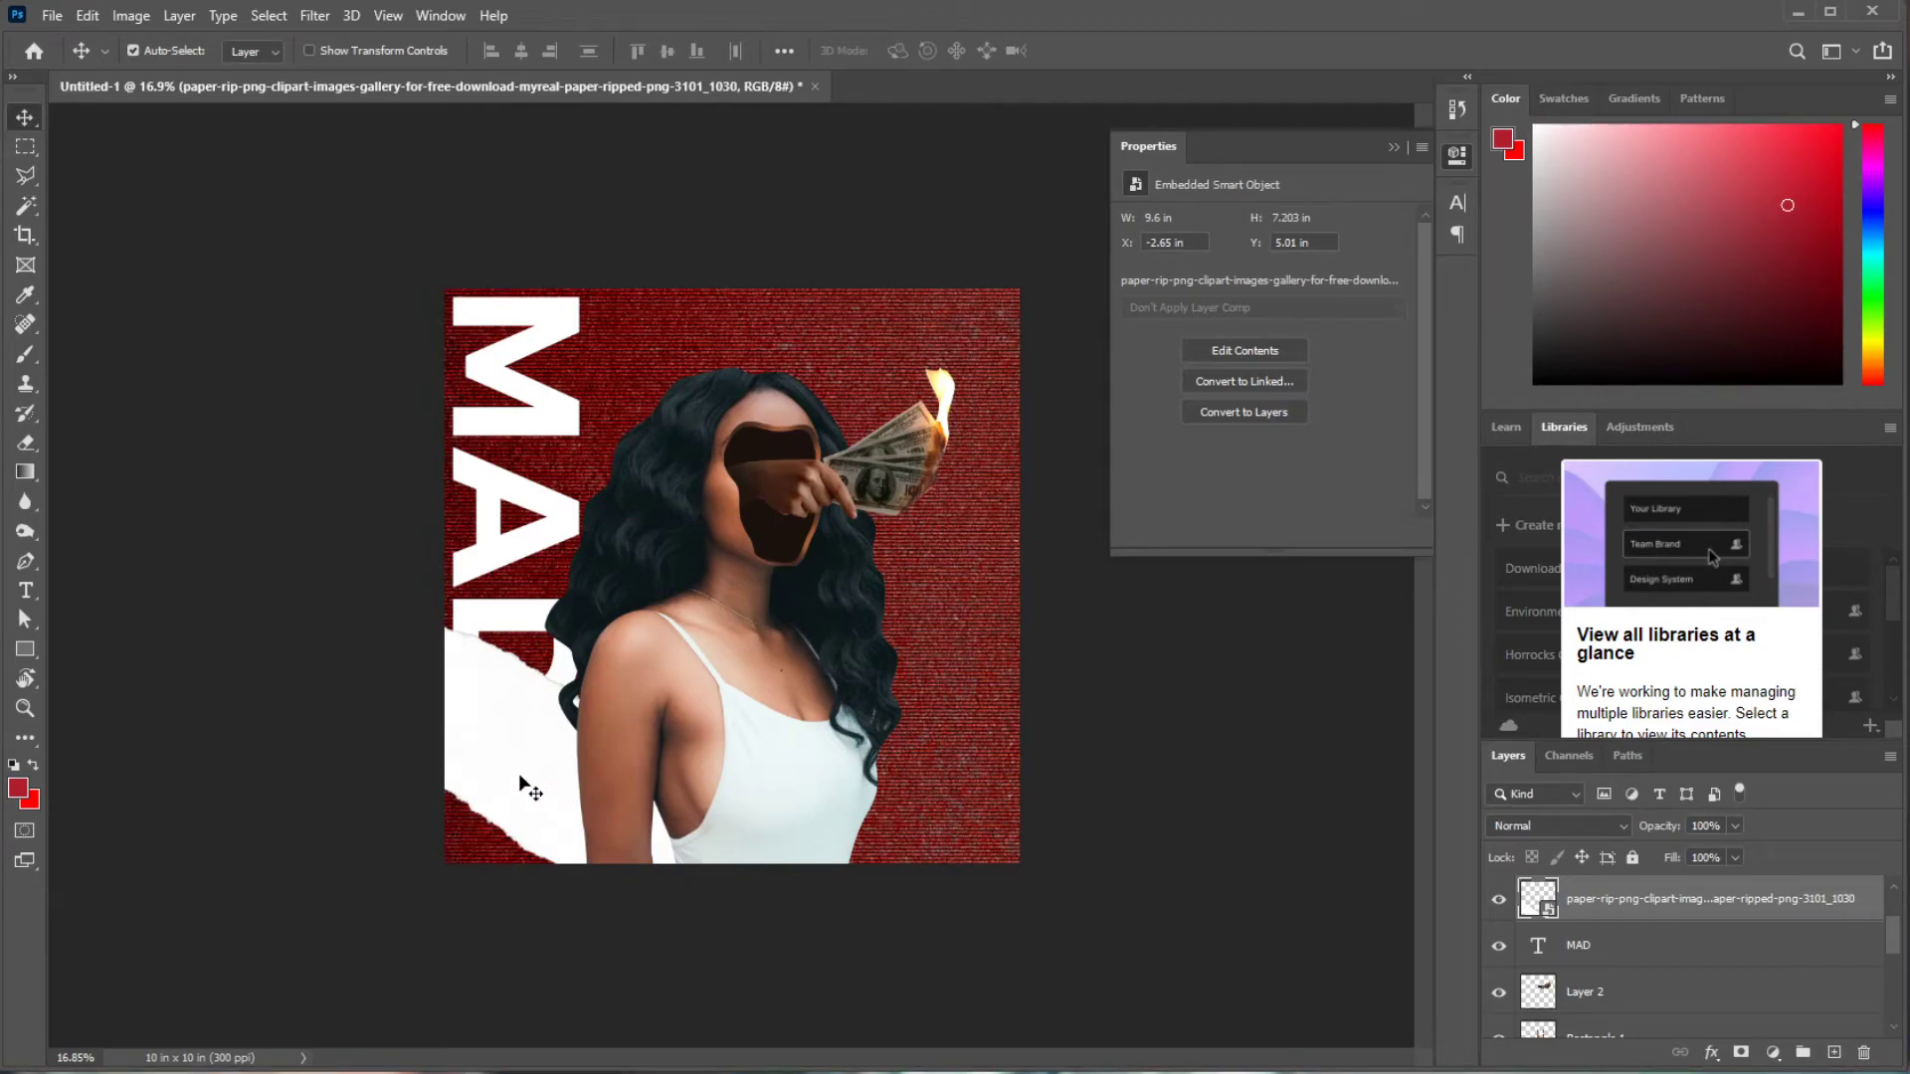
- Copy the red texture within a Magic Wand selection of the torn paper to a new layer above the paper layer
key("w")
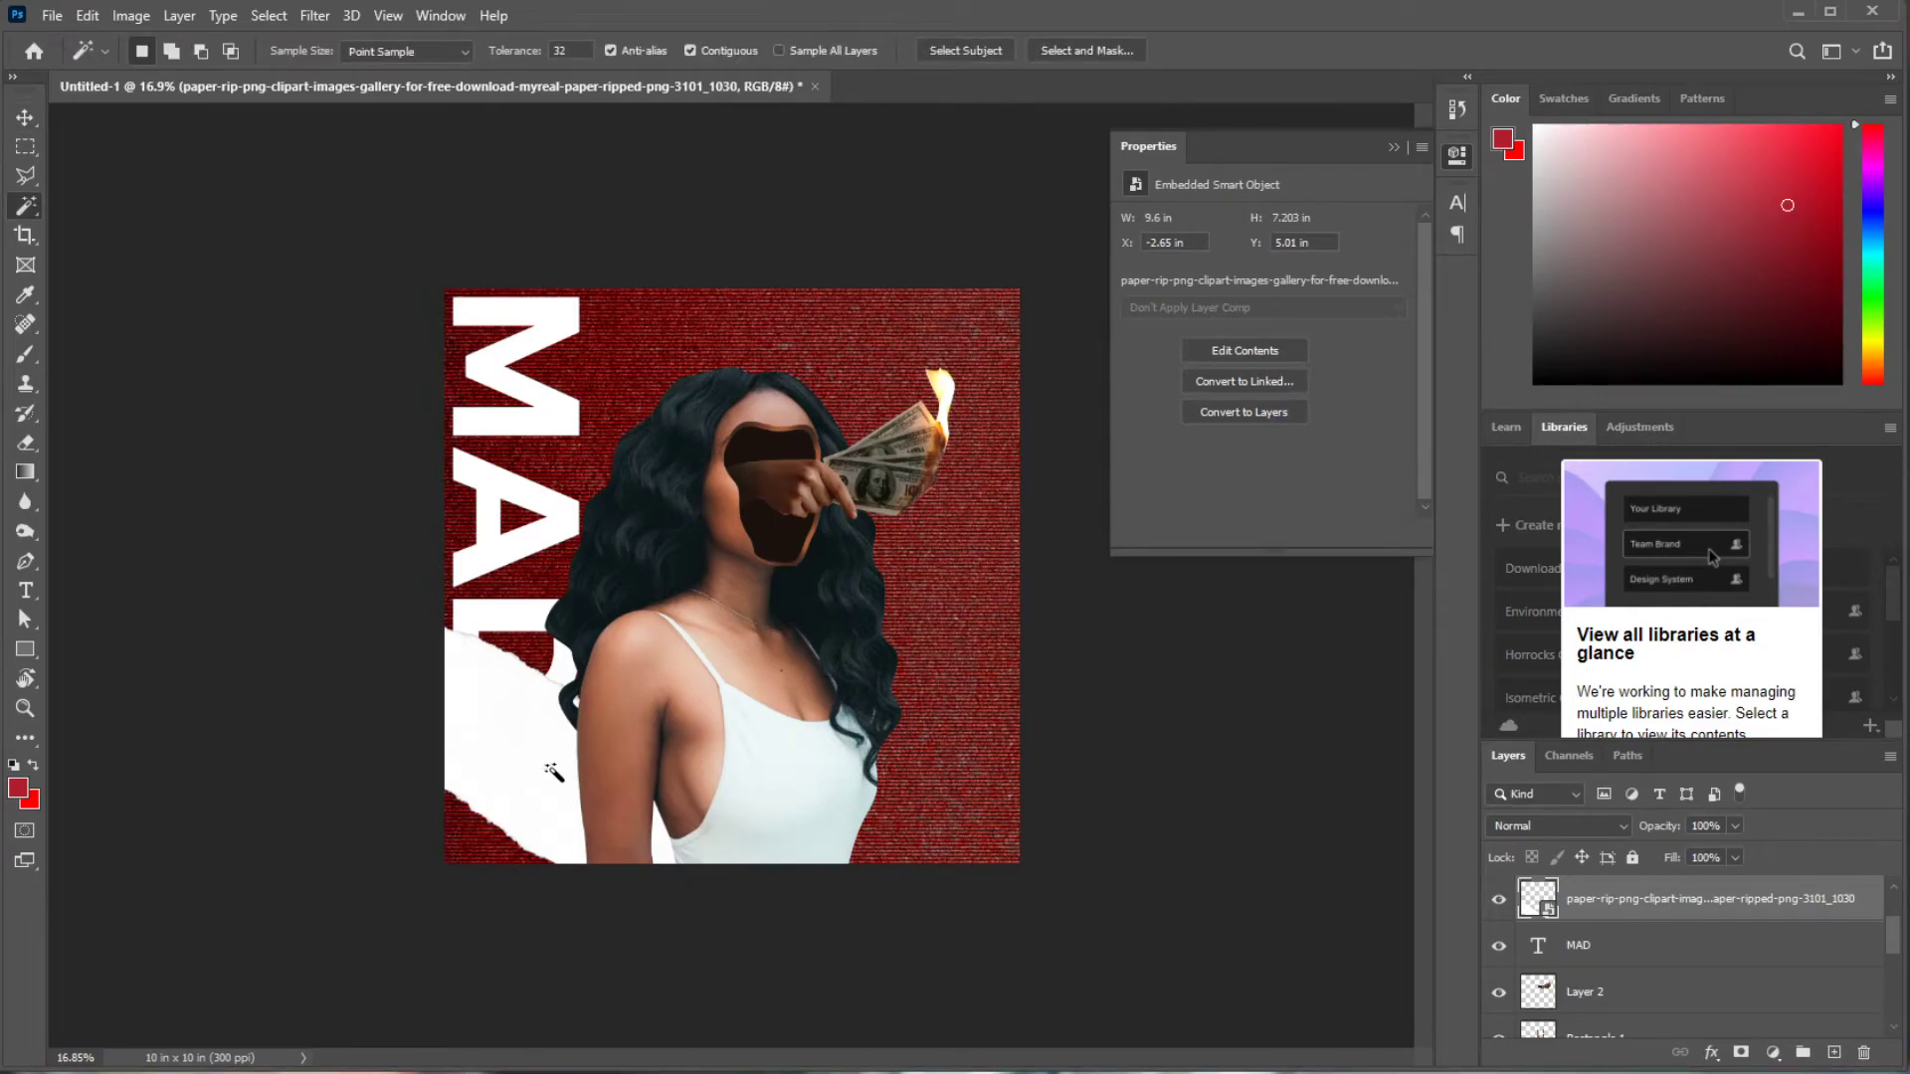
left_click(544, 779)
scroll(1788, 923, "down", 5)
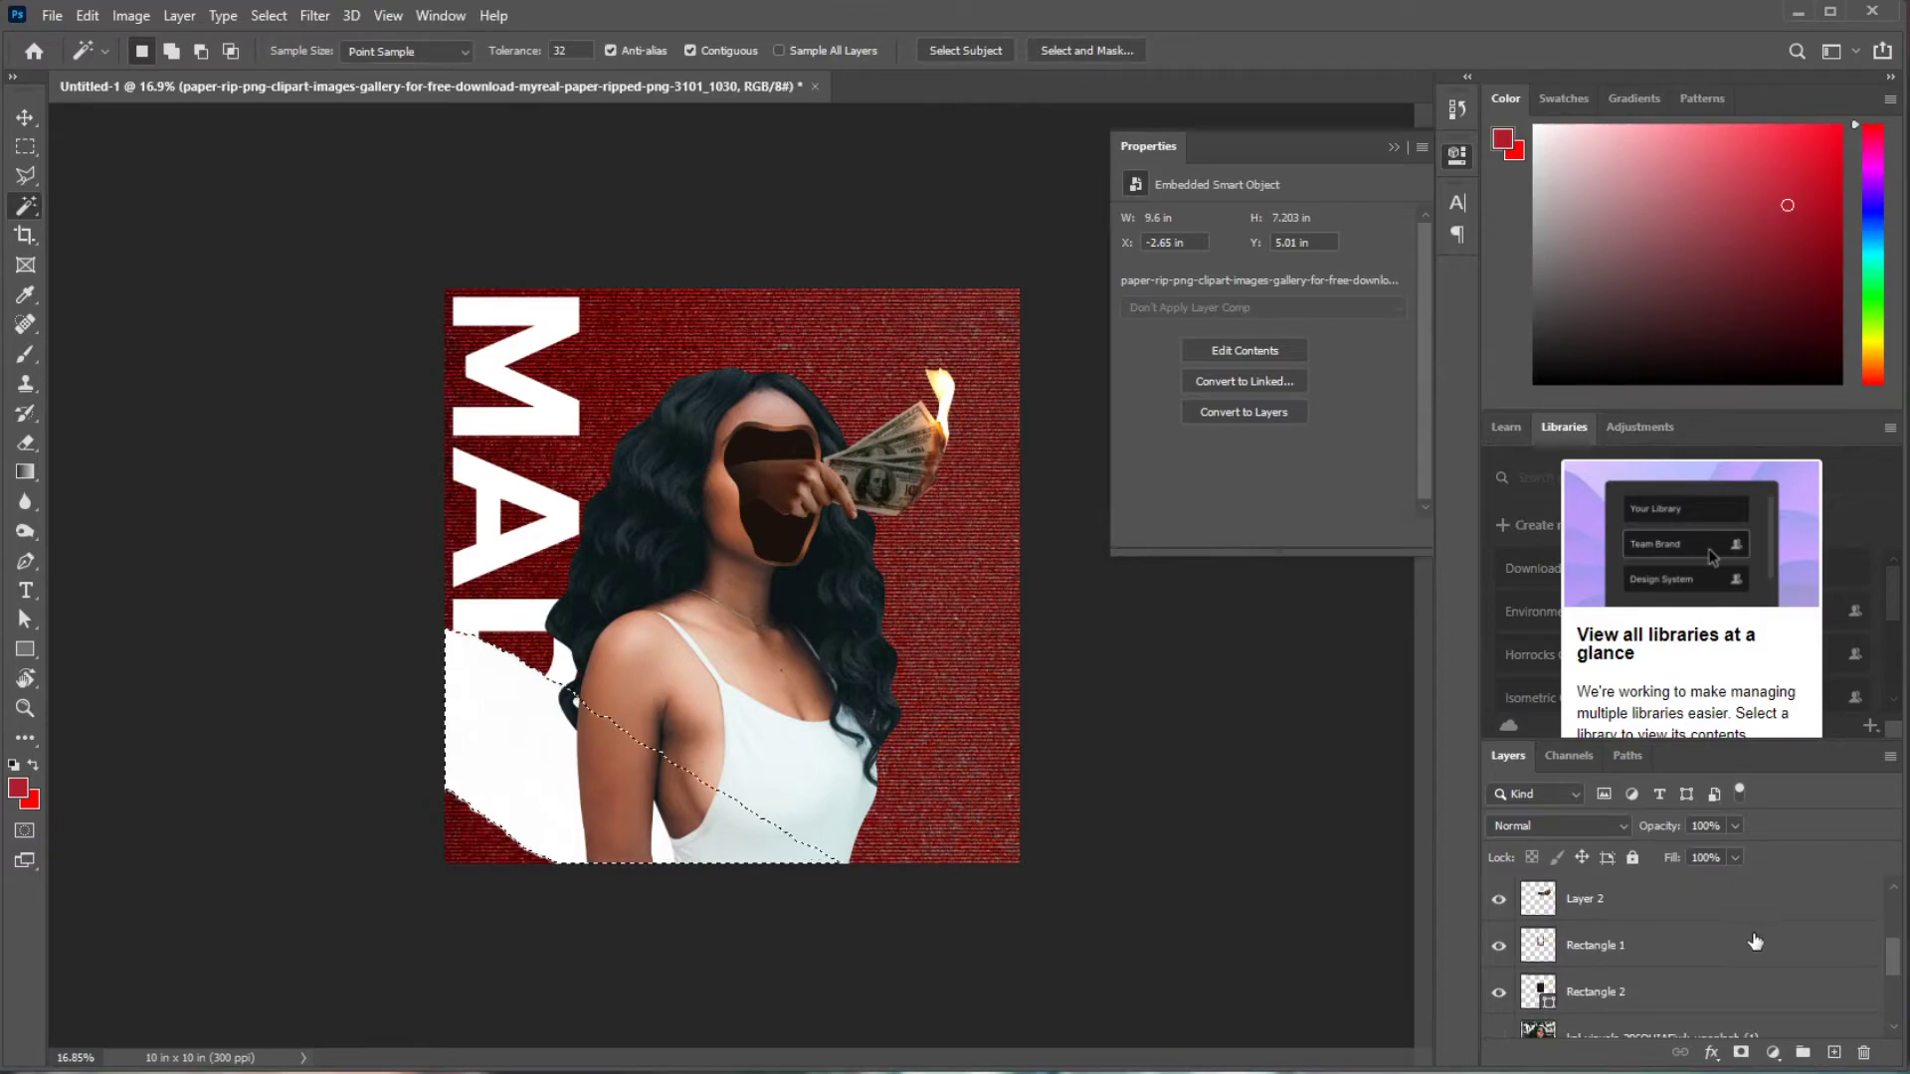
left_click(1611, 1002)
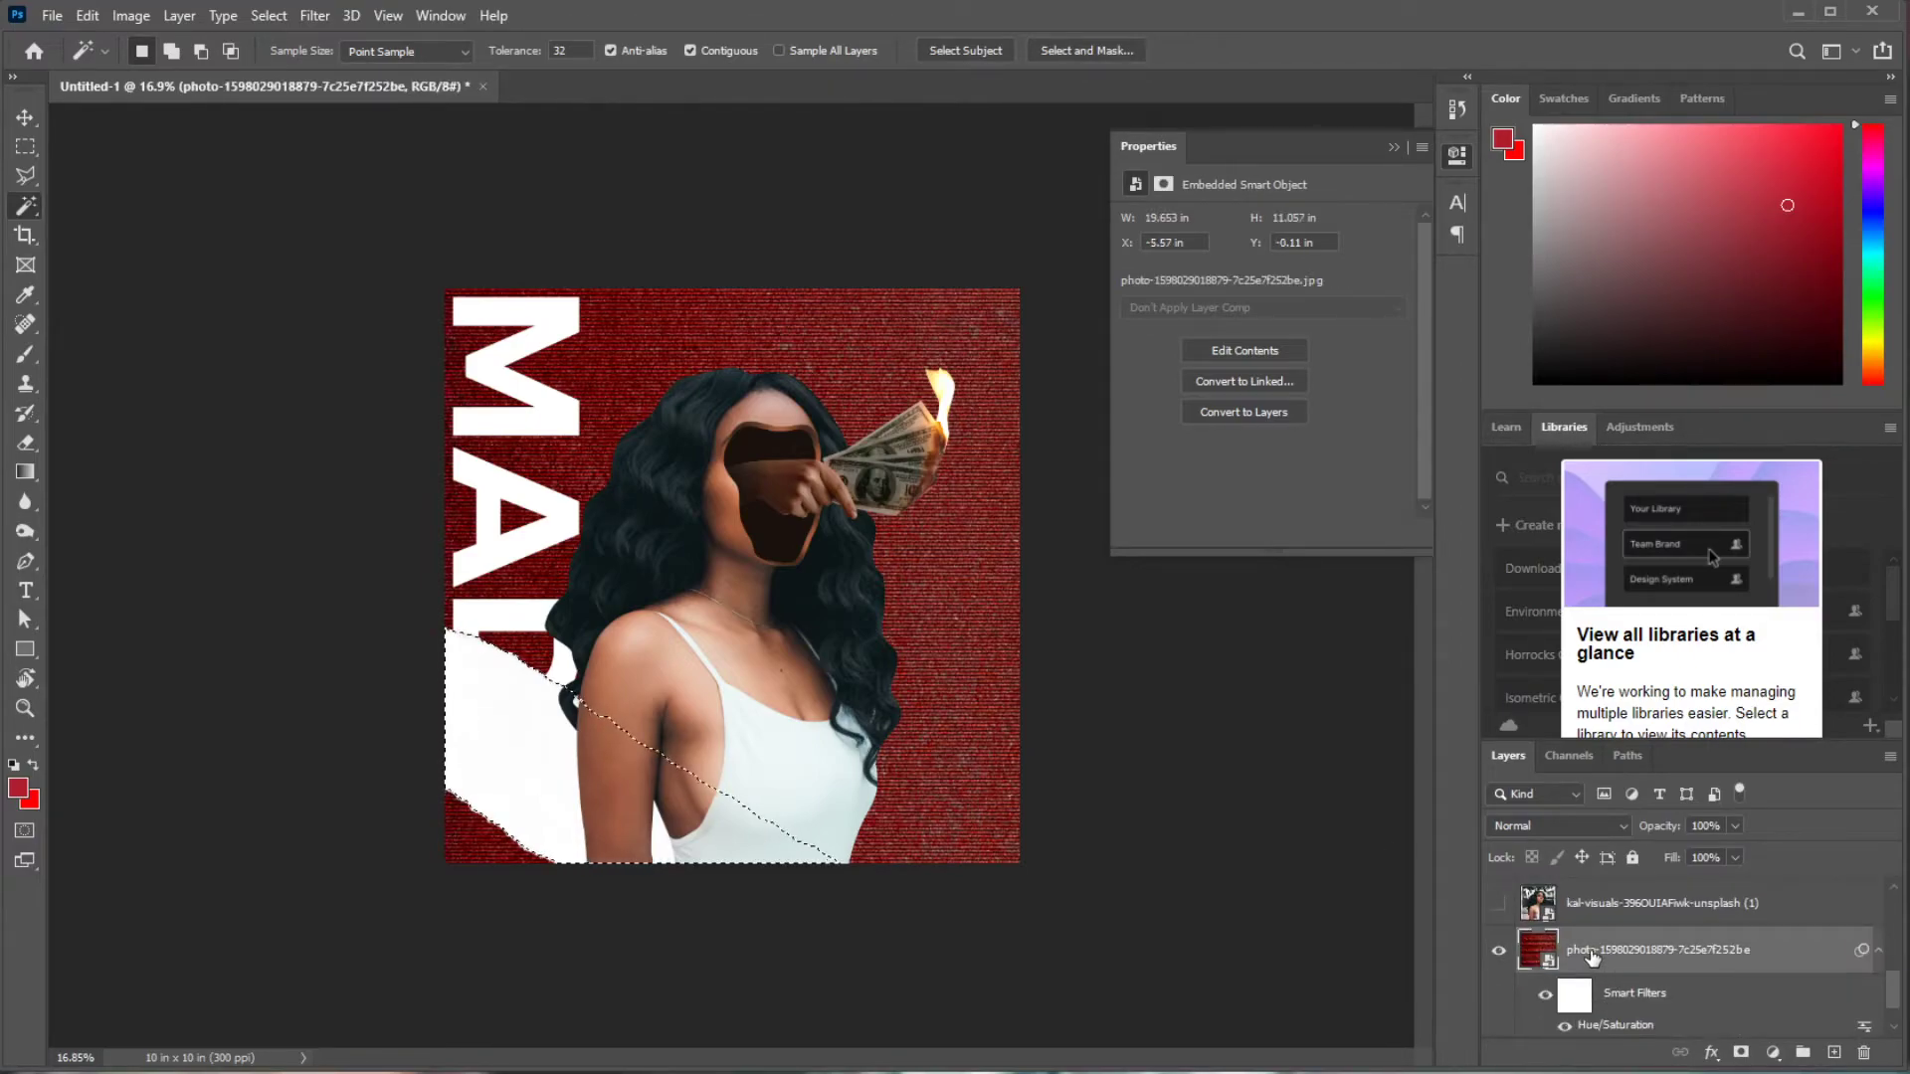
key("ctrl+j")
key("v")
left_click_drag(1600, 952, 1629, 915)
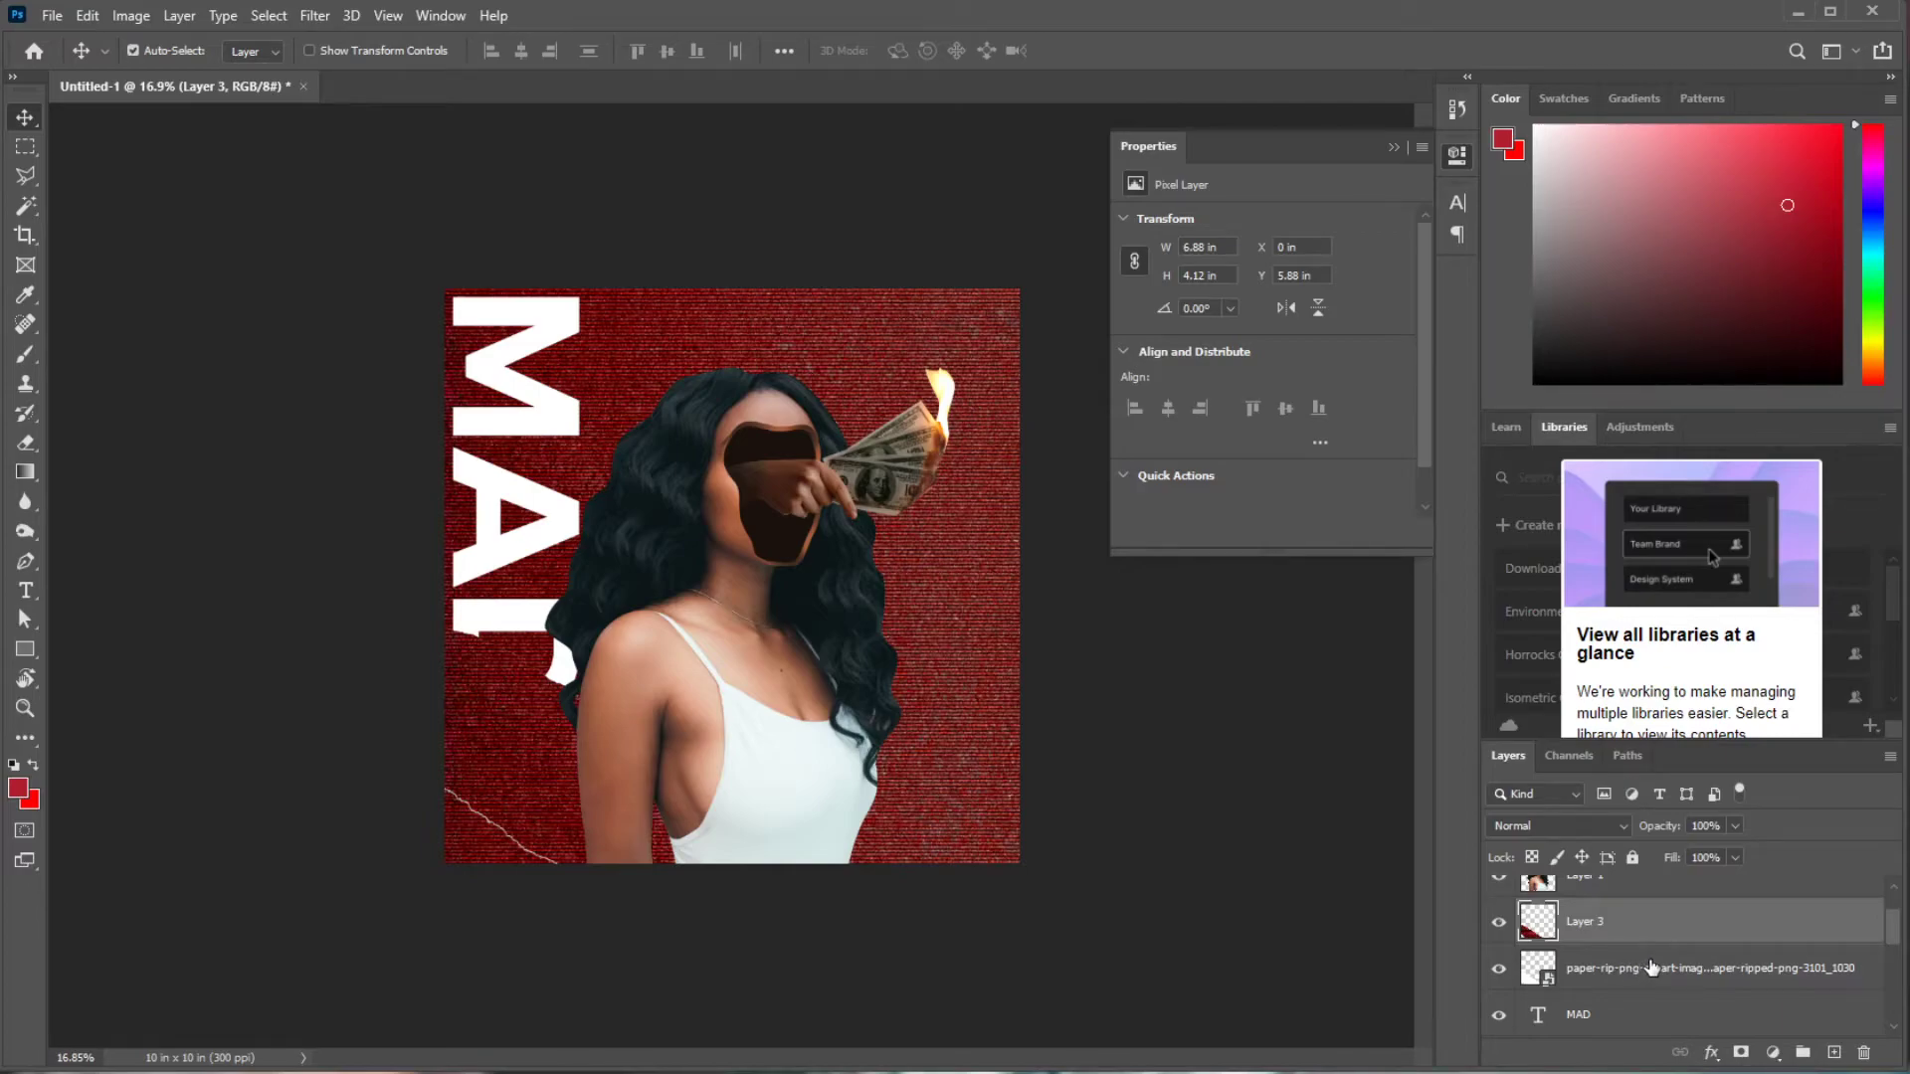
- Move Layer 3 and the torn paper layer together above Layer 2 copy, and enlarge the layer list
left_click(1649, 967, "shift")
key("ctrl+j")
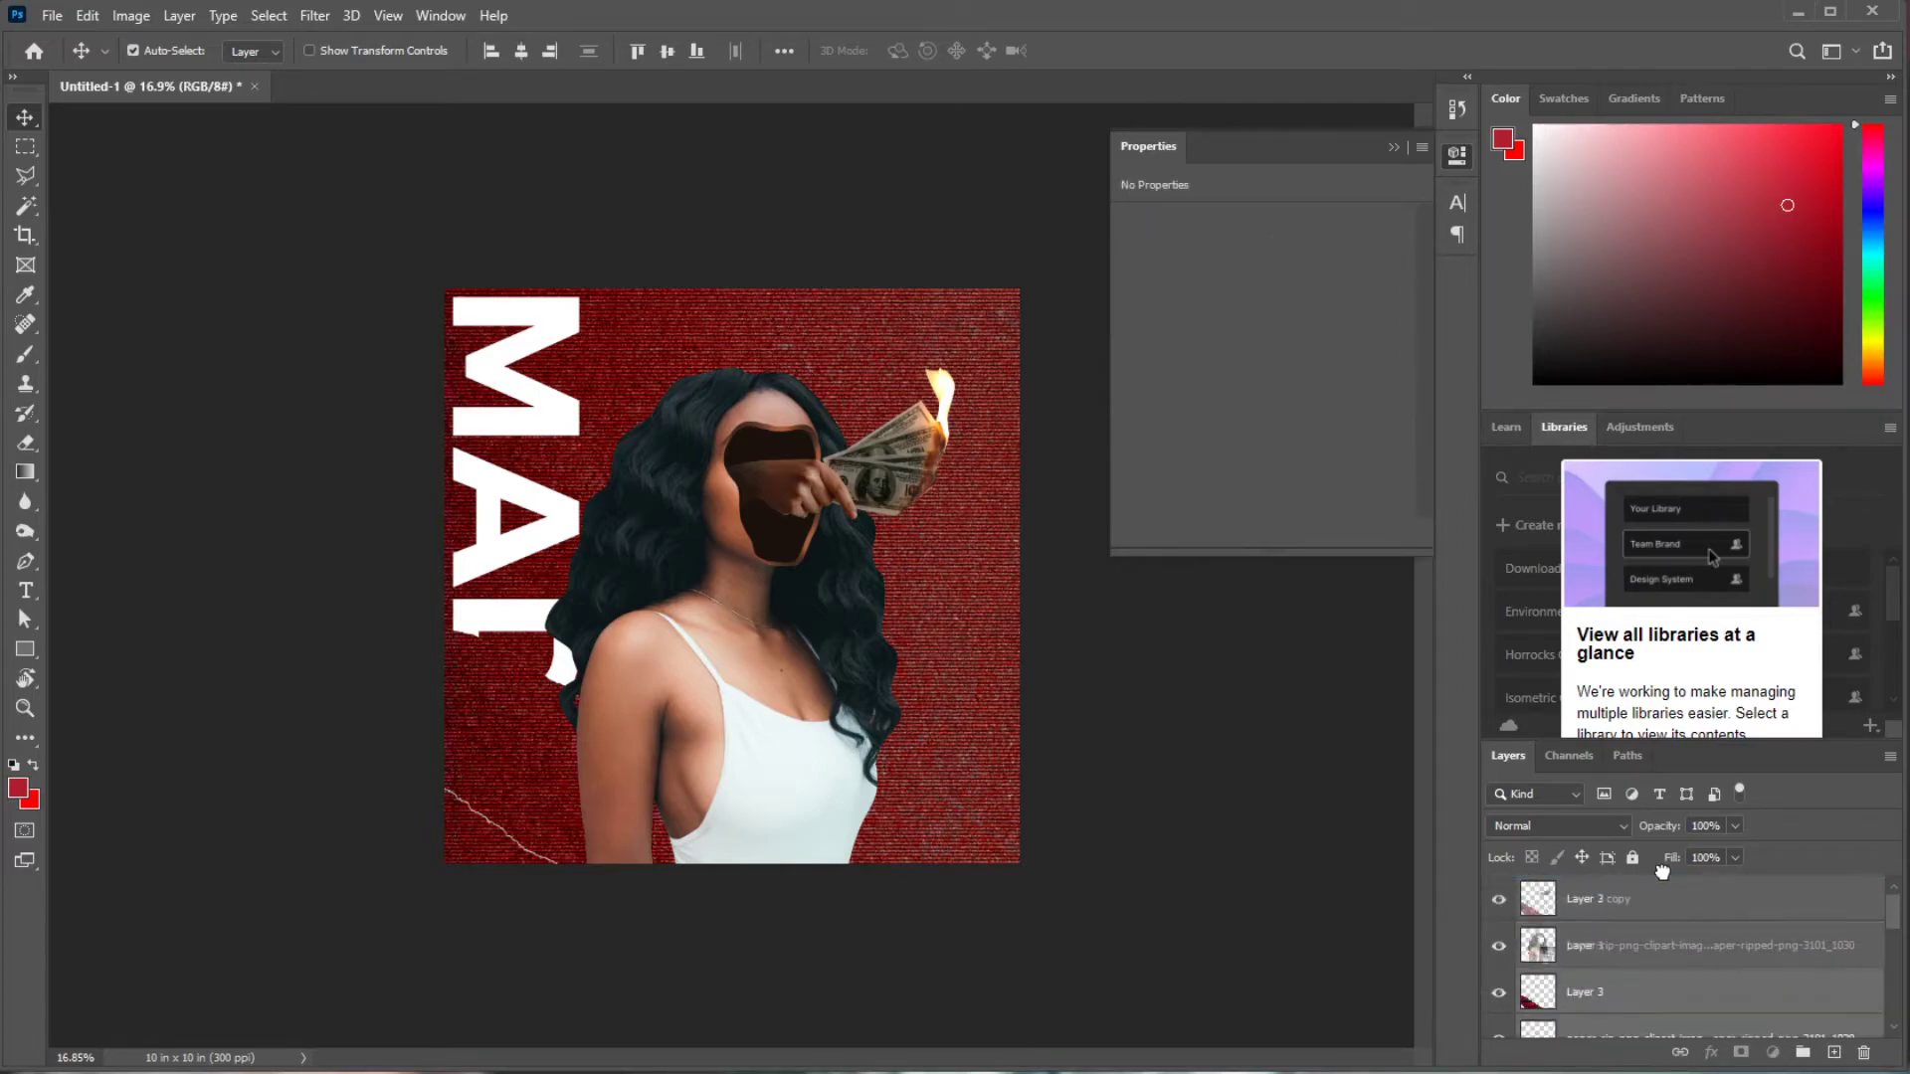
key("ctrl+z")
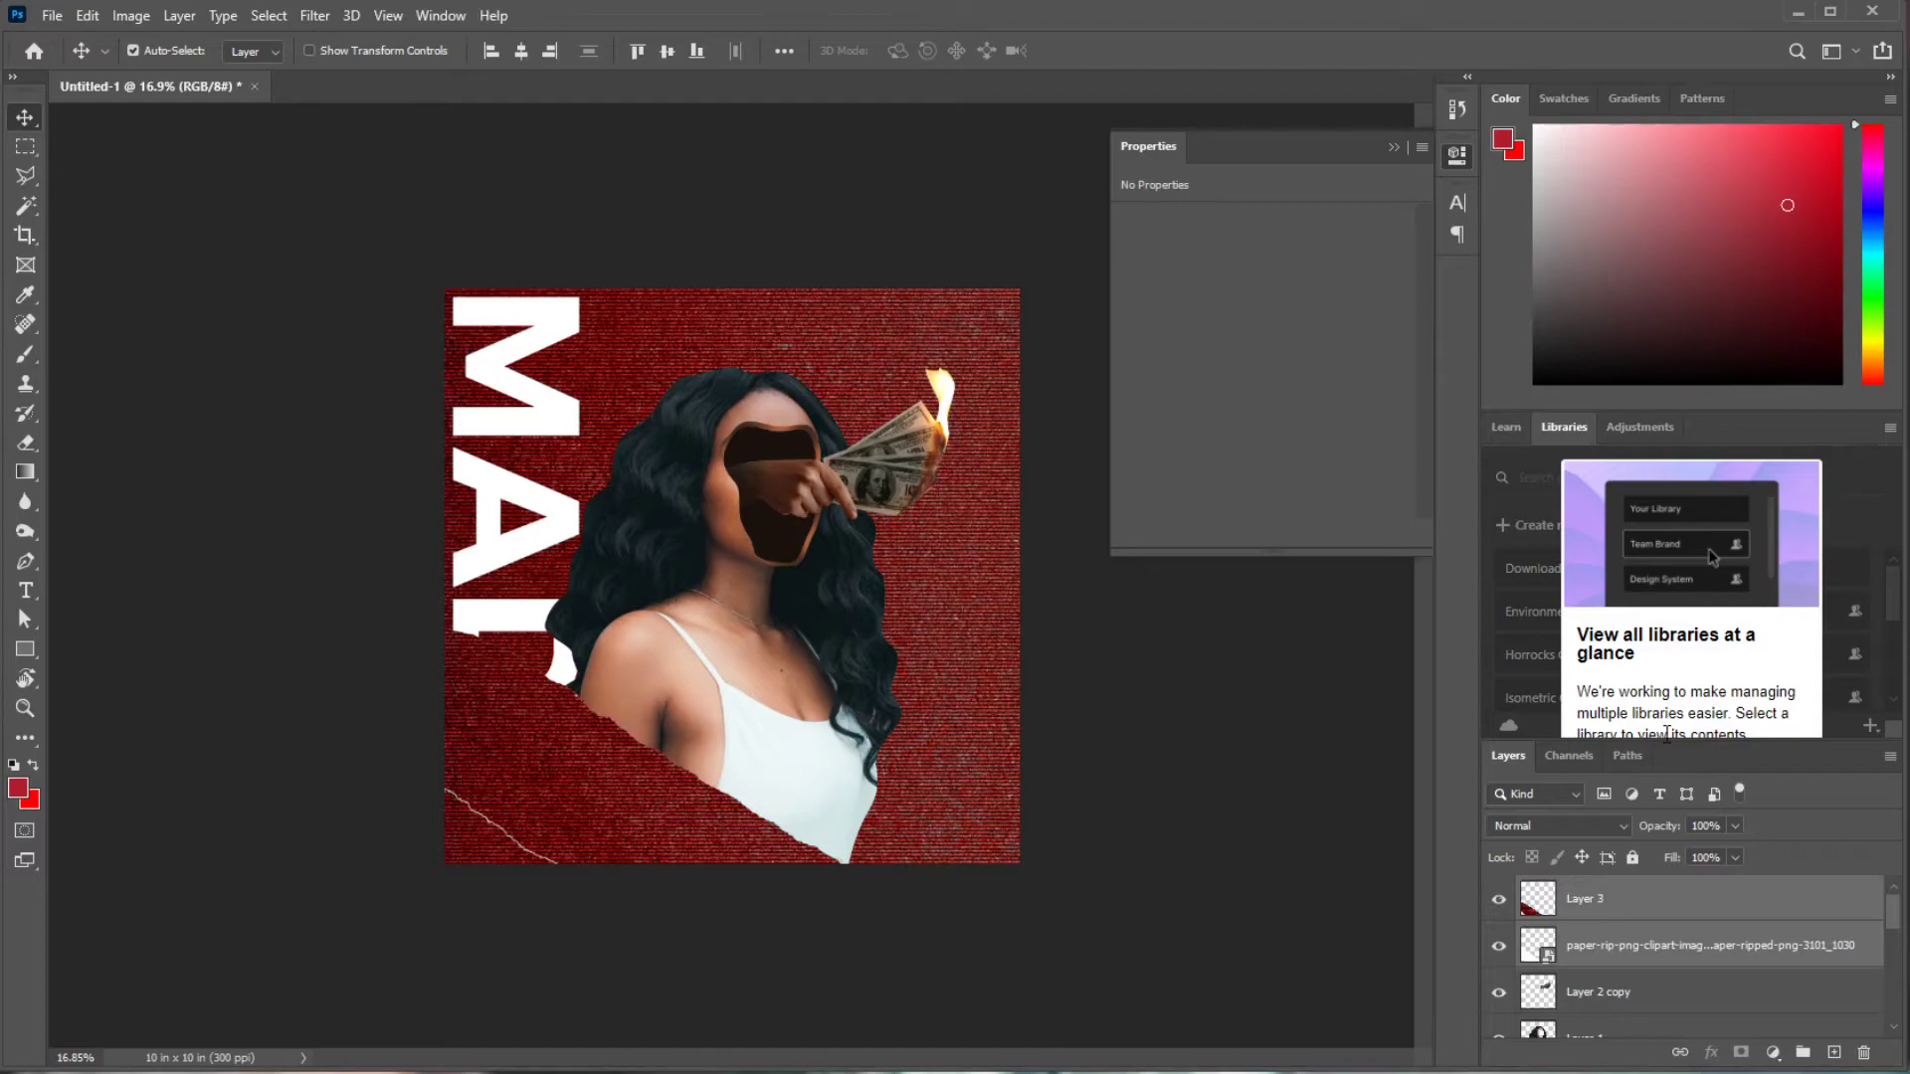
left_click_drag(1668, 741, 1662, 372)
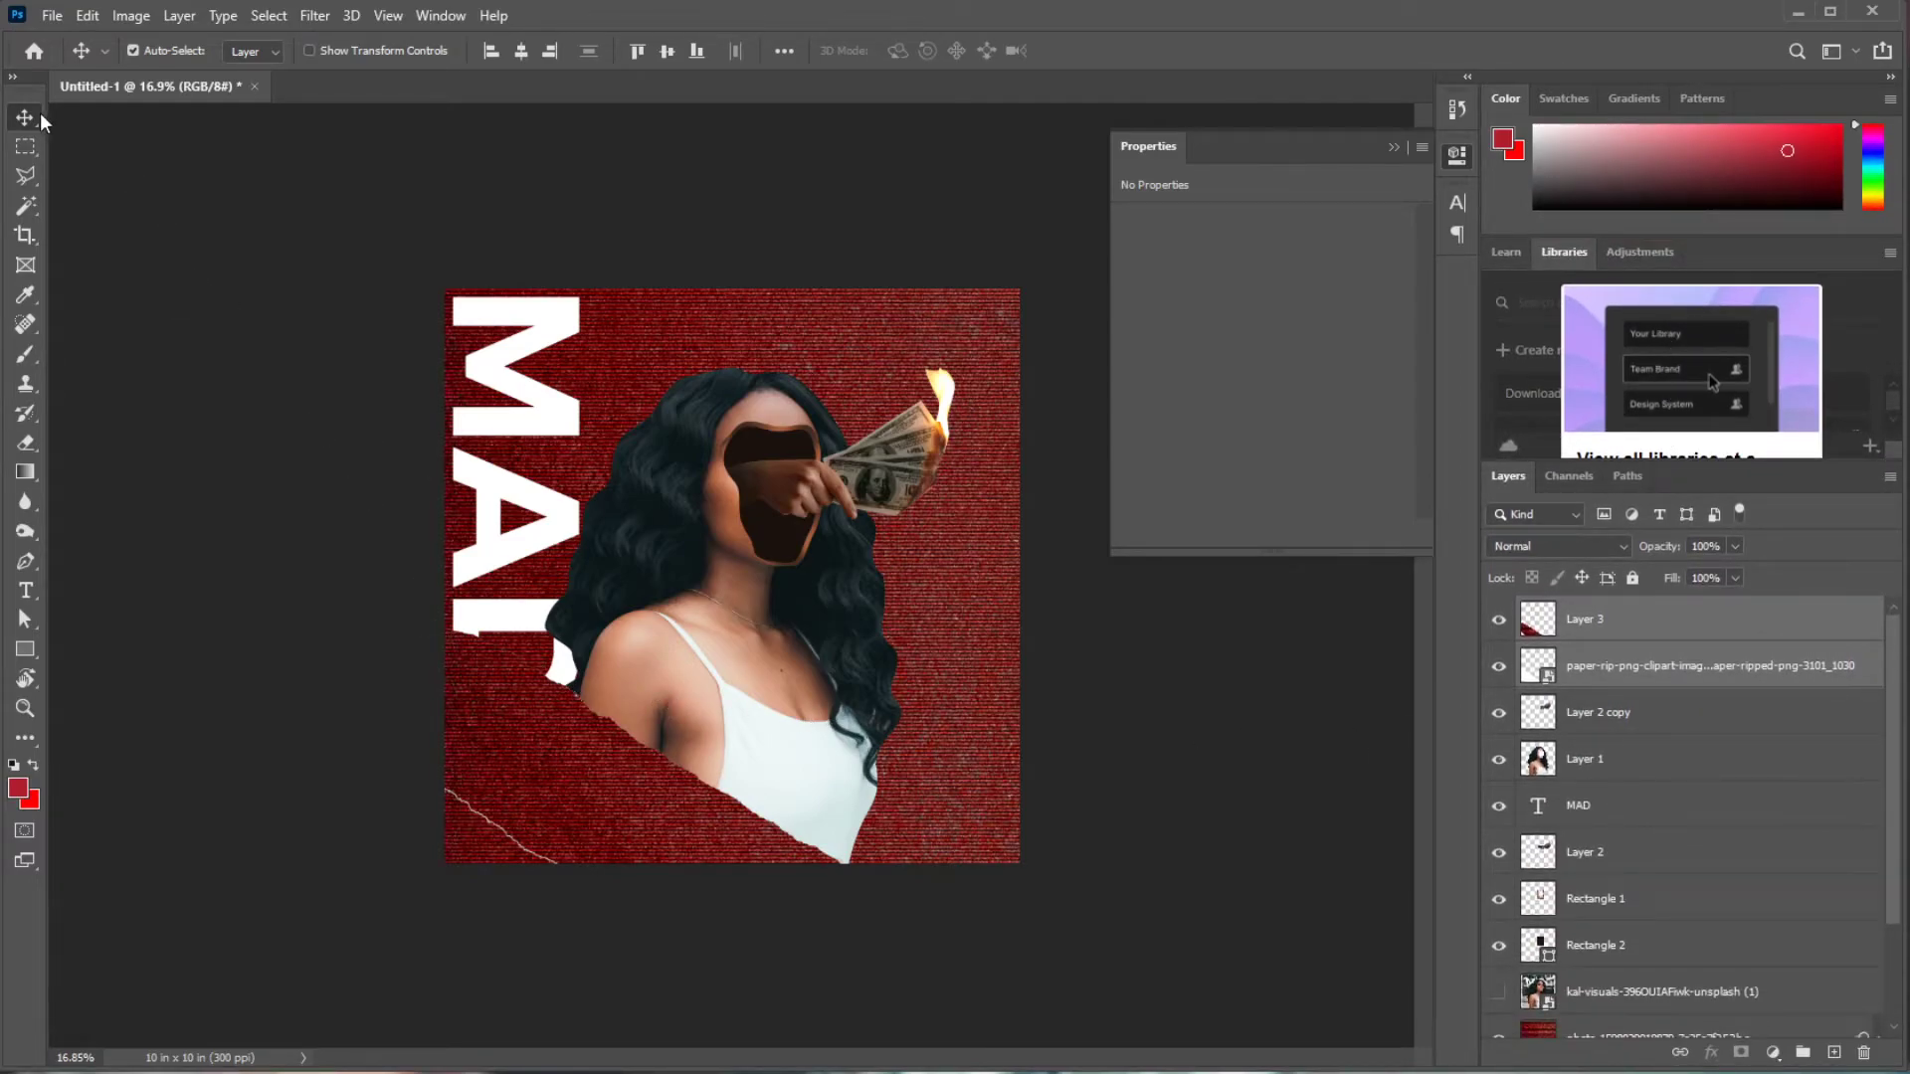
- Offset Layer 3 to expose the paper's torn edge and scale it to 7.52 by 4.5 in, covering the lower-left corner
left_click(1642, 628)
left_click_drag(599, 813, 605, 820)
key("ctrl+t")
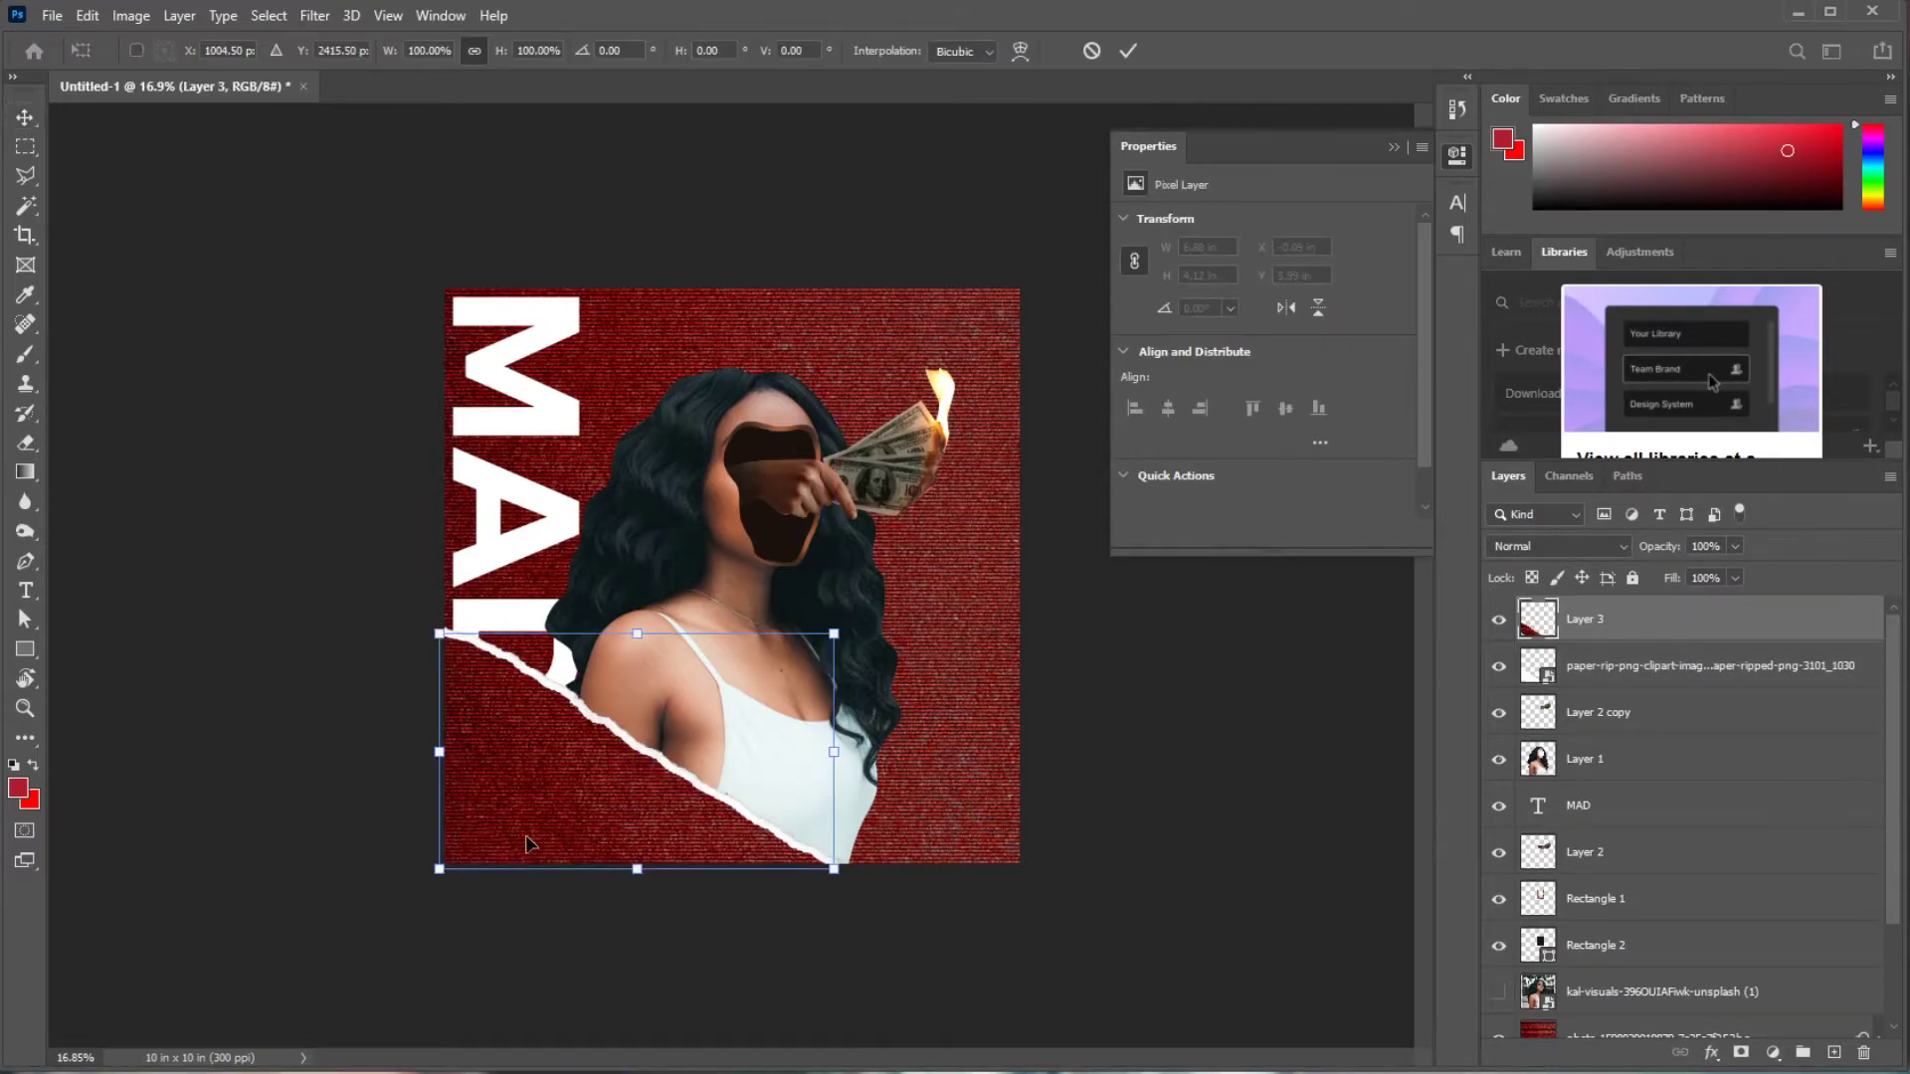
left_click_drag(439, 872, 402, 888)
left_click_drag(511, 847, 522, 831)
key("Return")
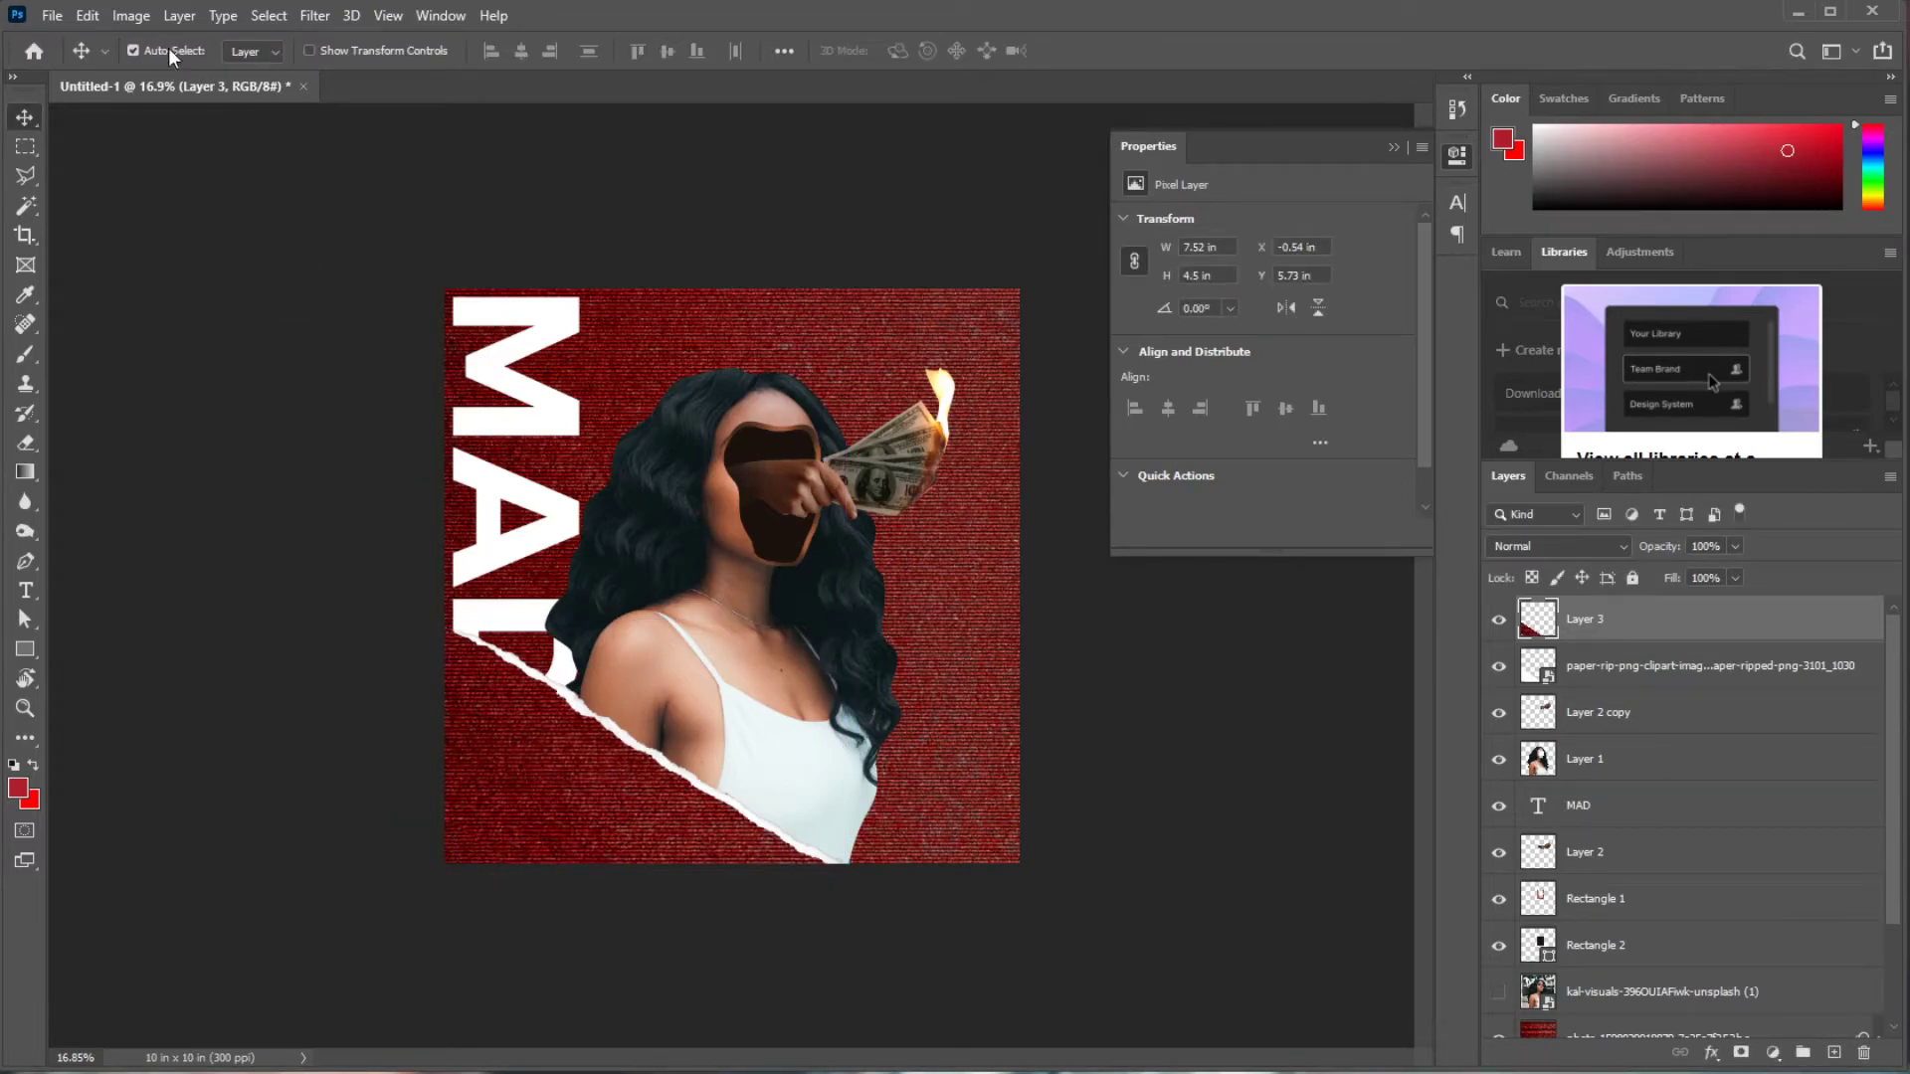
- Darken the red texture on Layer 3 with a Brightness/Contrast adjustment, lowering the brightness and slightly raising the contrast
left_click(137, 22)
mouse_move(170, 69)
left_click(554, 64)
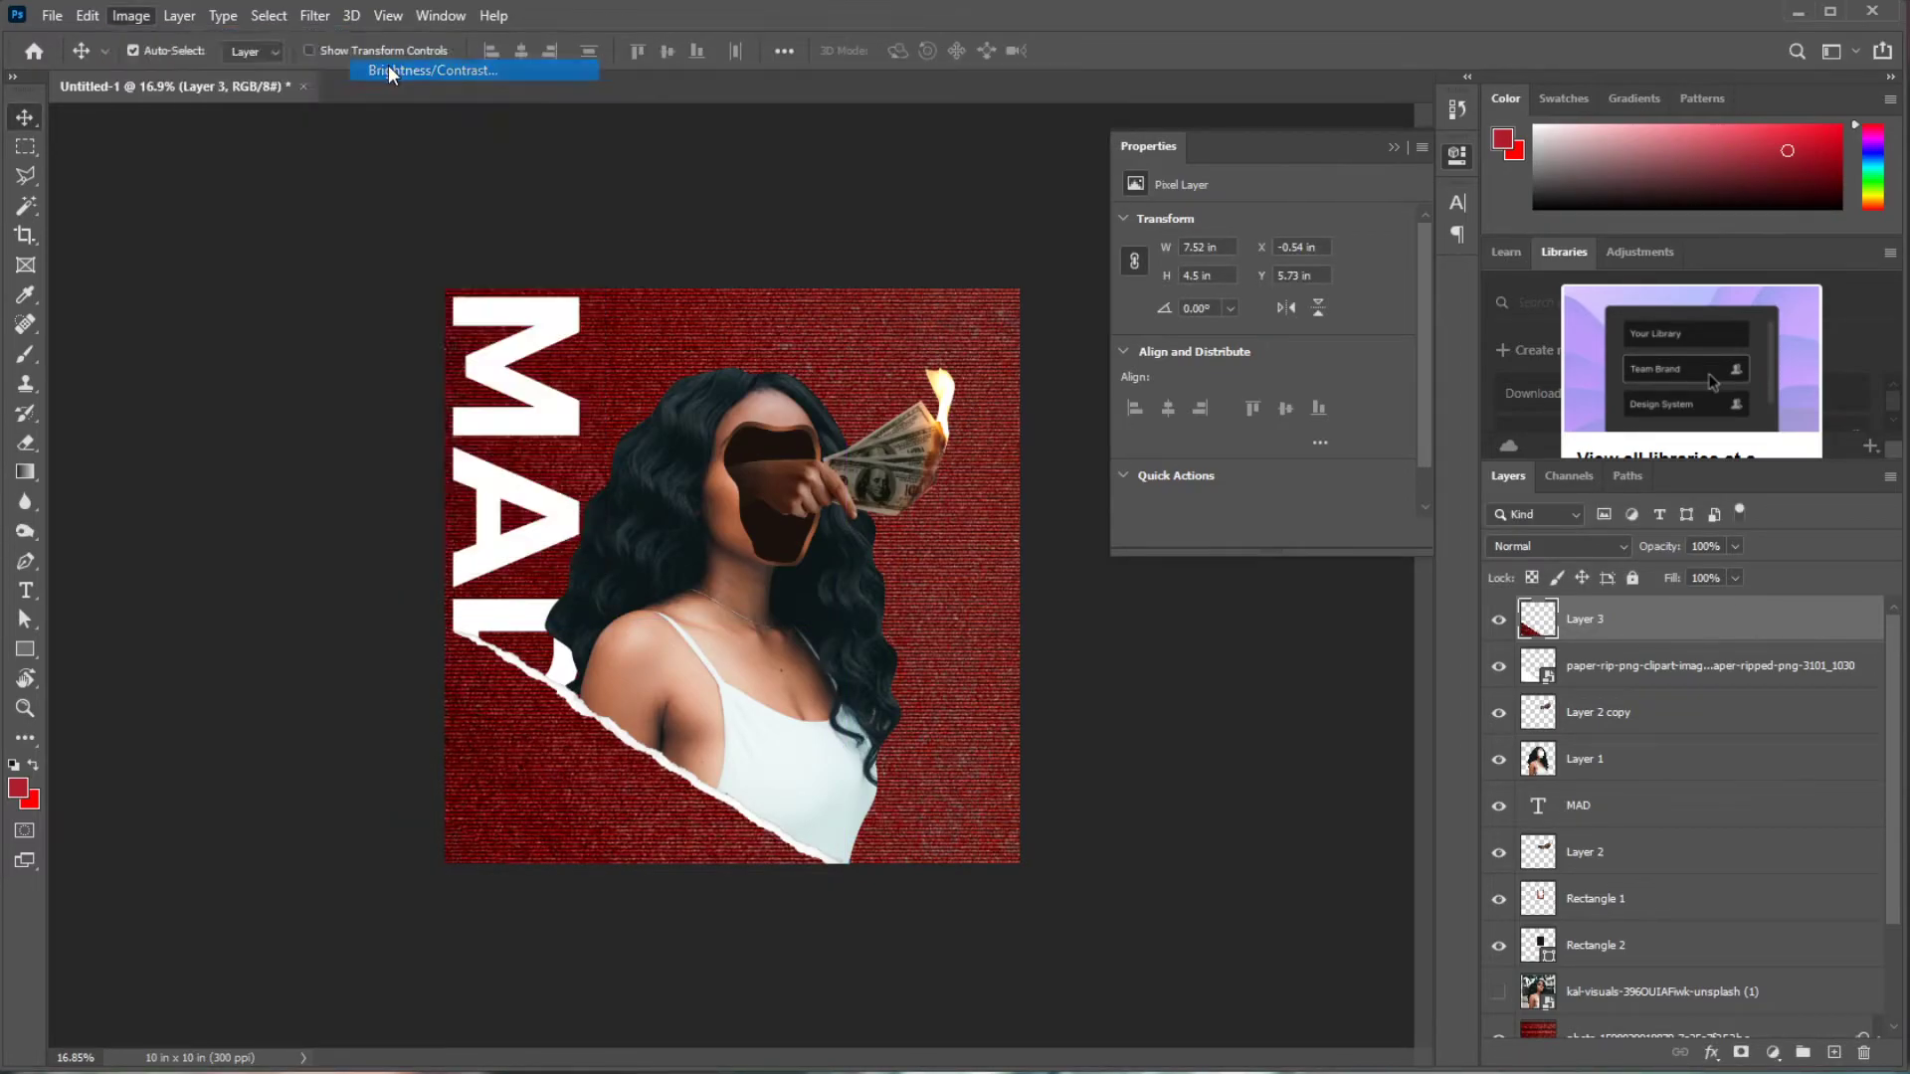
left_click_drag(1216, 273, 1152, 271)
left_click_drag(1219, 328, 1233, 330)
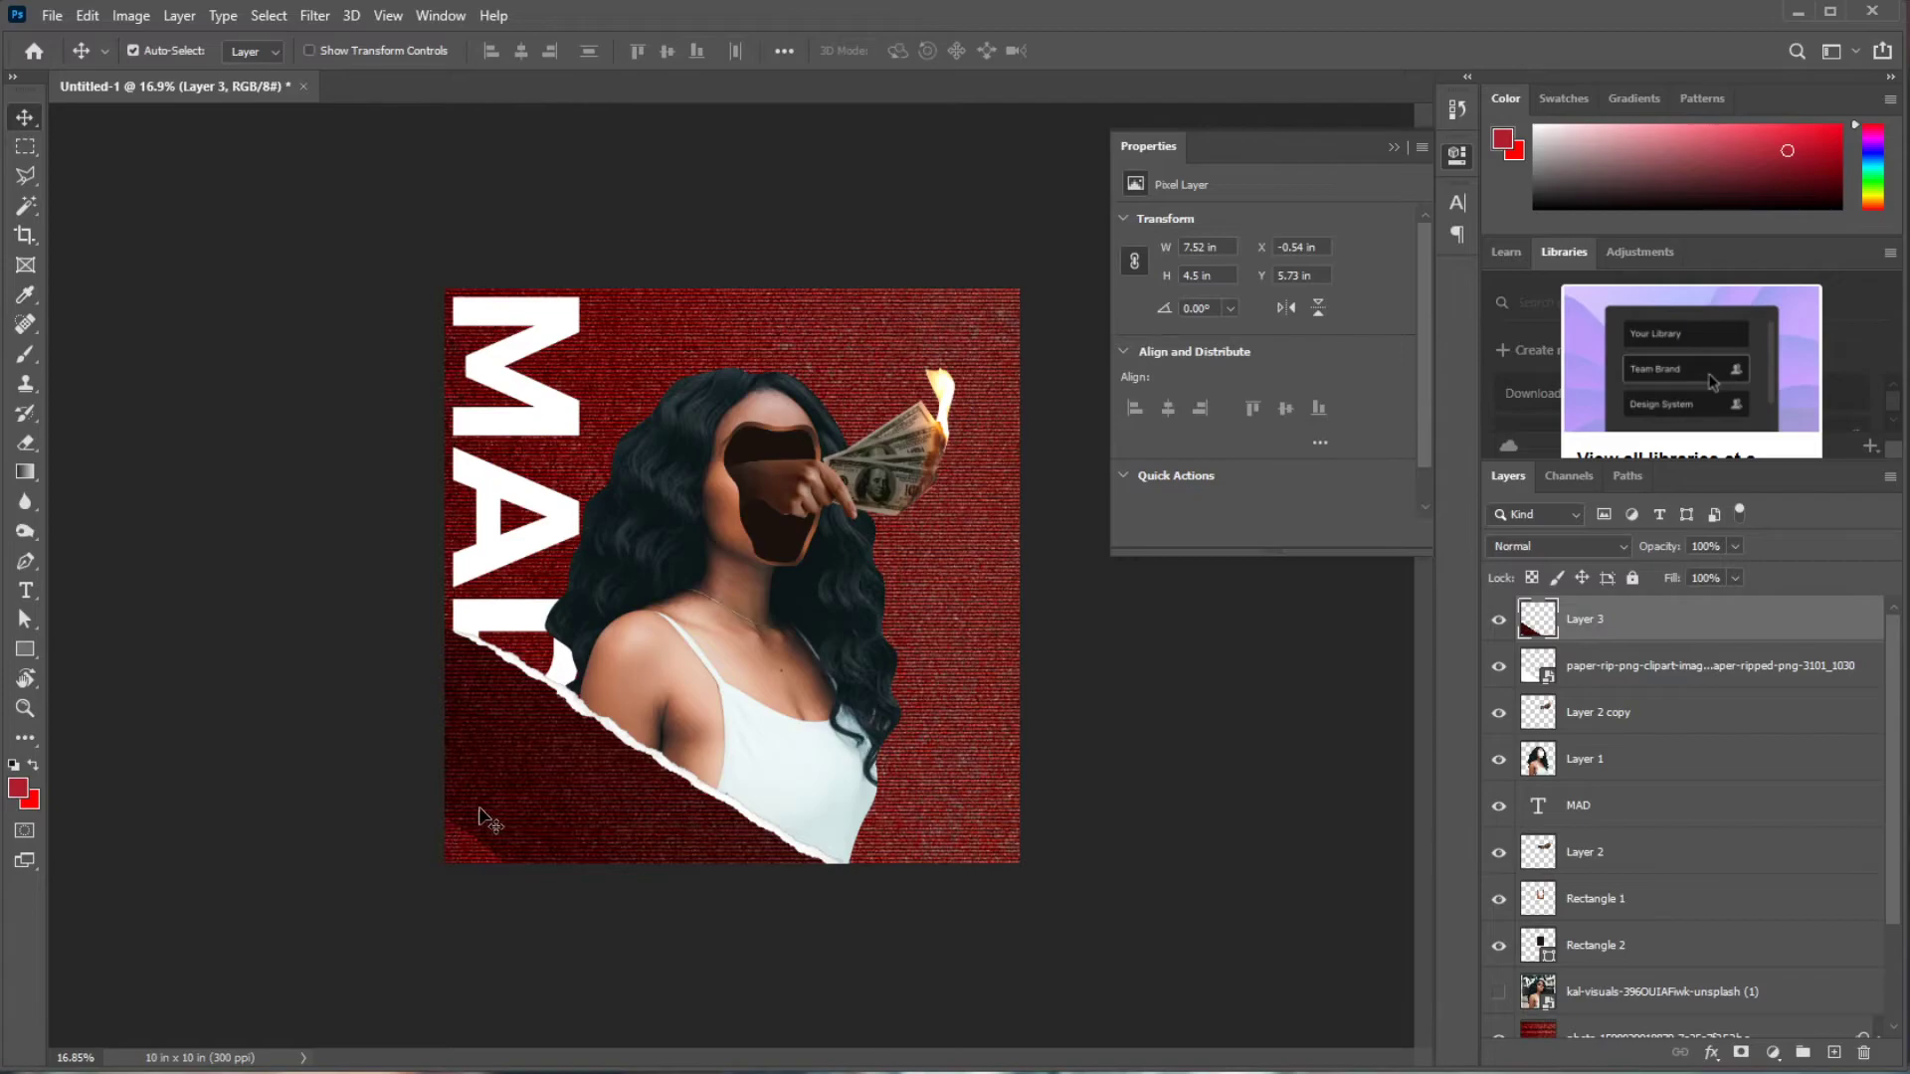
- Enlarge Layer 3 to 9.59 by 5.74 in so the dark red texture fills the lower-left corner under the tear
key("ctrl+t")
left_click_drag(413, 875, 342, 901)
left_click_drag(597, 816, 626, 796)
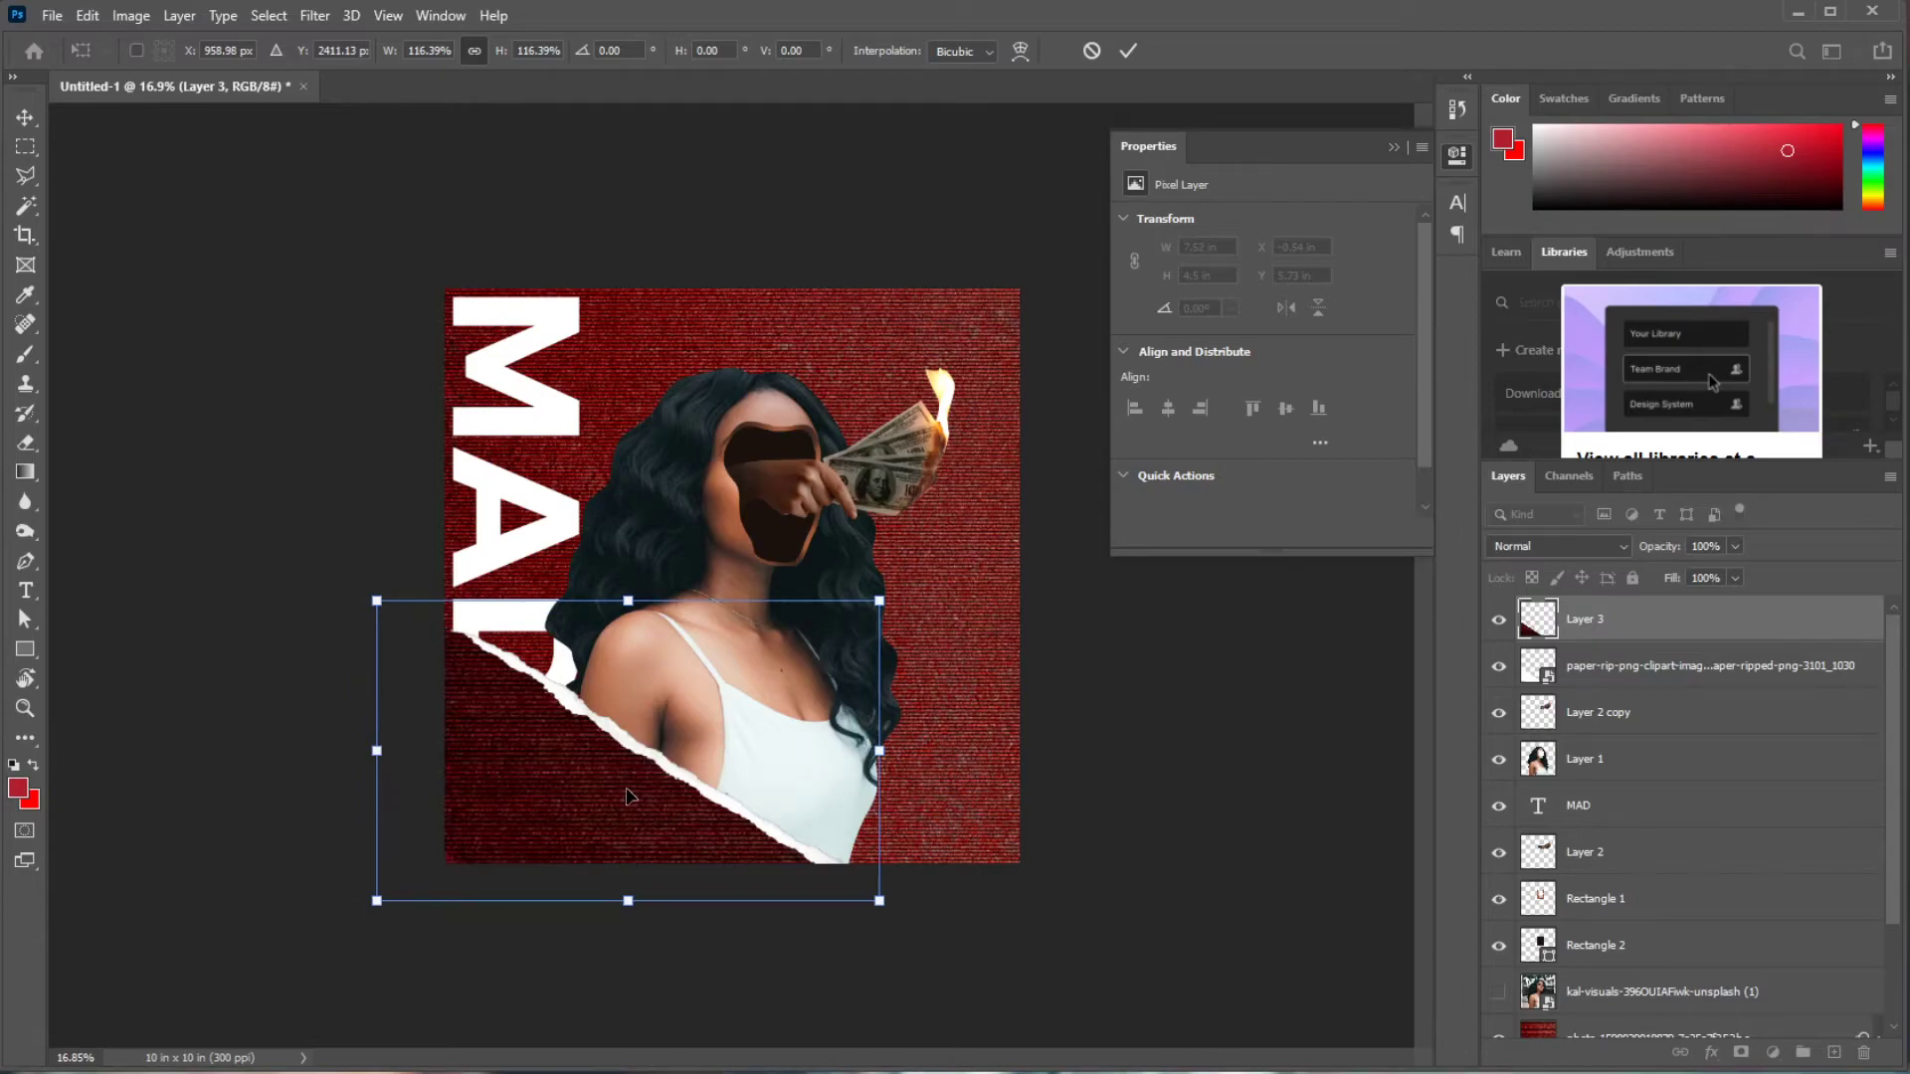
left_click_drag(879, 909, 917, 937)
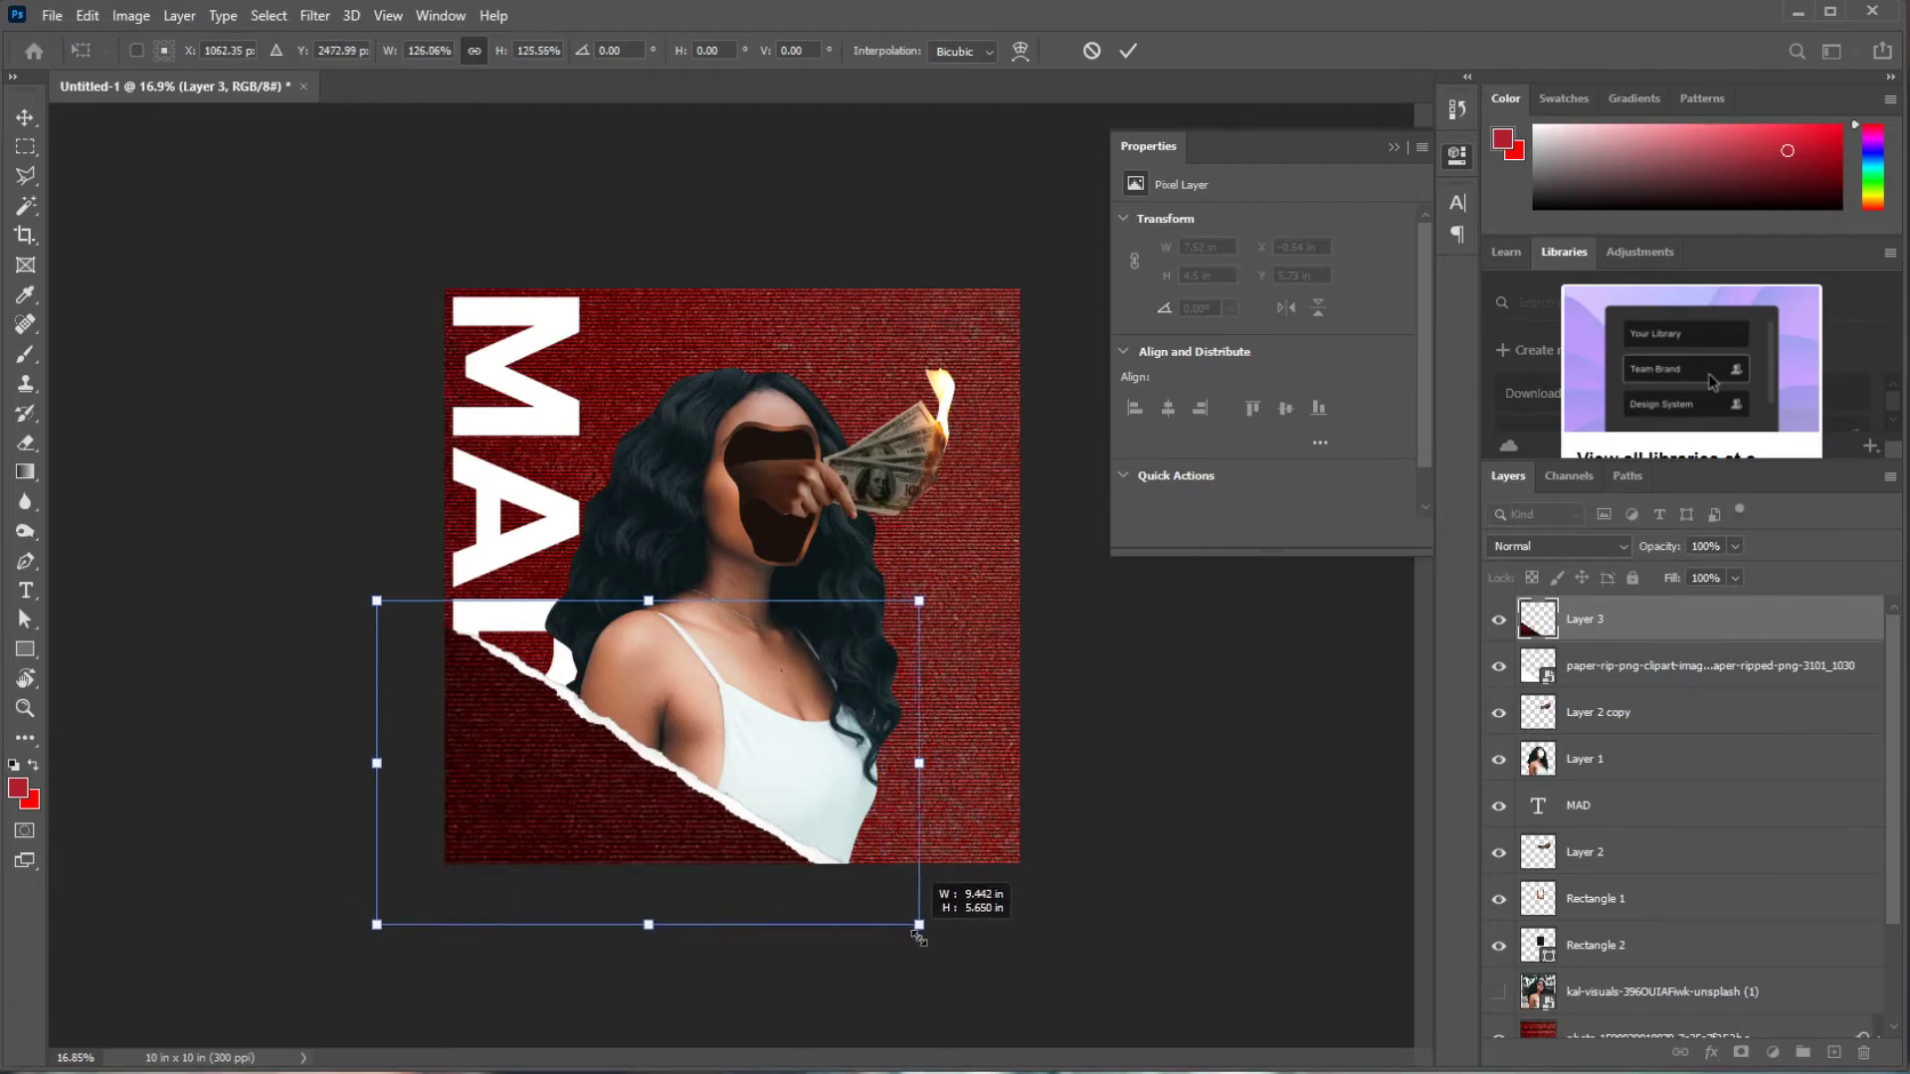
key("Return")
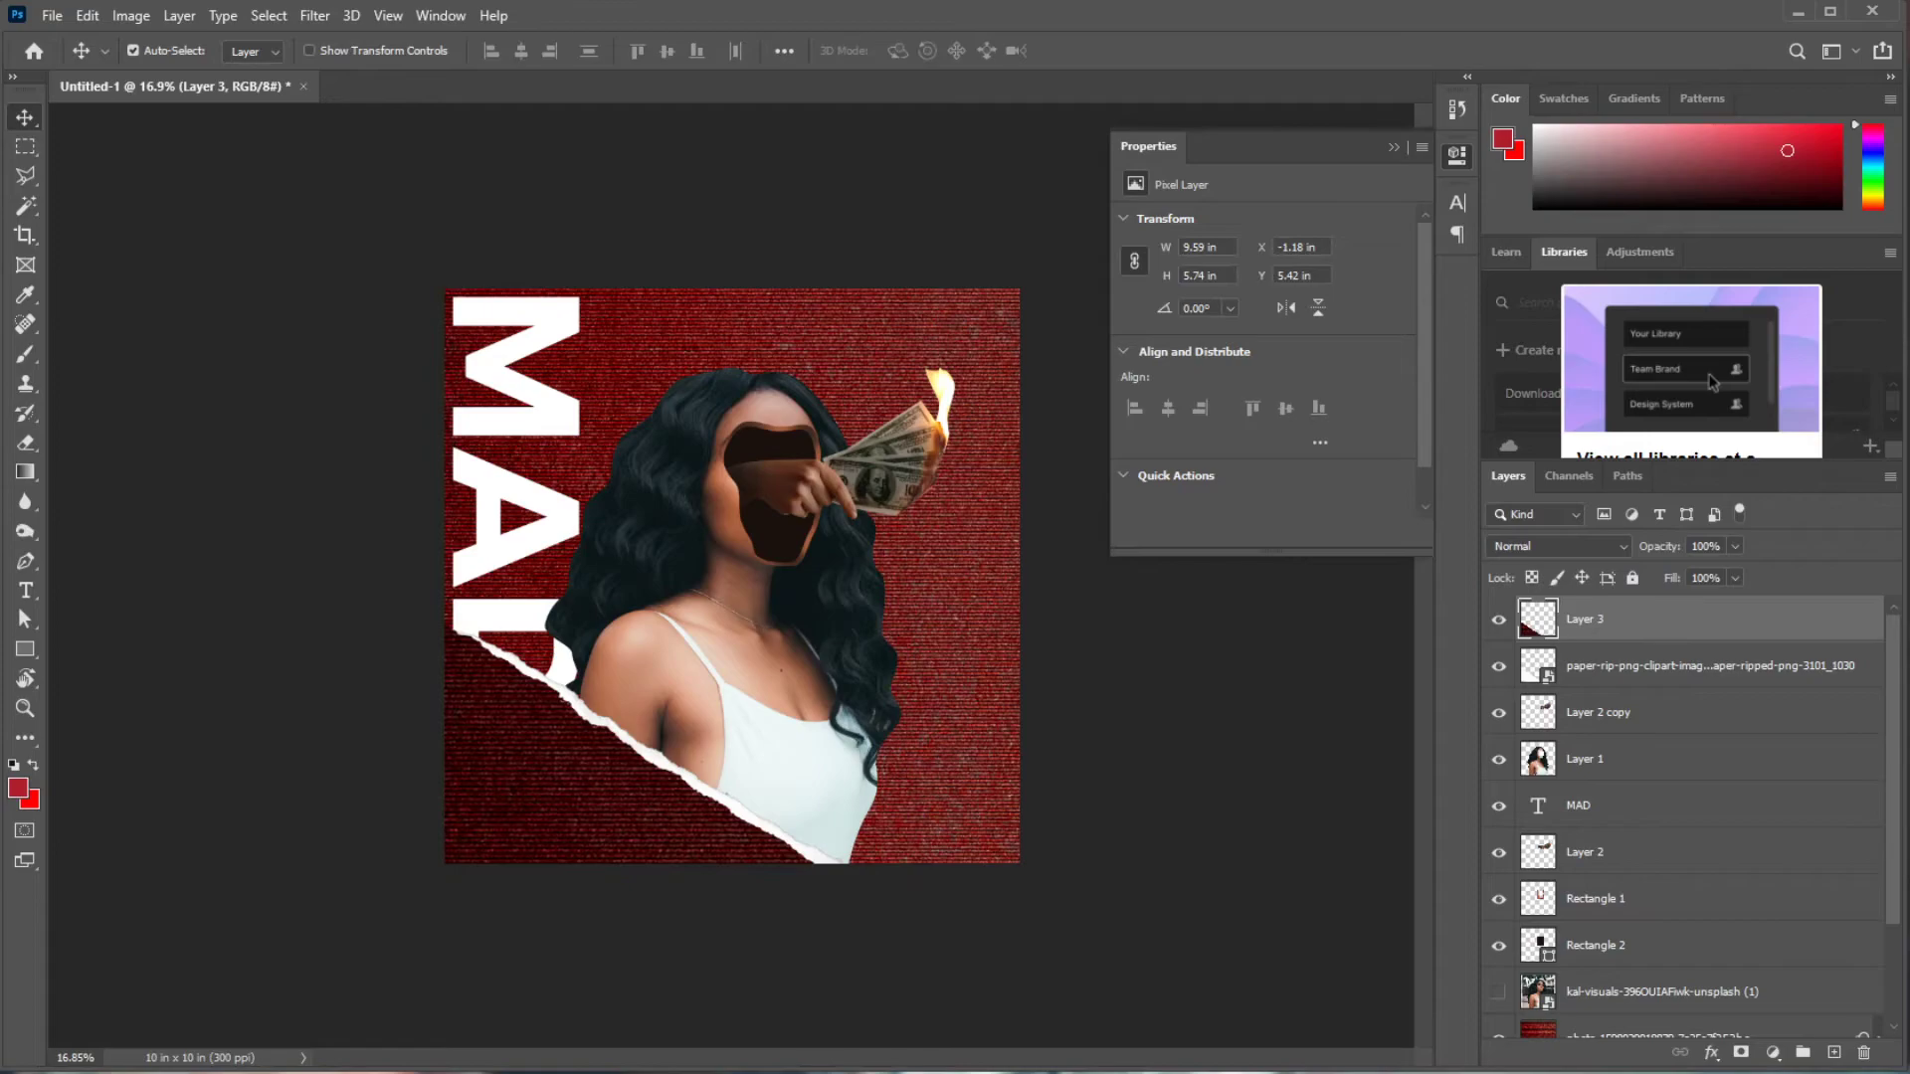
- Place the bearded cartoon head logo PNG over the dark red lower-left corner as the top layer
left_click_drag(653, 718, 652, 718)
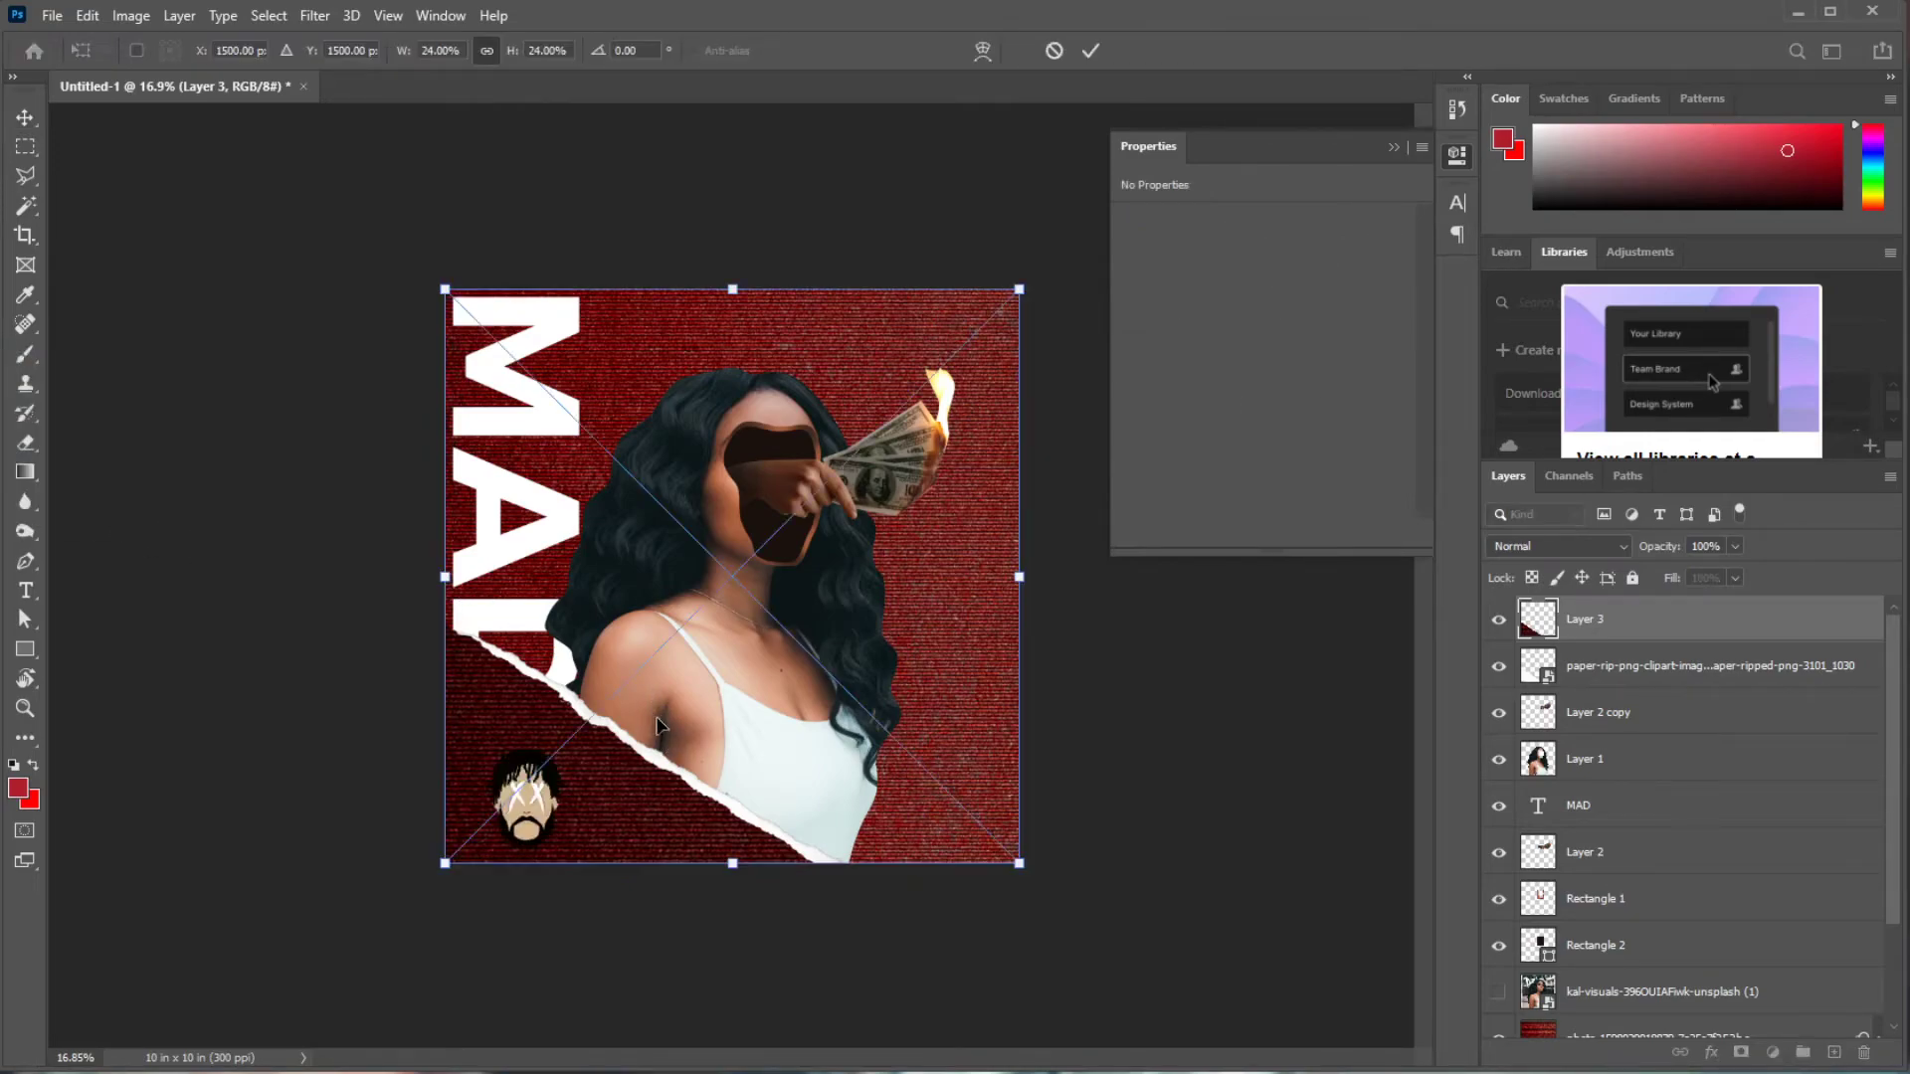
key("Return")
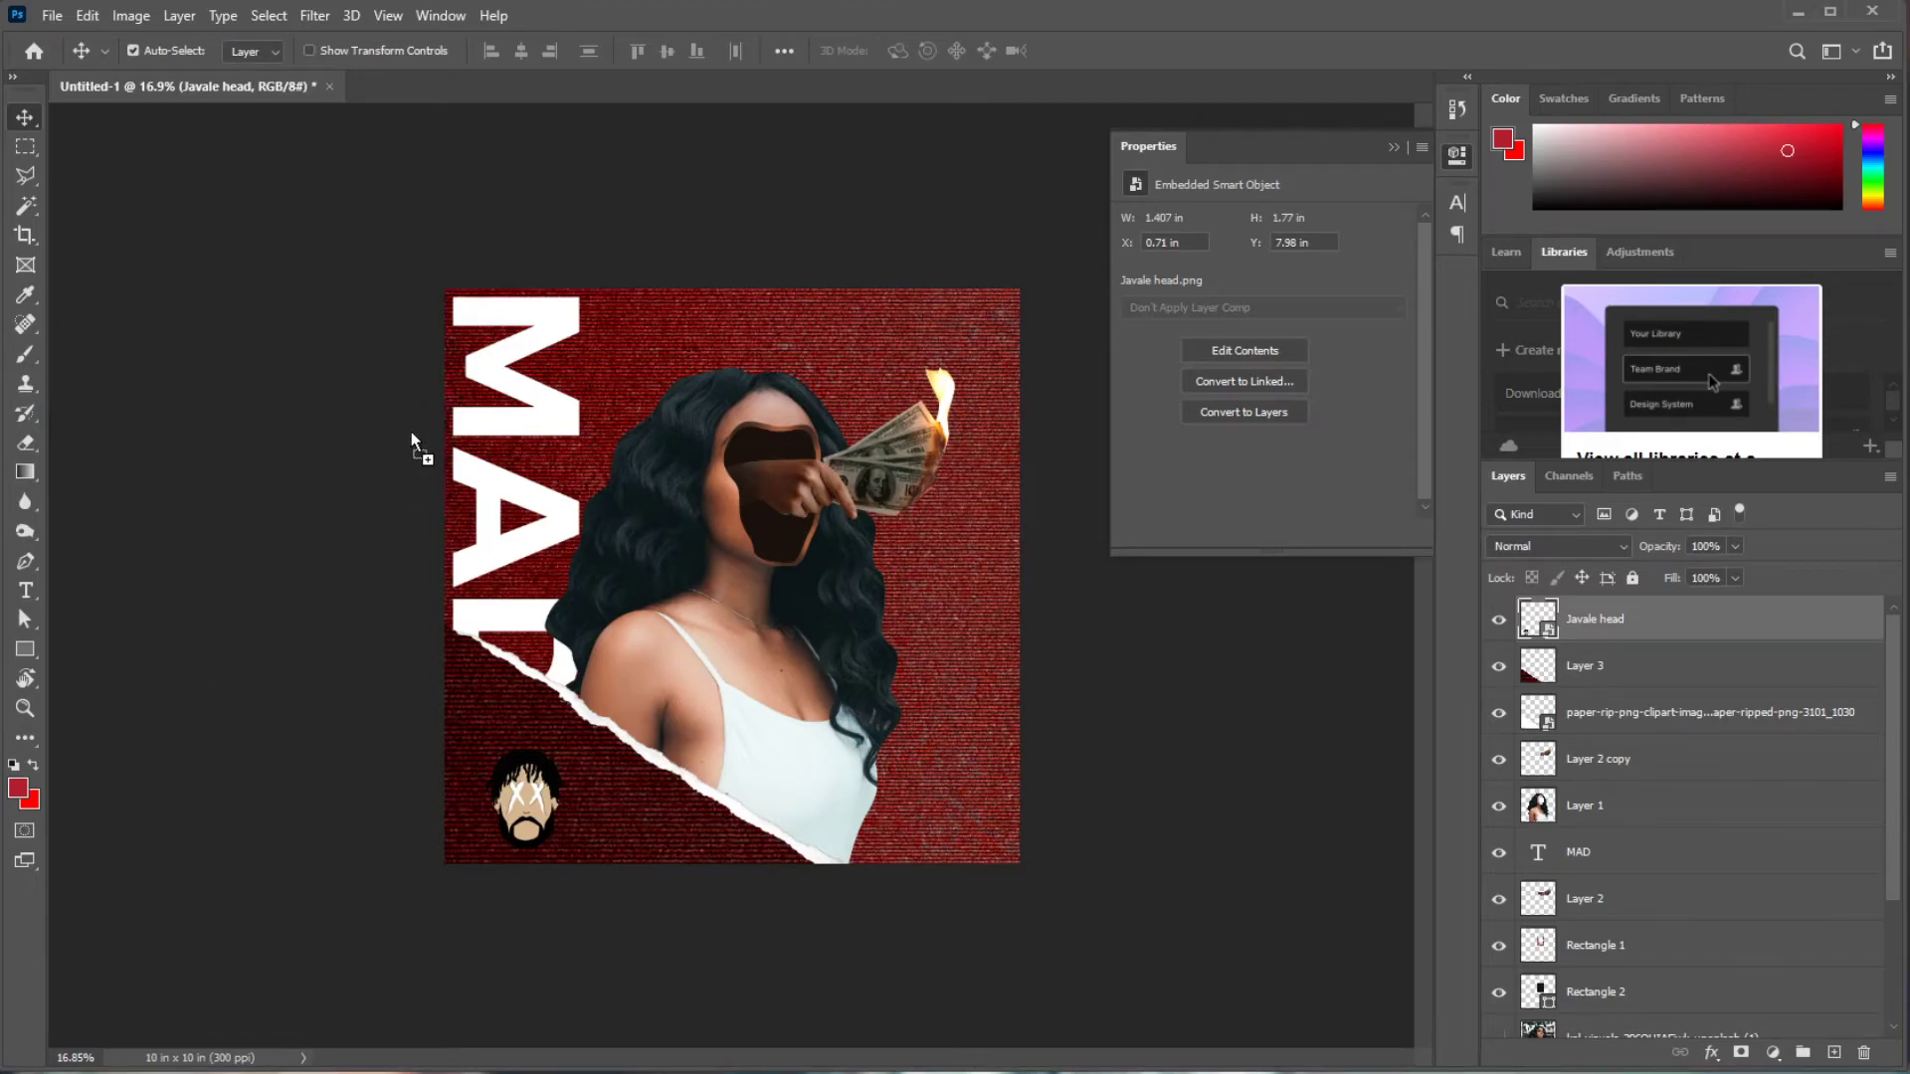
- Place the black crinkled texture image above all layers and scale it to 12.36 by 18.54 in, covering the canvas
key("ctrl+t")
left_click_drag(923, 569, 1132, 575)
left_click_drag(535, 565, 418, 571)
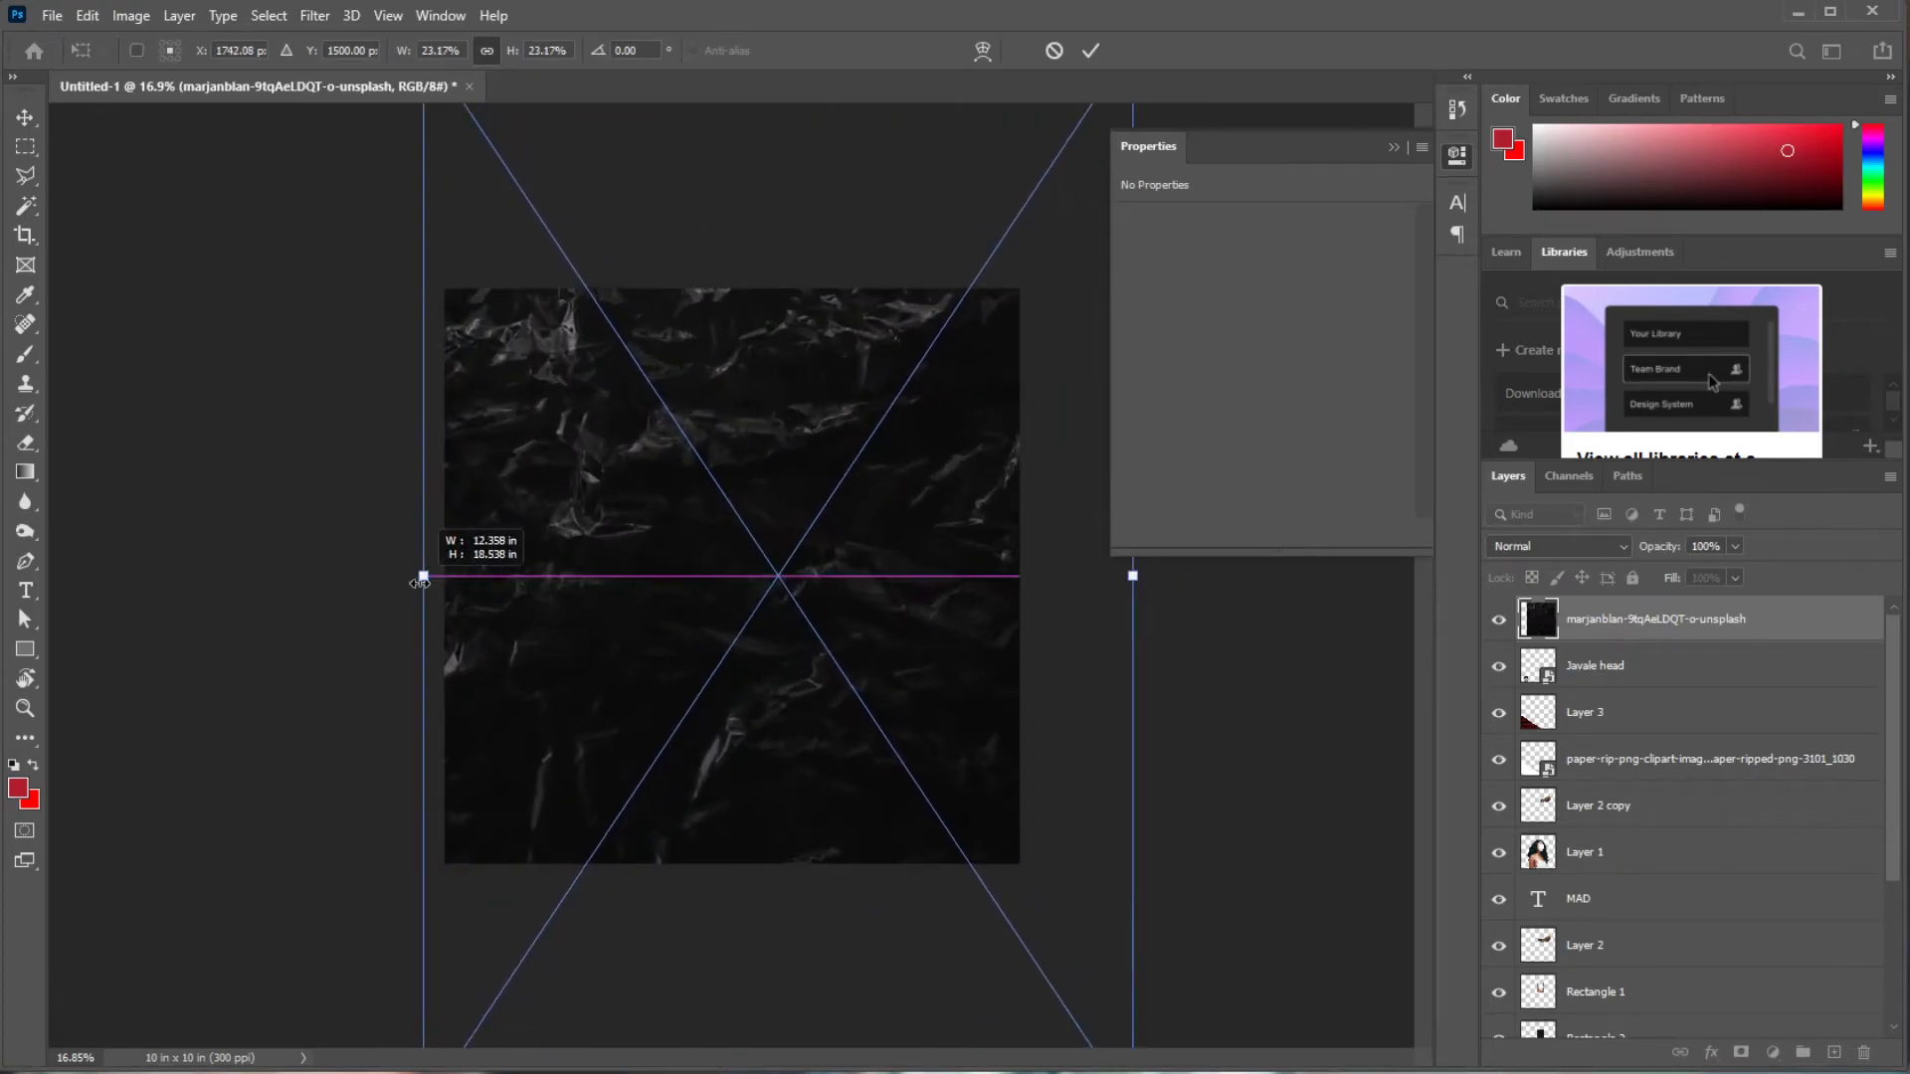
key("Return")
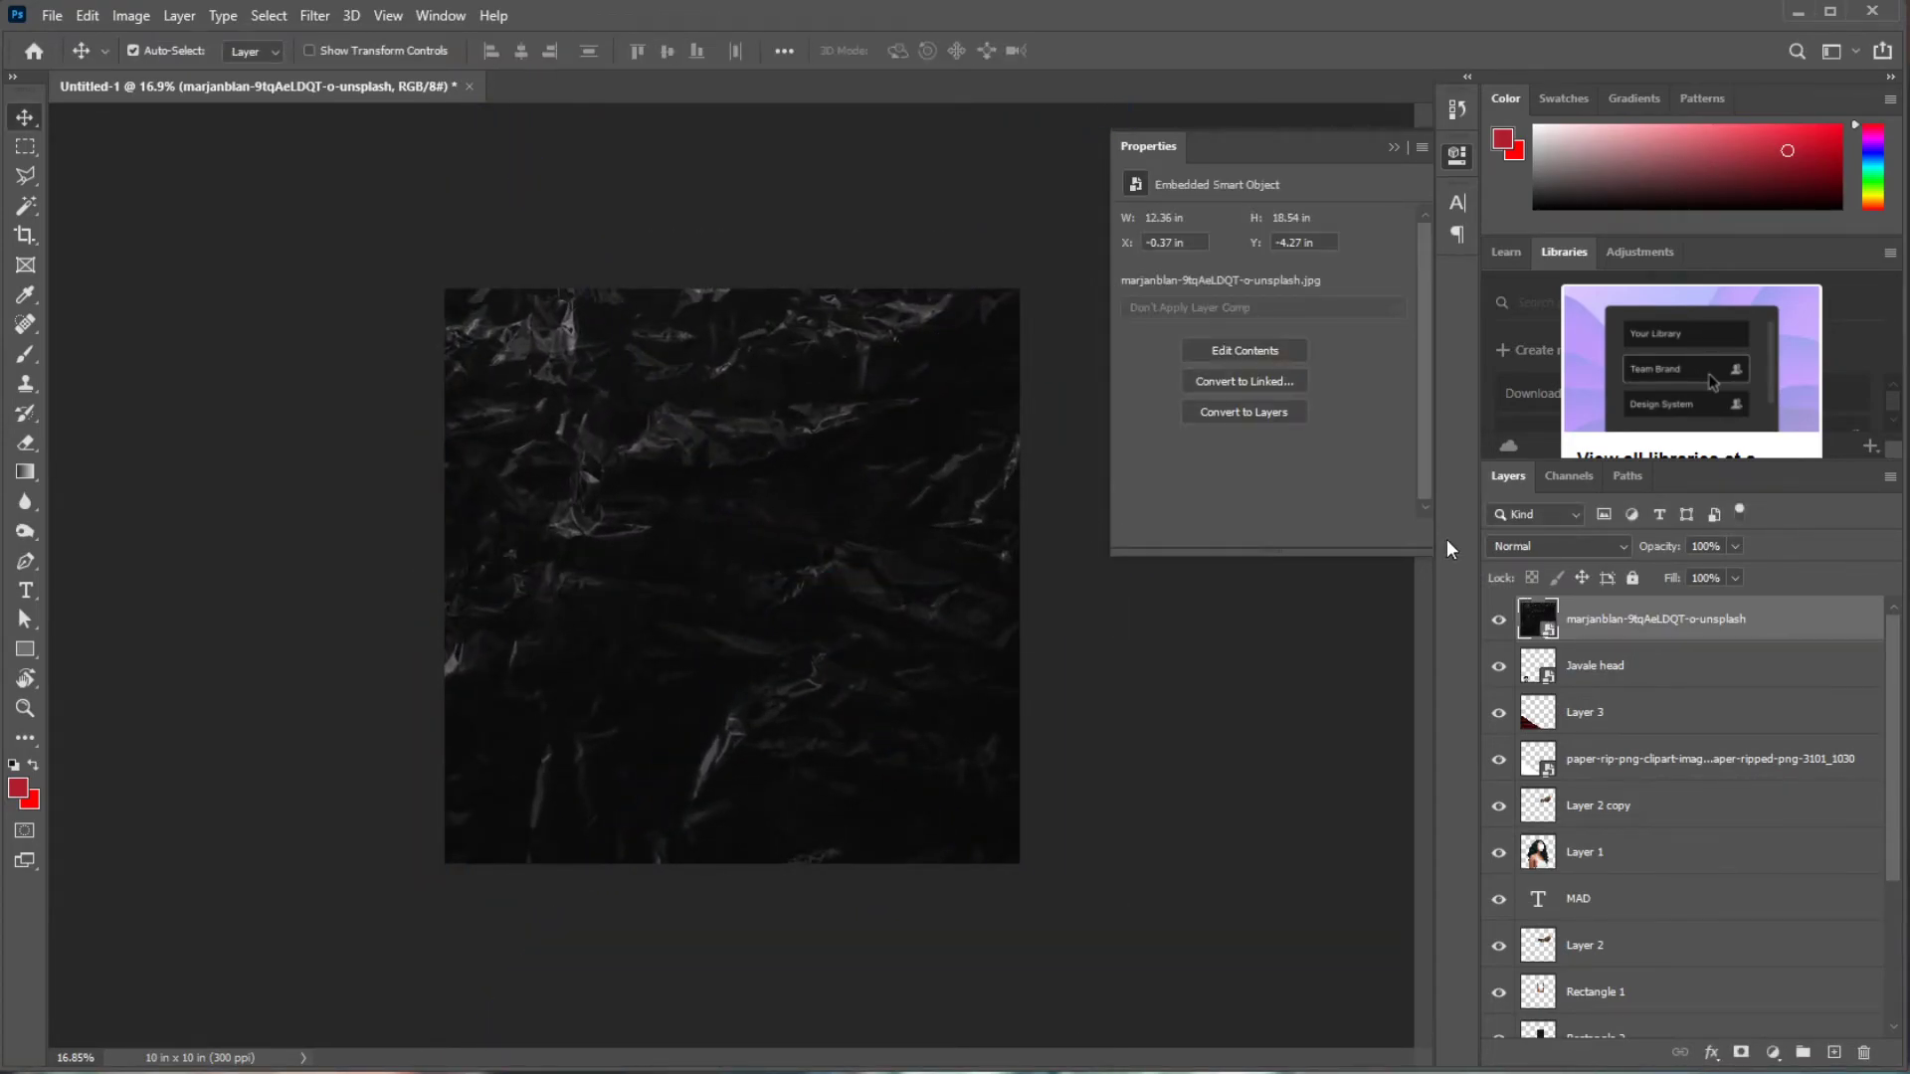
- Set the crinkled texture layer's blend mode to Screen and its opacity to 63%
left_click(1529, 550)
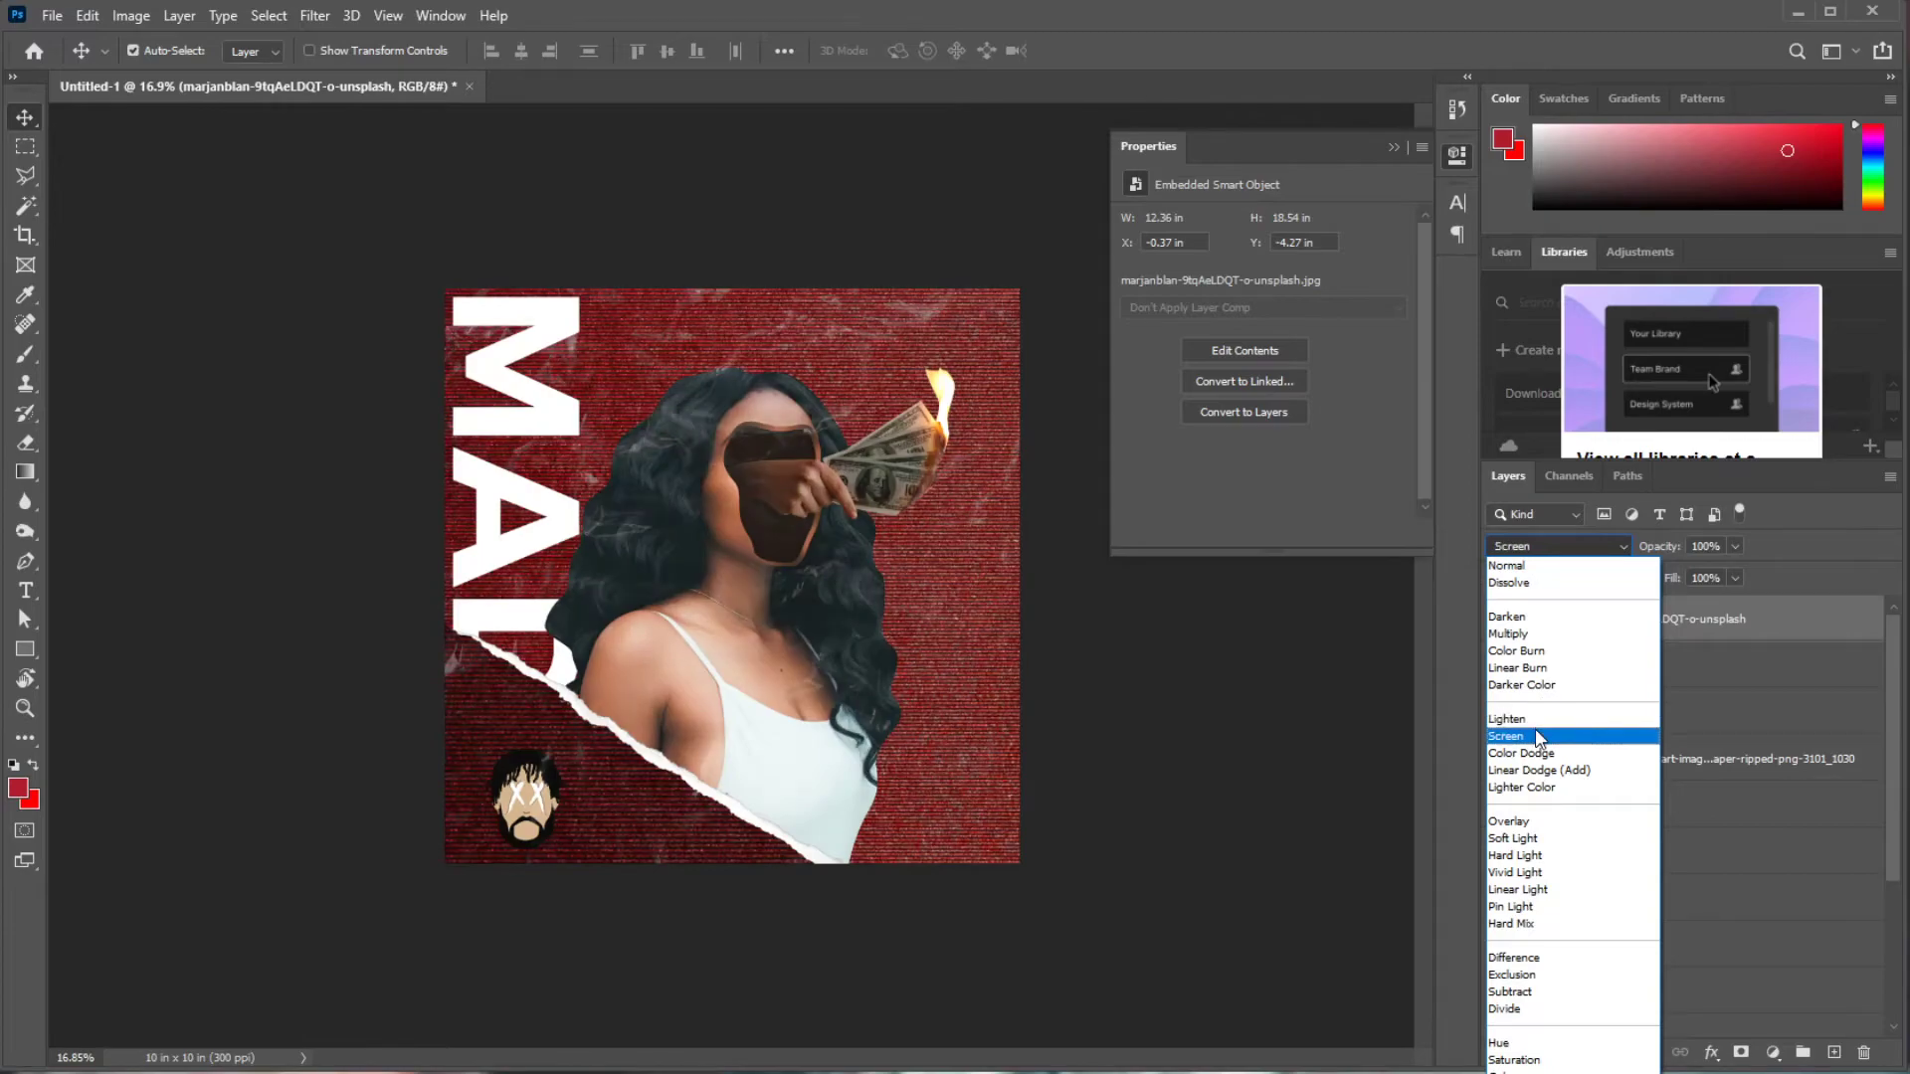
left_click(1539, 738)
left_click(1735, 545)
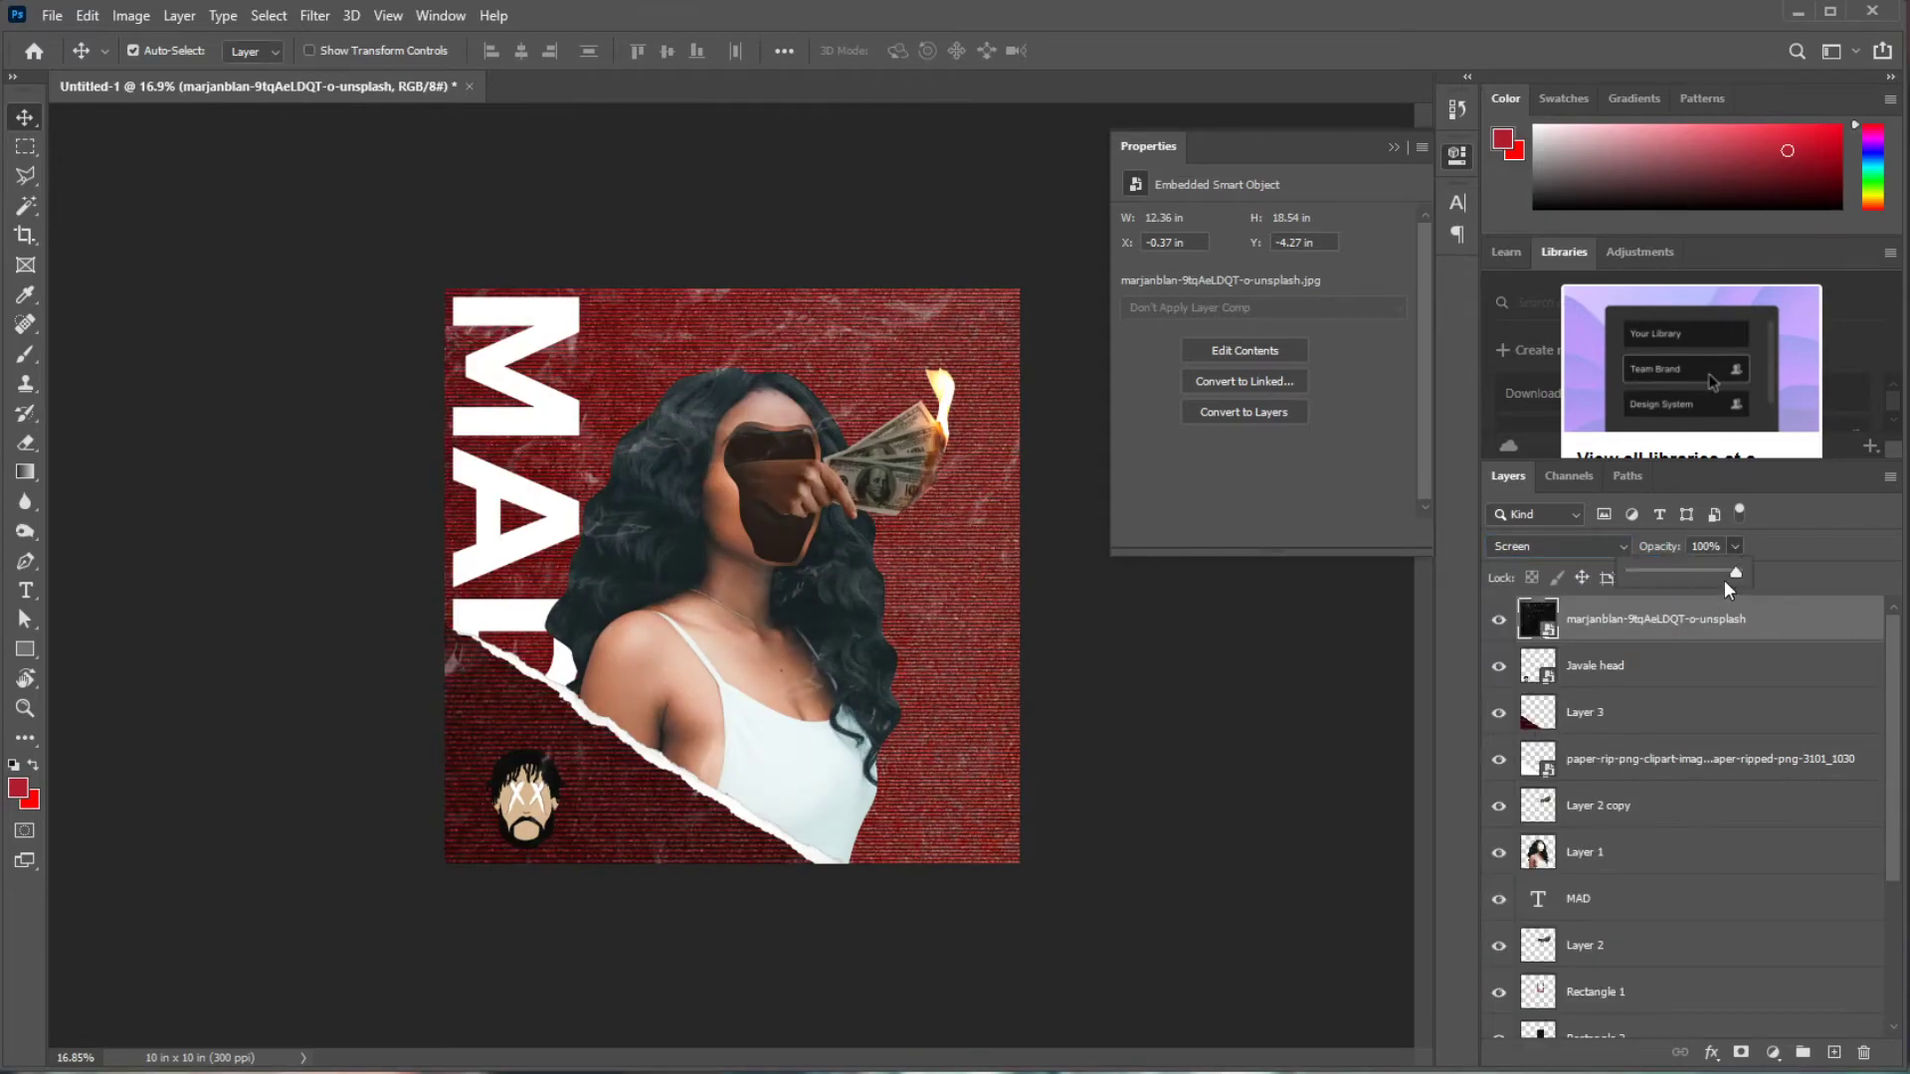
left_click_drag(1712, 577, 1699, 577)
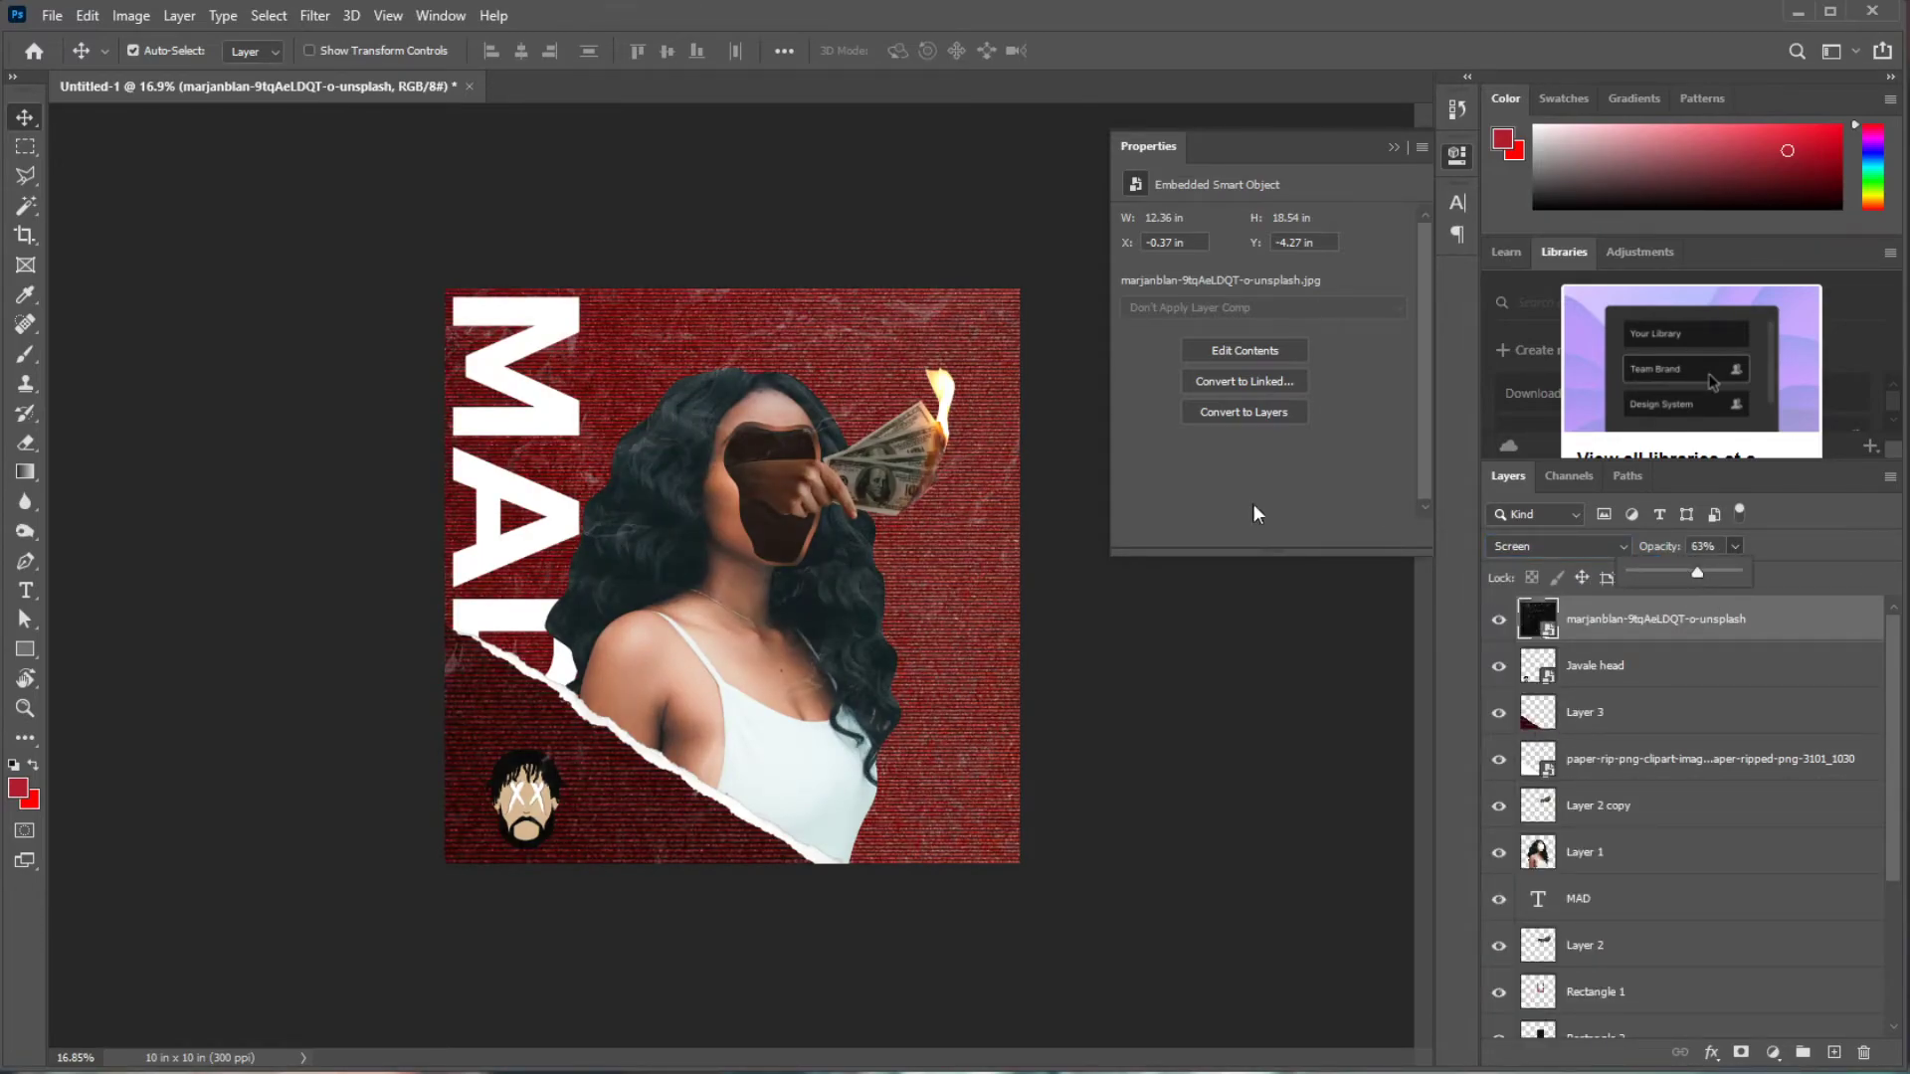
left_click(30, 117)
key("t")
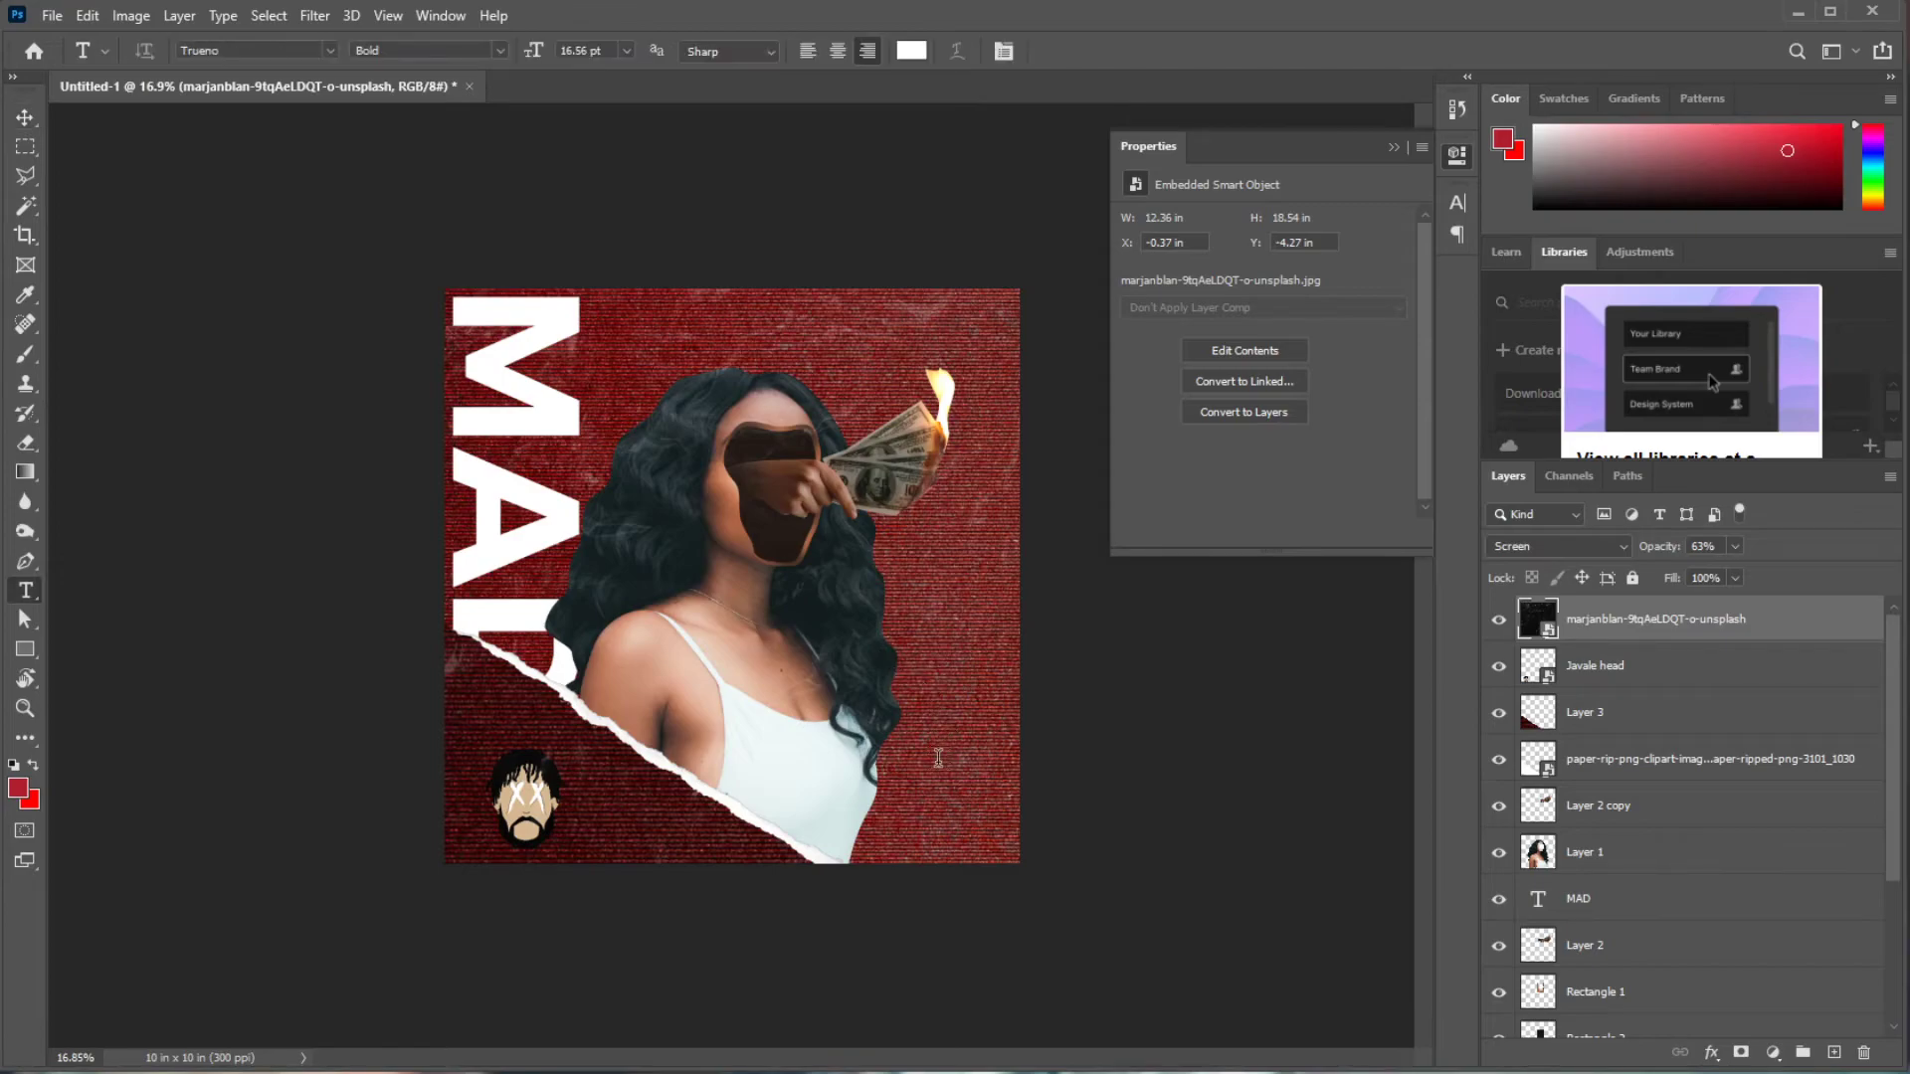
left_click(24, 117)
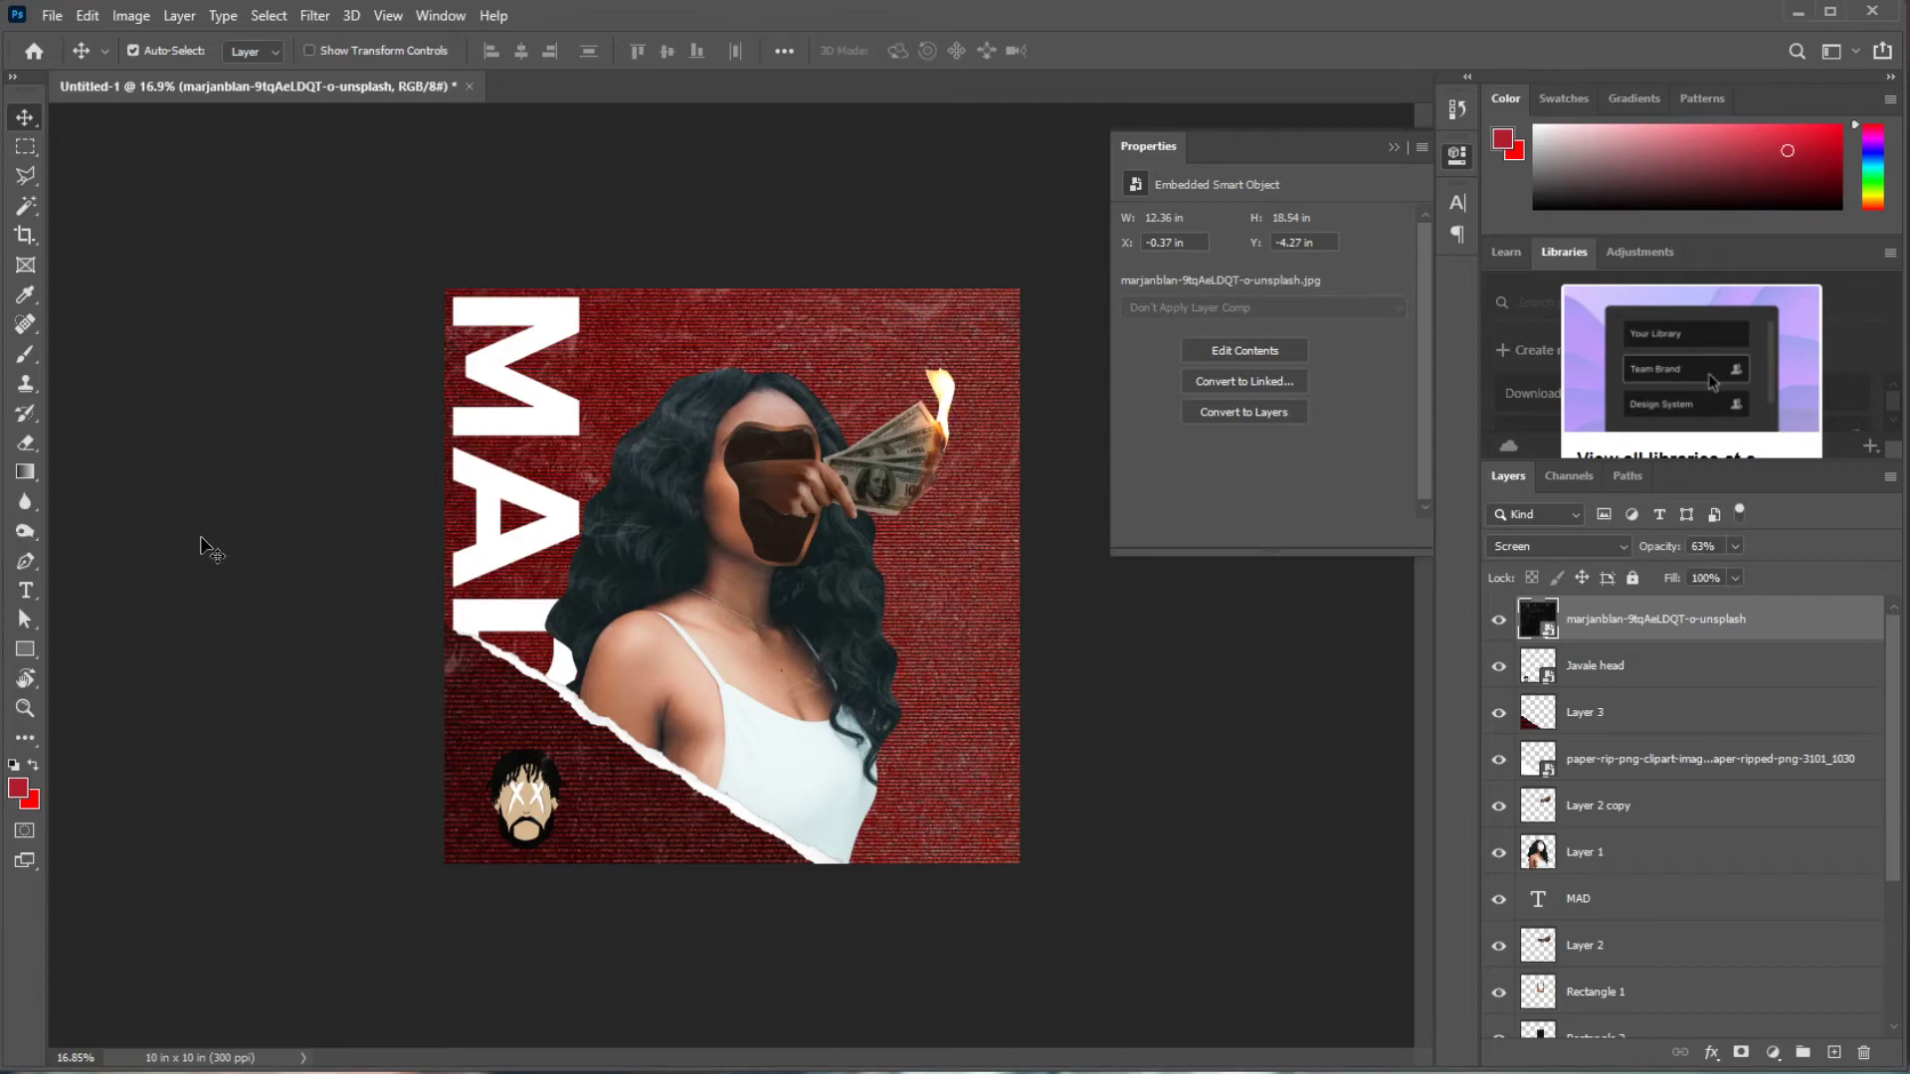
left_click(1391, 148)
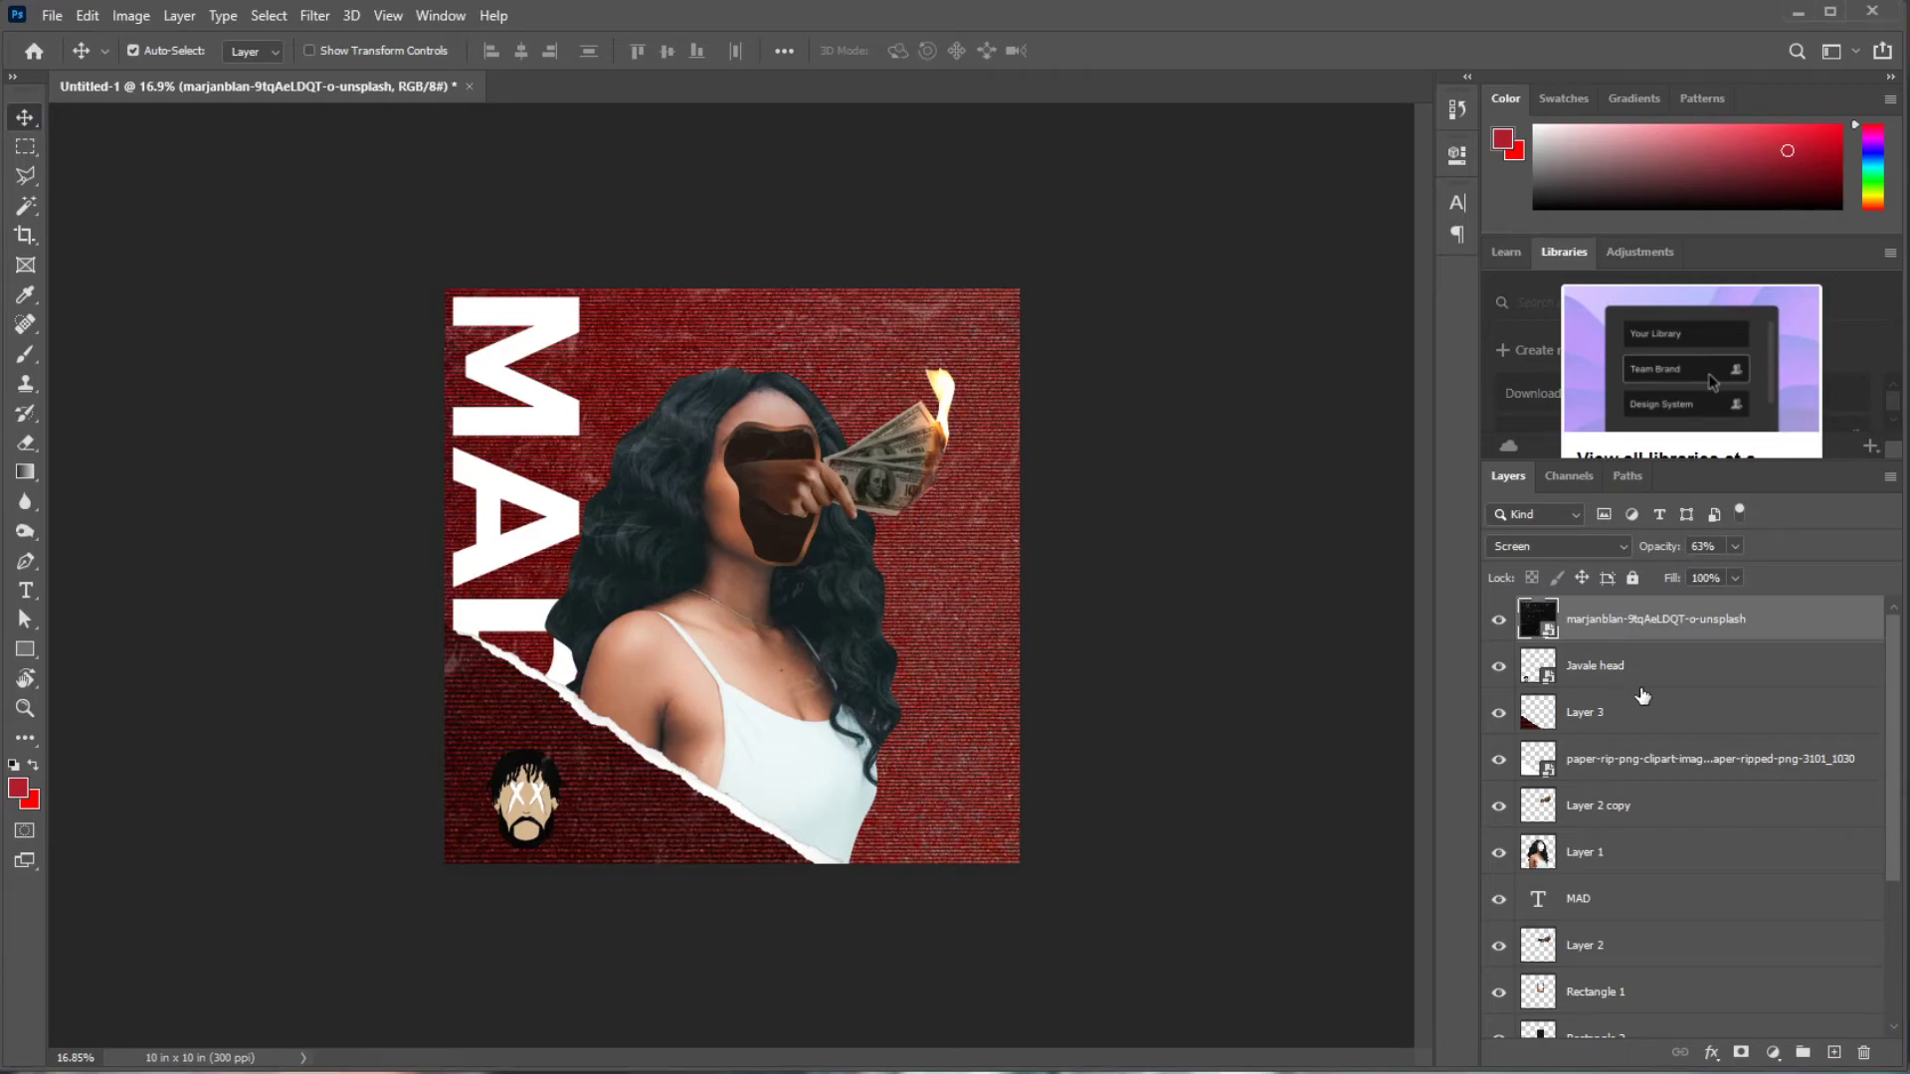
- Draw a 3215 by 3131 px red rectangle directly above the red background photo layer and lower its opacity to 72%
scroll(1643, 696, "down", 3)
scroll(1642, 696, "down", 2)
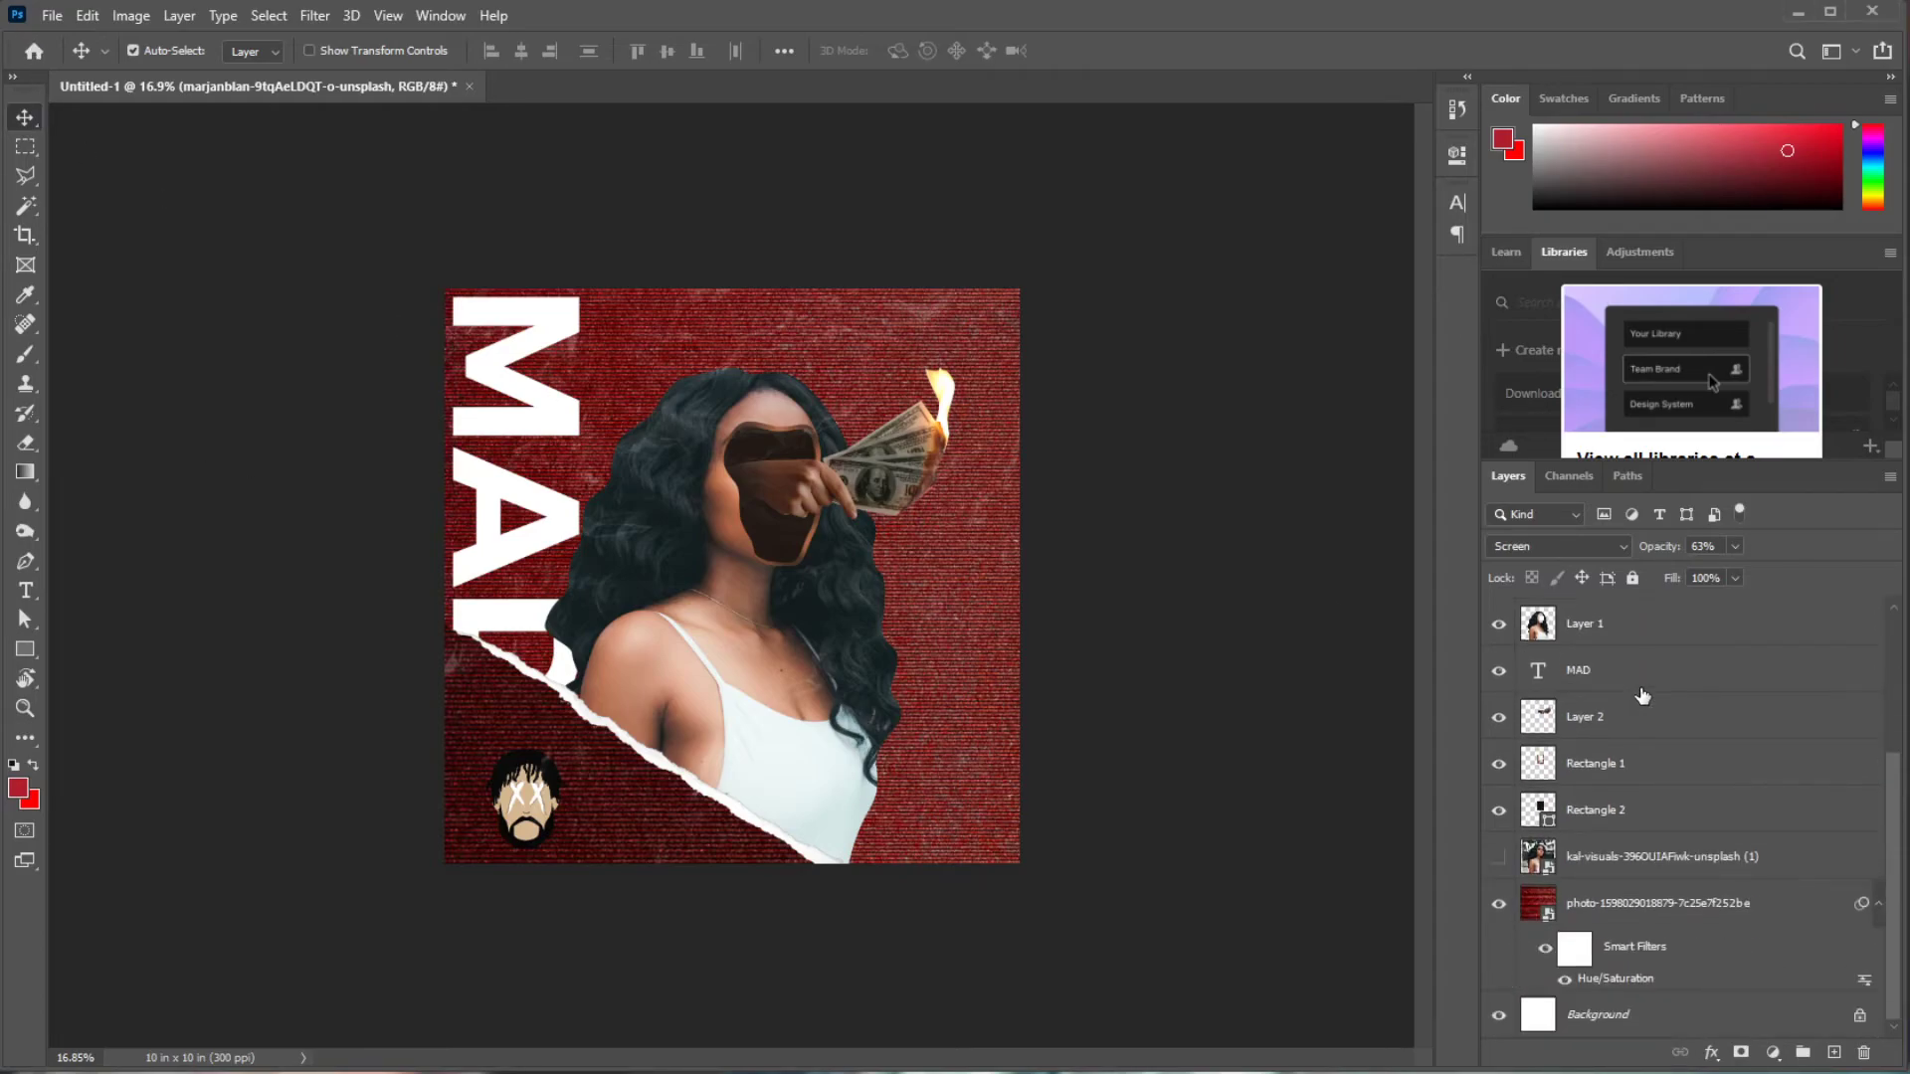
left_click(1628, 1014)
left_click(1597, 913)
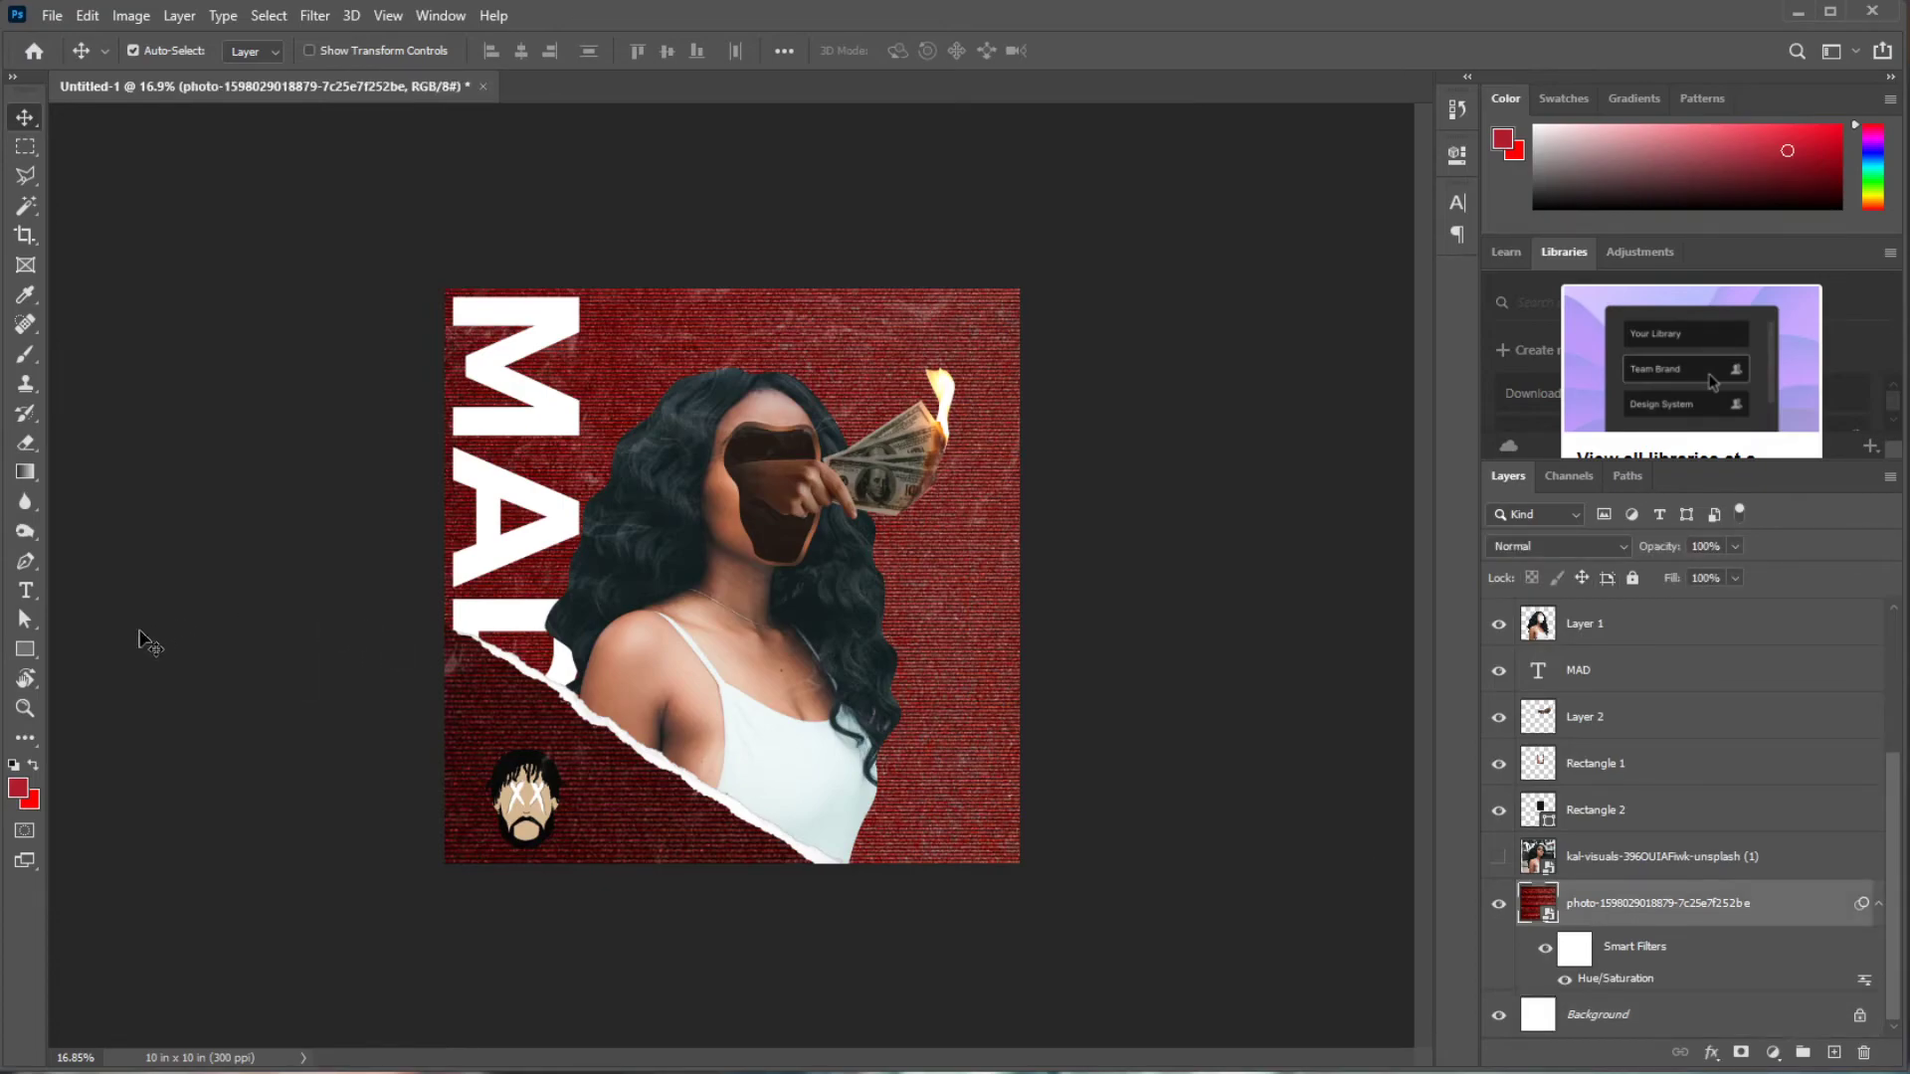
left_click(24, 648)
mouse_move(419, 269)
left_mouse_down()
mouse_move(722, 628)
mouse_move(1036, 870)
left_mouse_up()
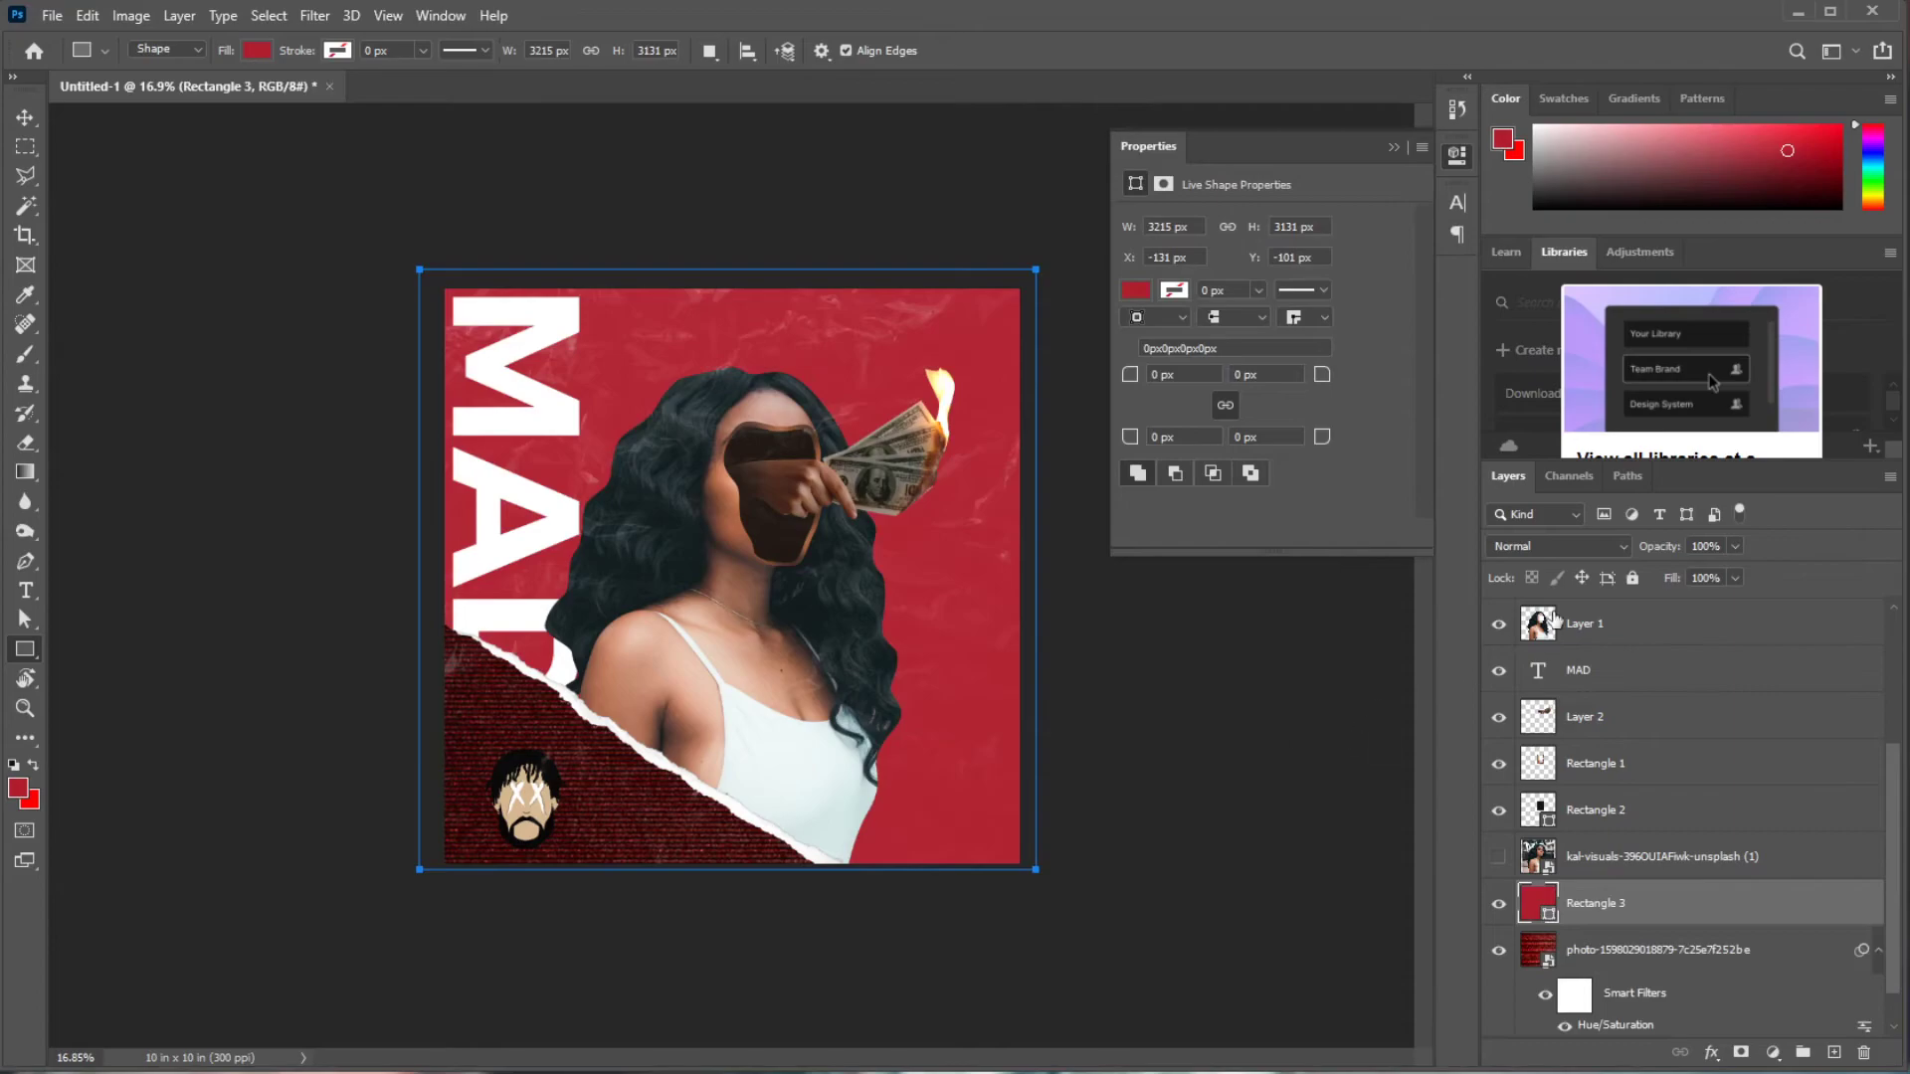
left_click(1735, 547)
left_click_drag(1710, 575, 1712, 571)
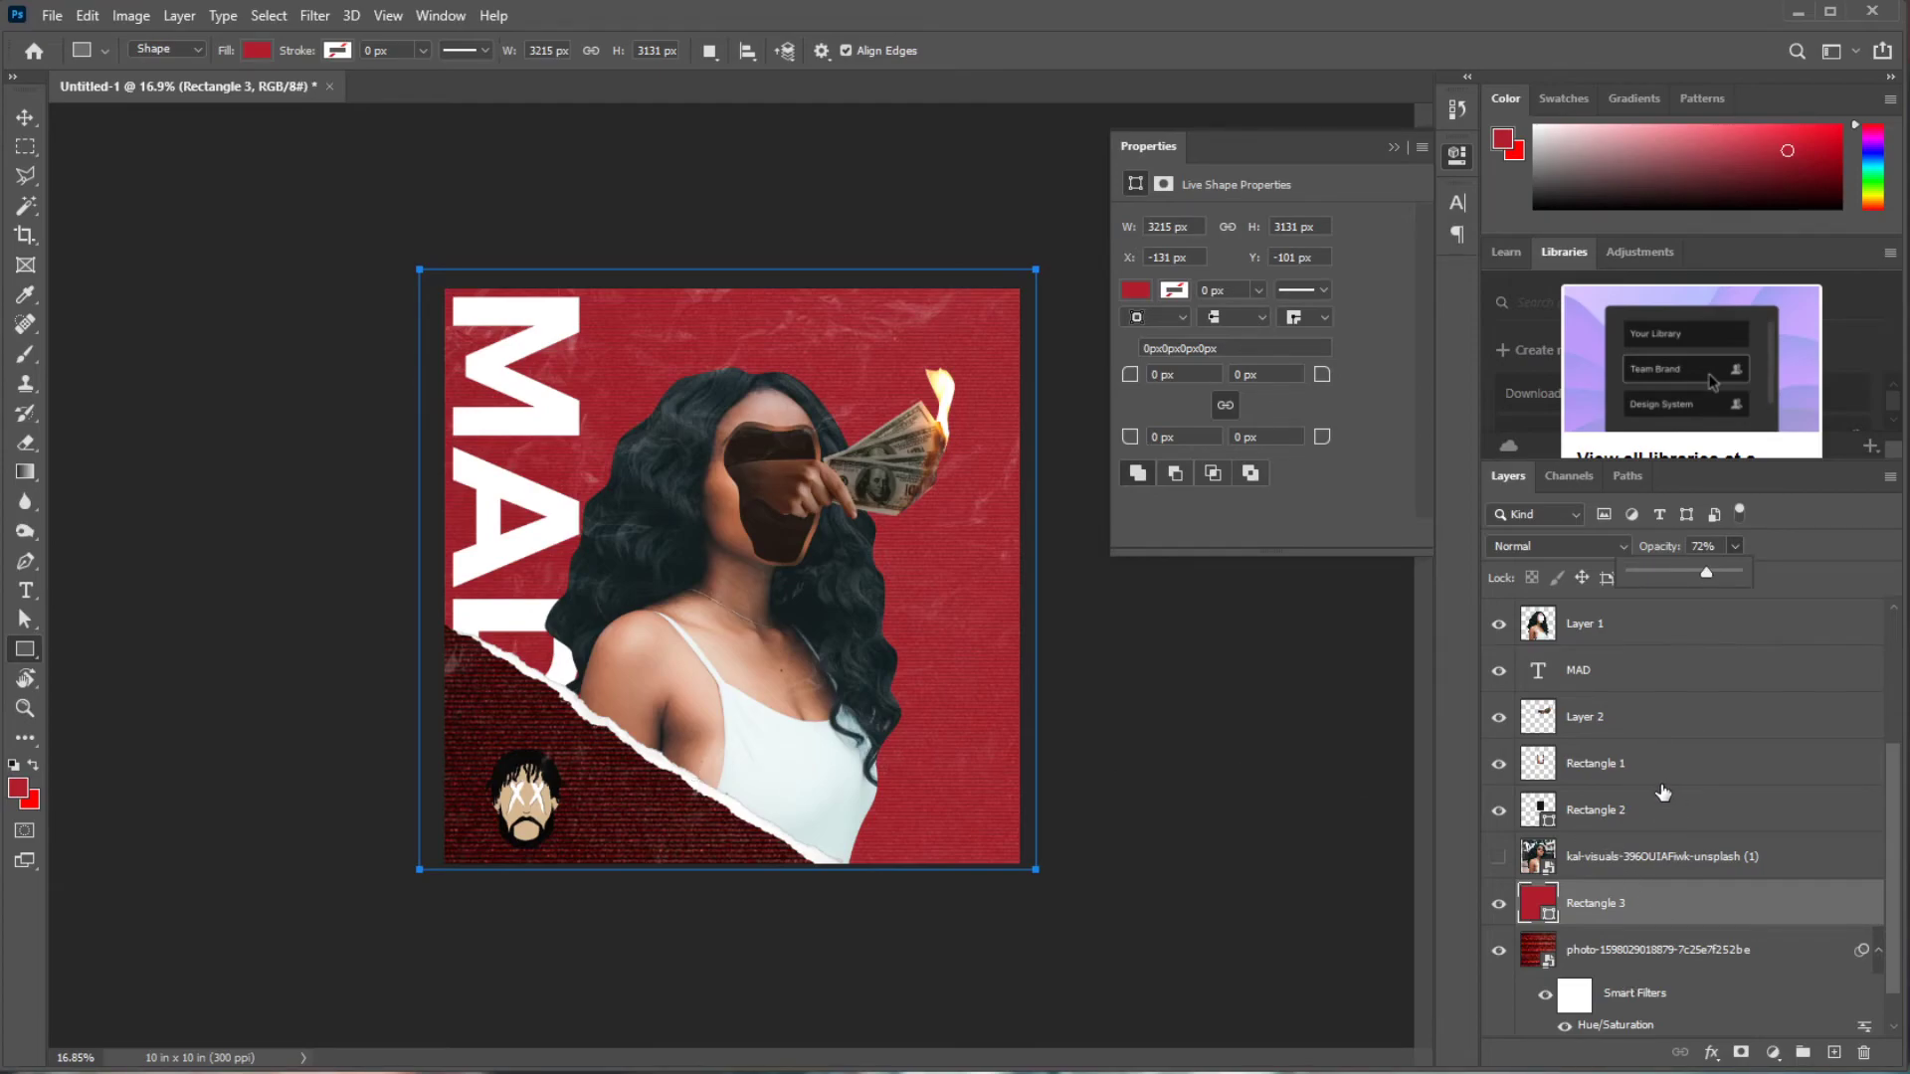
- Duplicate Layer 3 and apply a bright red Color Overlay to the copy
scroll(1658, 793, "up", 3)
left_click_drag(1621, 714, 1833, 1052)
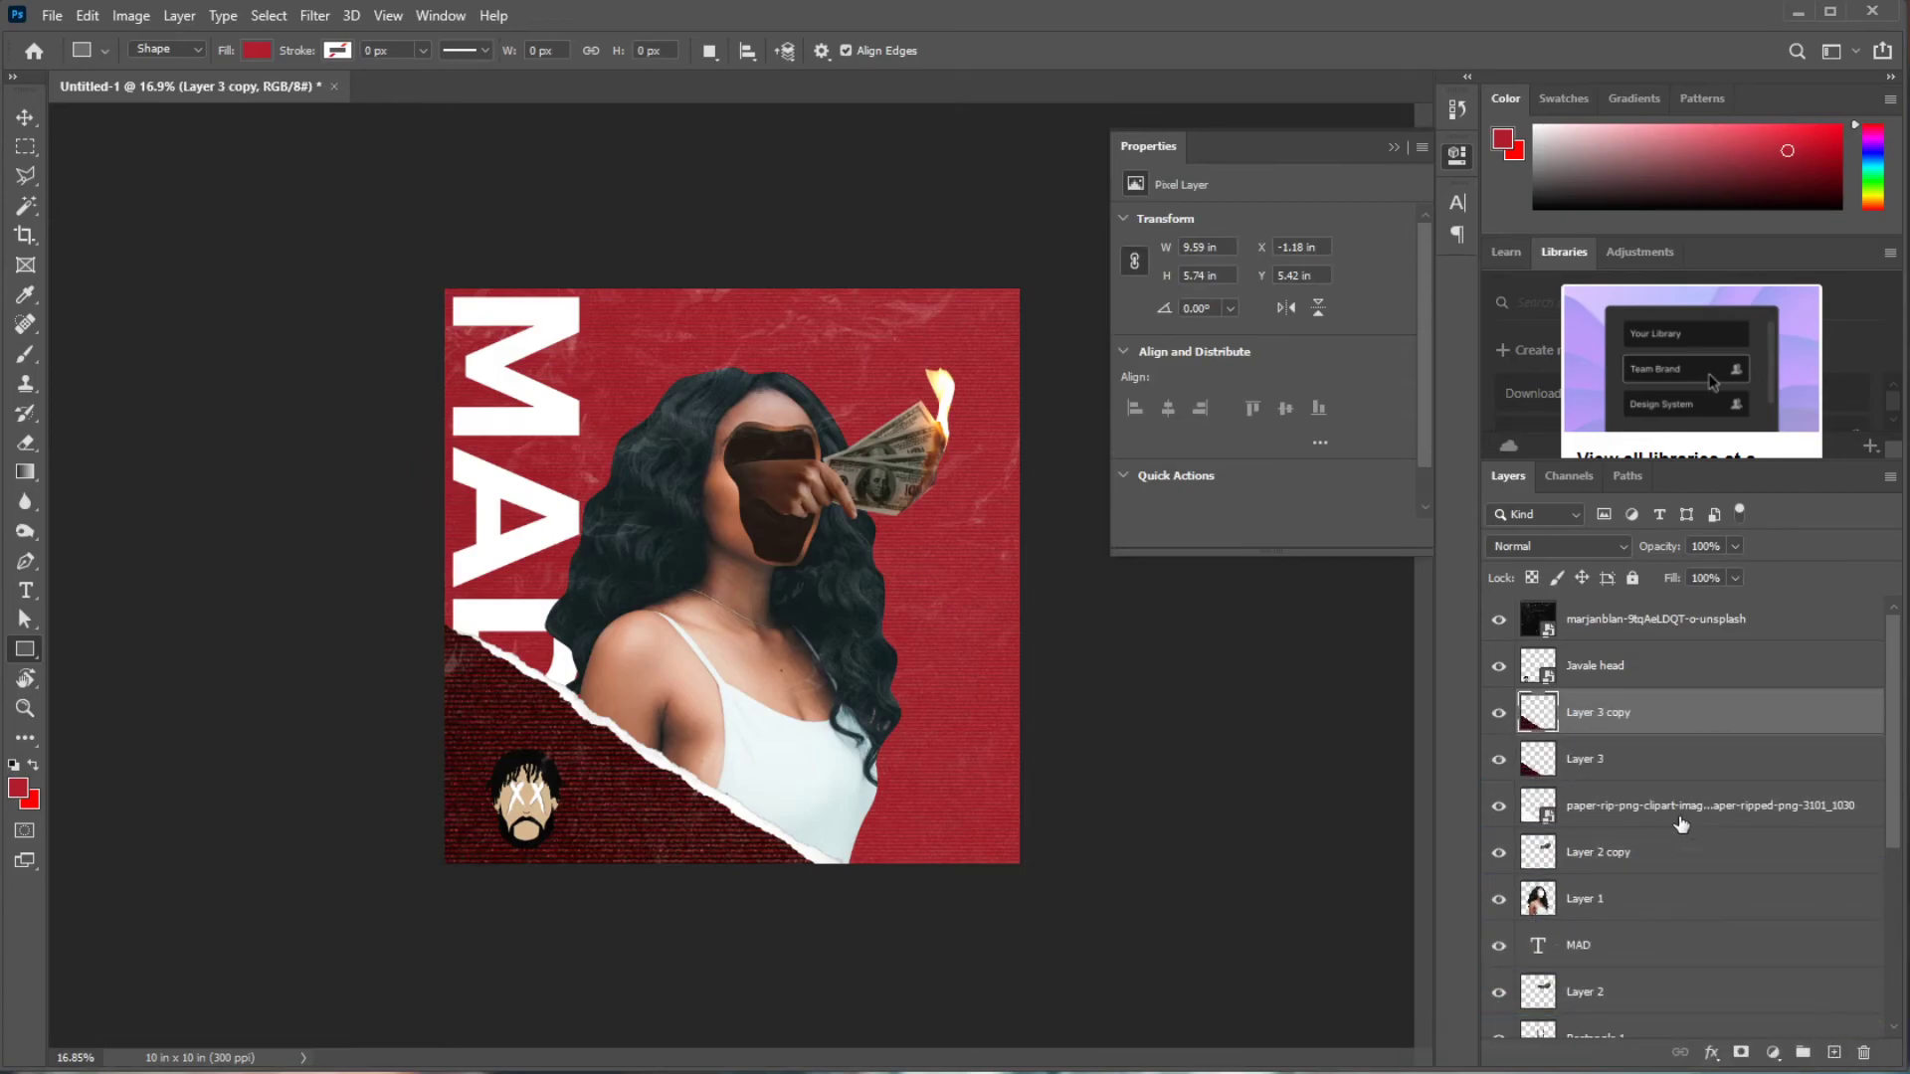
double_click(1728, 714)
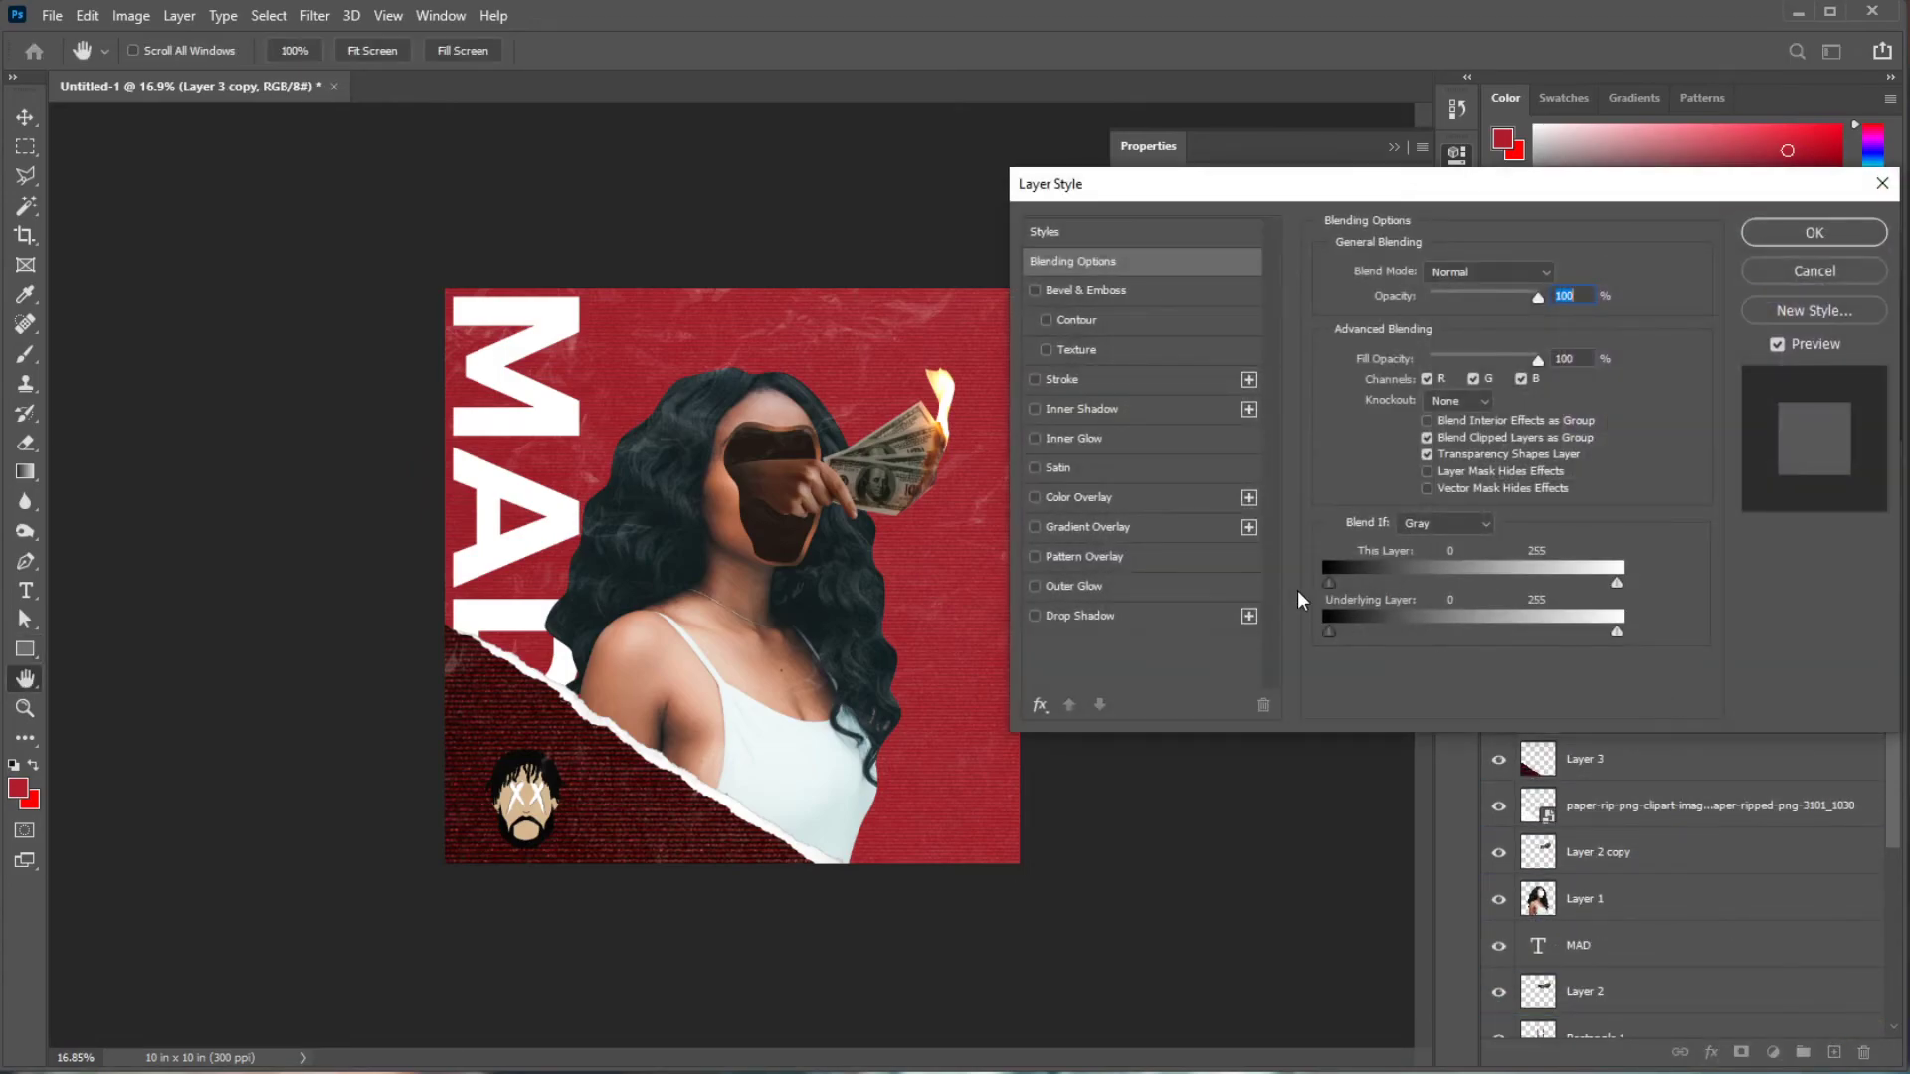
left_click(1072, 496)
left_click(1788, 227)
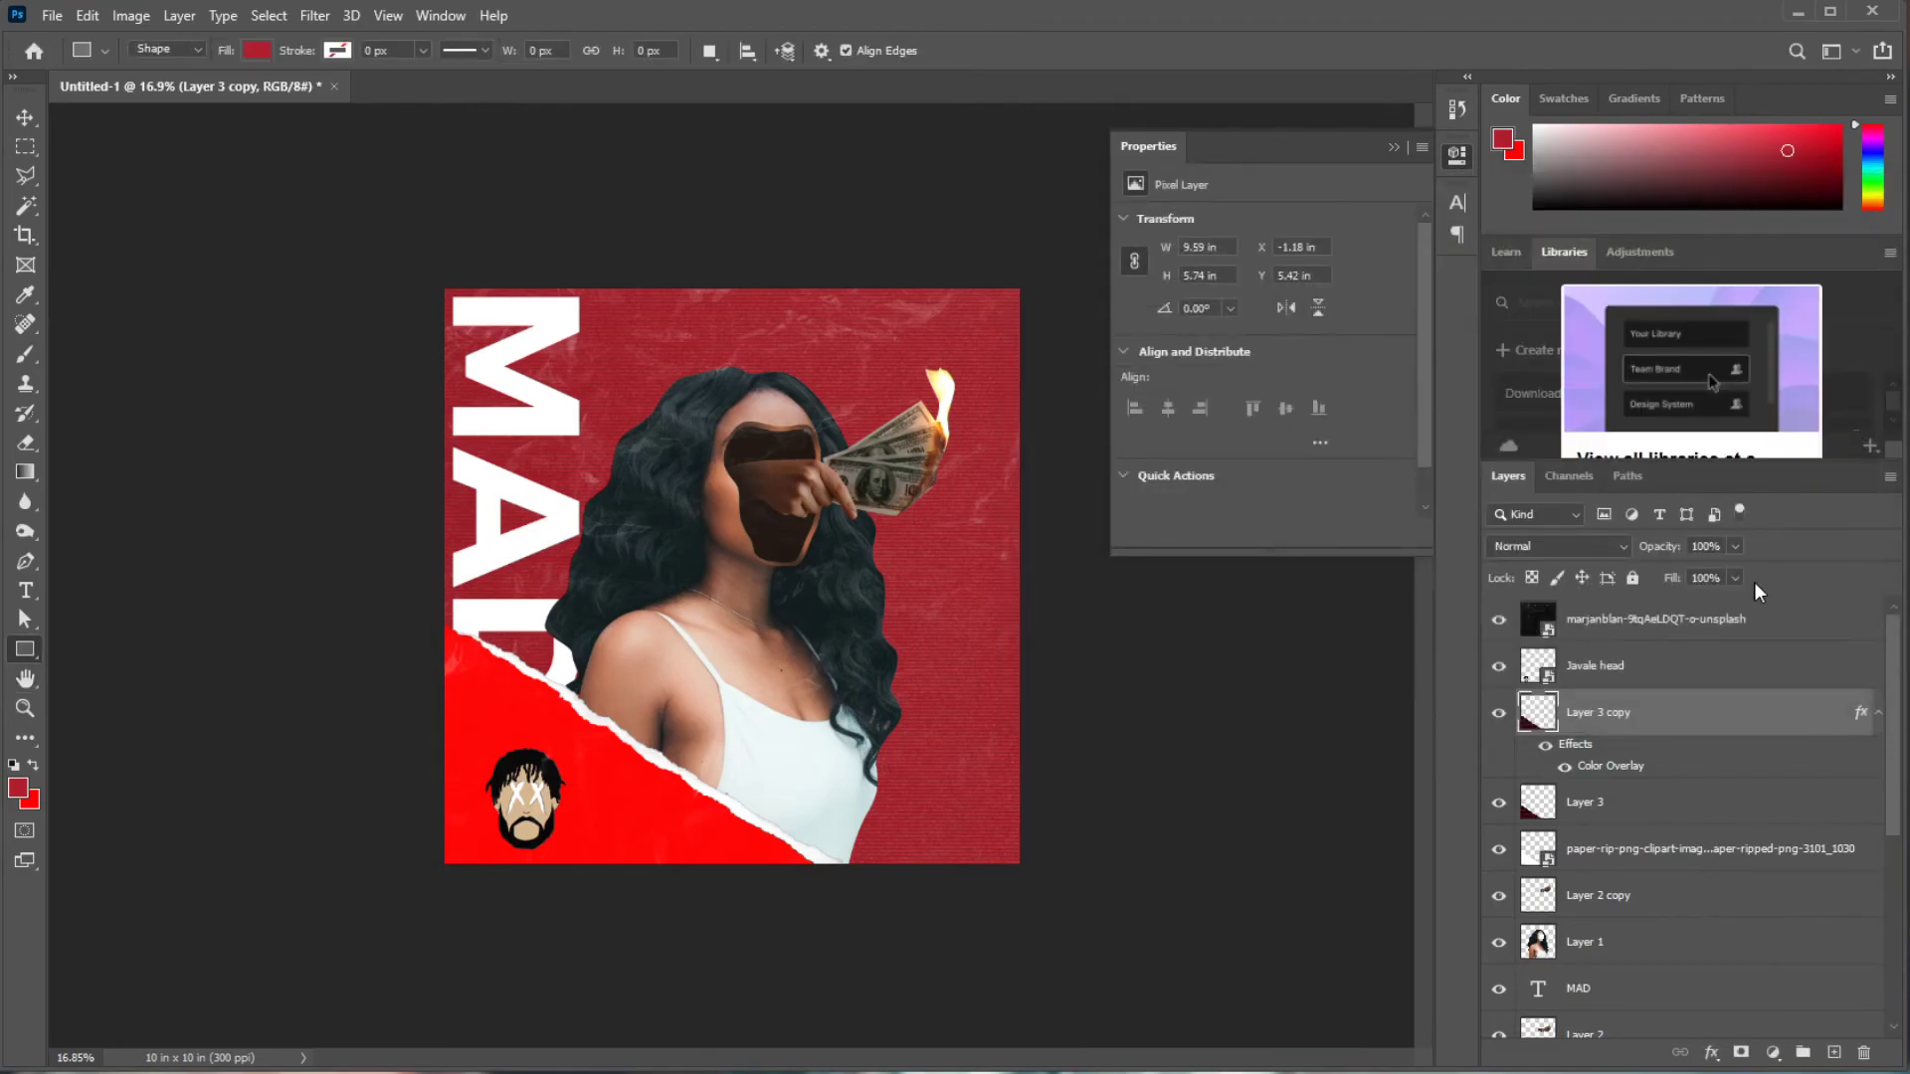
- Lower the opacity of Layer 3 copy to 36%
left_click(1735, 546)
left_click_drag(1708, 571, 1666, 576)
left_click(1631, 766)
- Change the Color Overlay on Layer 3 copy to a dark red at 100% overlay opacity
double_click(1597, 725)
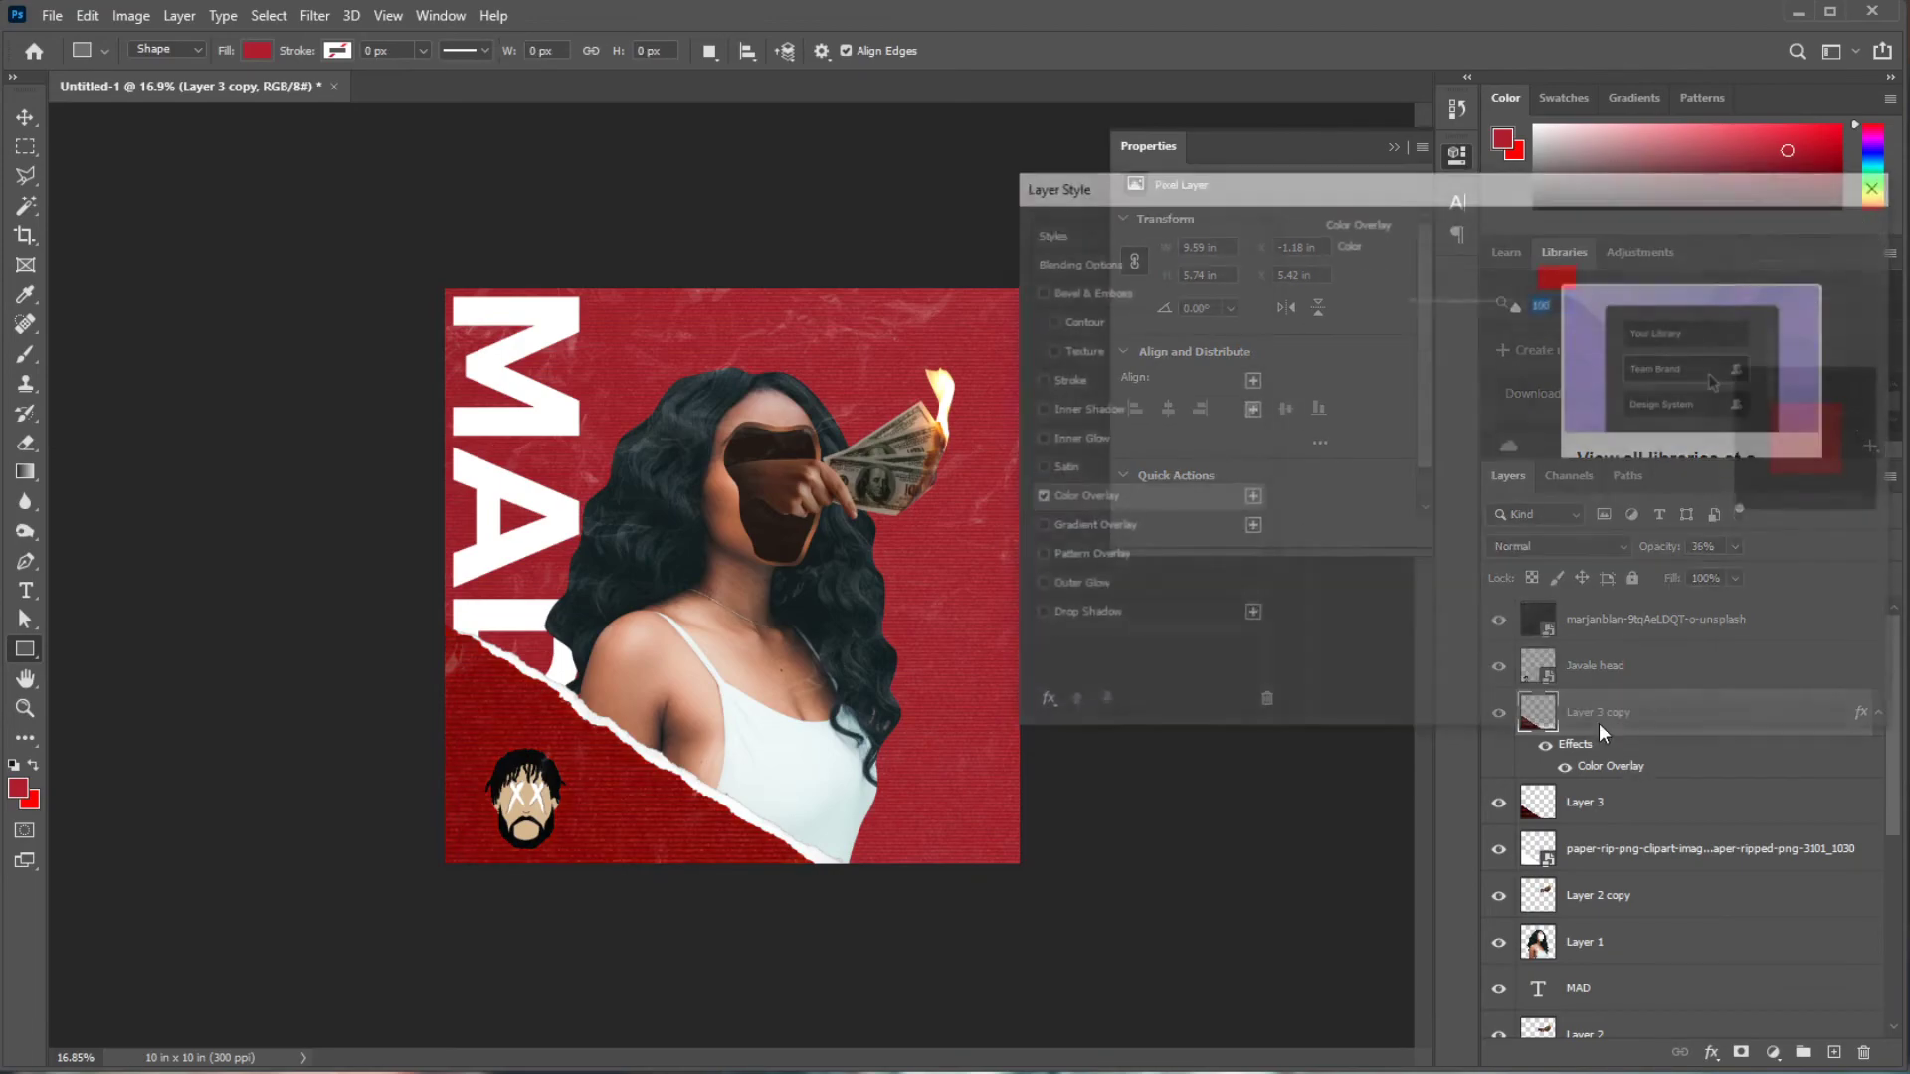
left_click(1558, 273)
left_click(1453, 588)
left_click(1457, 595)
left_click(1678, 494)
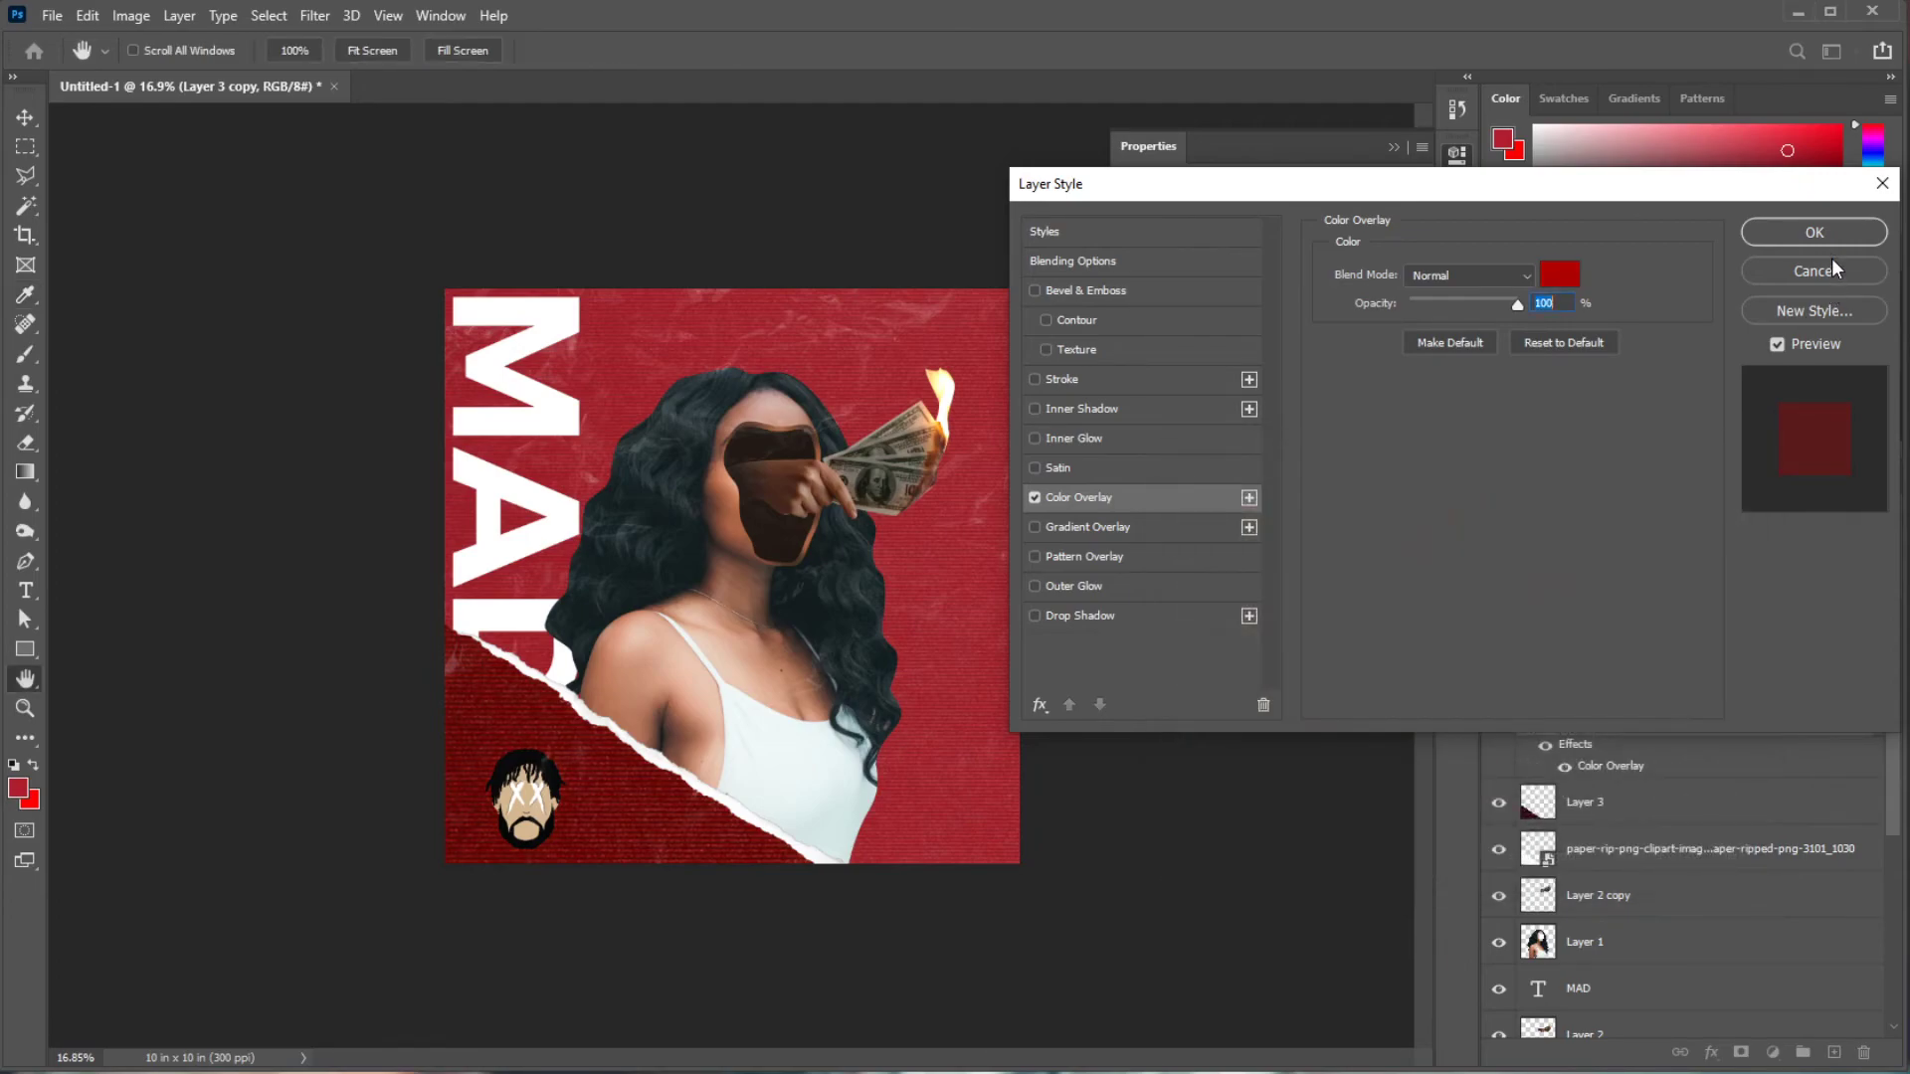
left_click(1814, 232)
- Set the opacity of Layer 3 copy to 32% and collapse the layer's properties
left_click(1731, 549)
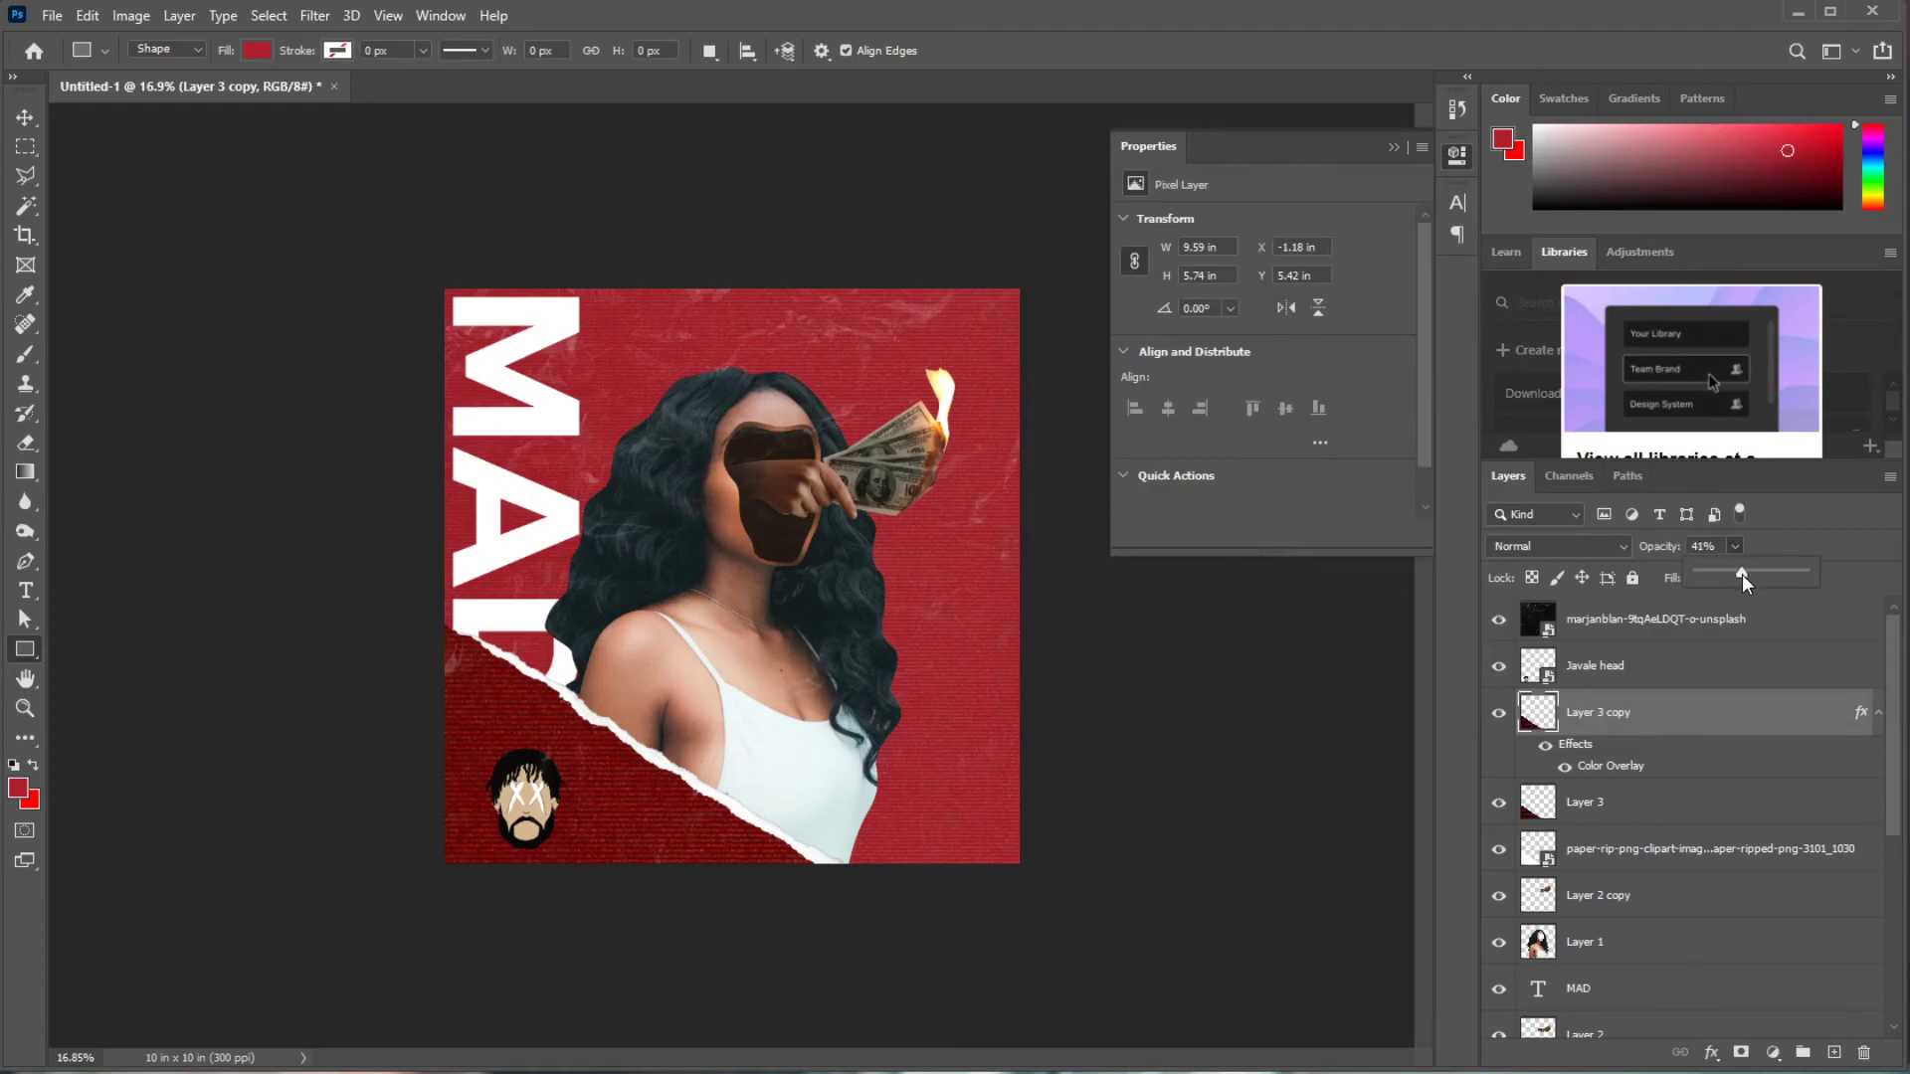
left_click_drag(1739, 575, 1733, 575)
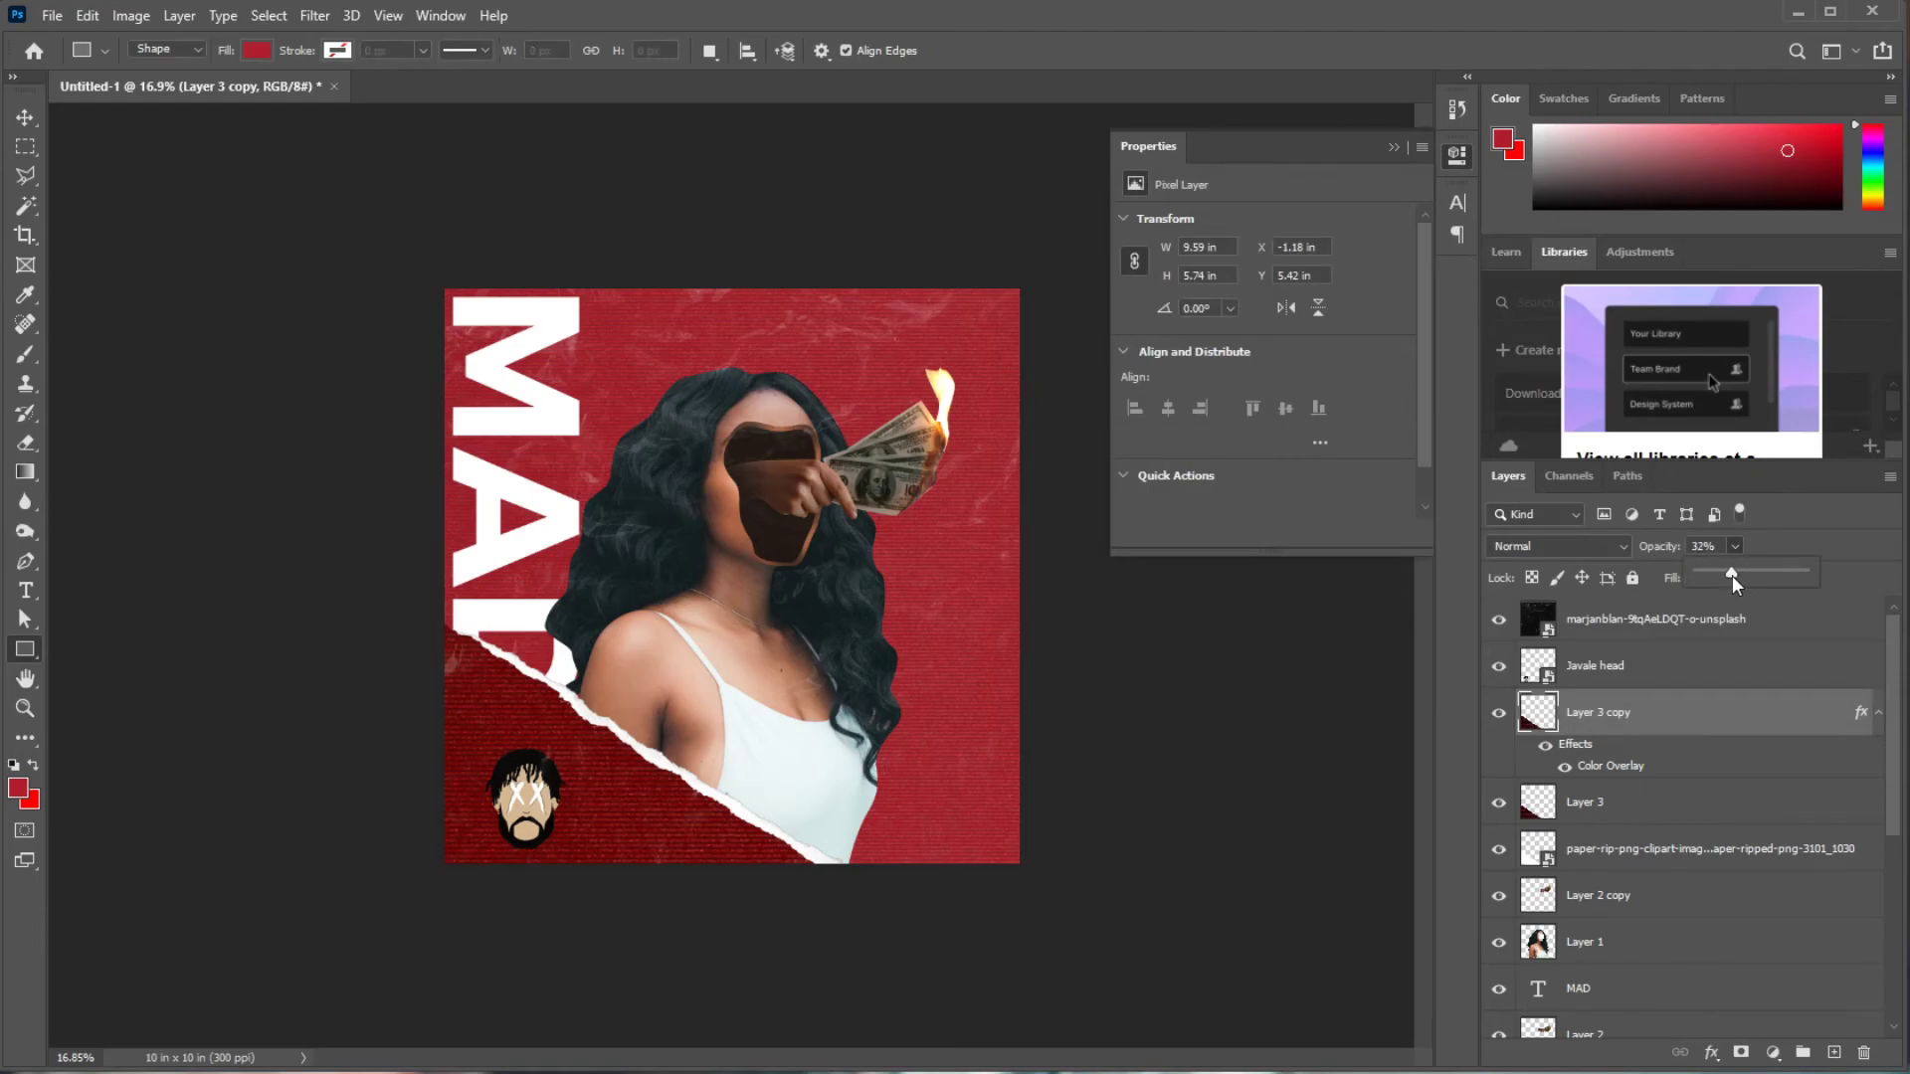
left_click(26, 118)
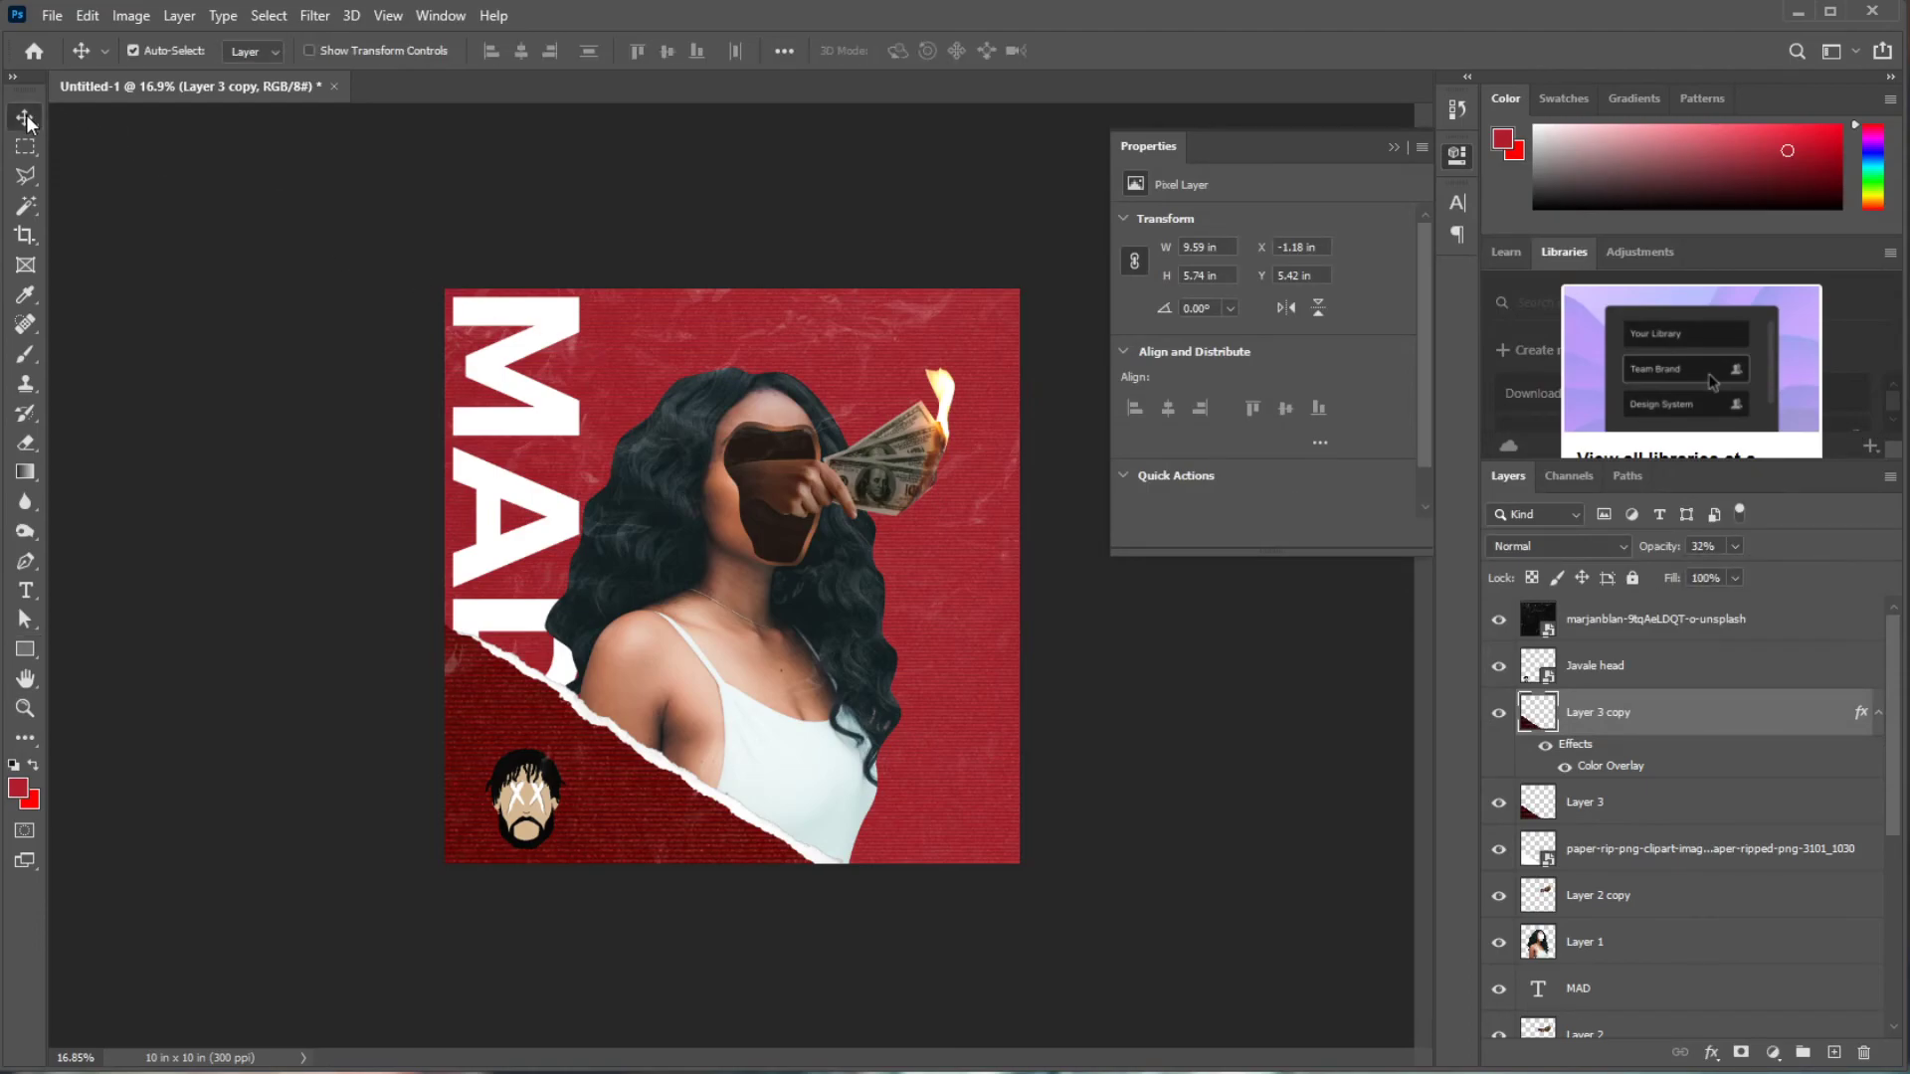
left_click(1393, 147)
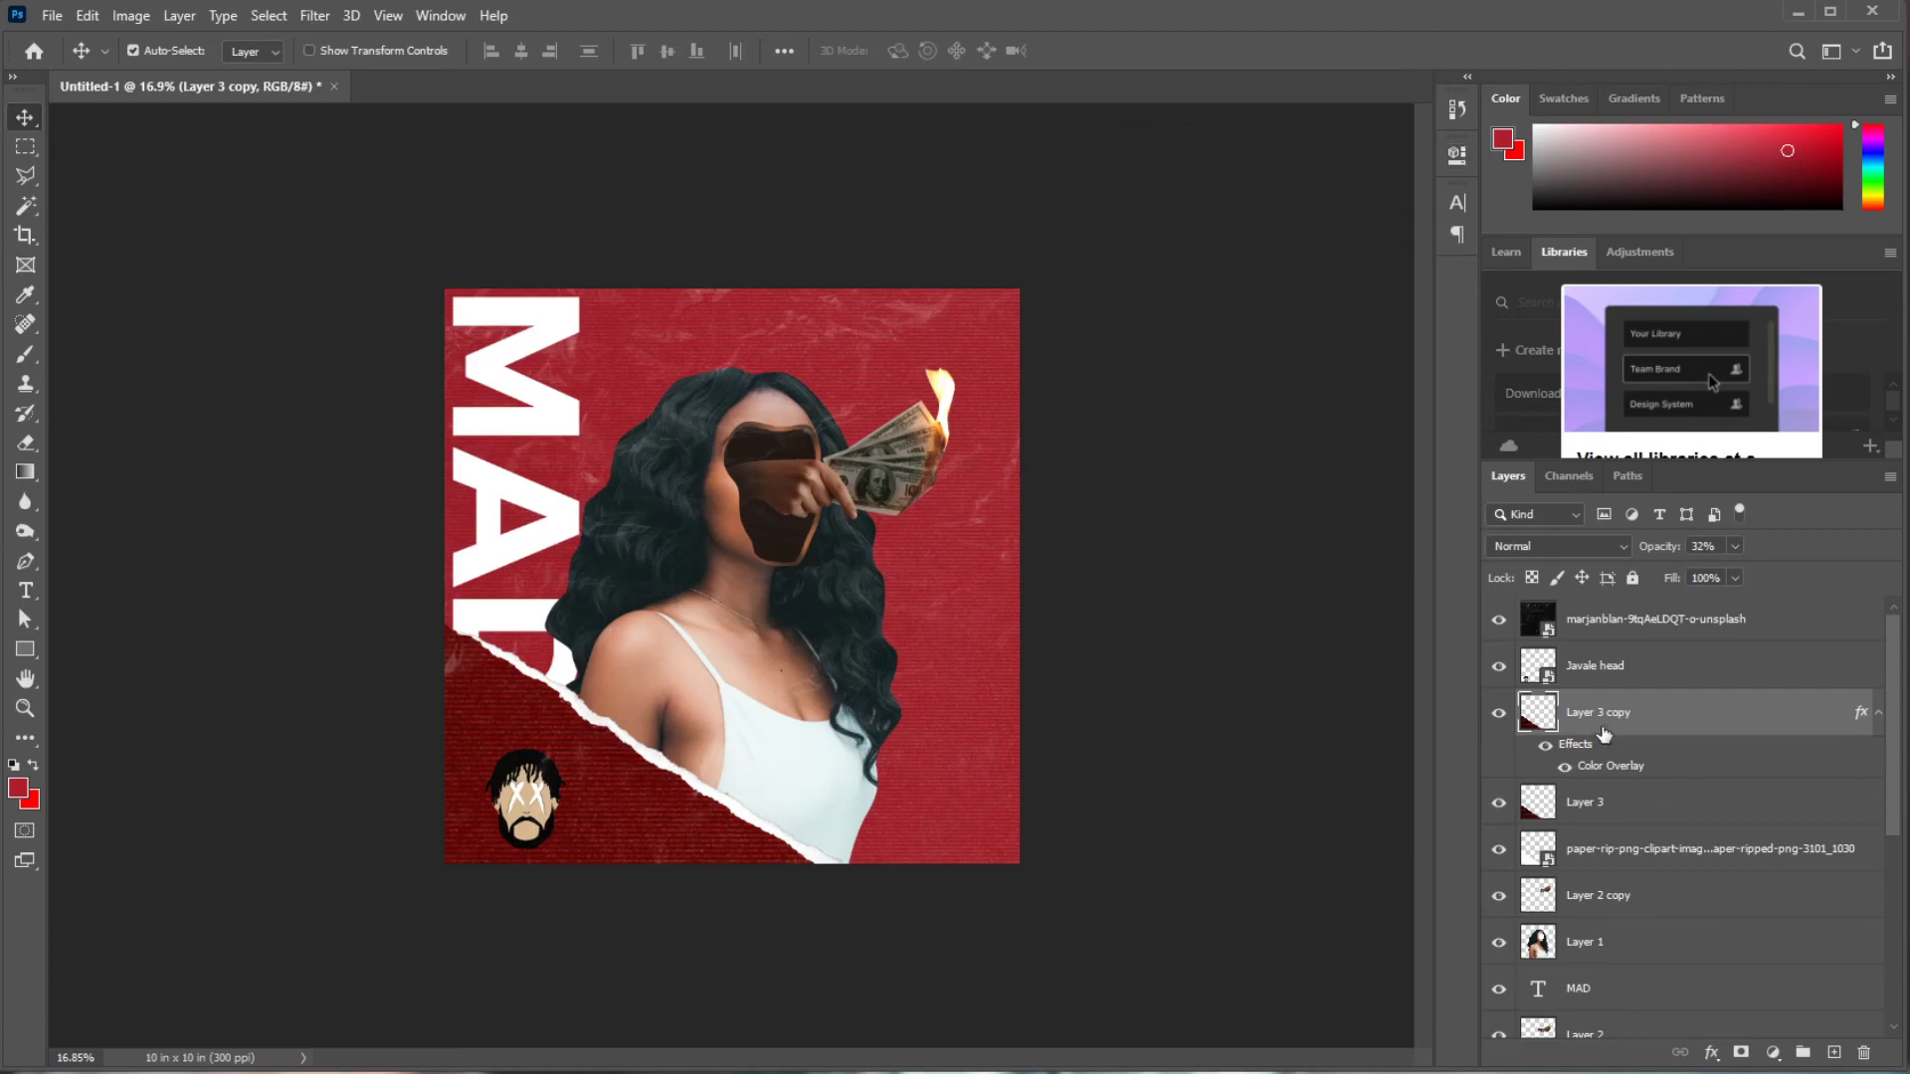
- Select Layer 3 copy and Layer 3 together
left_click(1659, 806, "shift")
left_click_drag(619, 655, 550, 669)
left_click(1644, 744)
left_click(1637, 801, "shift")
key("ctrl+t")
left_click_drag(788, 612, 792, 617)
key("Return")
key("ctrl+z")
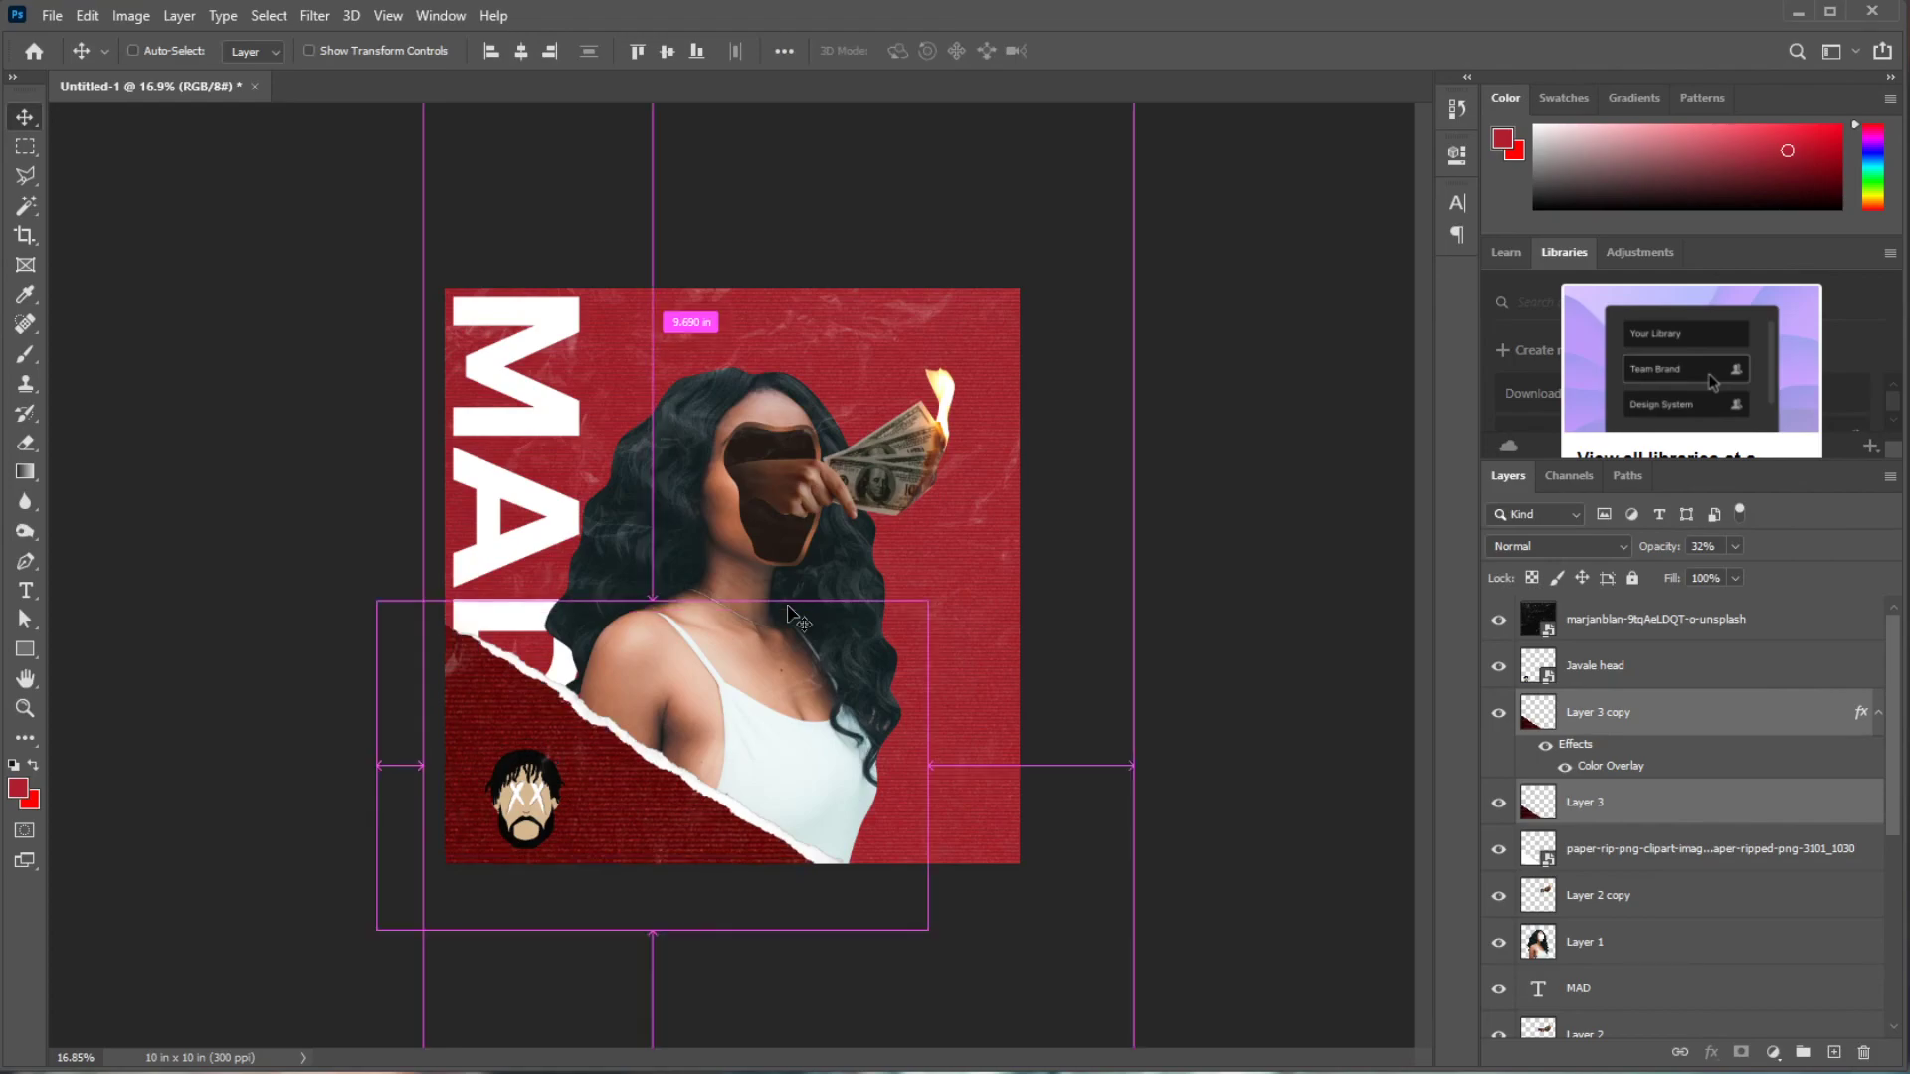
- Add the torn paper layer to the selection and nudge all three layers down to reveal more of the D in MAD
left_click(1592, 857, "shift")
key("shift+Down")
key("shift+Down")
key("shift+Down")
key("shift+Down")
key("shift+Down")
key("shift+Down")
key("shift+Down")
key("shift+Down")
key("shift+Down")
key("shift+Down")
key("shift+Down")
key("shift+Down")
key("shift+Down")
key("shift+Down")
key("shift+Down")
key("shift+Down")
key("shift+Down")
key("shift+Down")
key("shift+Down")
key("shift+Down")
key("shift+Down")
key("shift+Down")
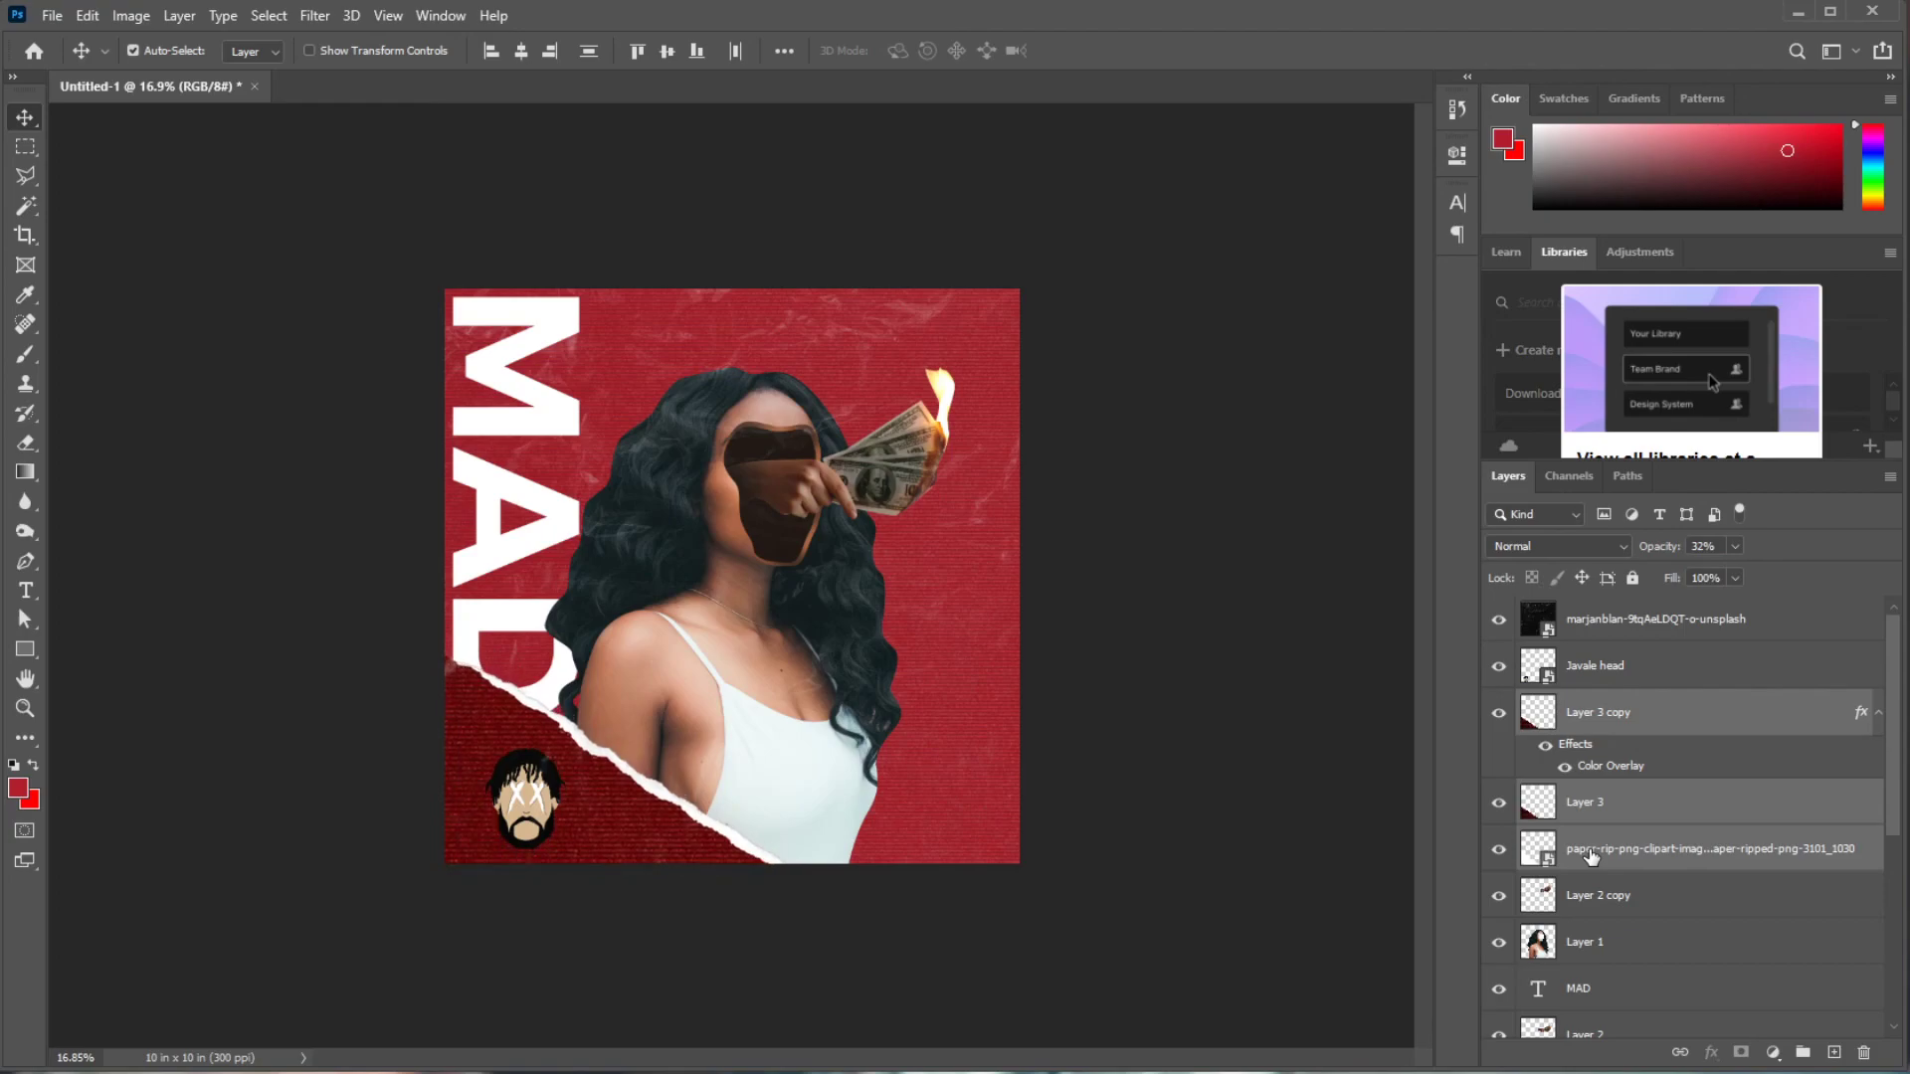